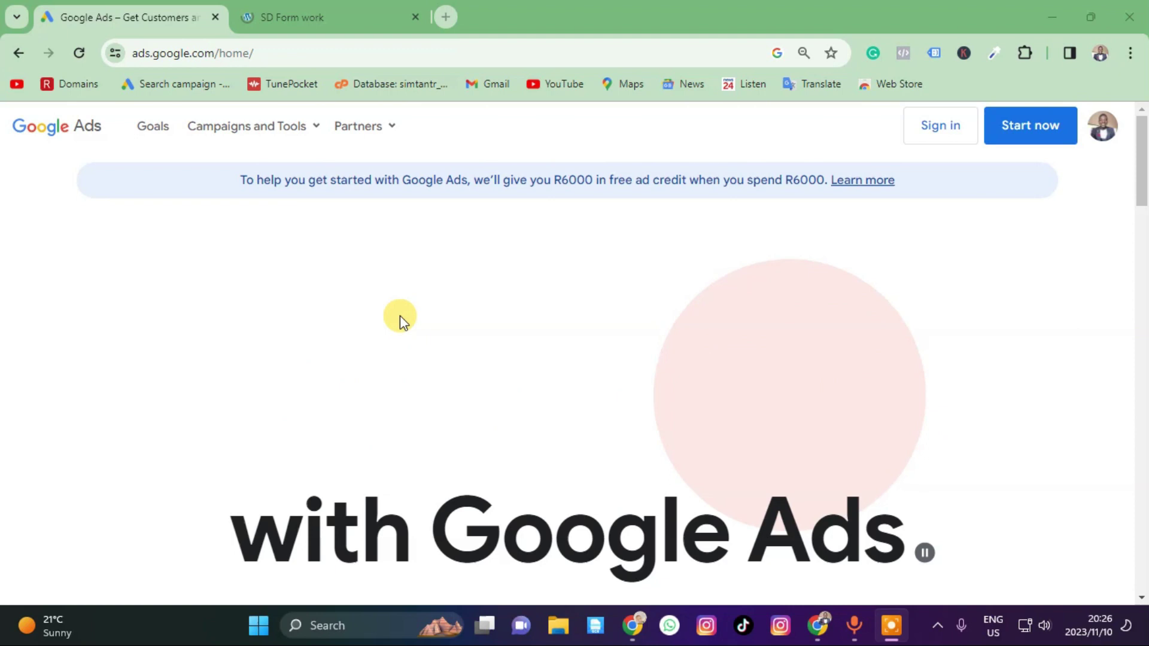
Search Google for "google ads" in a new browser tab and find the official Google Ads site in the results.
click(446, 18)
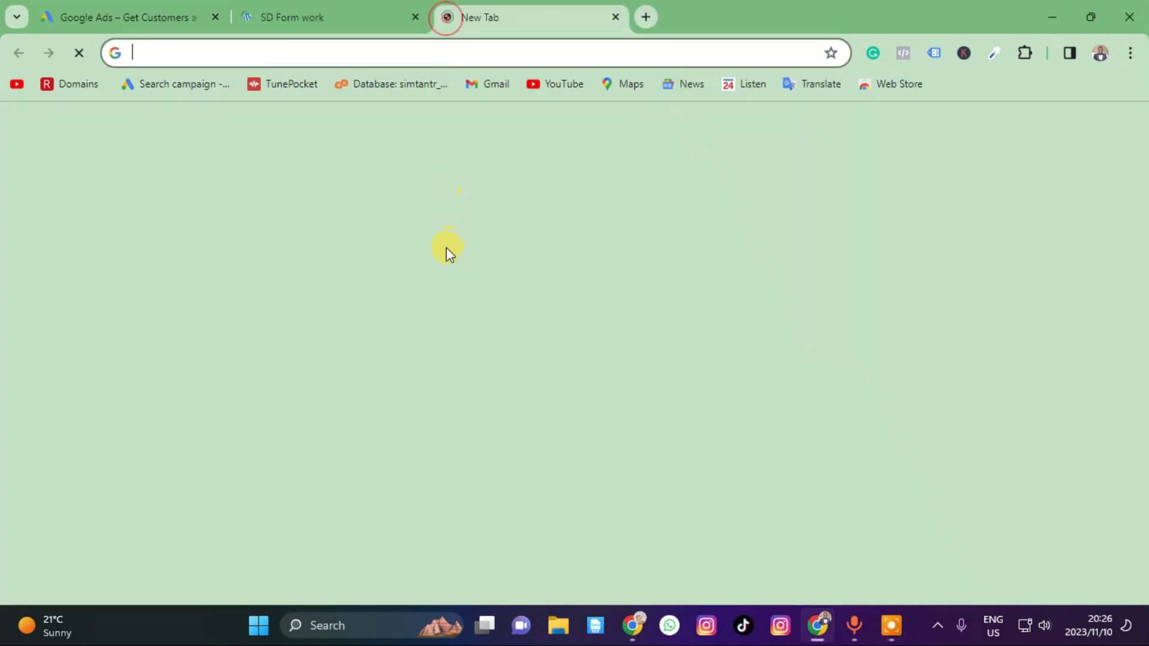
text(google ads)
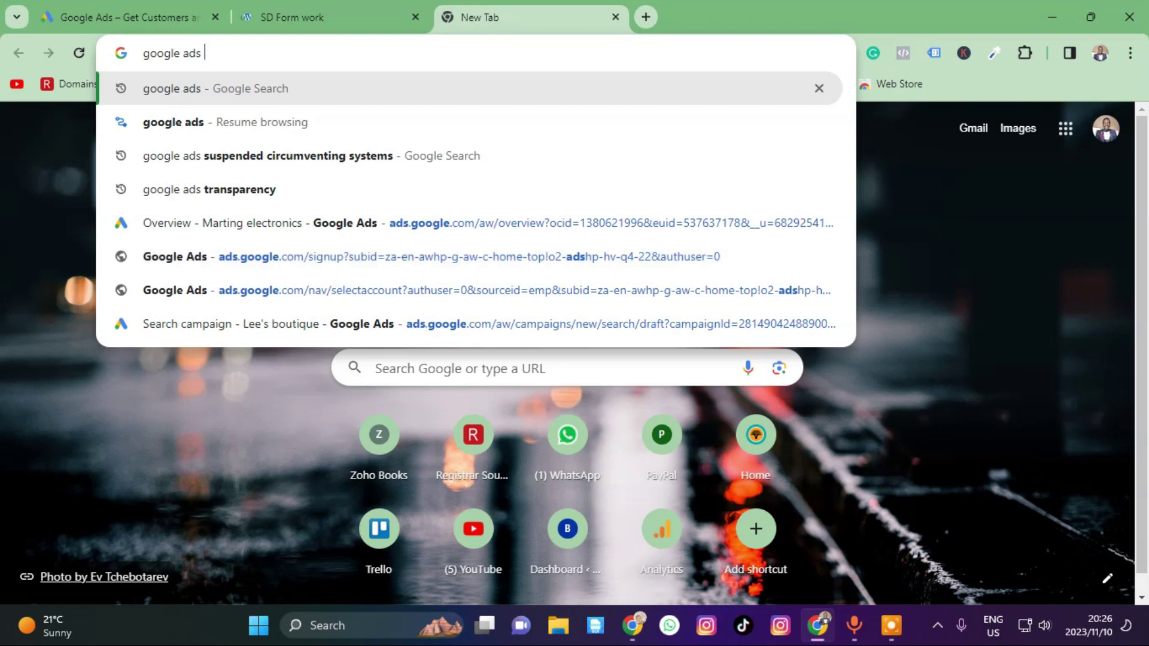
key(Return)
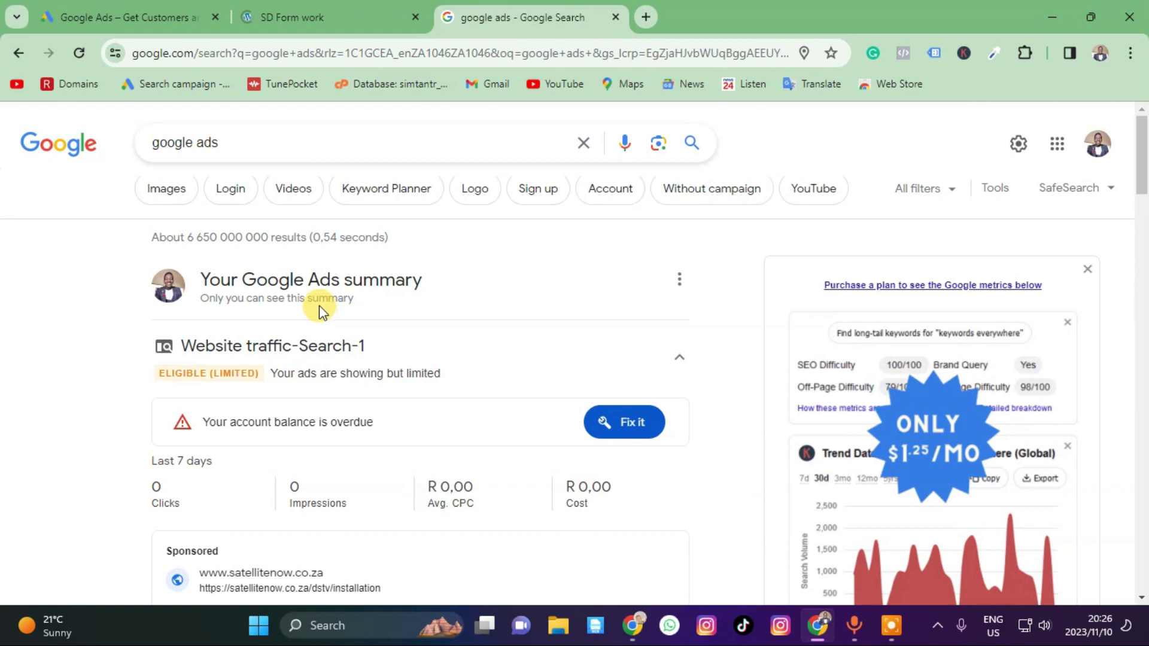
scroll(321, 299, down, 1)
scroll(321, 297, down, 8)
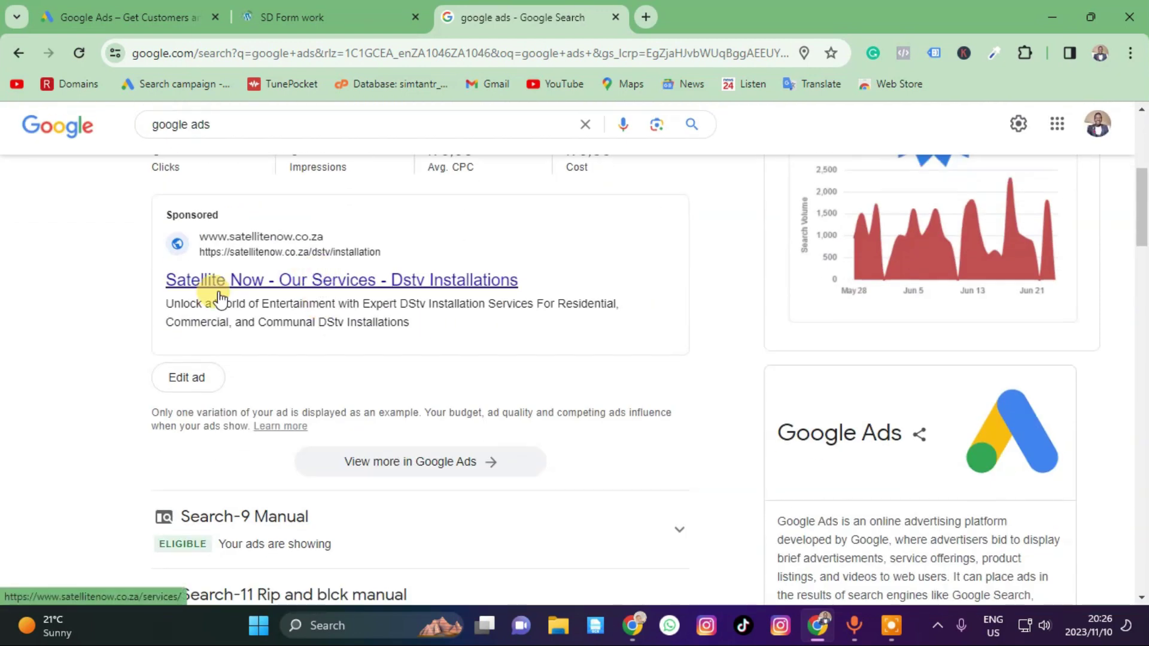
scroll(226, 377, down, 5)
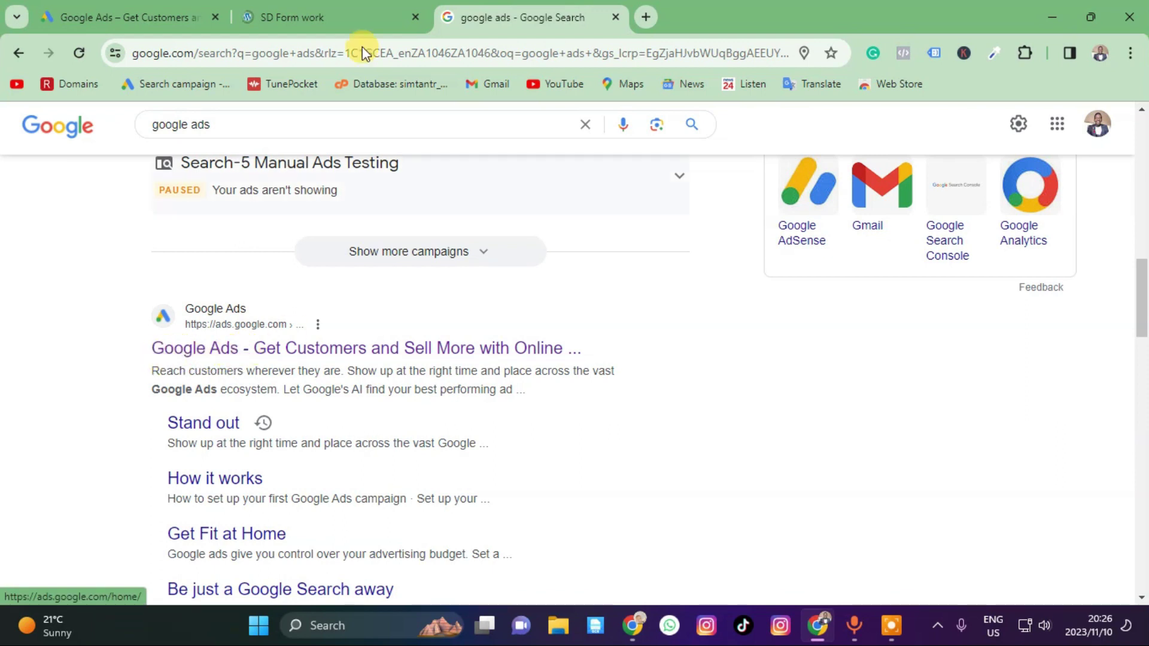
Start a new Google Ads account from the Google Ads home page and skip creating the first campaign.
click(153, 16)
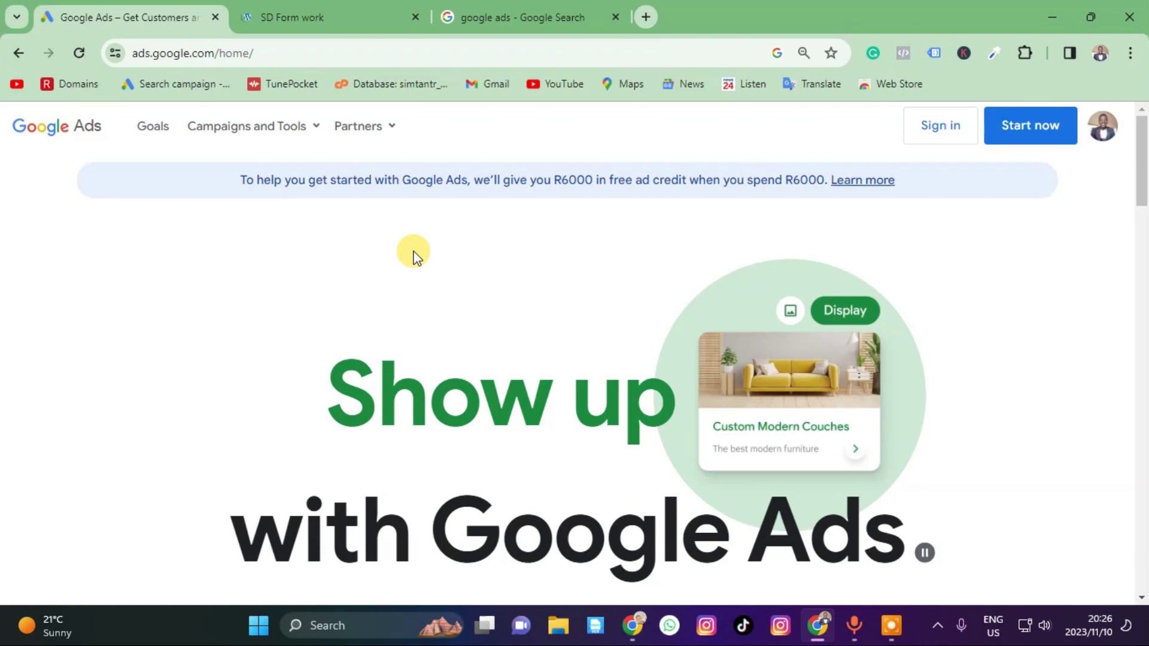
click(1029, 133)
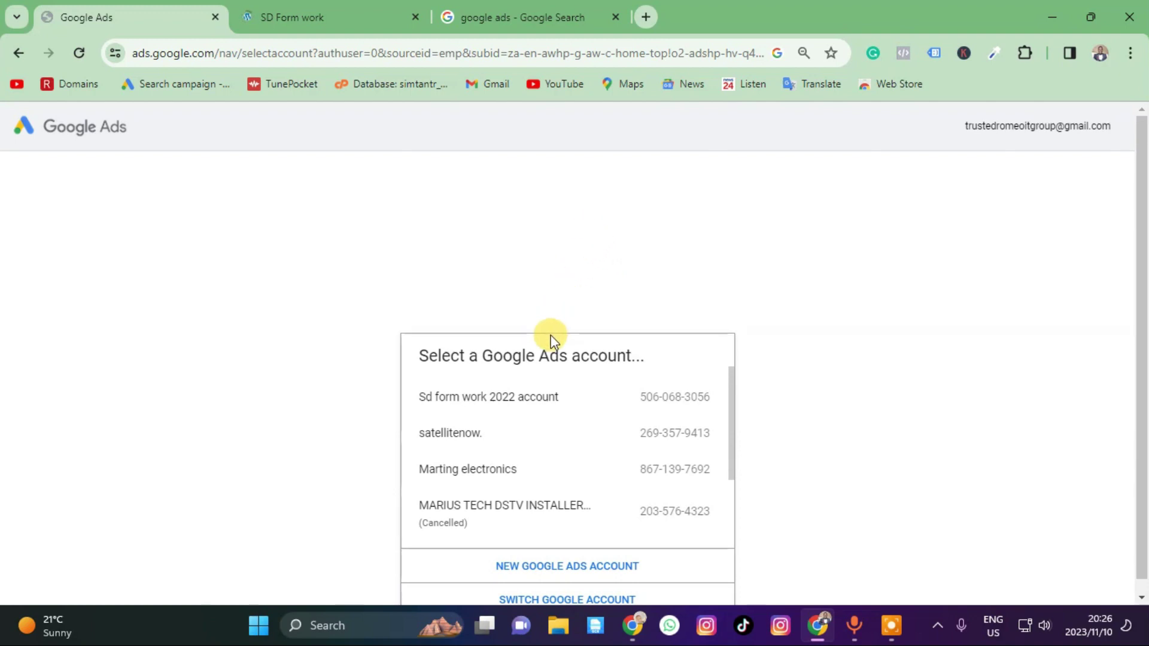
scroll(559, 345, down, 1)
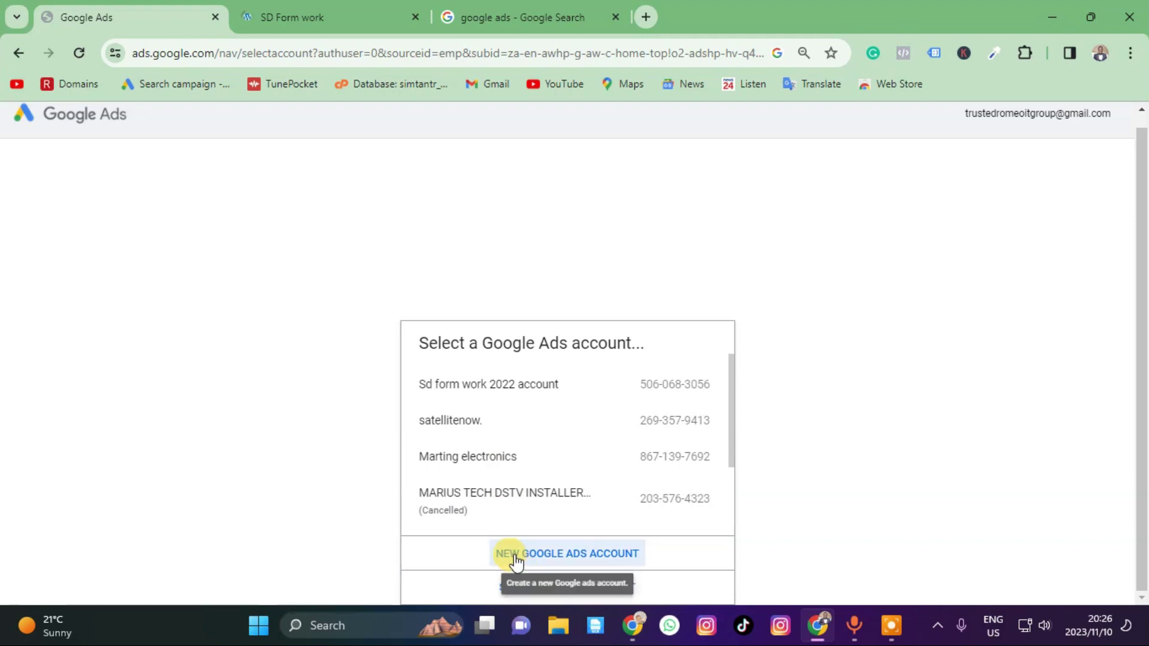
click(551, 559)
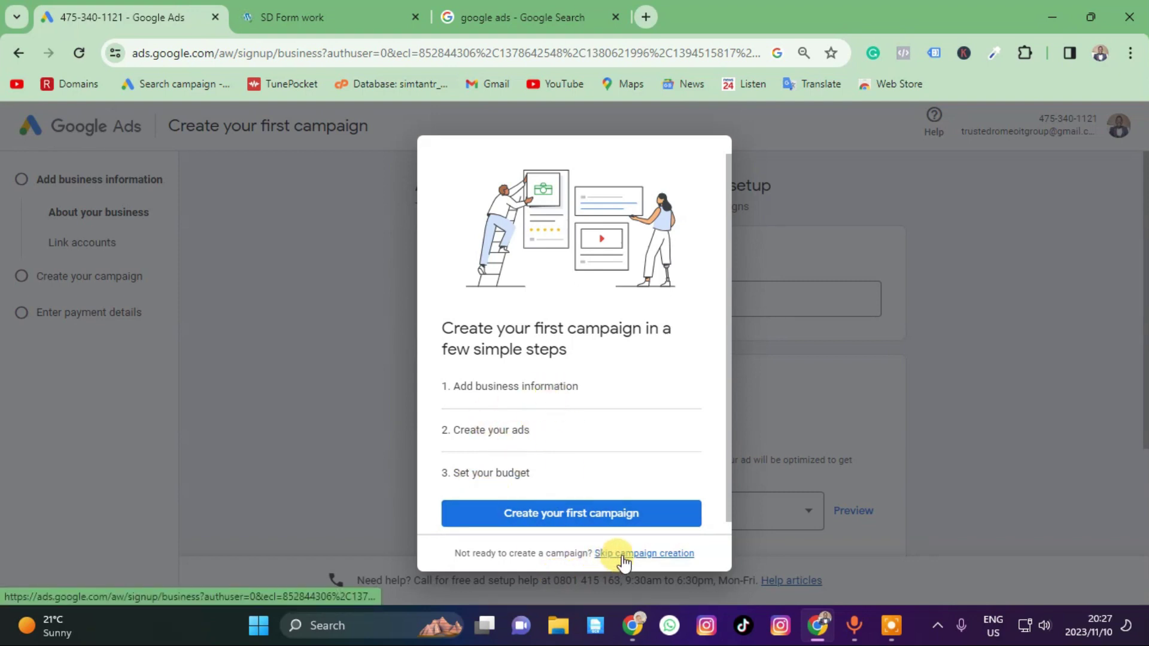
click(660, 556)
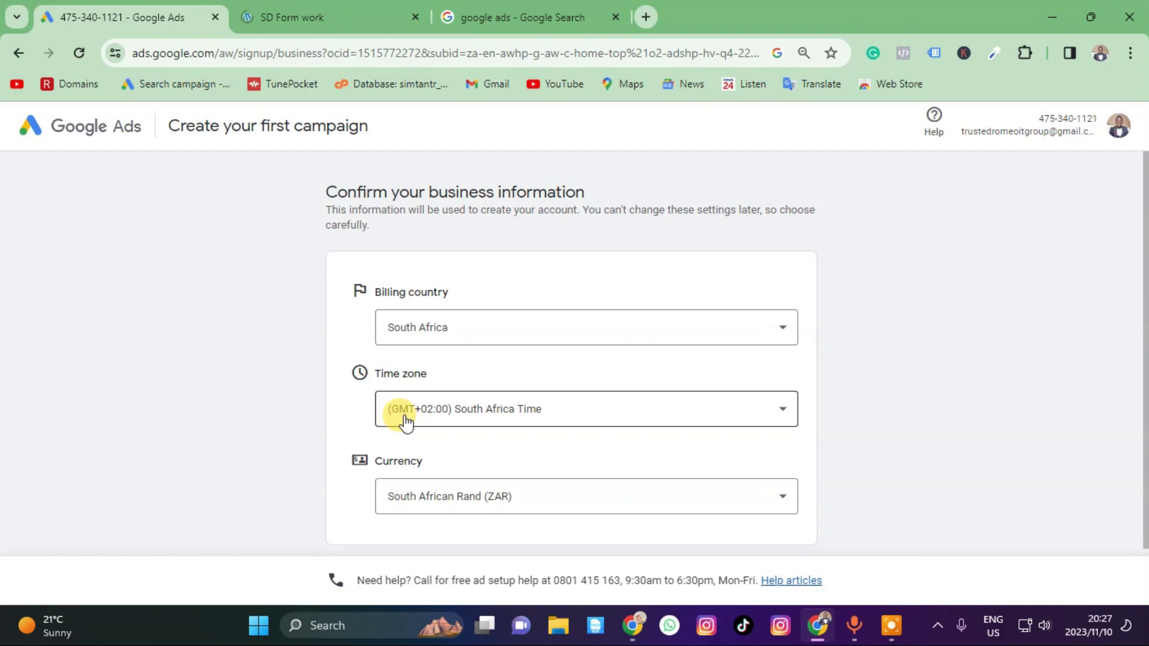
Submit the business information with South Africa, South Africa Time (GMT+02:00) and South African Rand, and dismiss the new-design notice.
scroll(433, 308, down, 1)
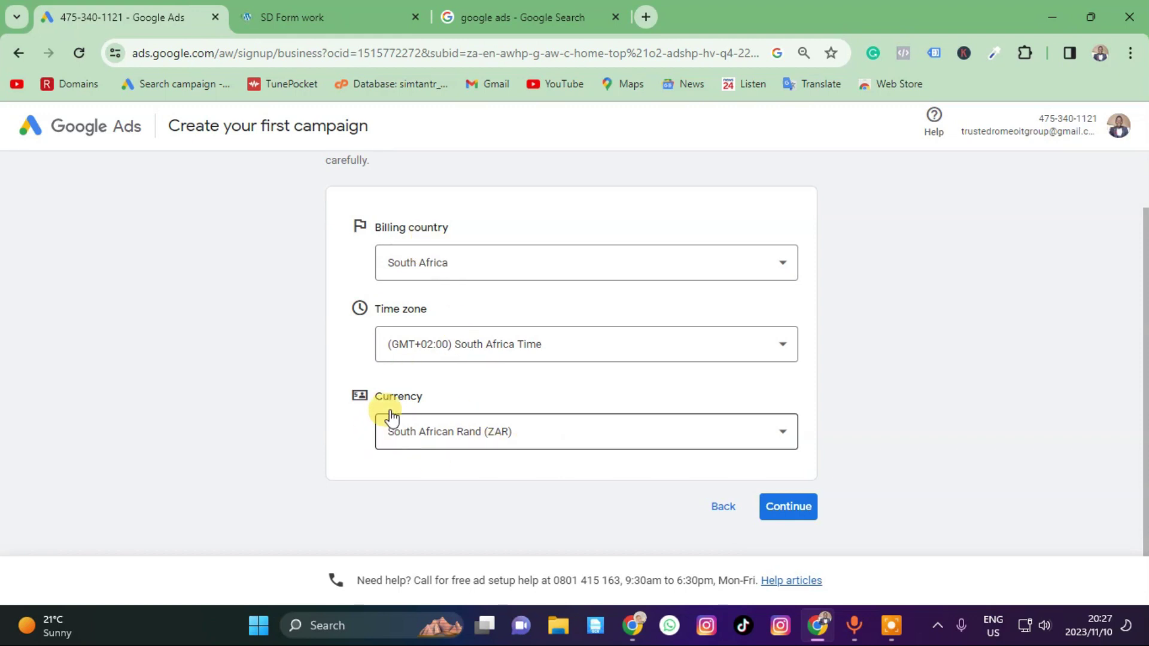
click(524, 439)
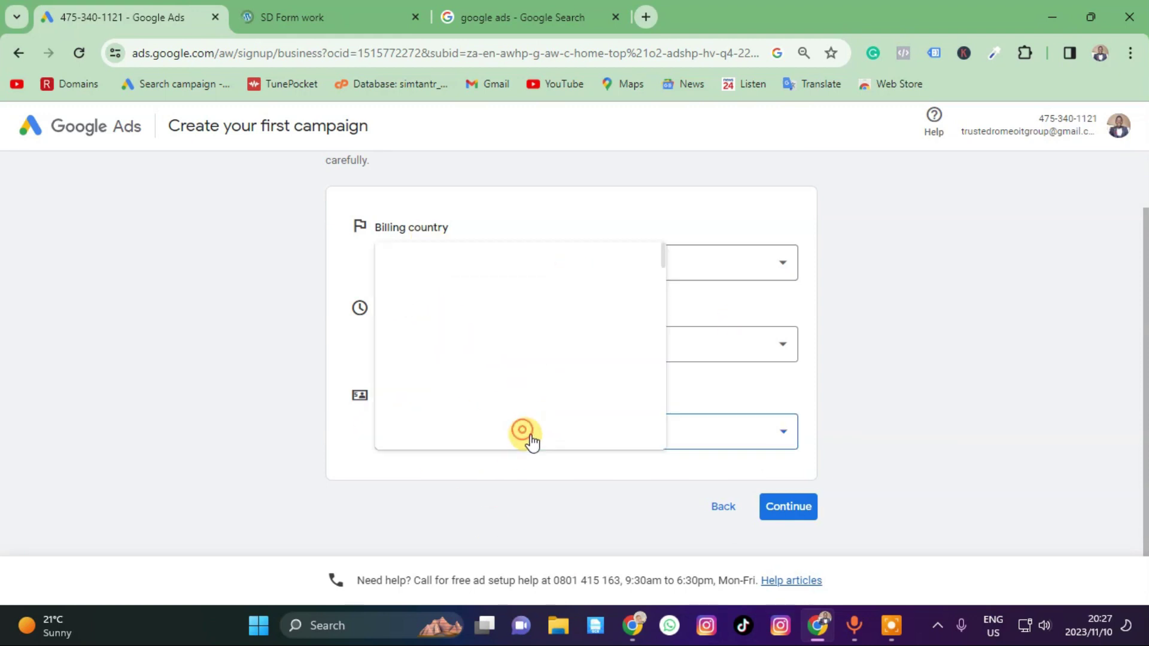
click(466, 501)
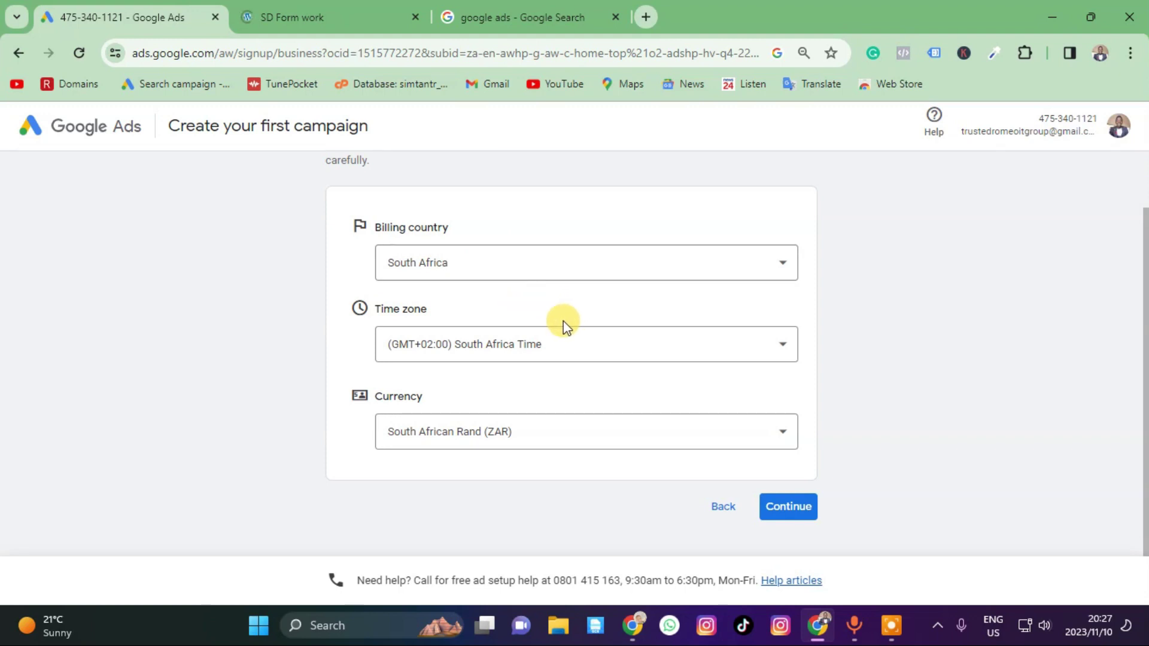
click(781, 508)
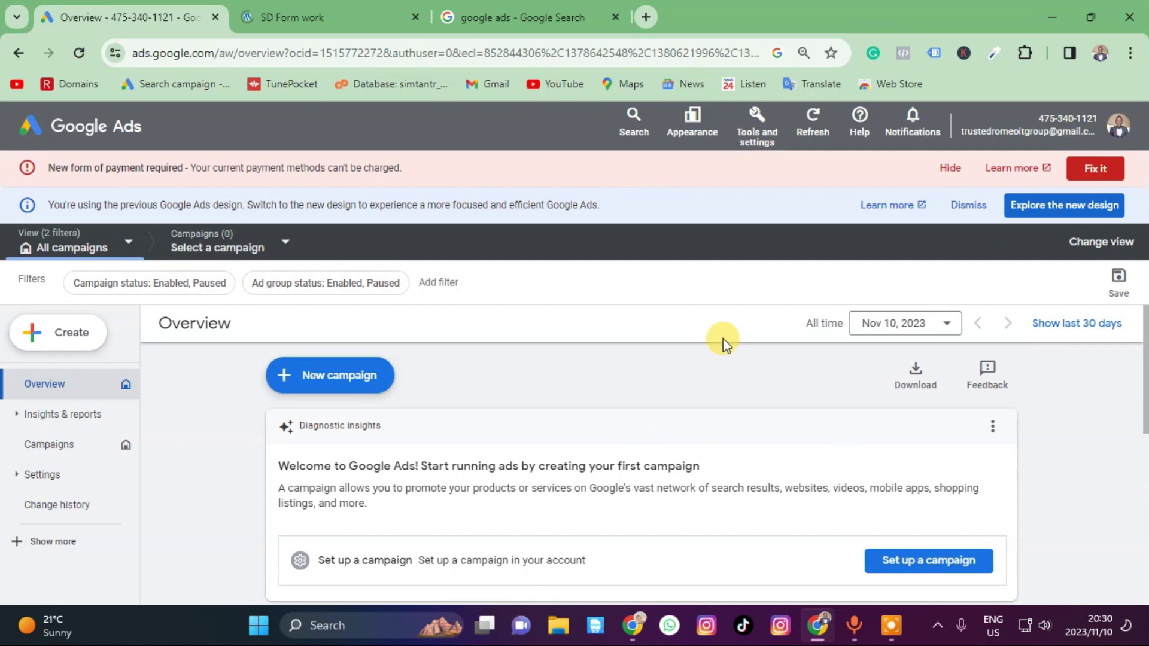
click(962, 215)
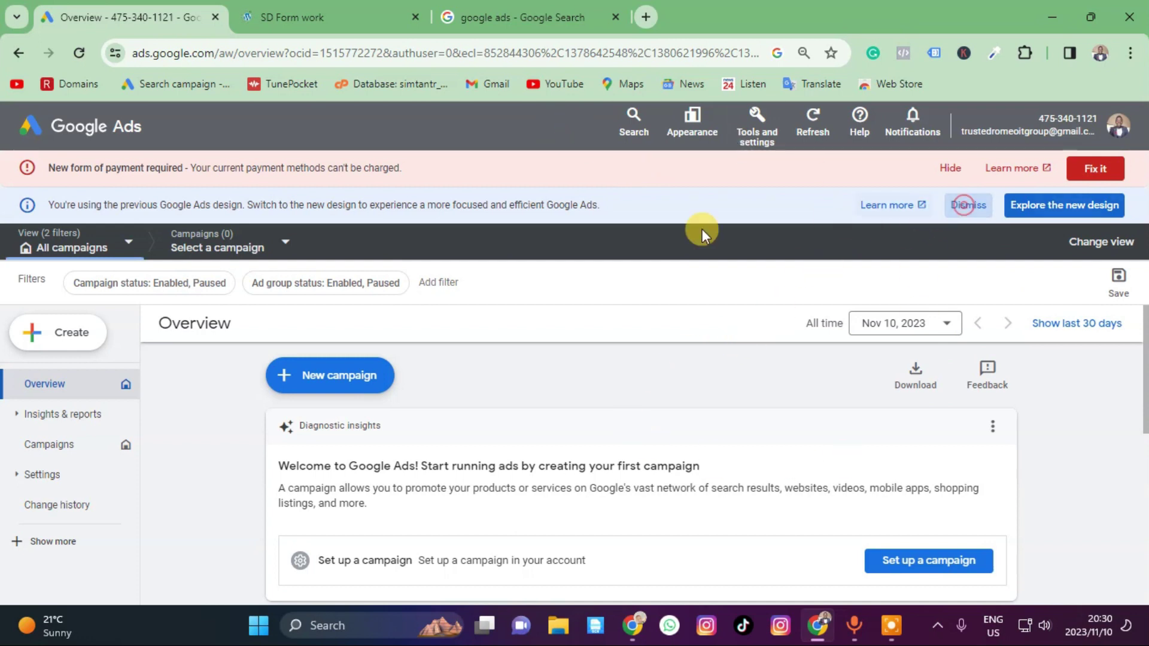
View the payment methods in the account's billing setup and return to the account overview.
click(757, 132)
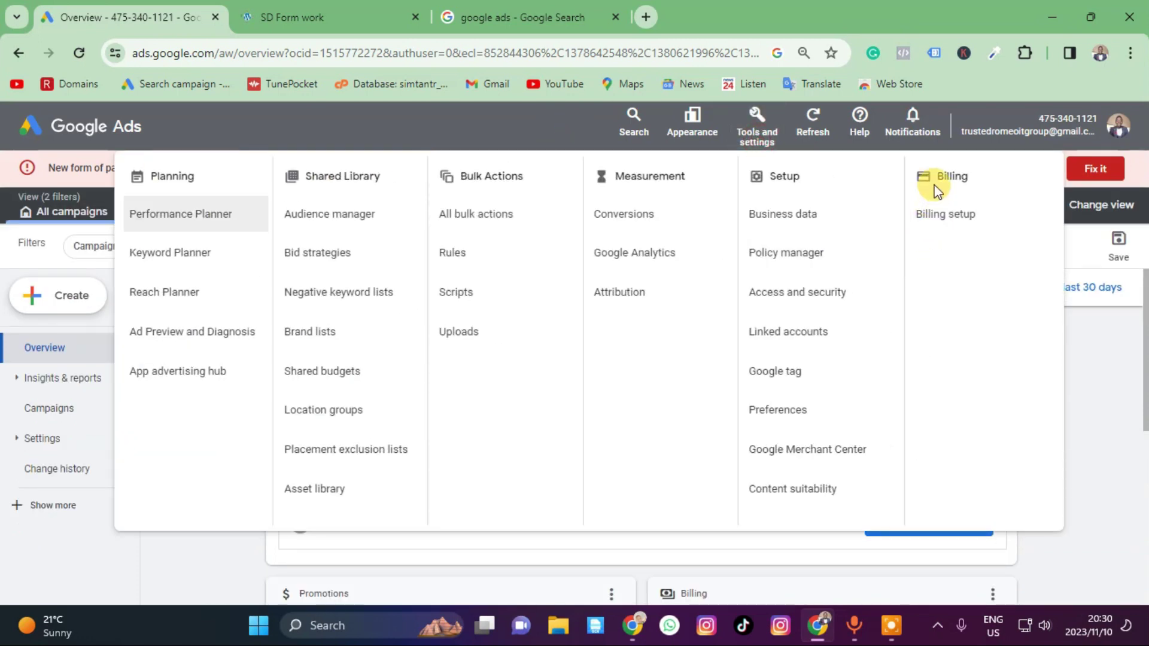
click(927, 223)
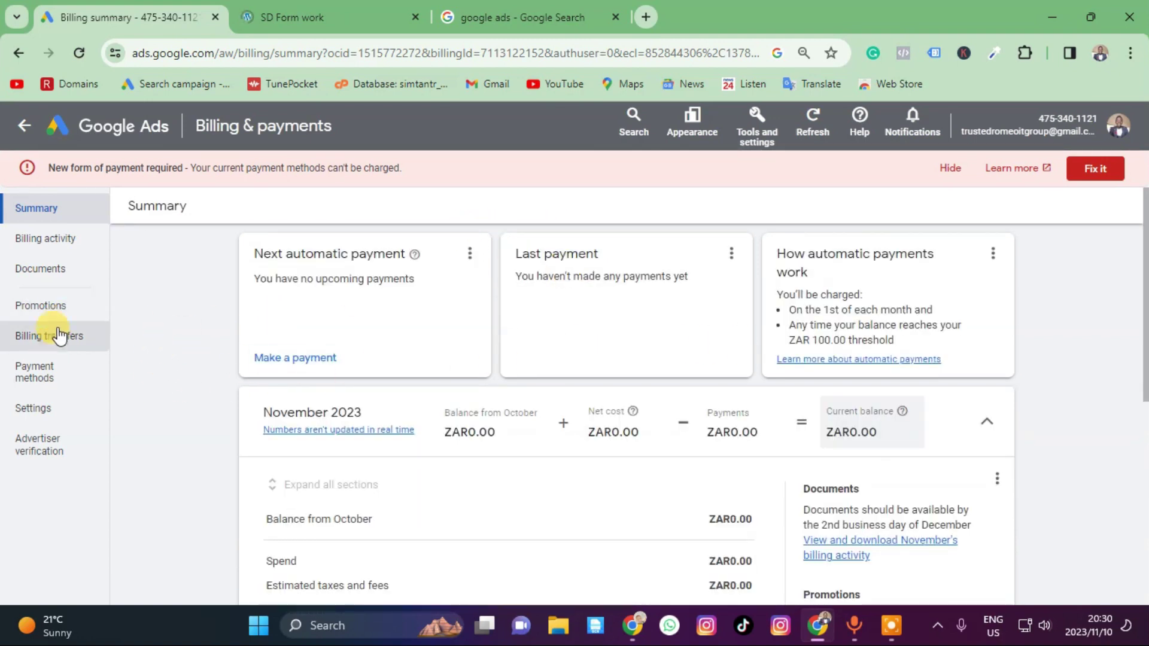
click(49, 377)
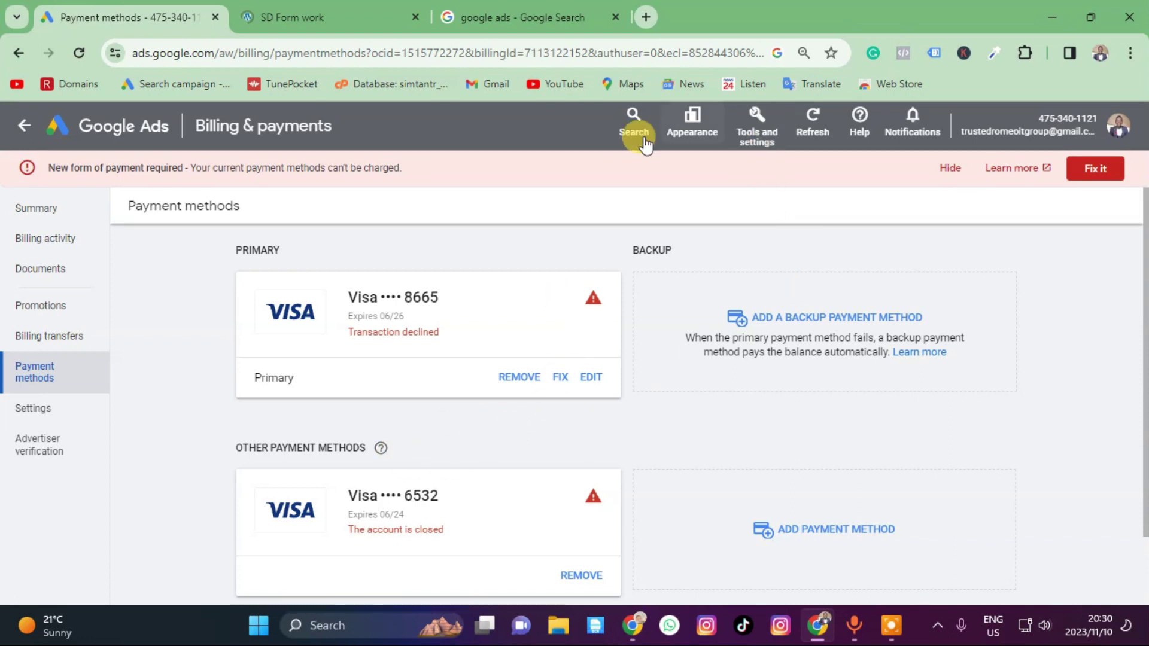
click(154, 143)
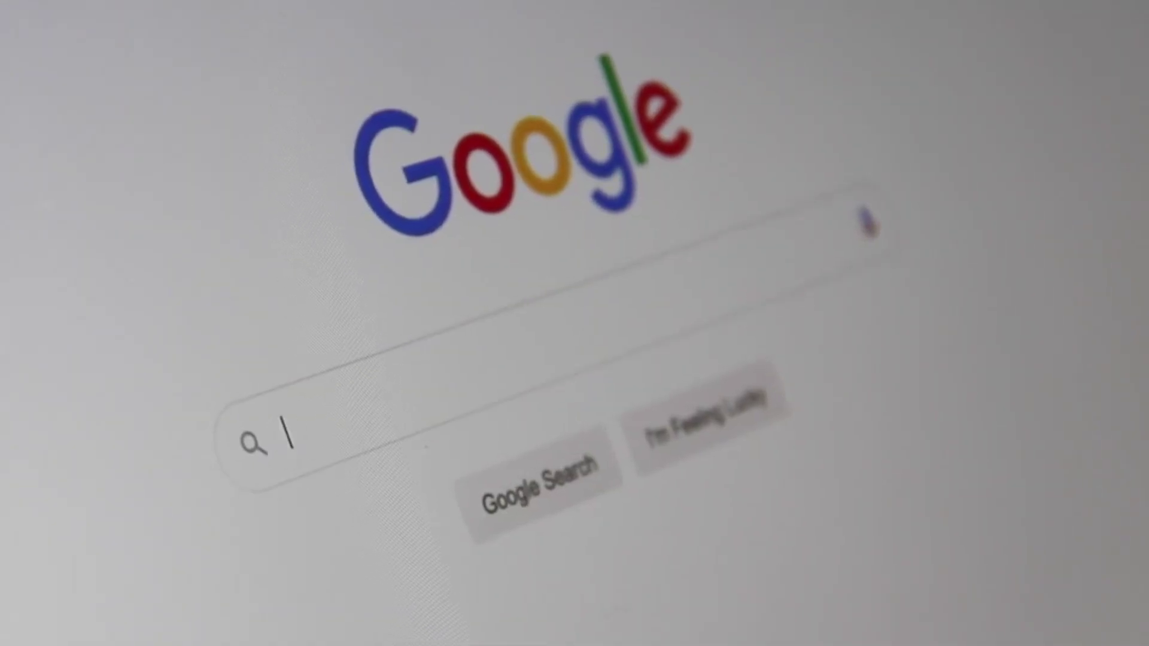
Search Google for "dentist near me" in a new browser tab and look through the results for ads.
text(Search)
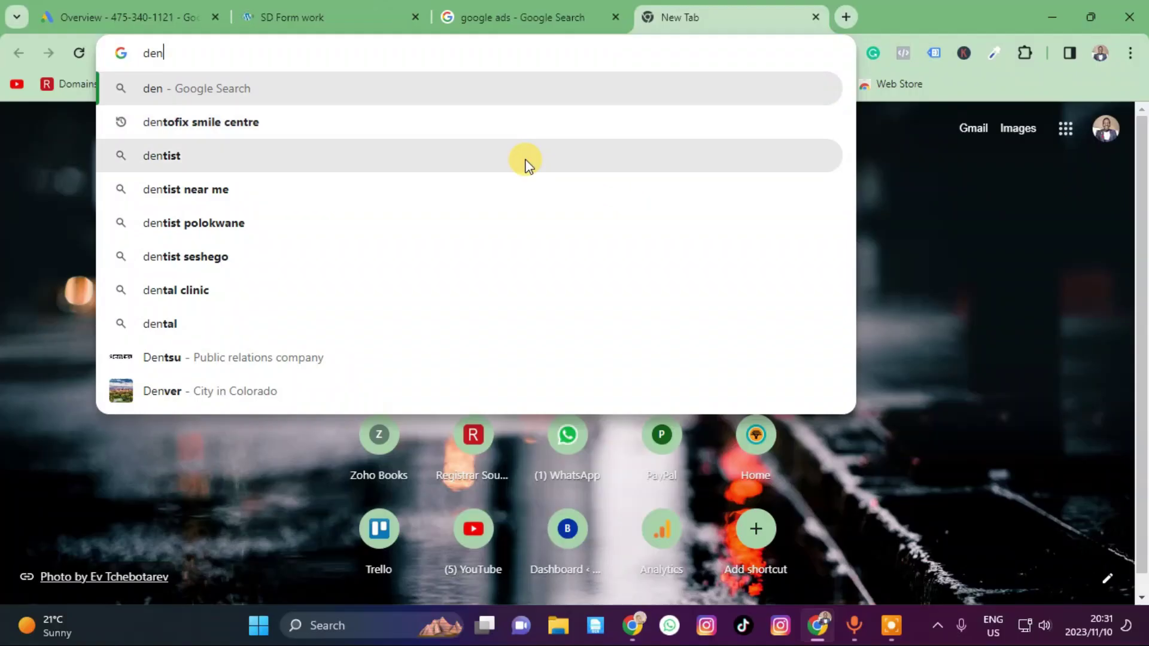
click(225, 189)
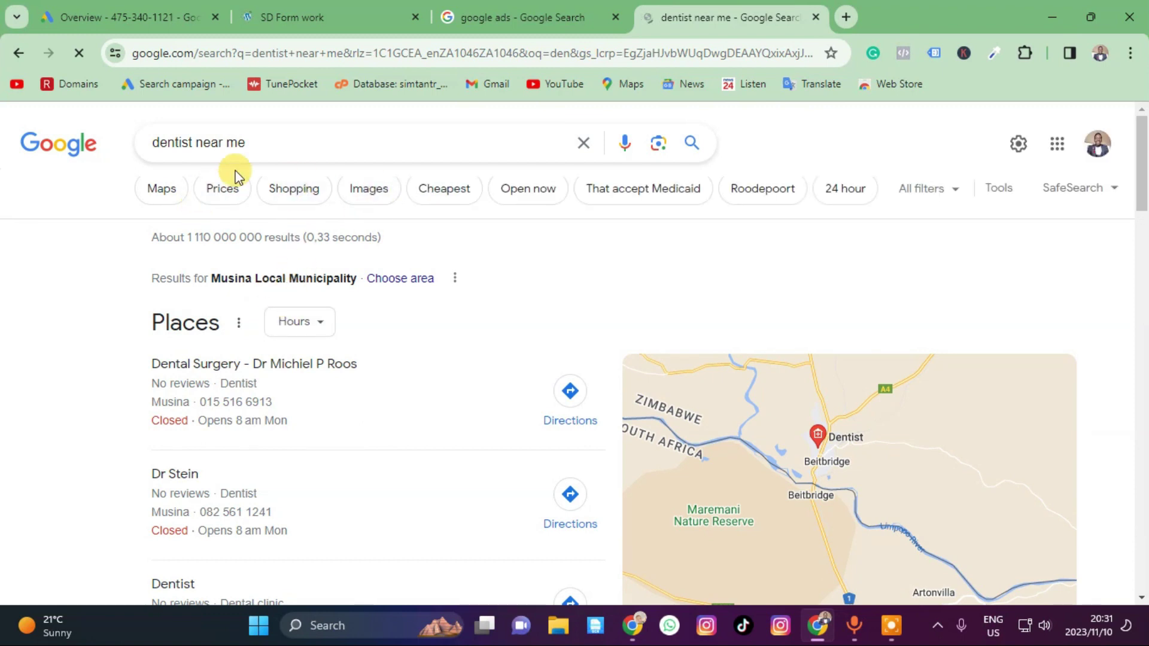
scroll(305, 239, down, 8)
scroll(305, 332, down, 1)
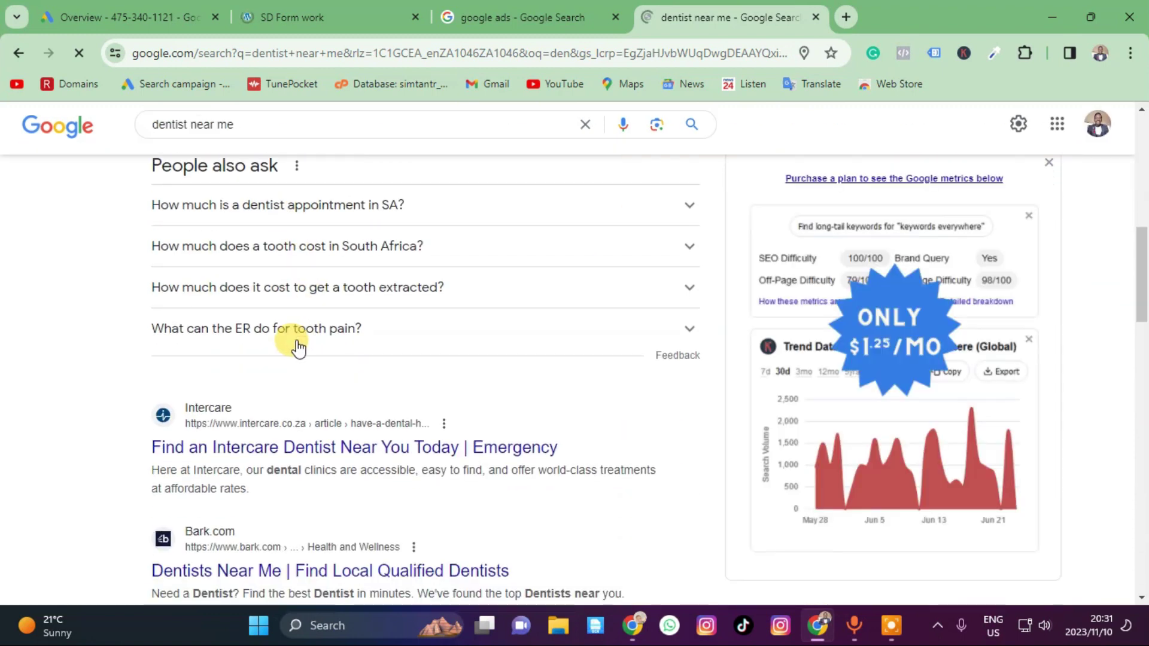
scroll(366, 333, up, 9)
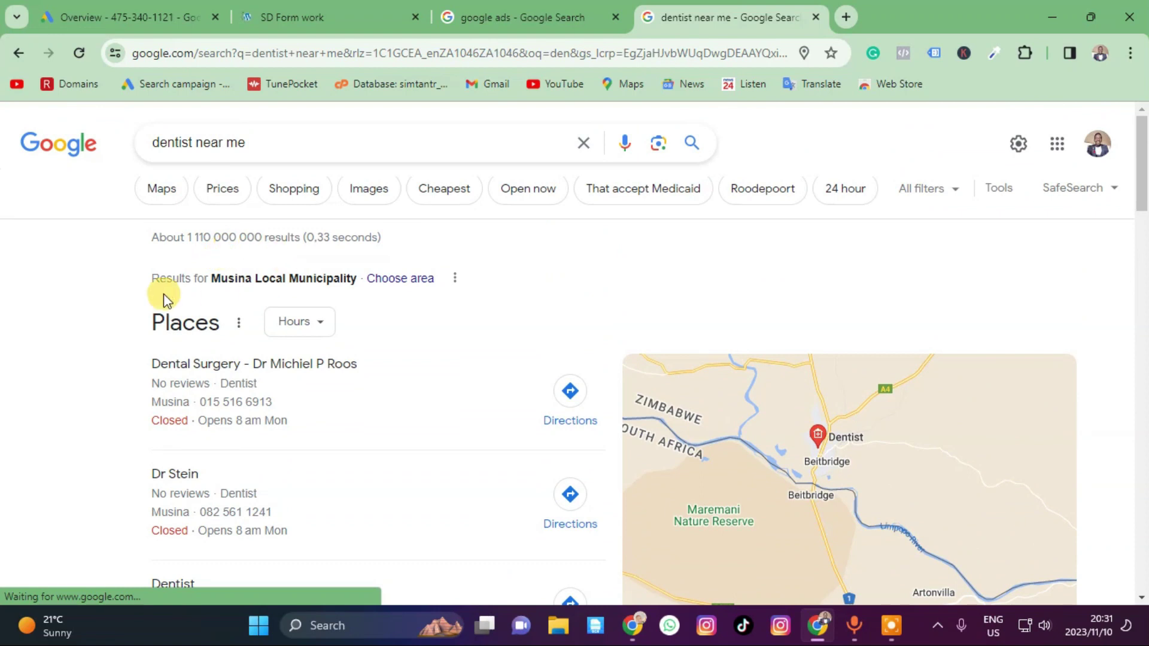
scroll(199, 316, down, 3)
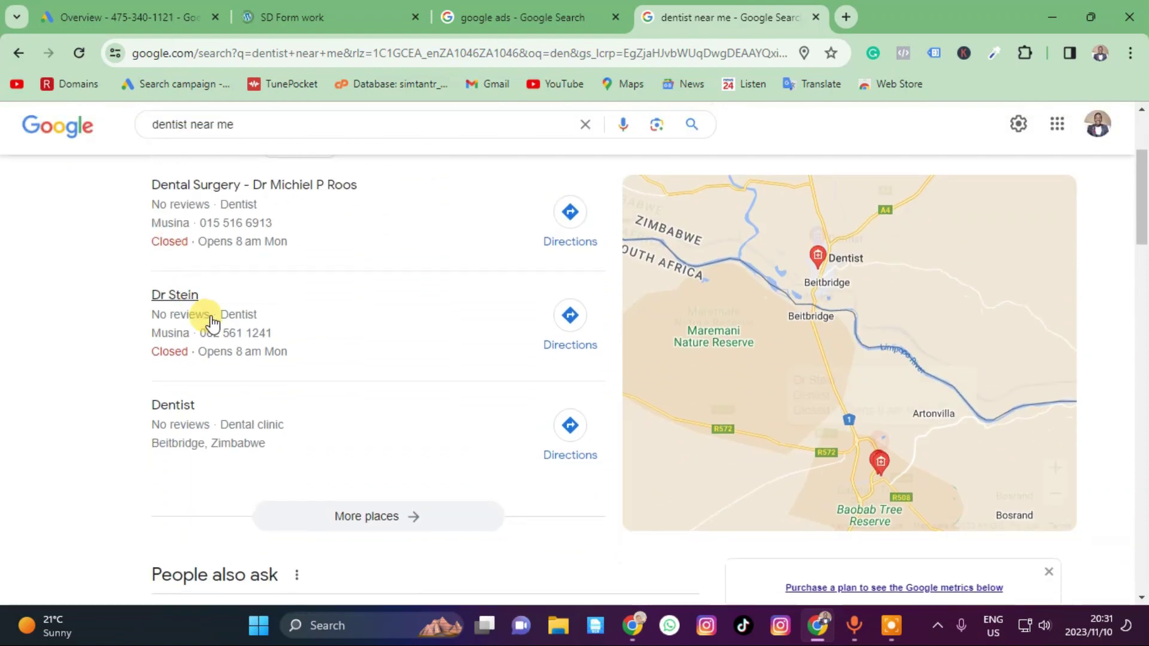
scroll(207, 323, down, 18)
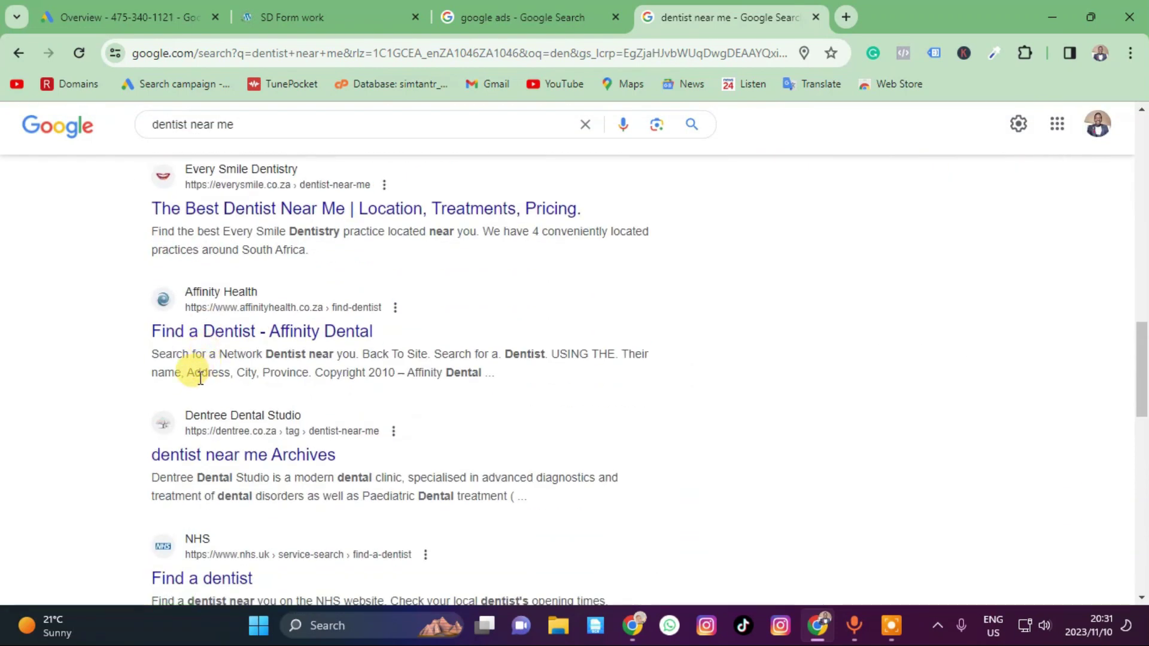
scroll(140, 322, up, 10)
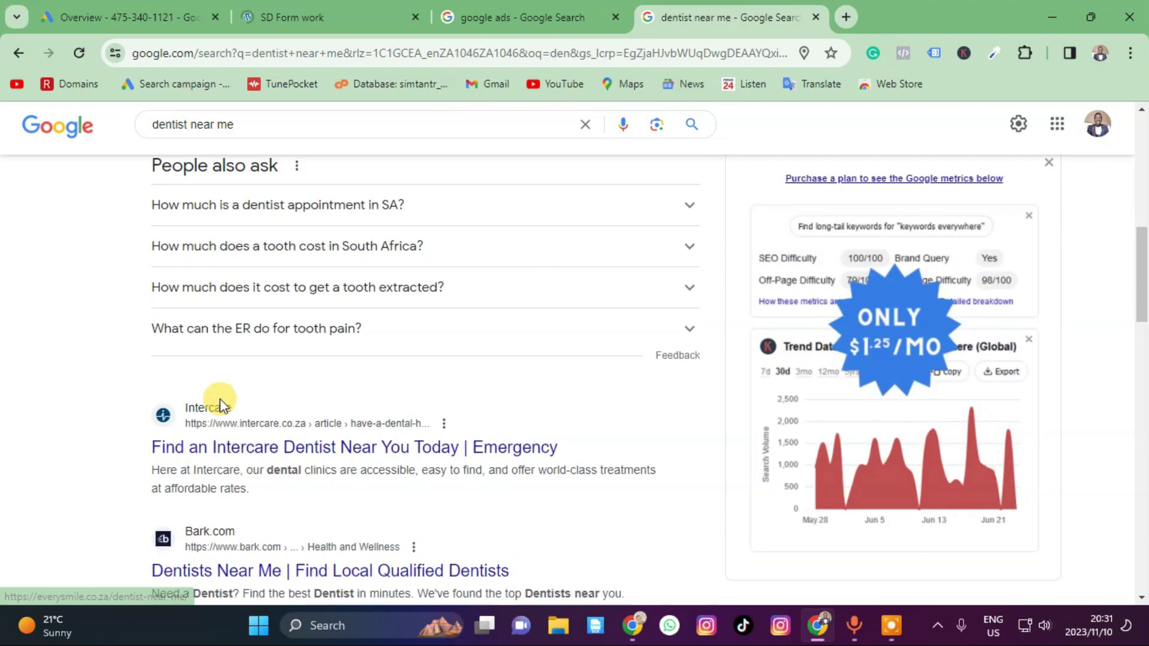
scroll(233, 407, up, 1)
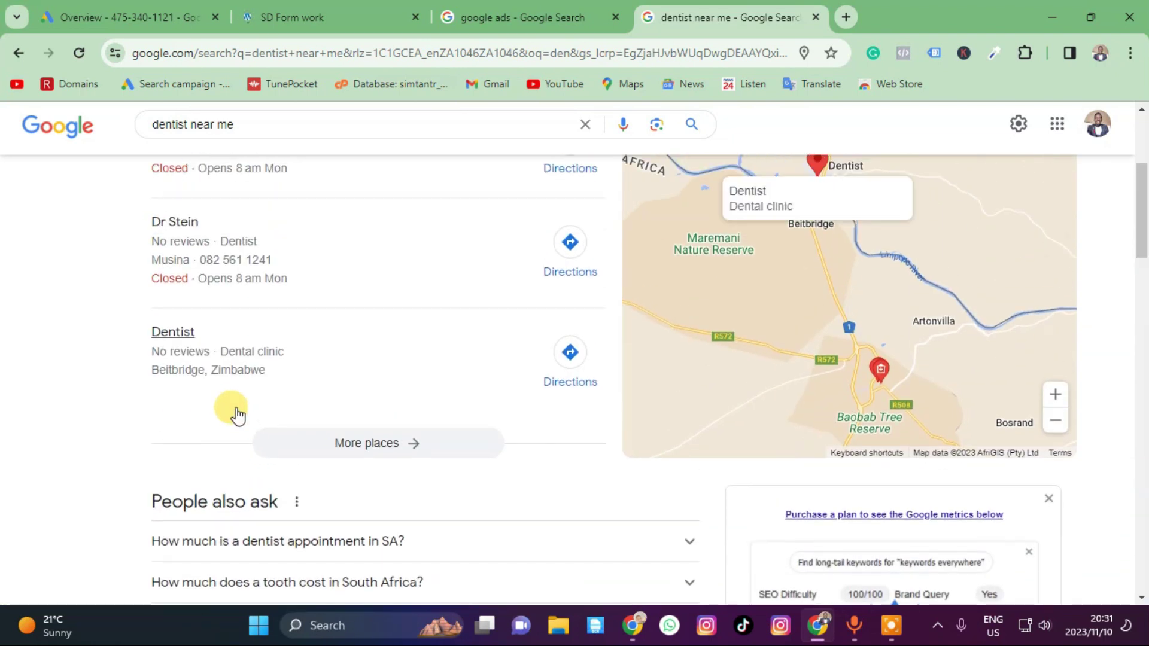
scroll(239, 413, up, 3)
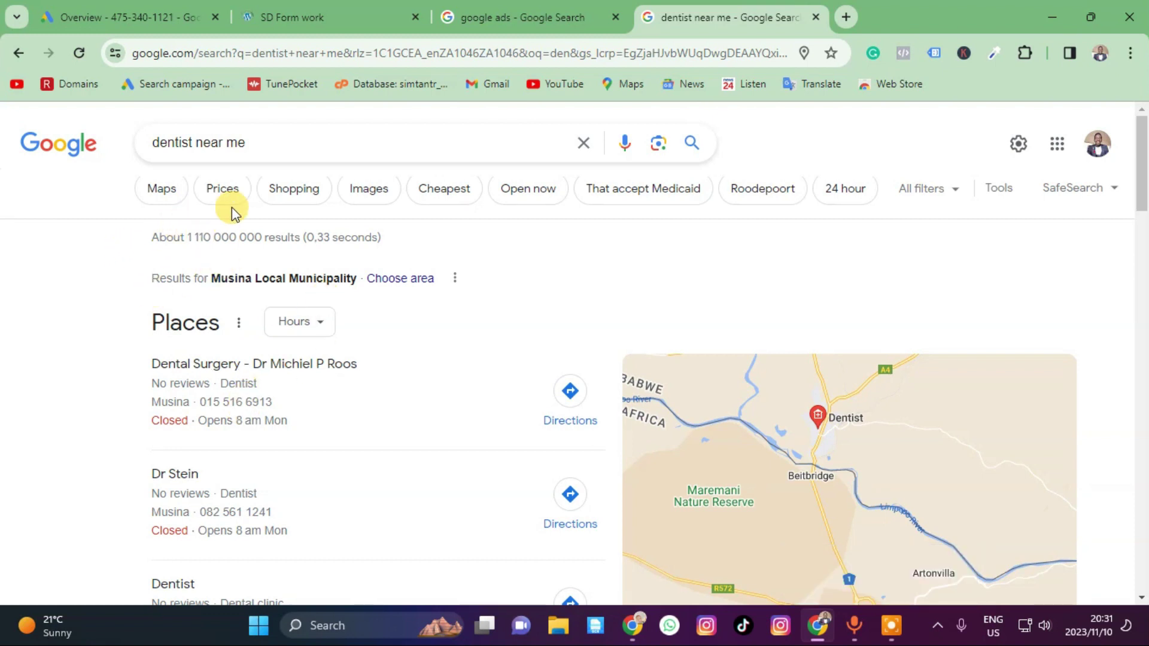
Refine the search to "dentist near me johannesburg", examine the sponsored results, and return to the Google Ads overview.
click(296, 143)
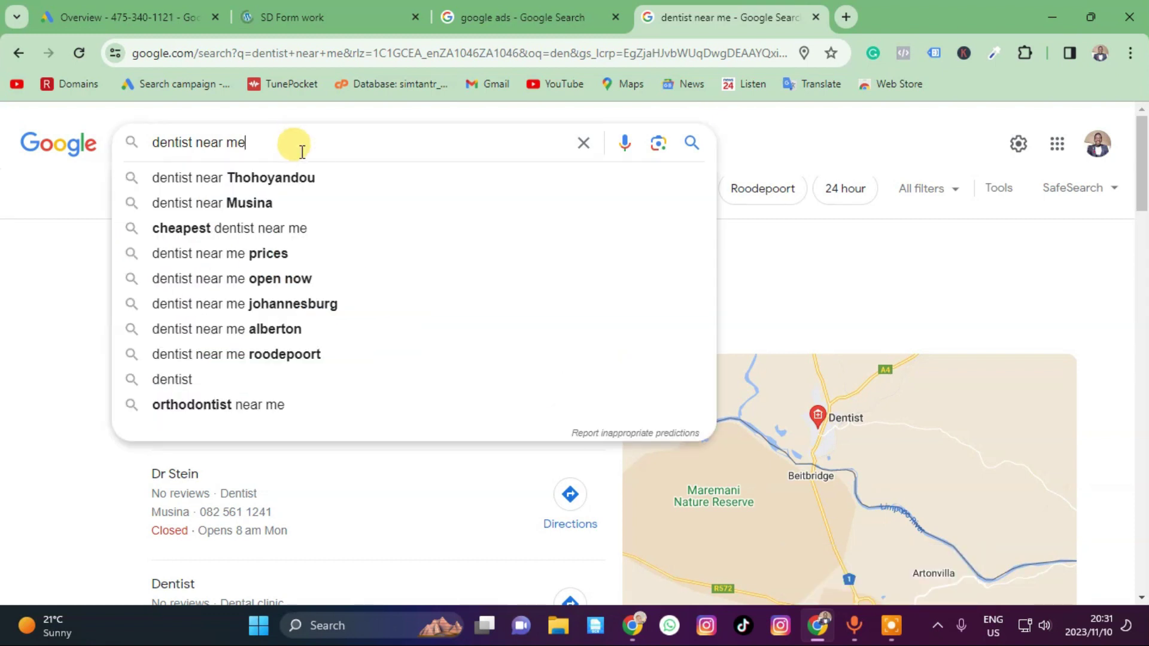
click(292, 305)
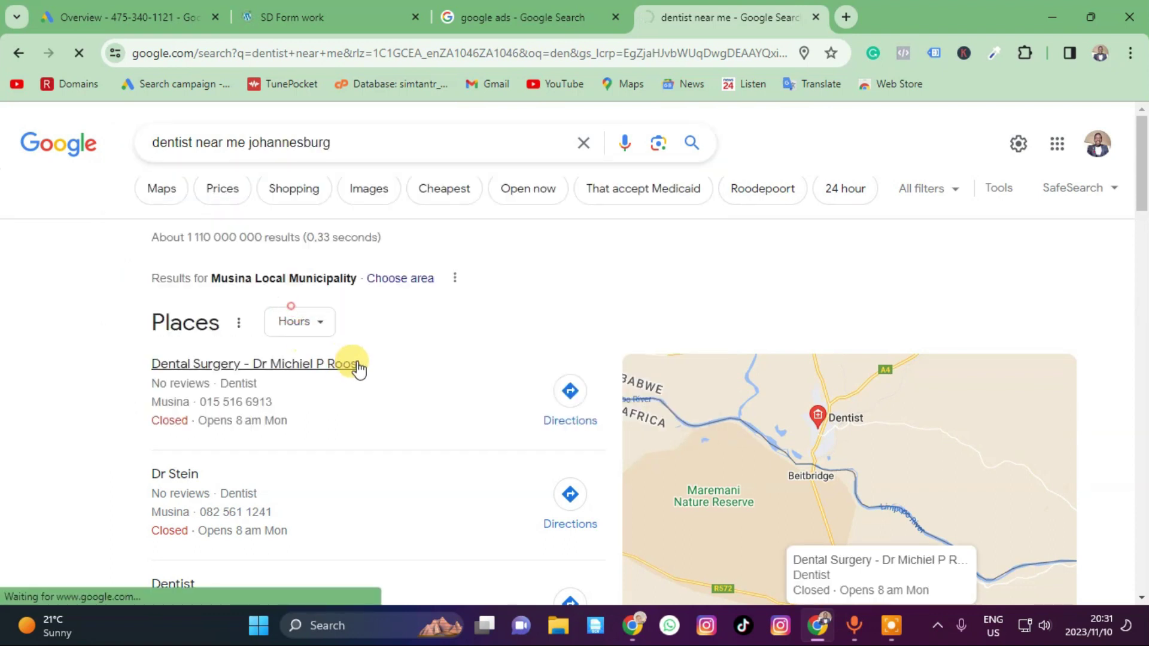
scroll(344, 351, down, 2)
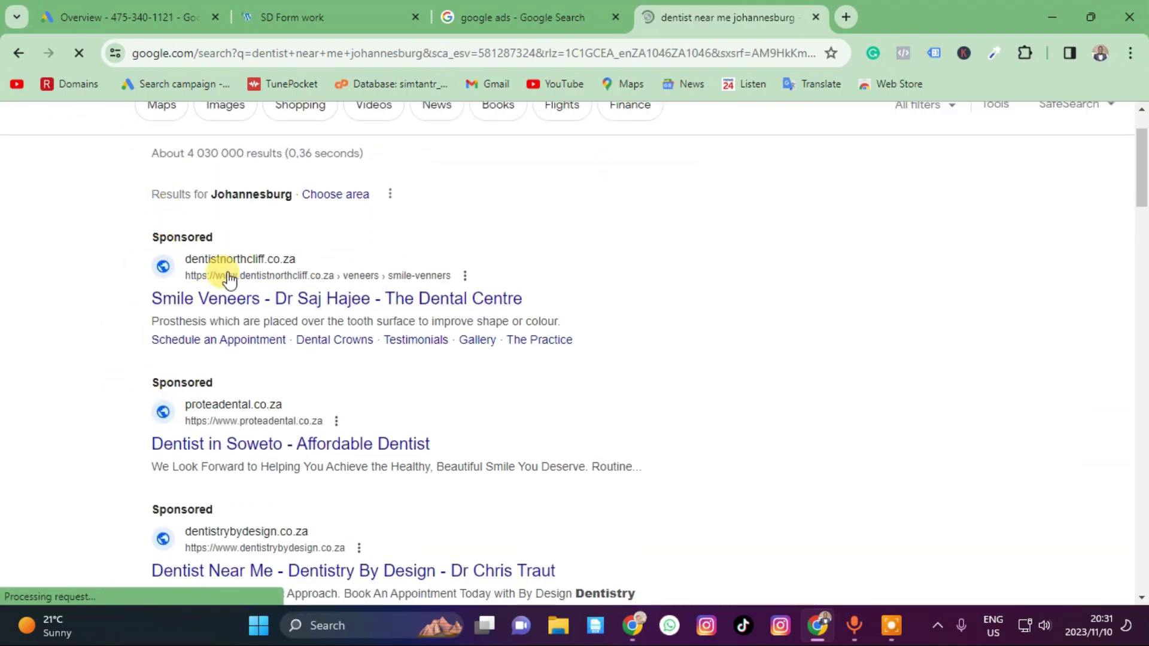
scroll(157, 419, down, 3)
scroll(184, 329, up, 3)
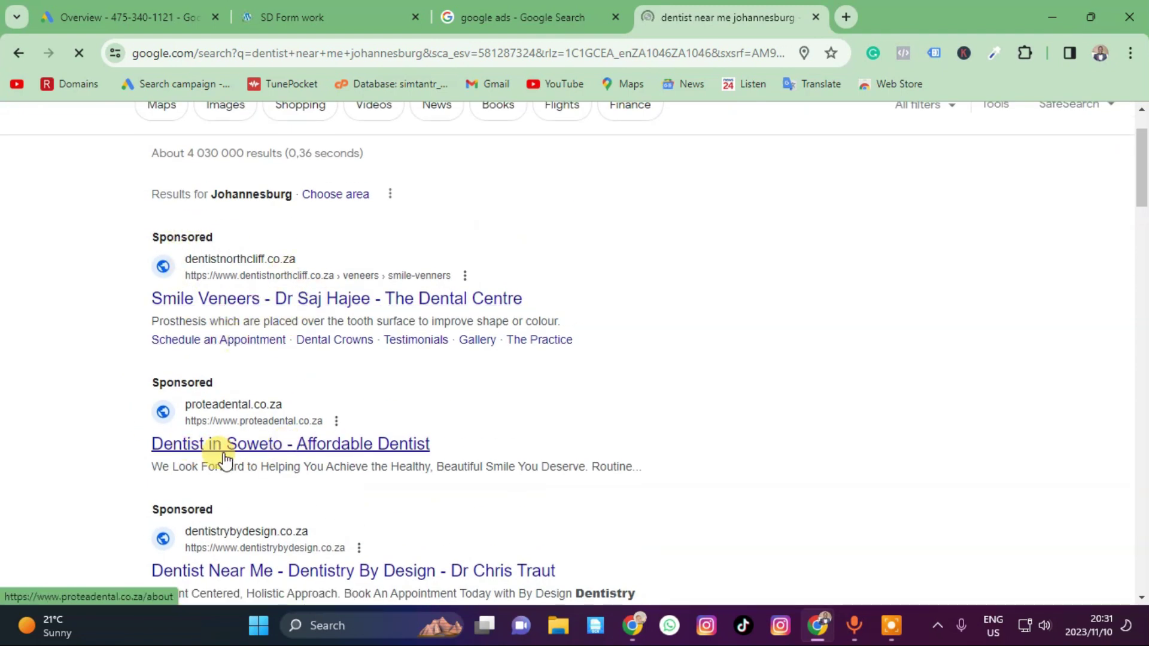
scroll(194, 449, down, 5)
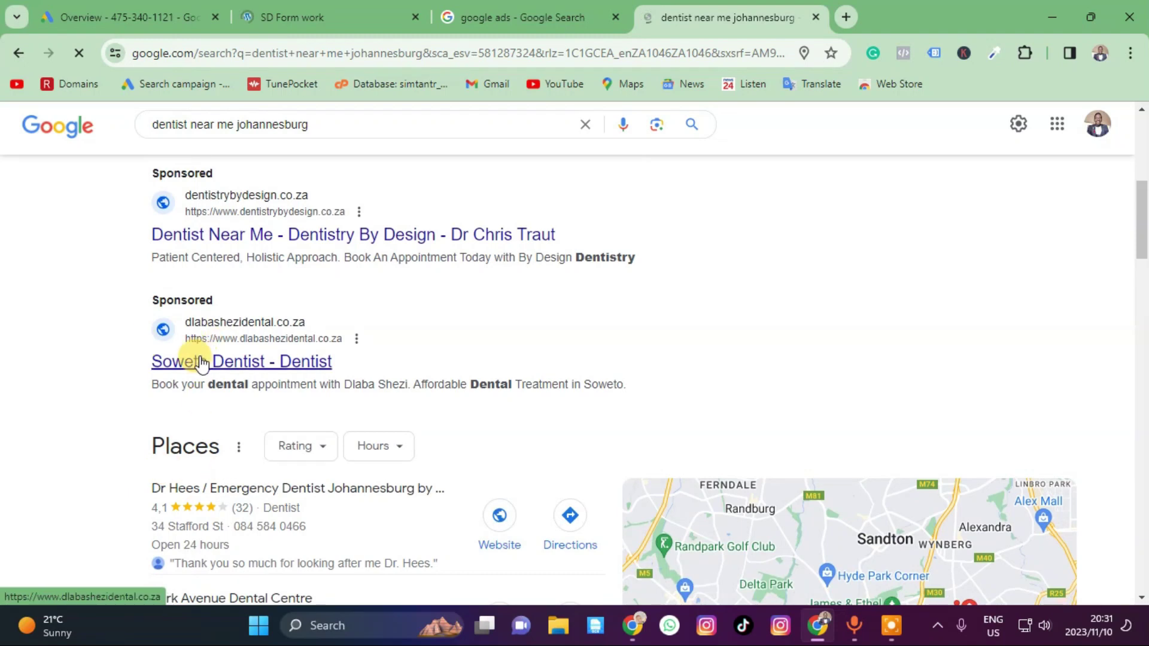
scroll(300, 392, up, 5)
scroll(269, 190, up, 2)
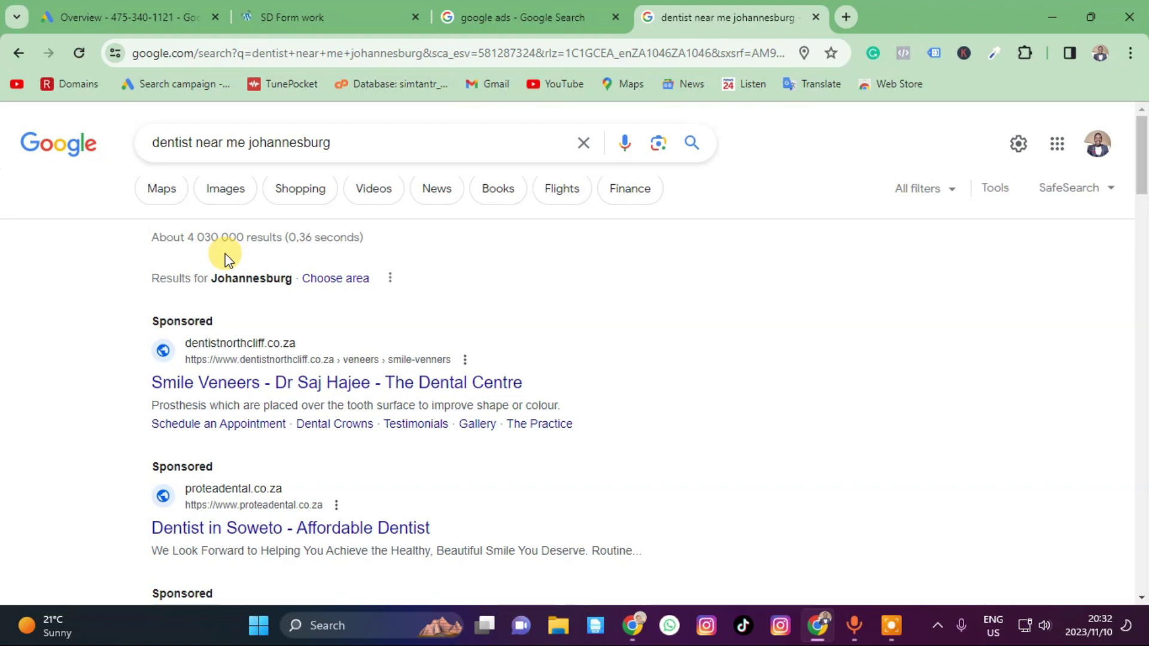
click(154, 7)
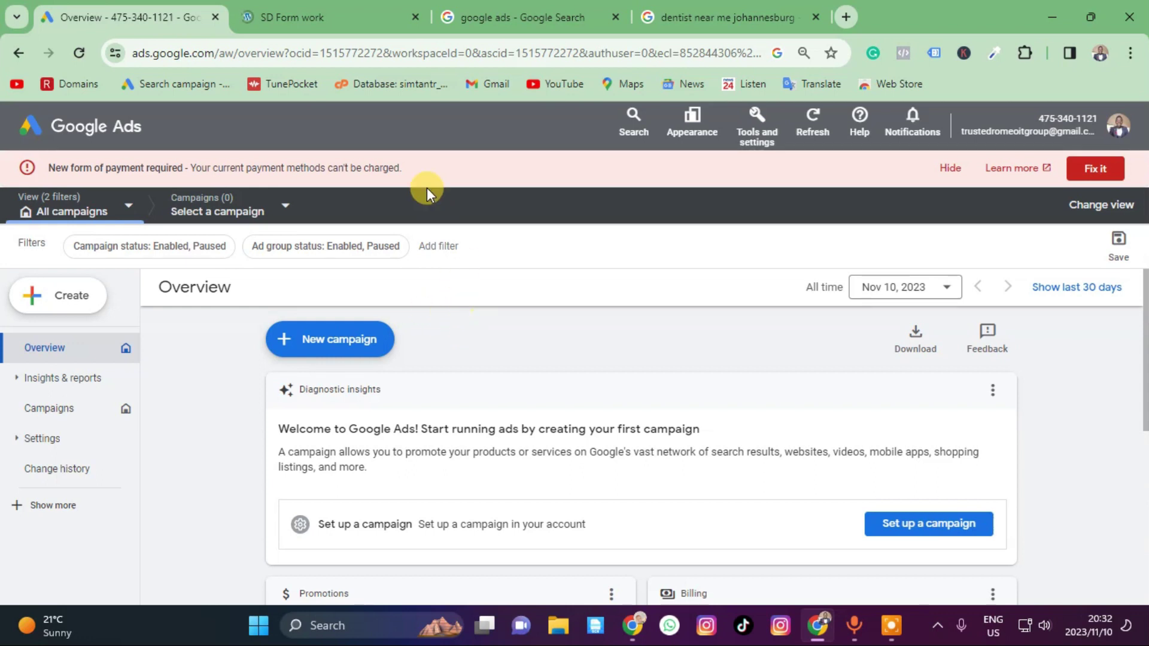
Look through the SD Form Work website's home page and its service links, and return to the Google Ads overview.
click(353, 24)
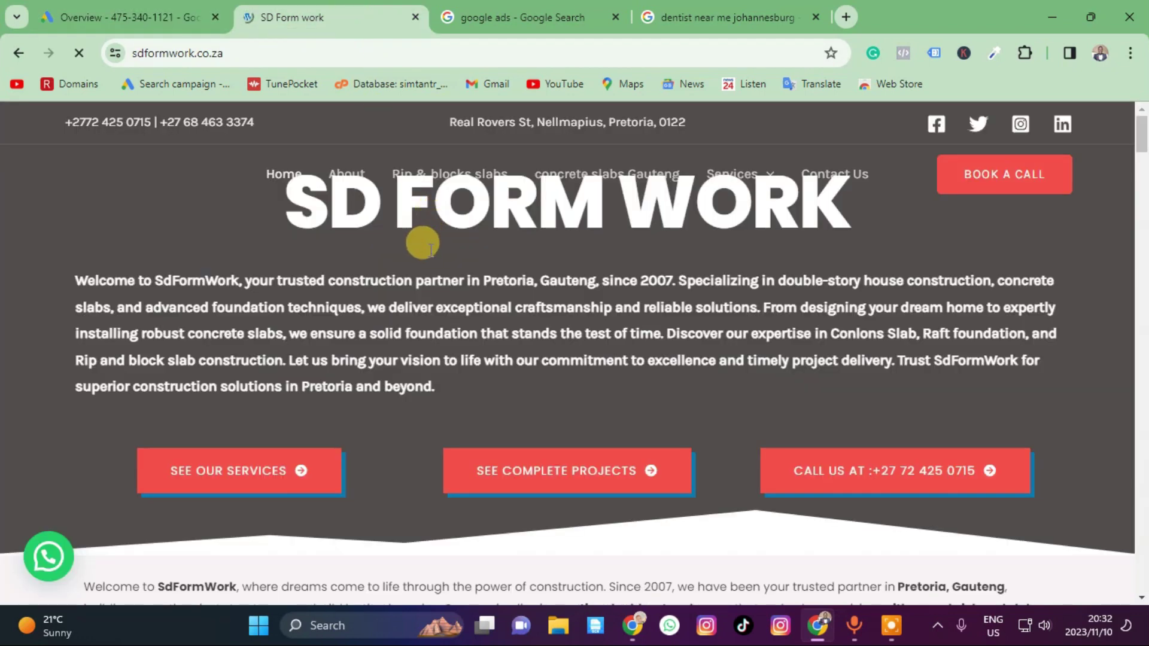
scroll(571, 272, down, 3)
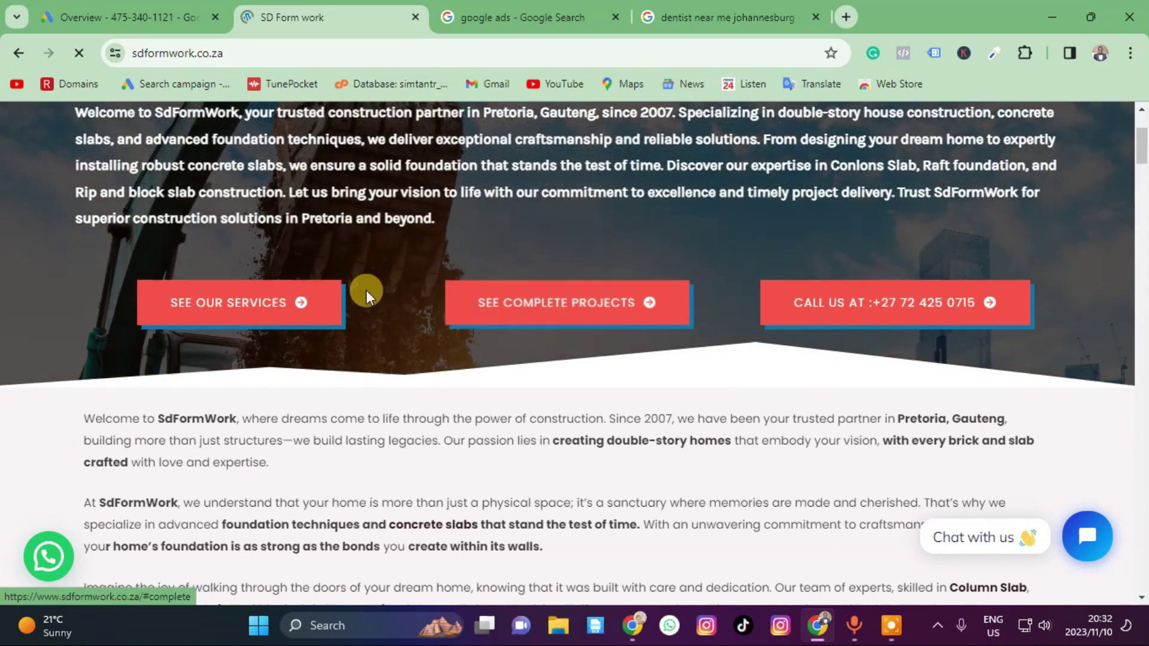
scroll(415, 437, up, 4)
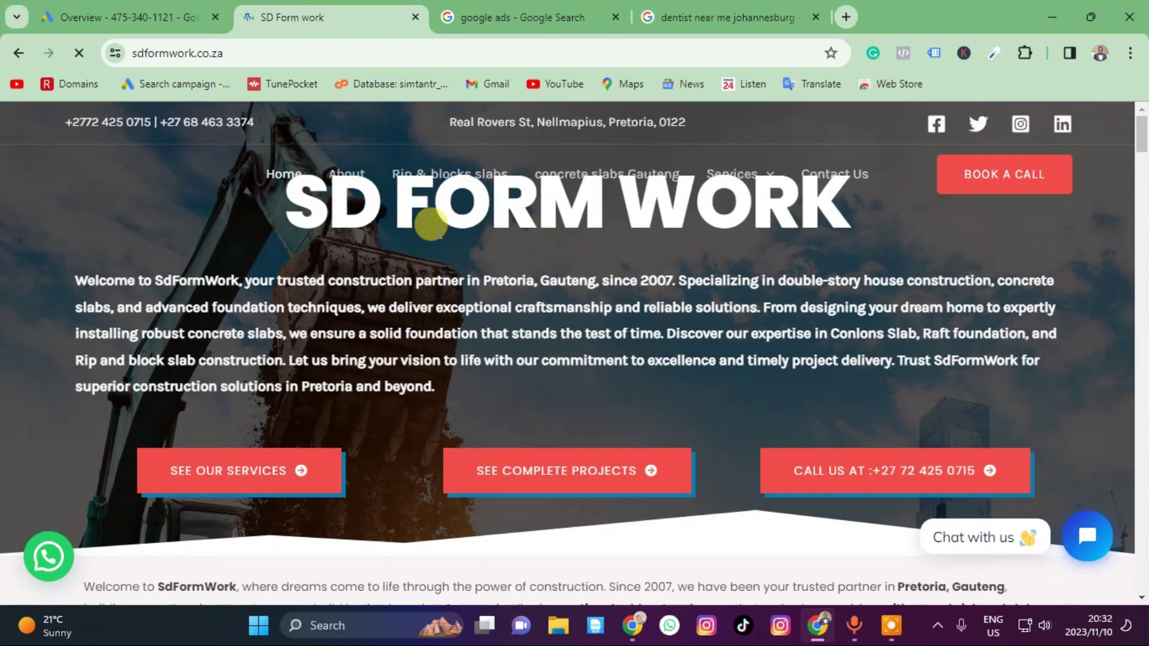
scroll(445, 310, down, 3)
scroll(445, 317, down, 3)
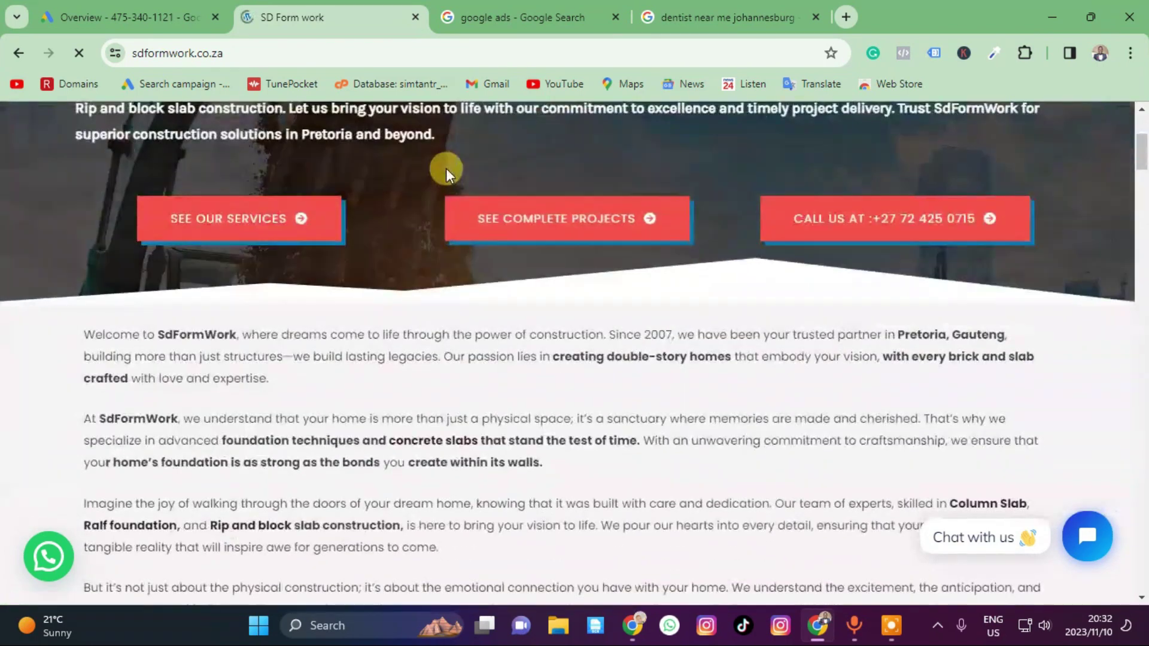
scroll(445, 170, up, 5)
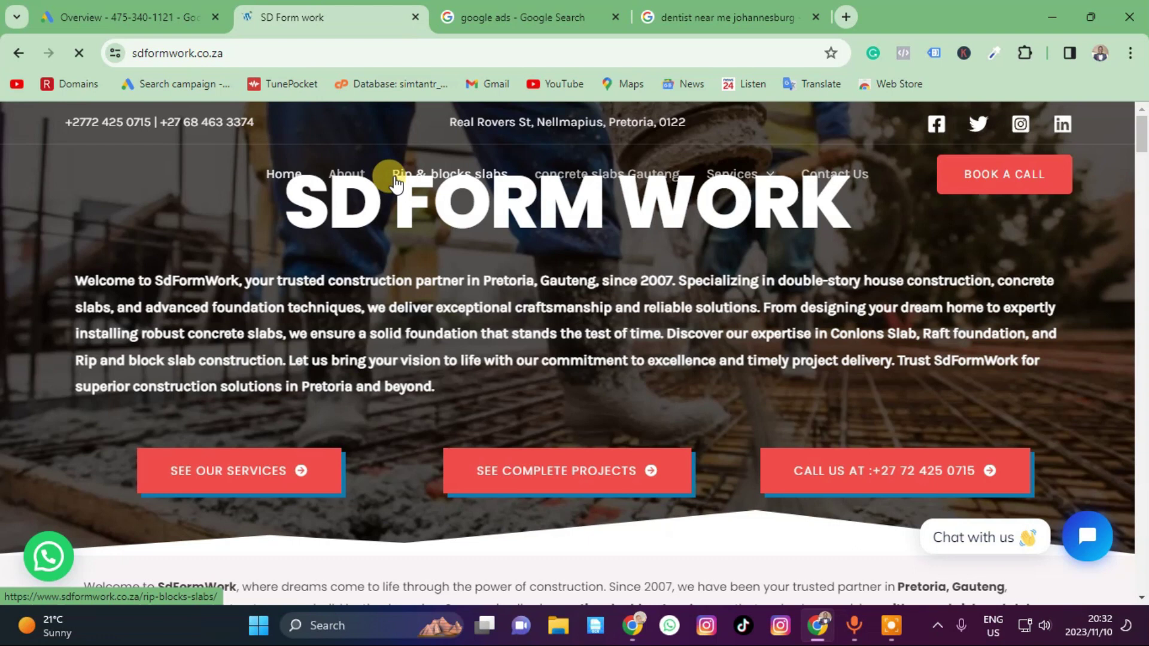
mouse_move(706, 183)
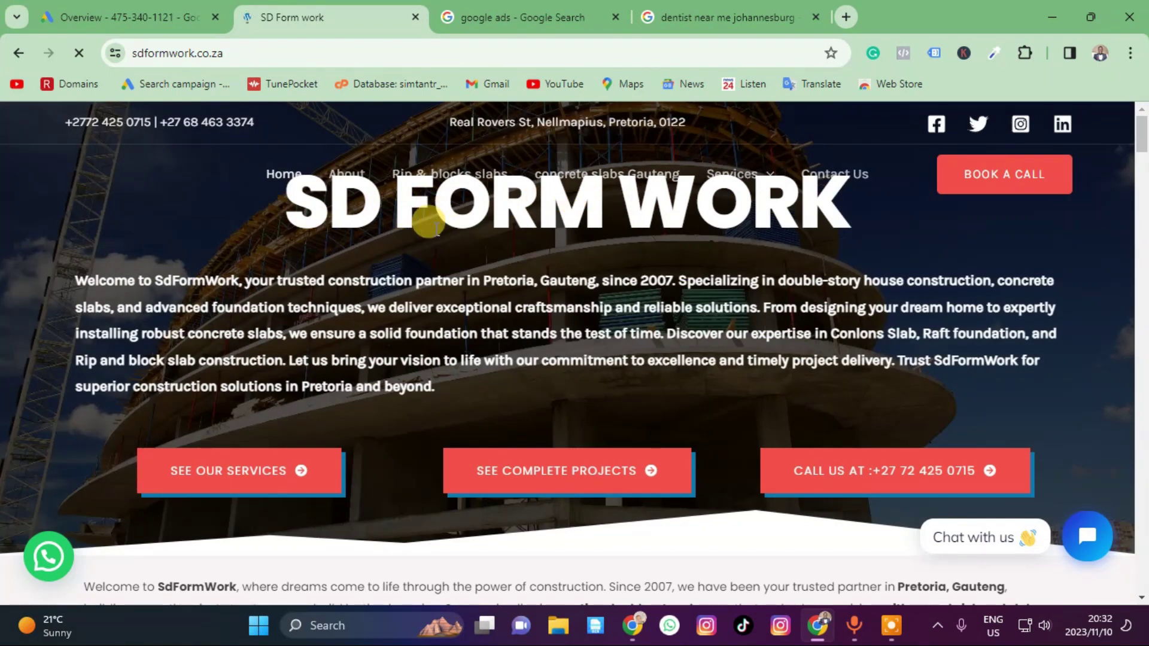
scroll(405, 289, down, 4)
scroll(386, 336, up, 5)
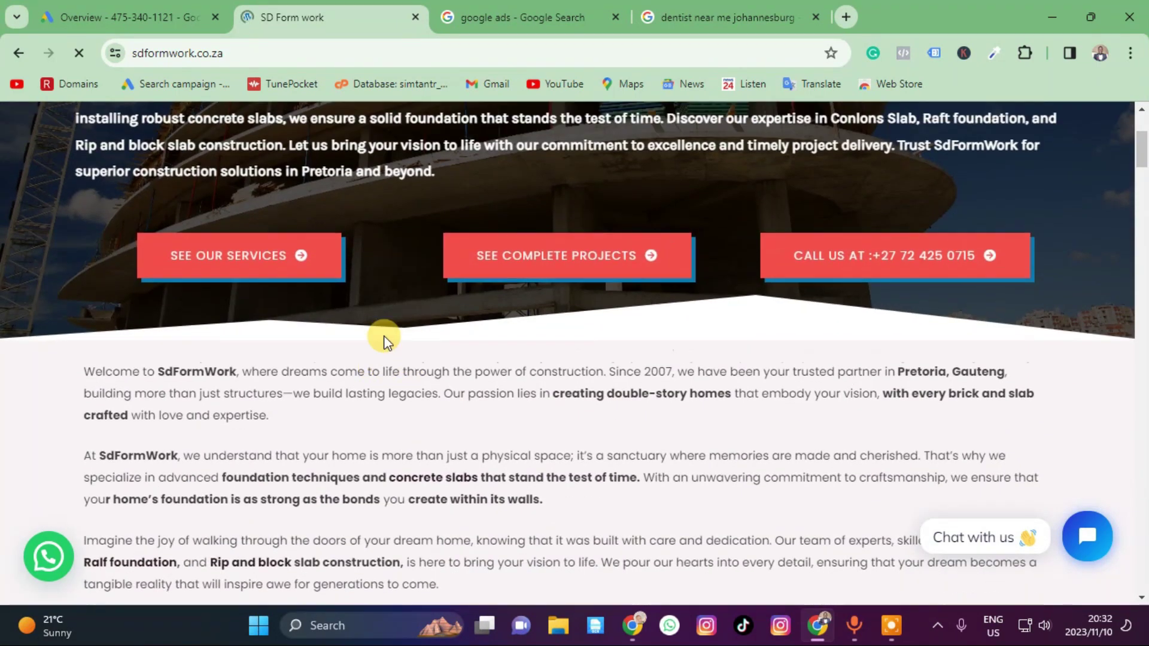
click(147, 16)
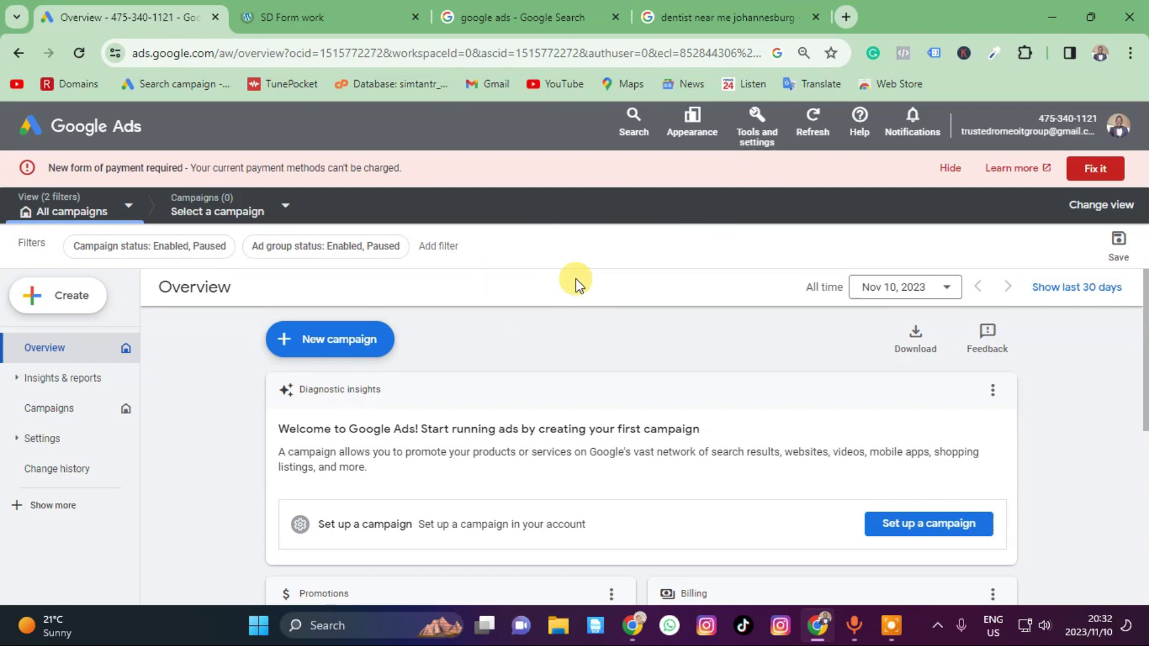
Examine the call button on the SD Form Work home page and switch back to Google Ads.
click(335, 17)
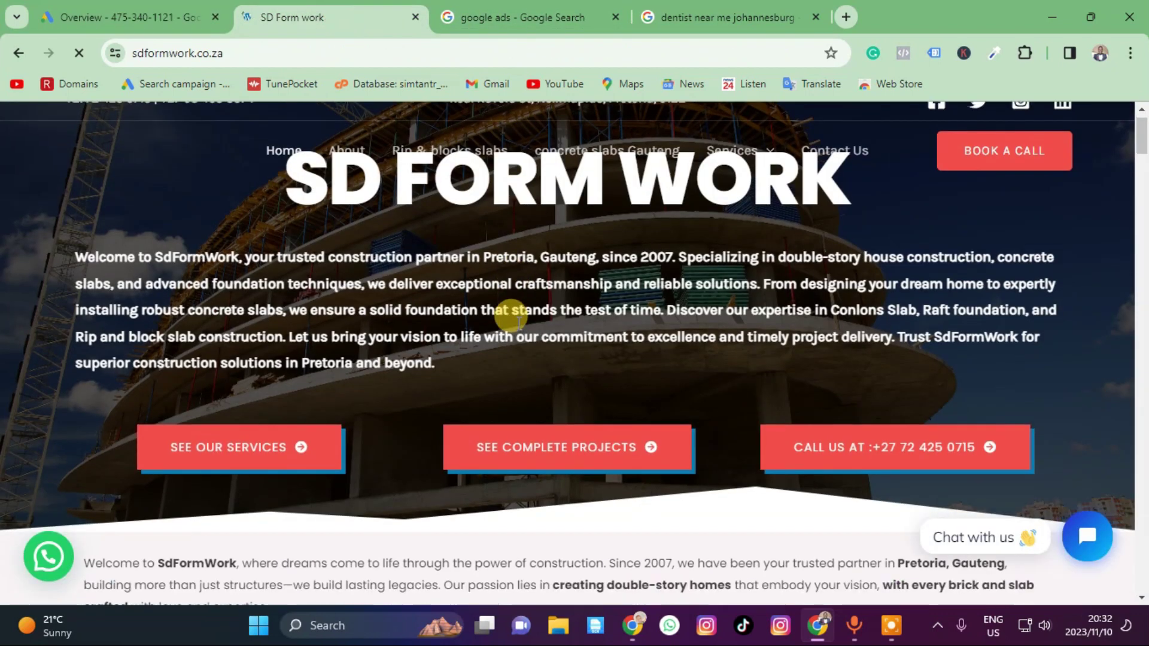
scroll(304, 355, down, 2)
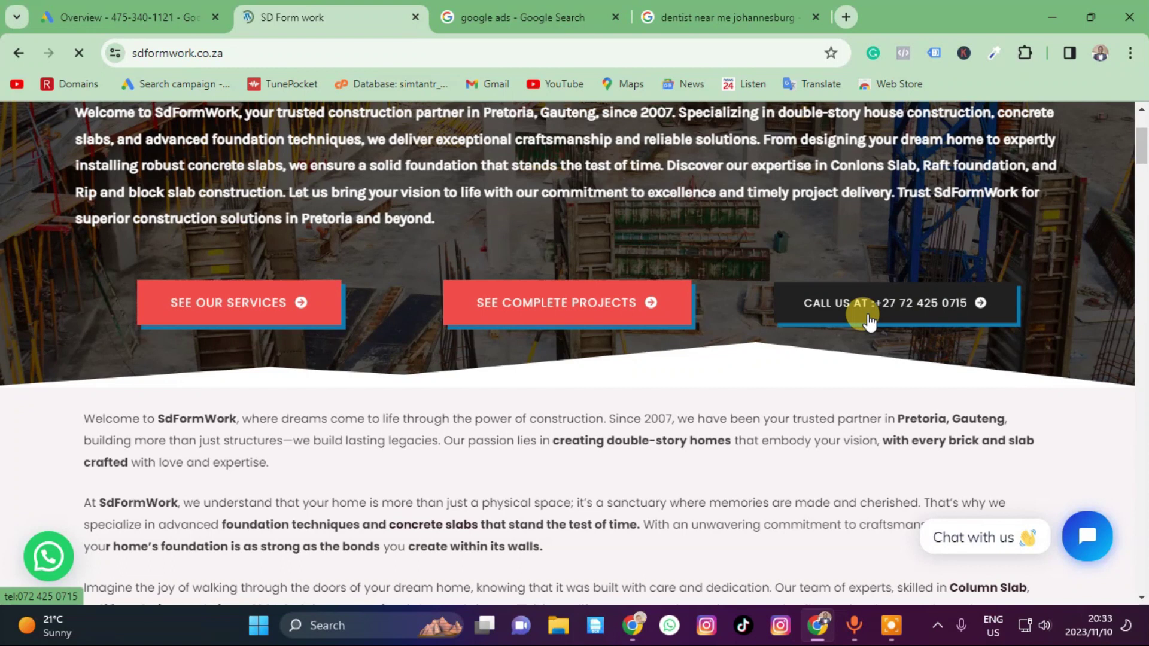
click(203, 17)
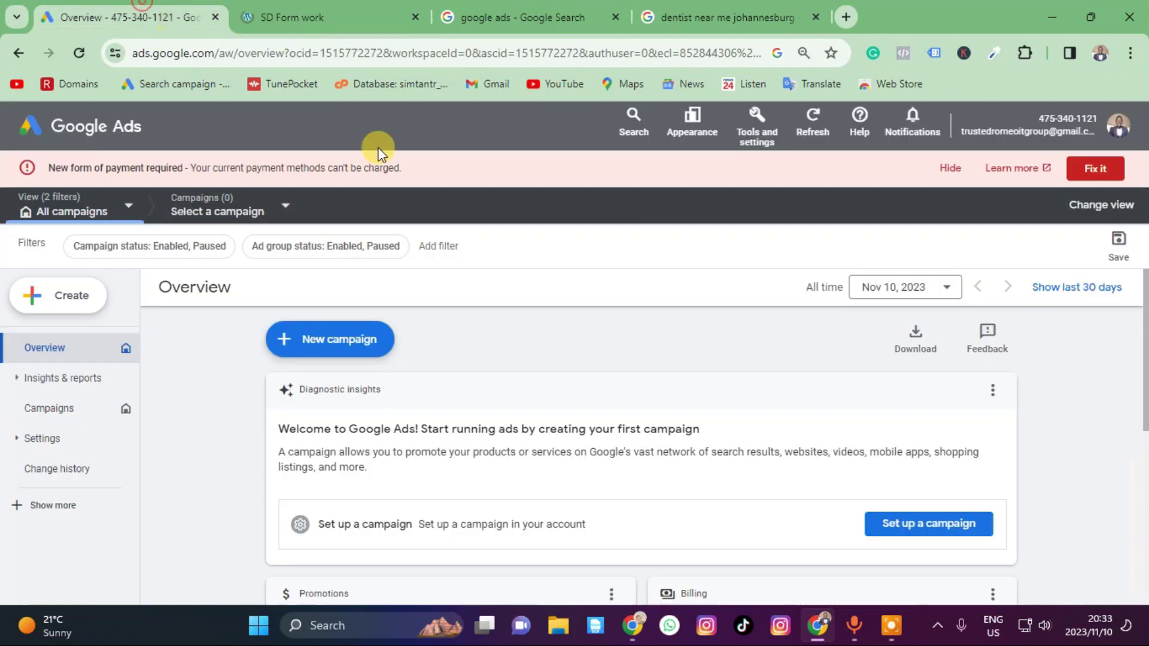
Open the account's conversions summary and start a new conversion action.
click(755, 146)
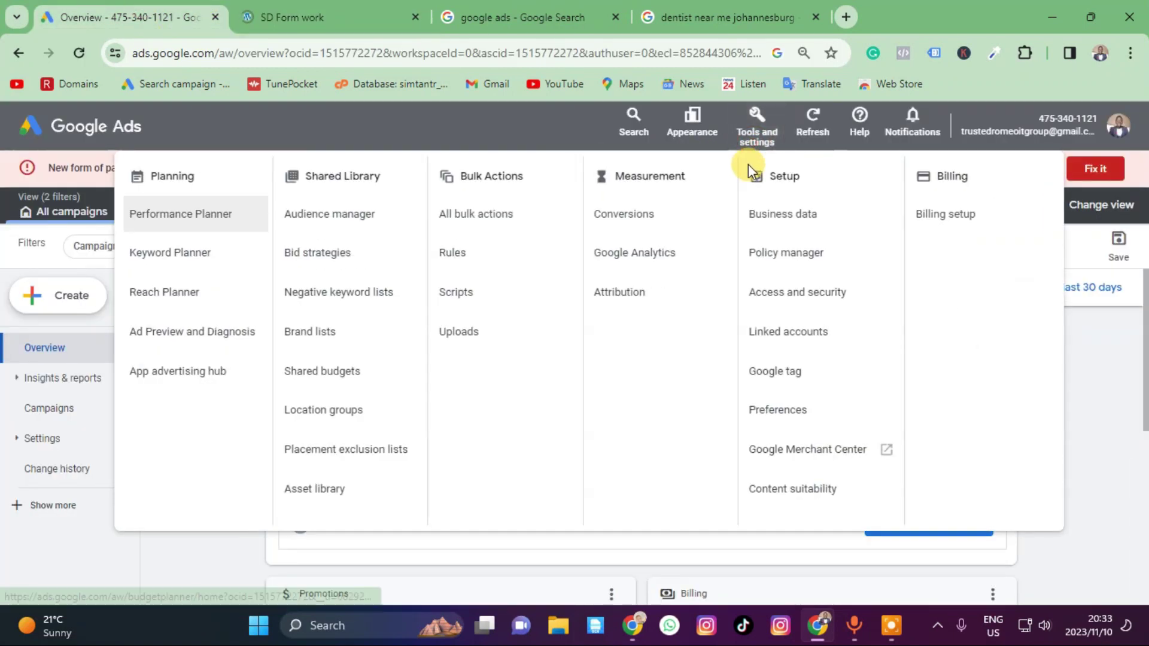
click(652, 216)
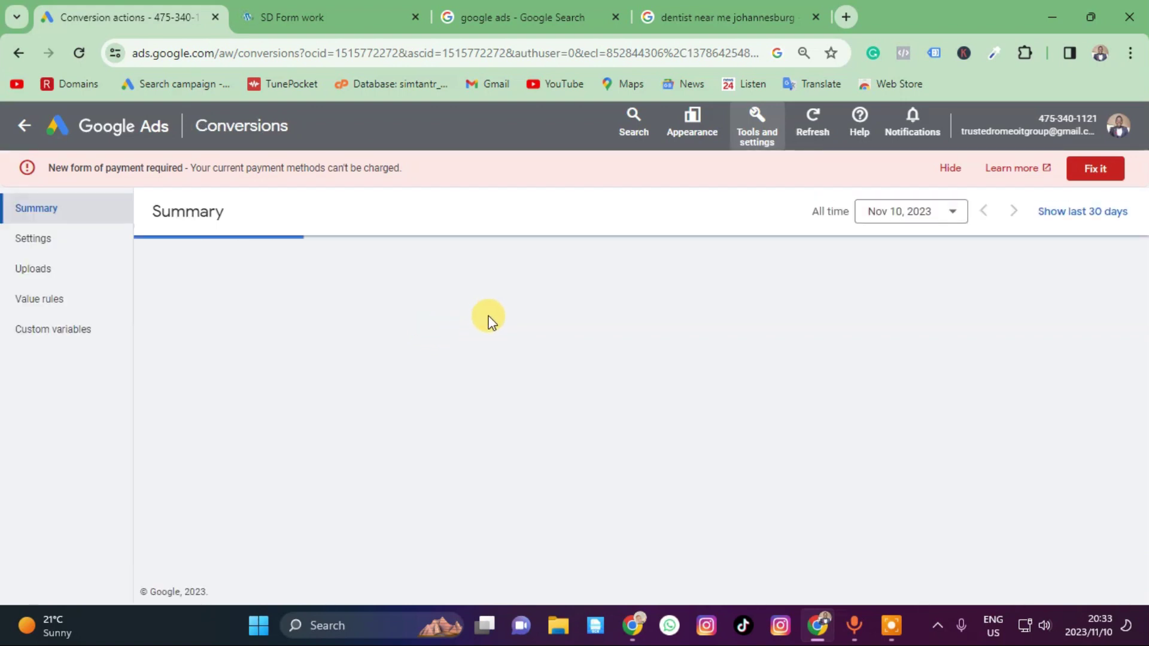
scroll(530, 327, down, 2)
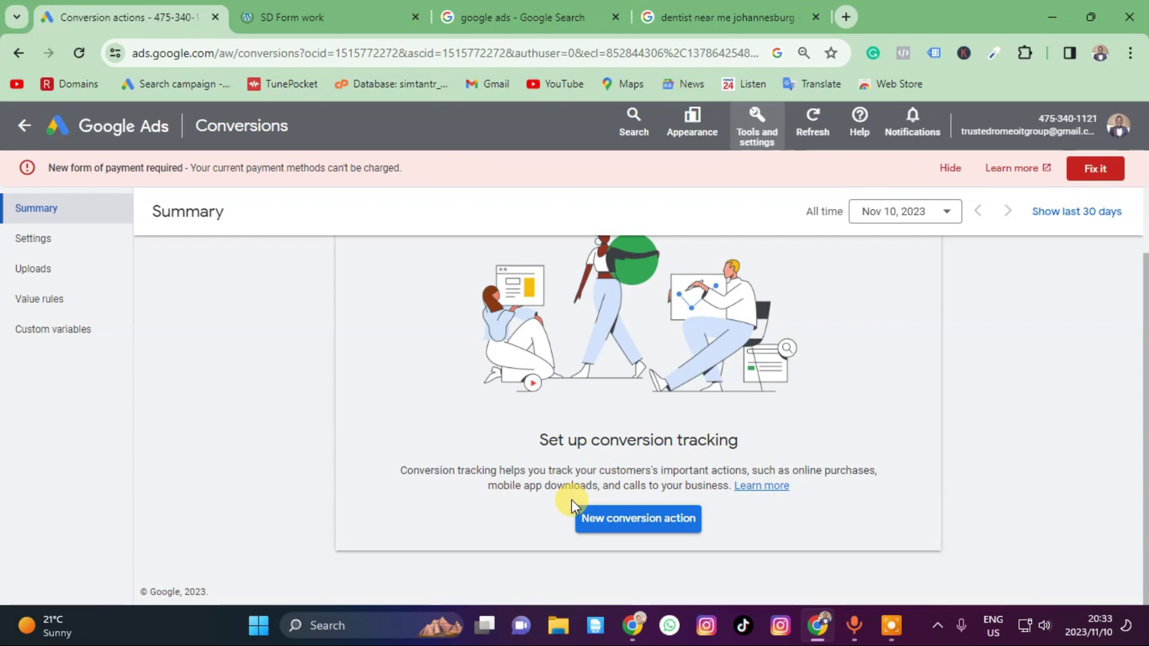
click(619, 514)
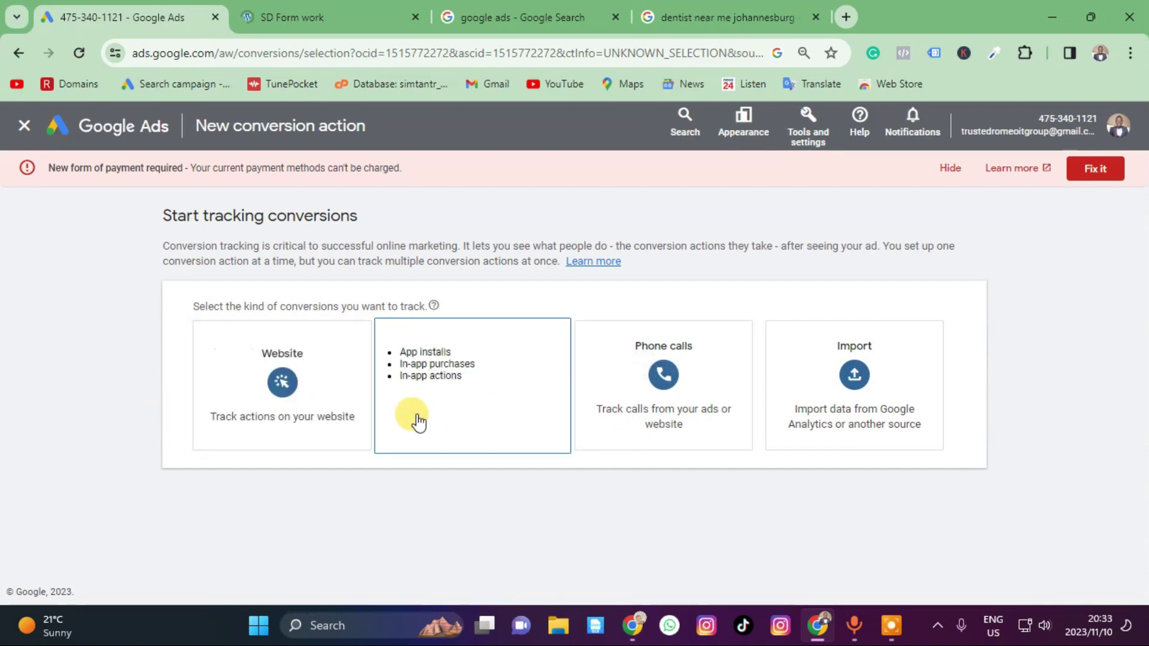
Choose phone calls as the conversion kind, with calls from ads using call extensions or call-only ads as the source, and continue.
click(633, 400)
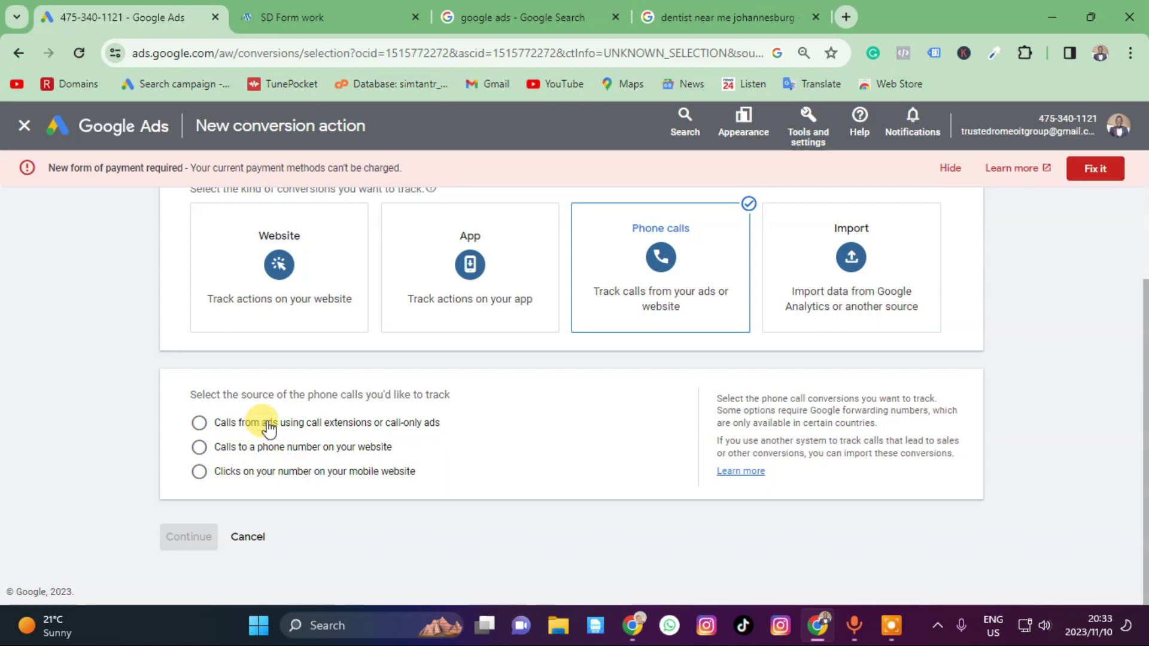
click(198, 423)
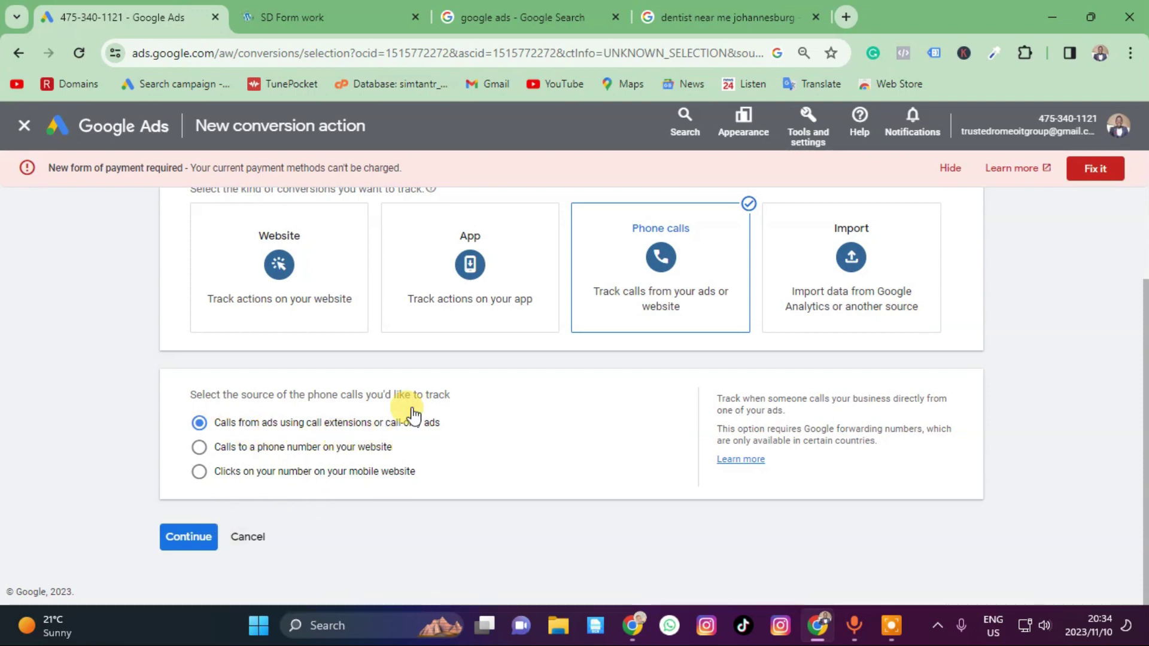
click(187, 536)
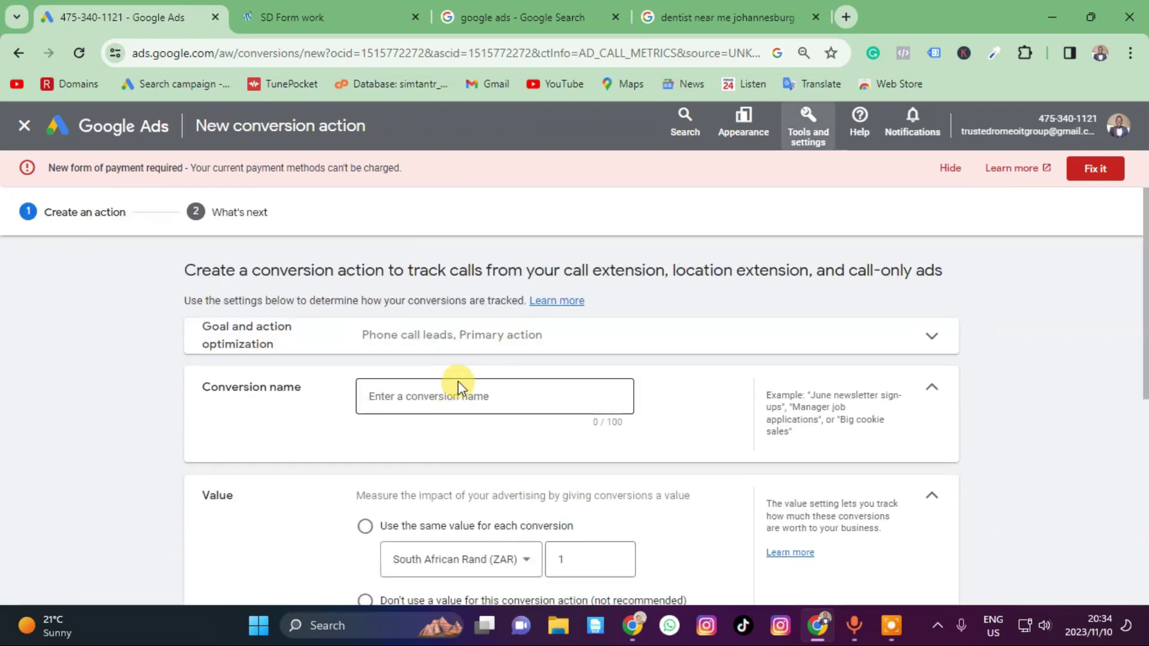
Name the conversion "Call for 15 Sec" and choose not to use a value for this conversion action.
click(469, 392)
text(Cal)
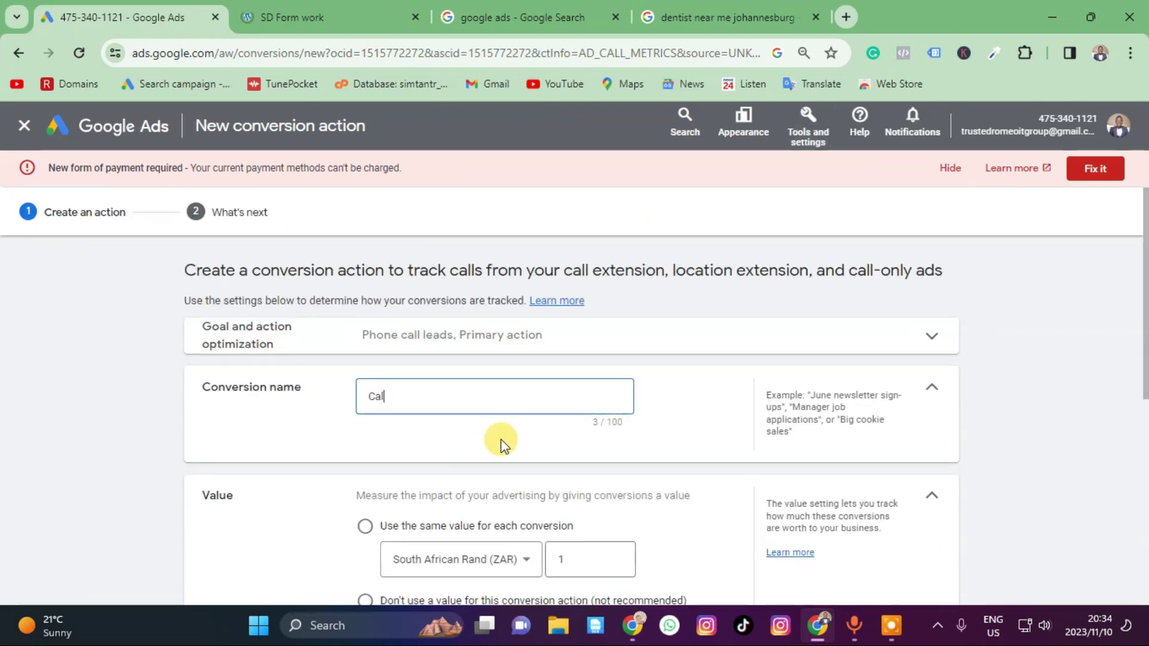
text(l for 1)
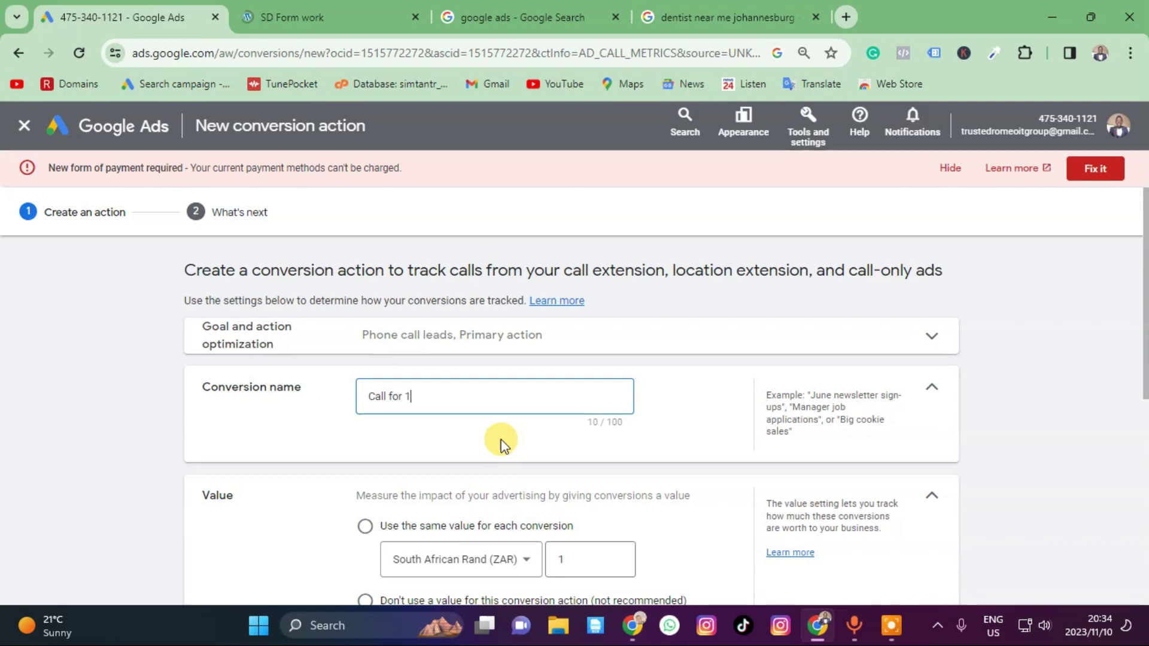
text(5 Sec)
scroll(479, 473, down, 3)
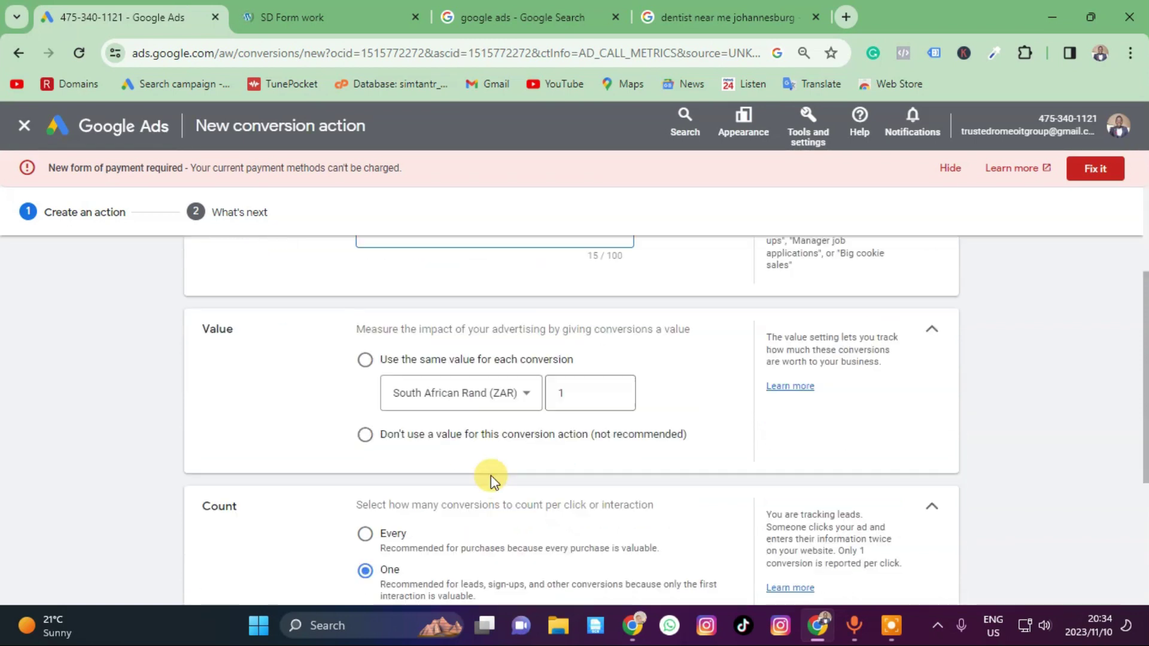
click(365, 435)
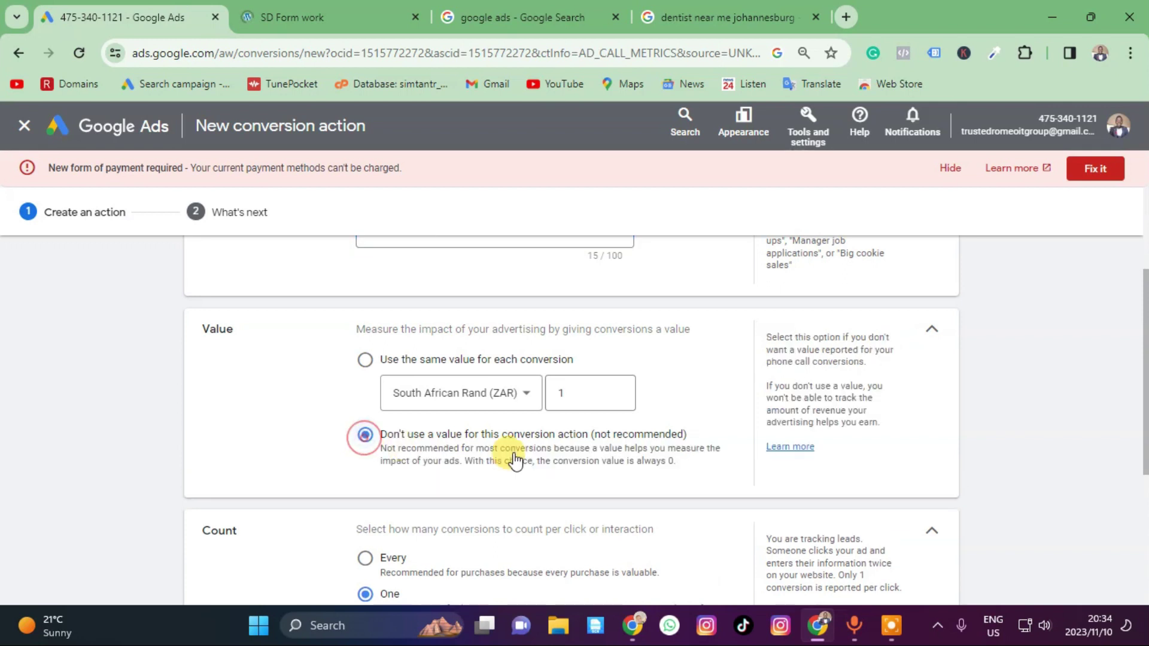
Set the minimum call length to 15 seconds, create the conversion action and finish its setup.
scroll(563, 392, down, 2)
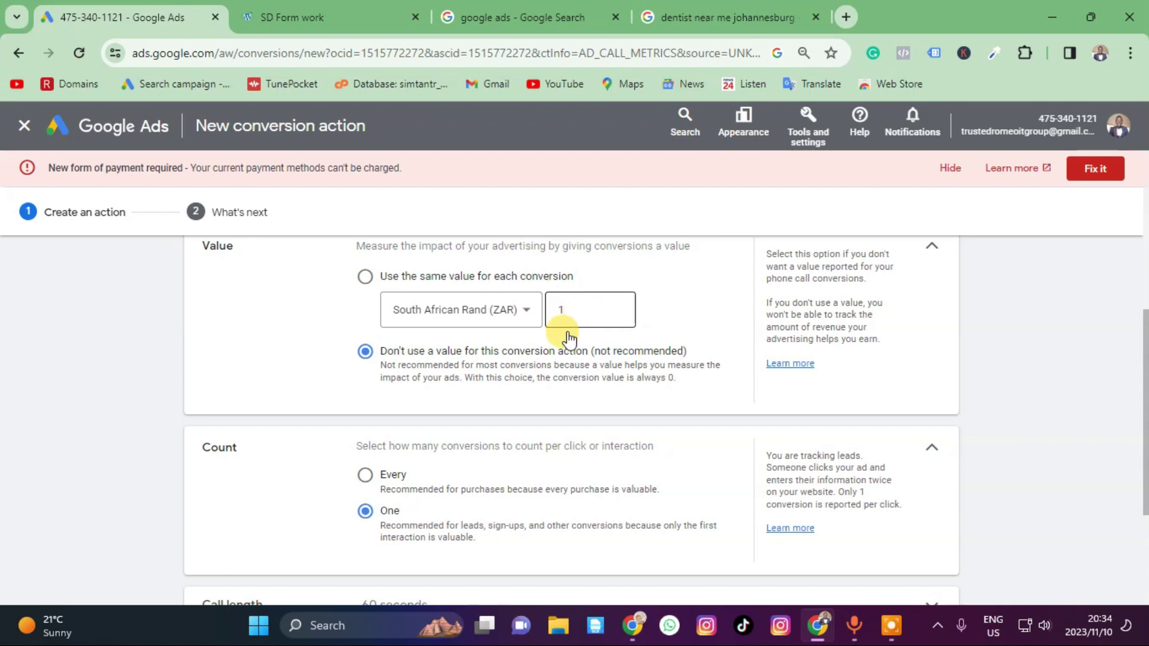
scroll(559, 307, down, 3)
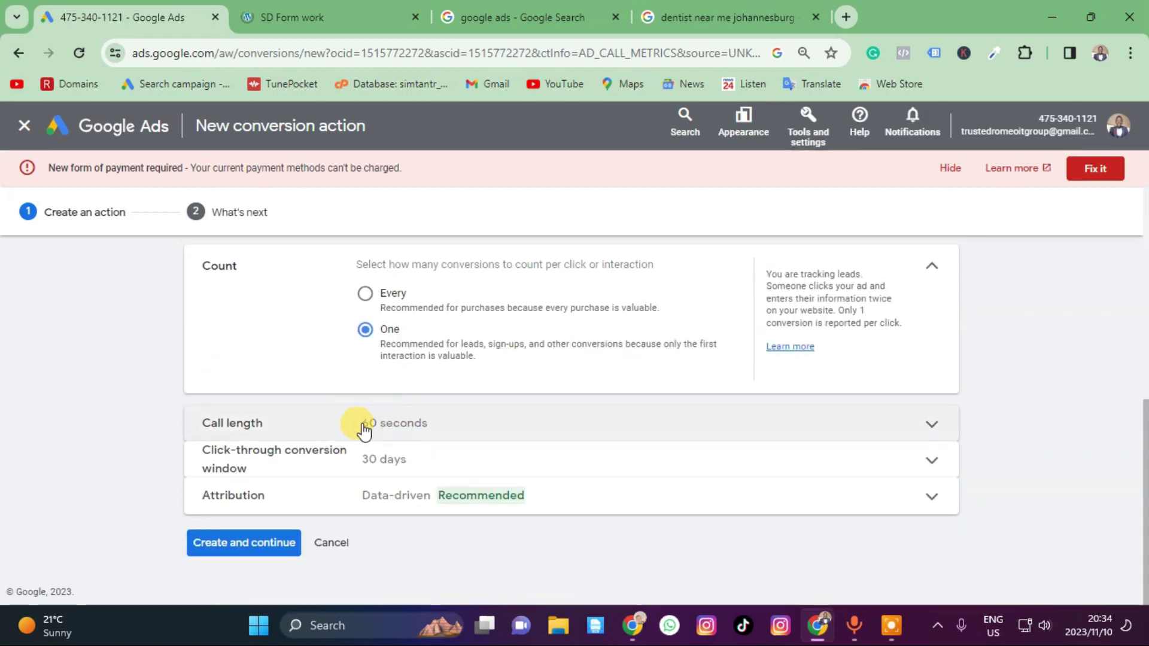
scroll(374, 431, up, 4)
scroll(409, 412, down, 7)
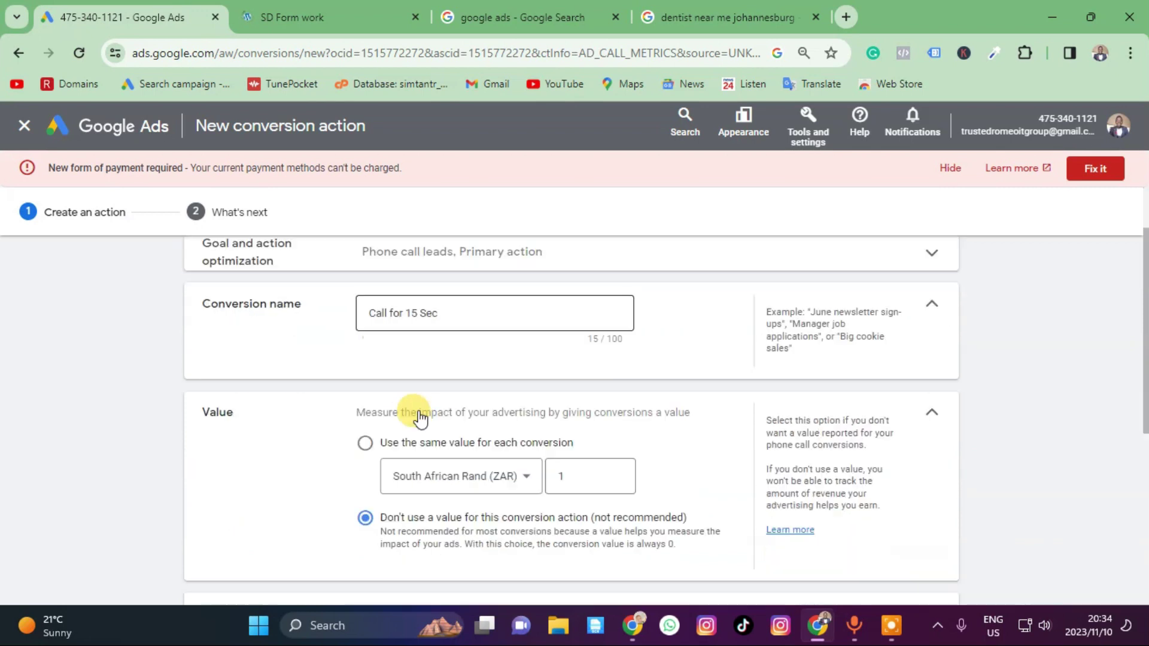
click(411, 436)
key(BackSpace)
key(BackSpace)
text(15)
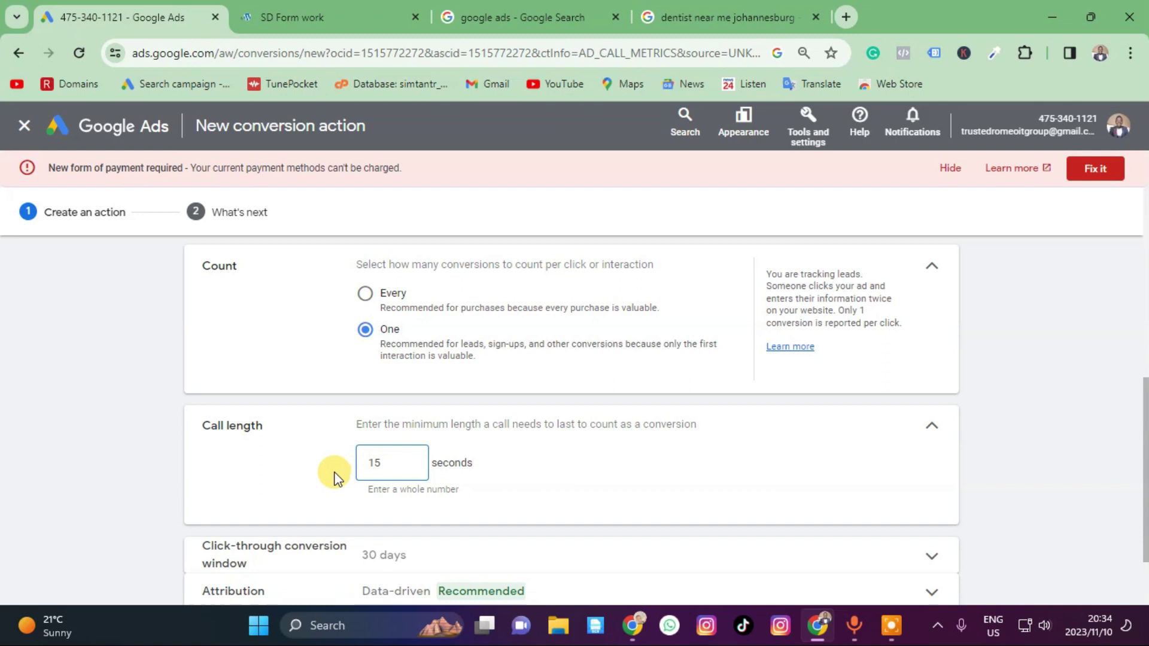
scroll(687, 482, down, 2)
click(218, 541)
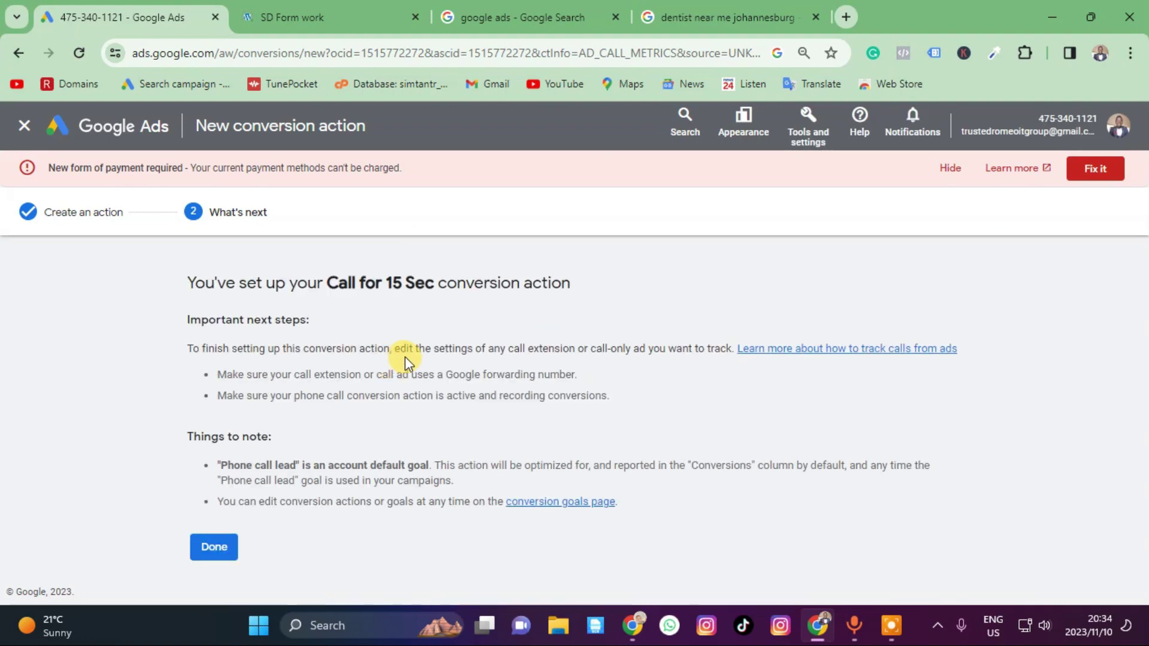
click(206, 546)
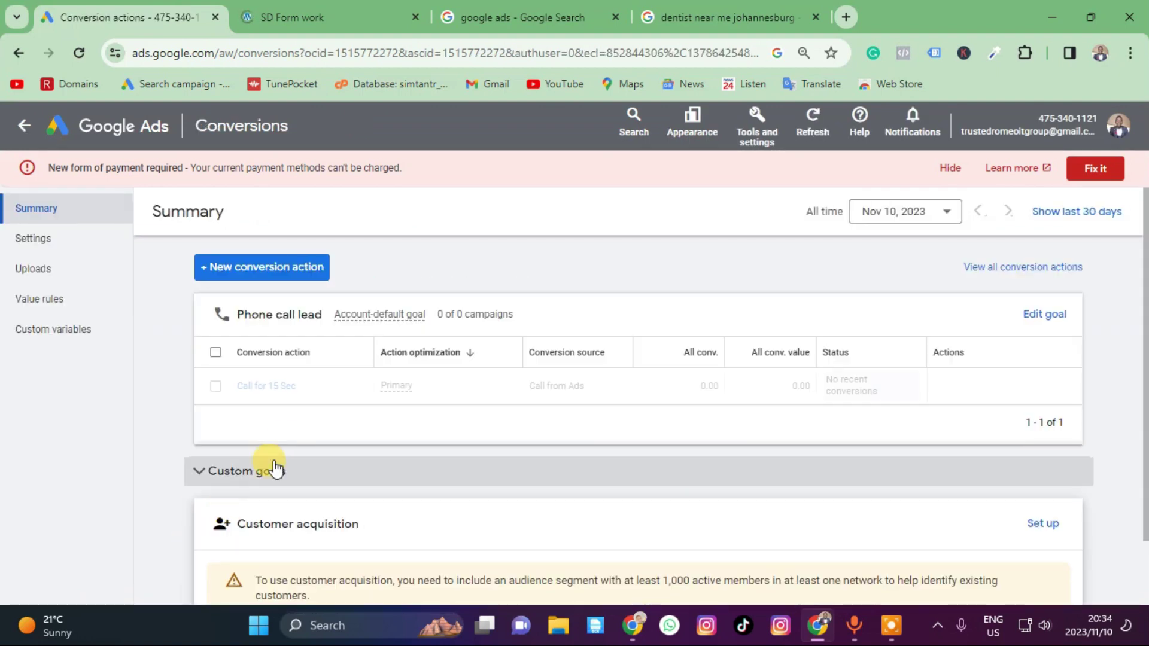
scroll(428, 390, down, 1)
scroll(450, 386, up, 1)
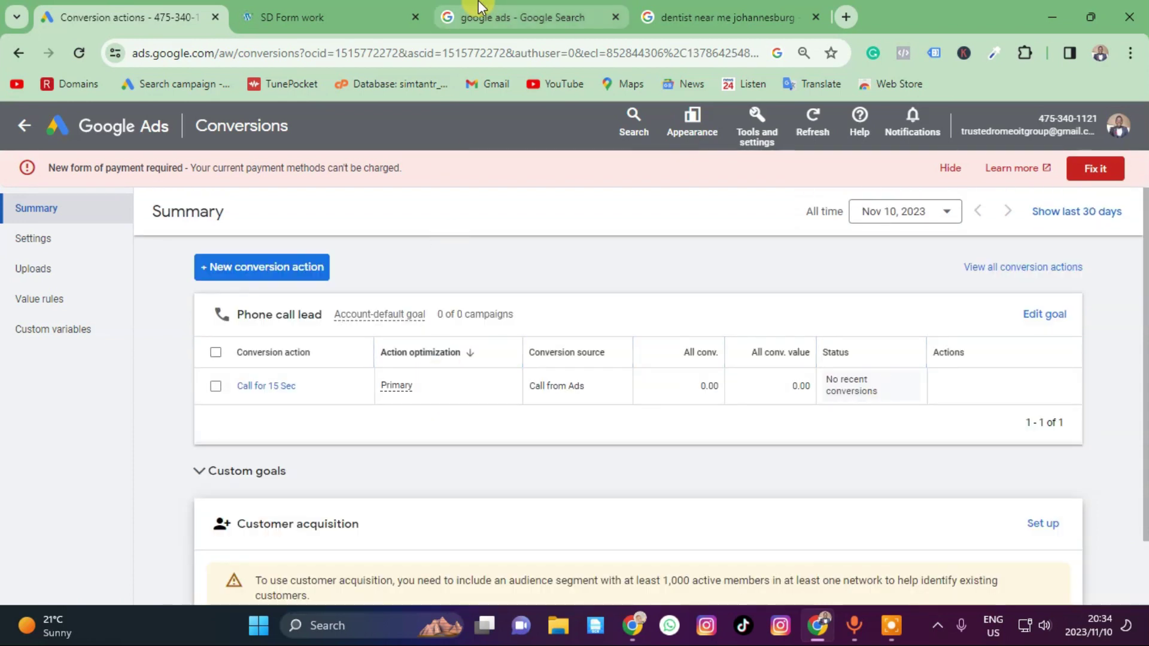
Look over the SD Form Work home page for its call, appointment and booking buttons.
click(292, 17)
scroll(808, 326, down, 5)
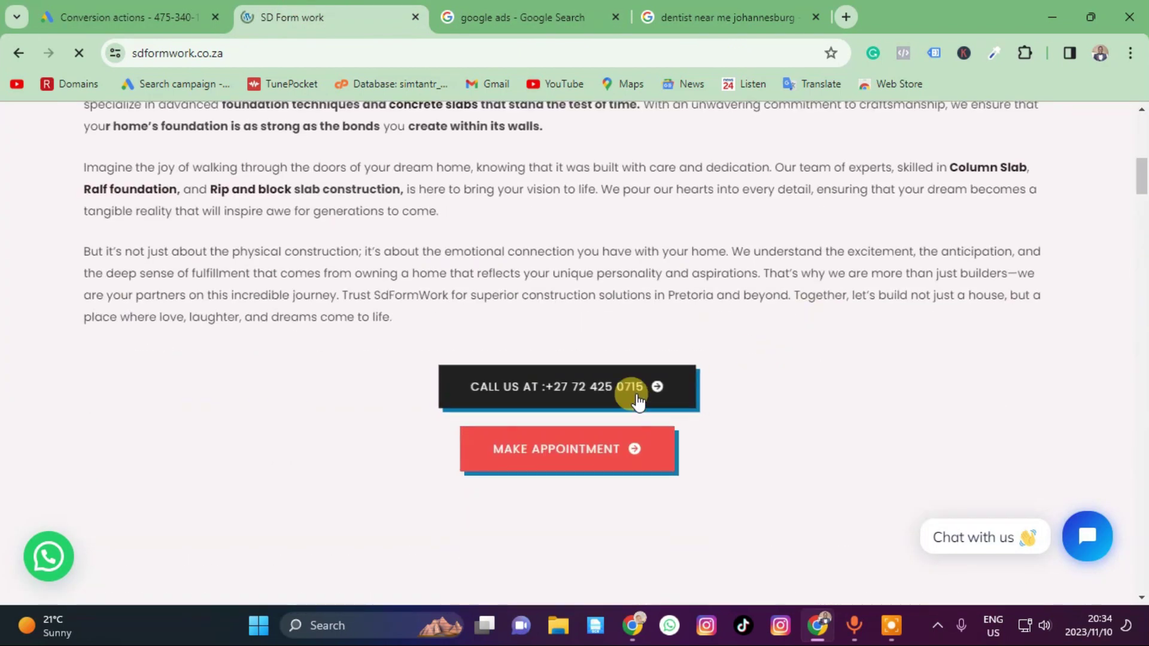
scroll(515, 403, down, 4)
scroll(511, 416, up, 4)
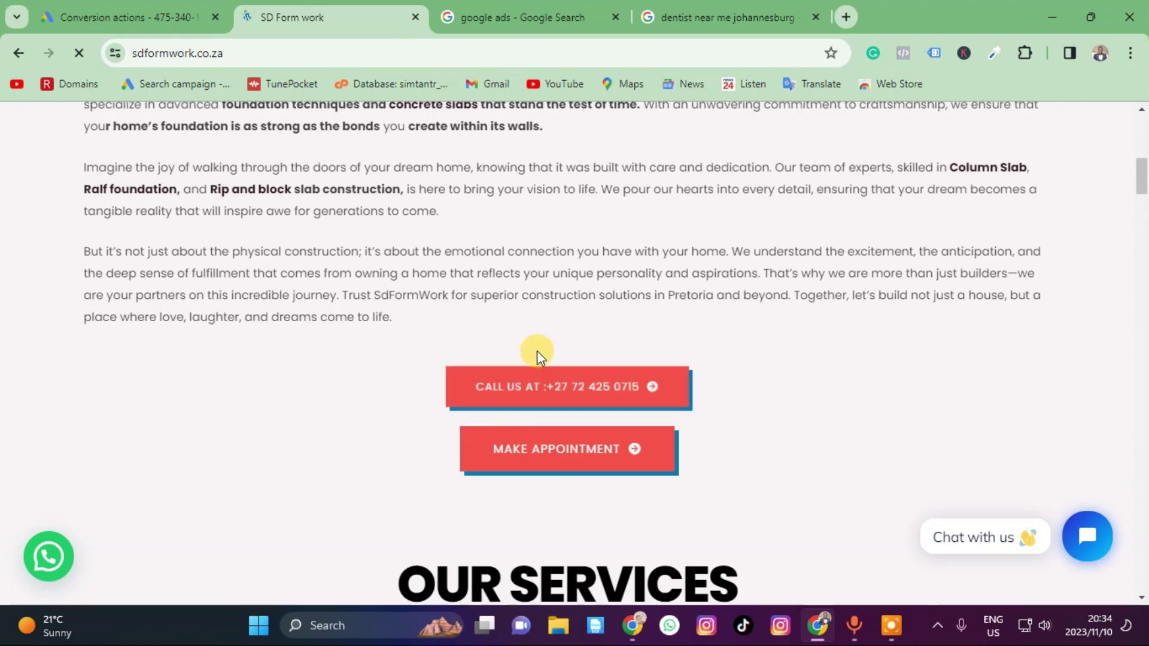
scroll(484, 363, down, 8)
scroll(485, 366, up, 10)
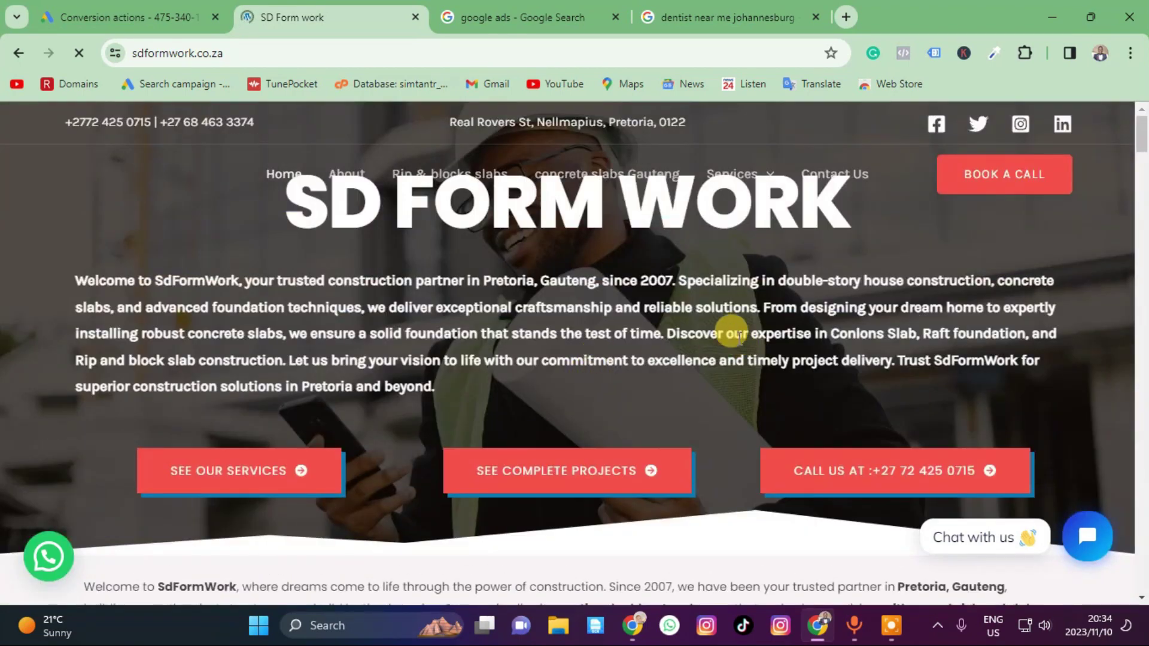
scroll(731, 332, down, 4)
scroll(692, 321, up, 4)
Open the website's contact page through its booking link and examine the contact form and contact details.
click(990, 179)
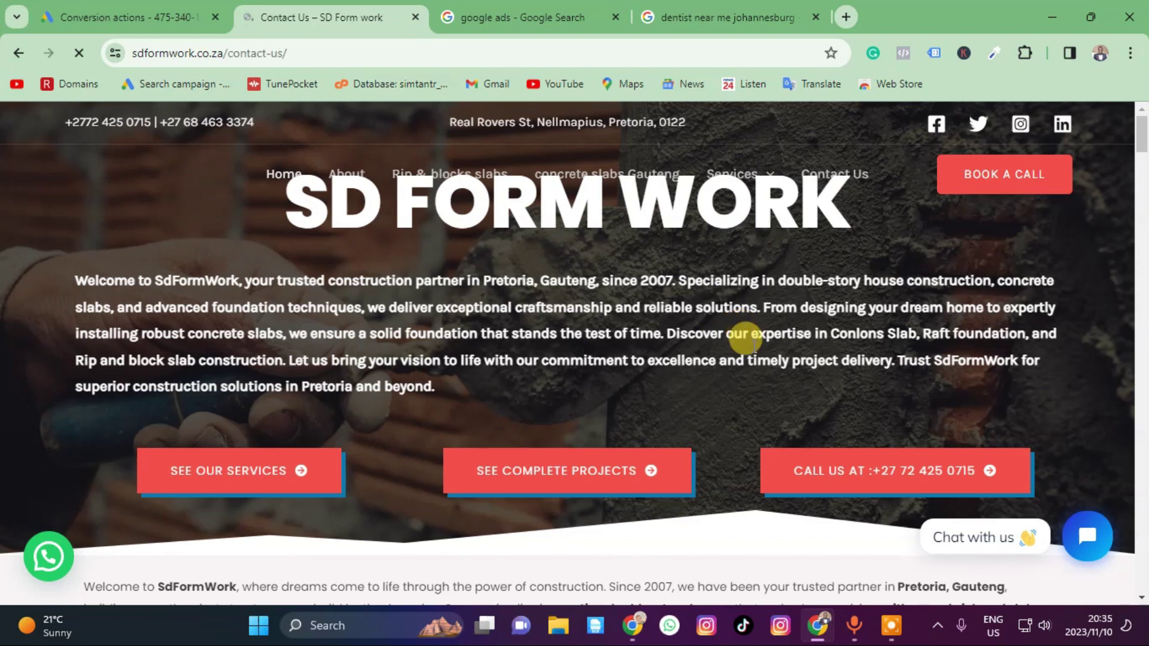
scroll(838, 335, down, 3)
scroll(658, 343, up, 3)
scroll(610, 344, down, 8)
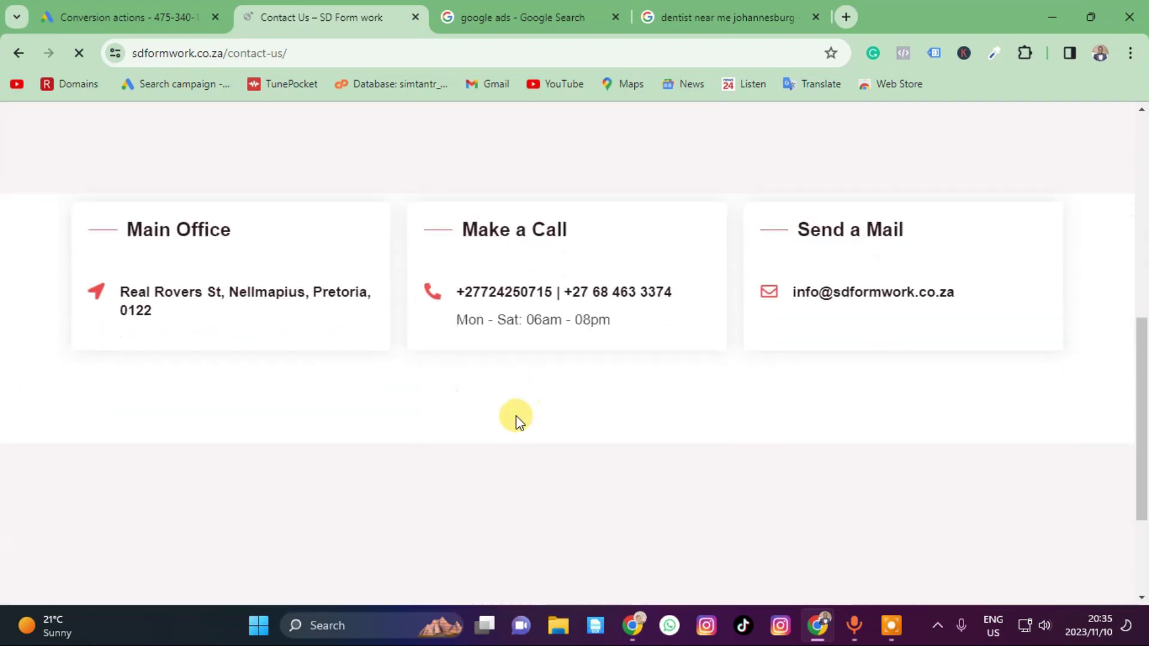
scroll(514, 422, up, 3)
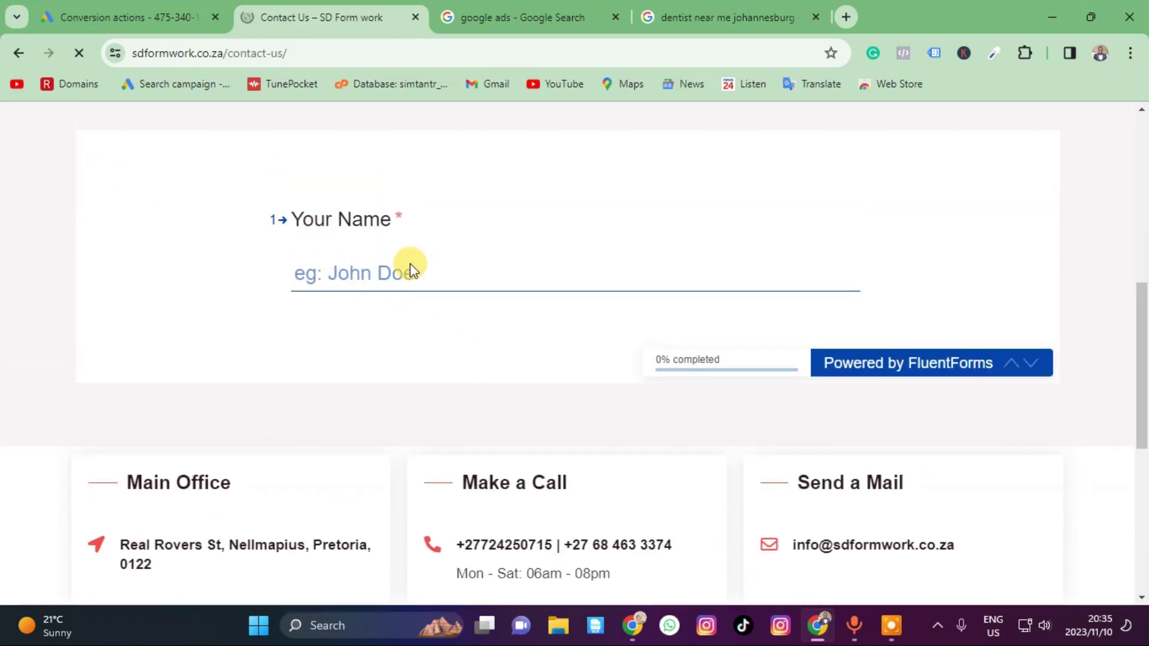
Compare the actions in the Google Ads Conversions summary with the contact page's call button and form, and close the Analytics tab.
click(372, 275)
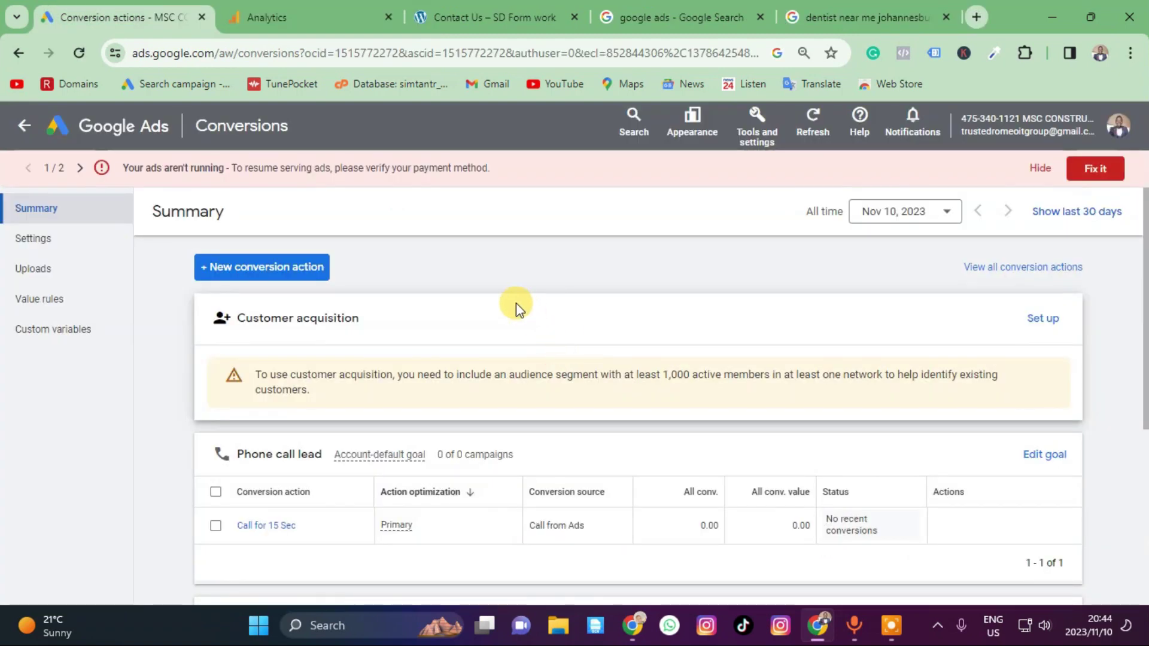
scroll(513, 303, down, 3)
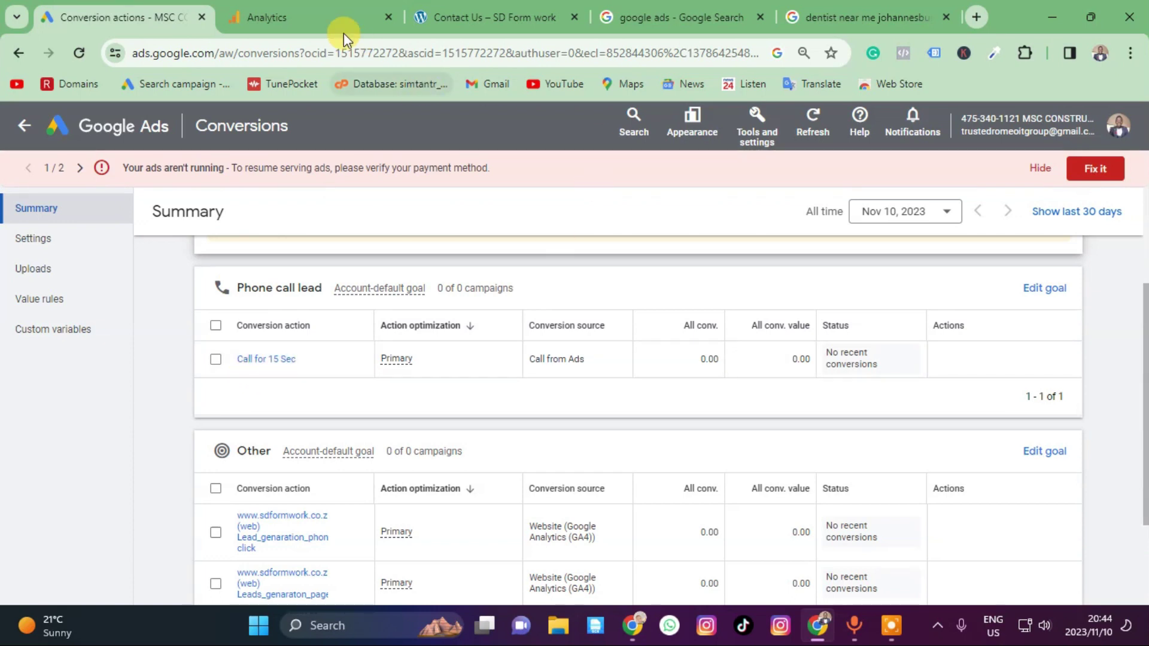
click(449, 19)
scroll(469, 267, up, 10)
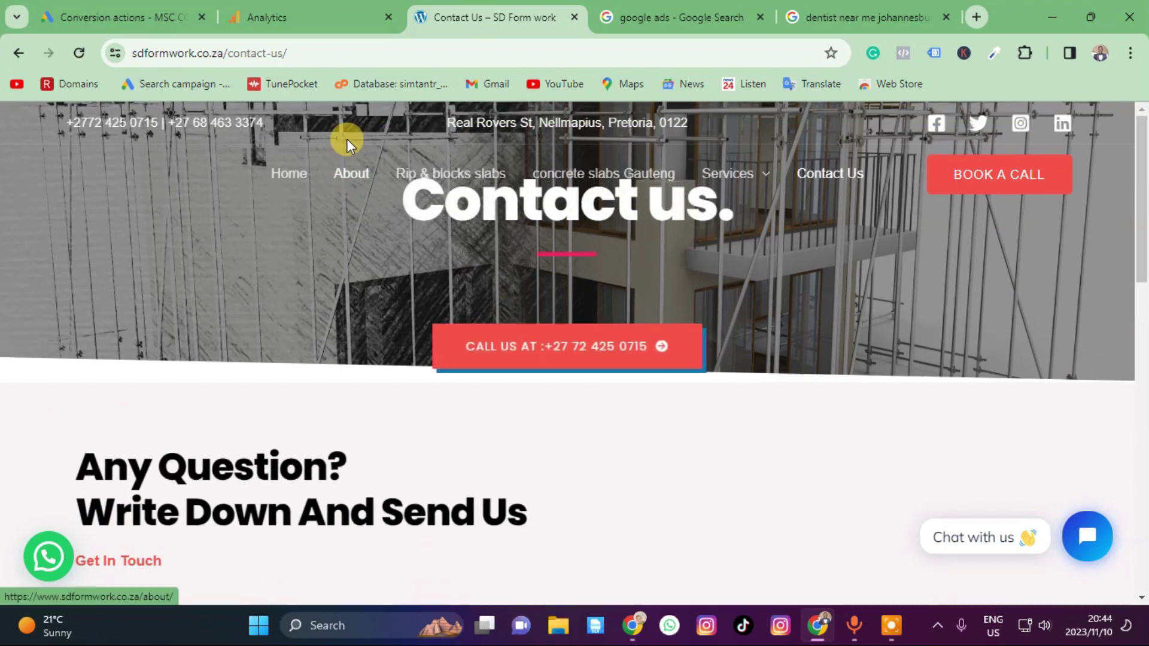
click(388, 16)
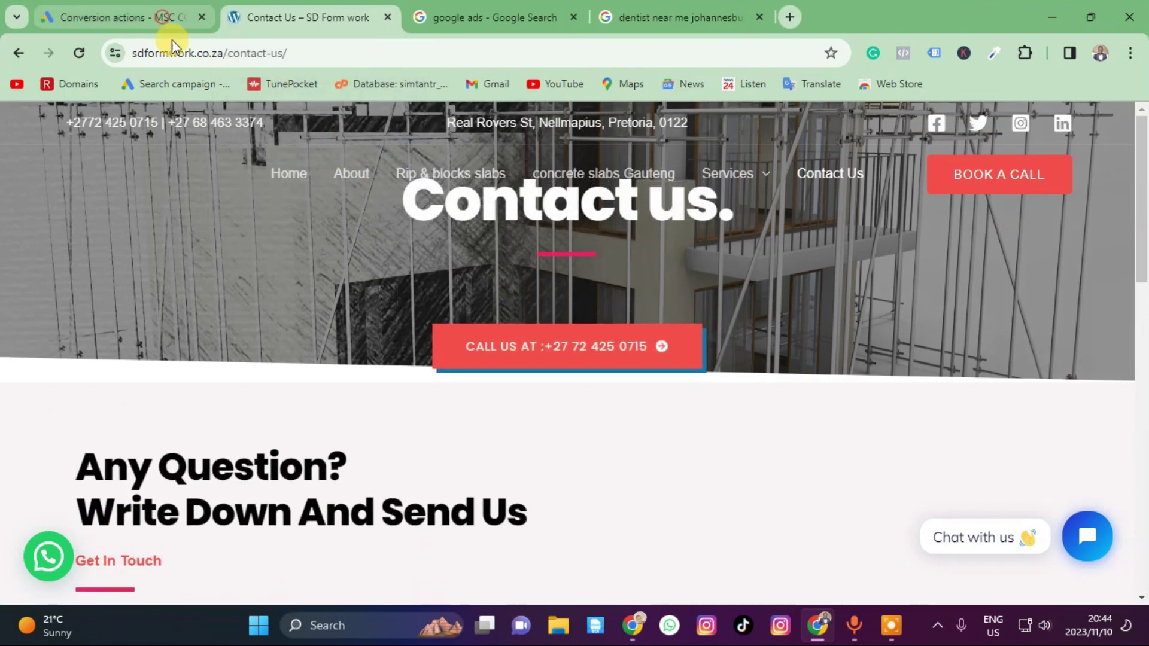
click(163, 17)
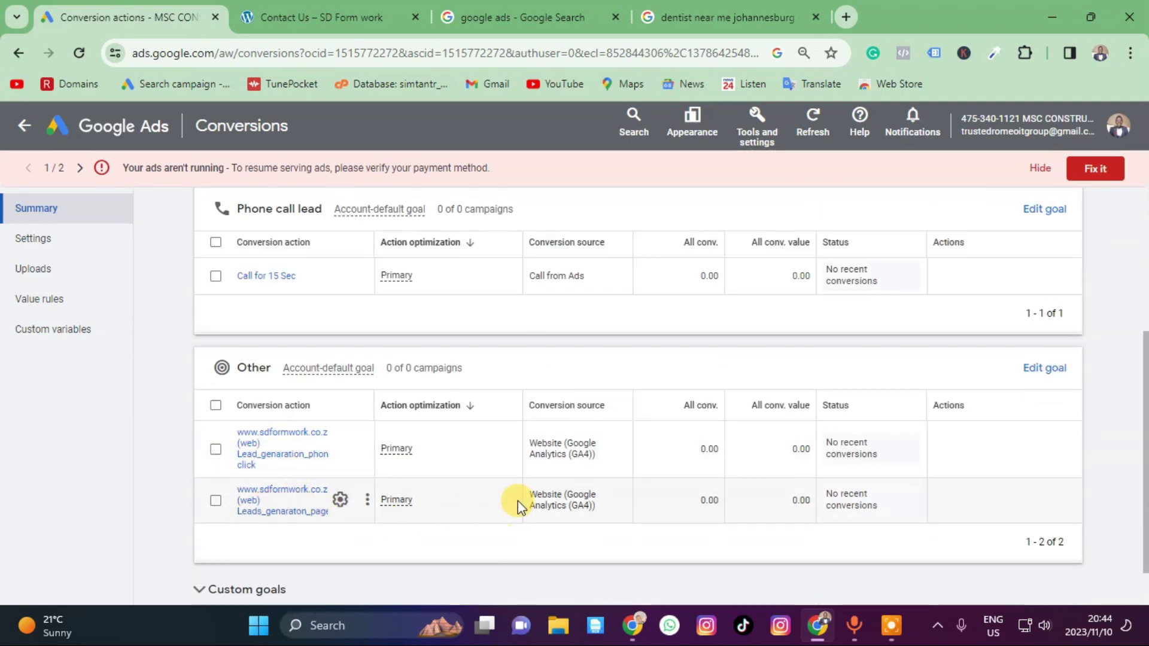
click(304, 15)
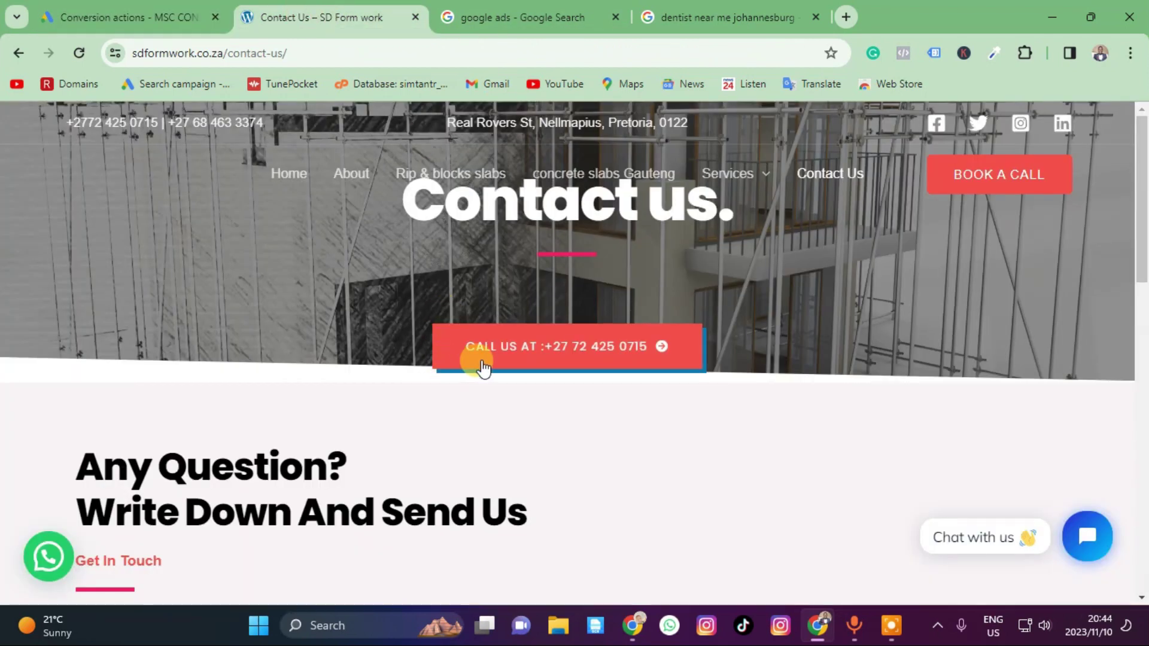
scroll(477, 389, down, 8)
scroll(500, 397, up, 8)
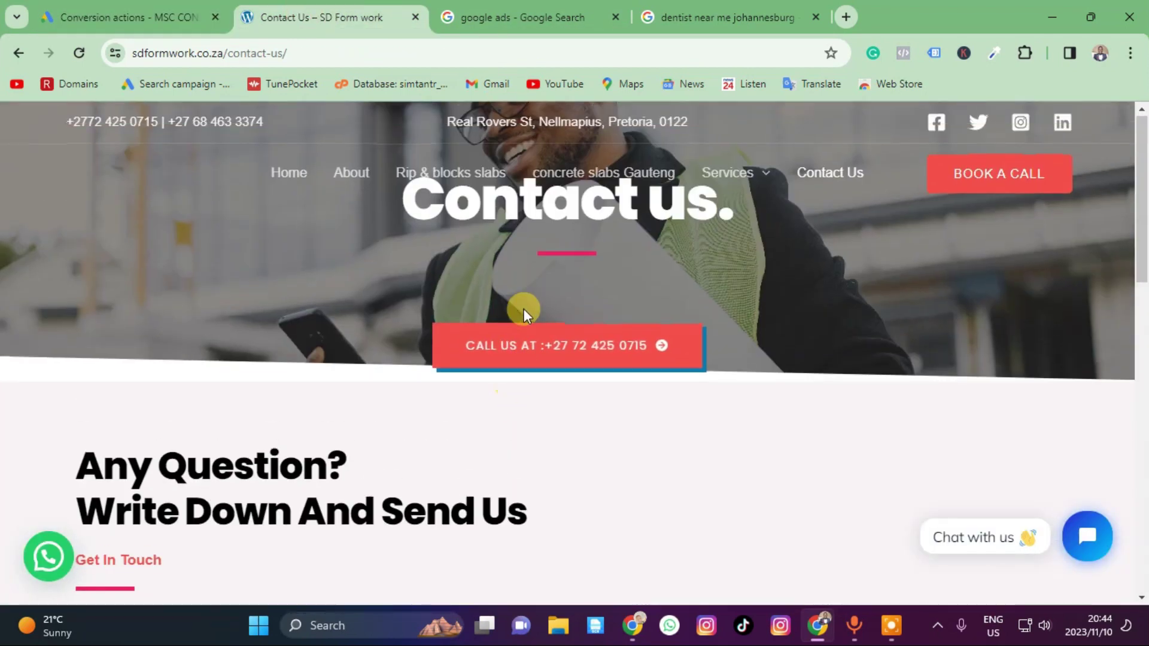
scroll(519, 335, down, 7)
click(135, 16)
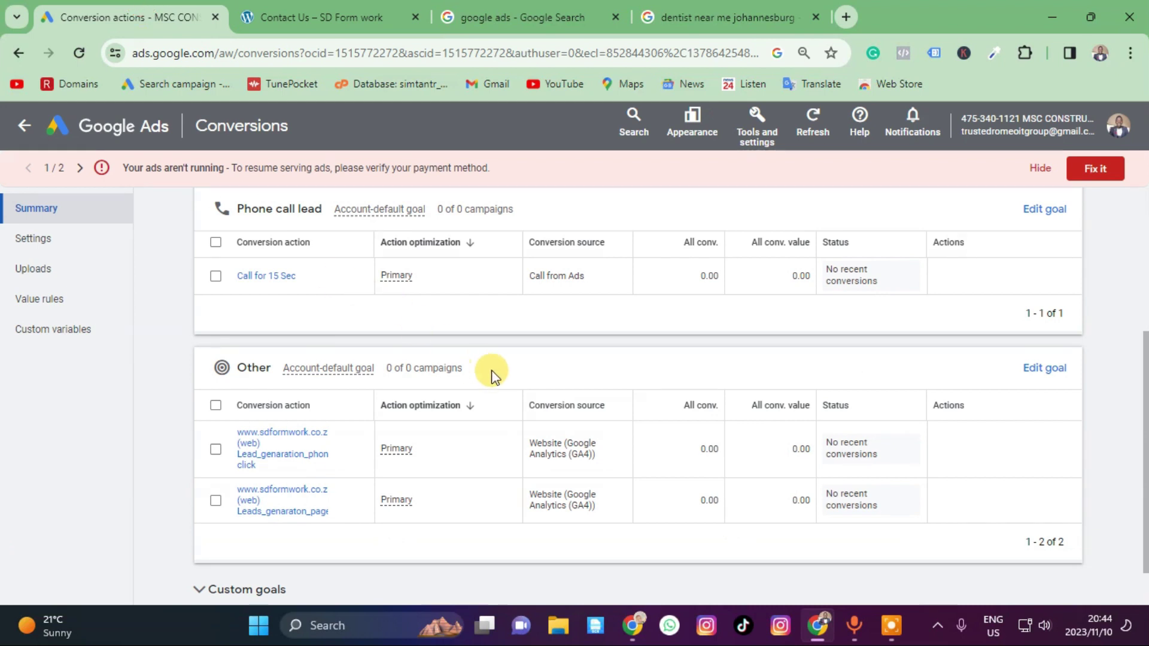
Return to the account overview and start a new campaign with the objective "Create a campaign without a goal's guidance".
click(116, 137)
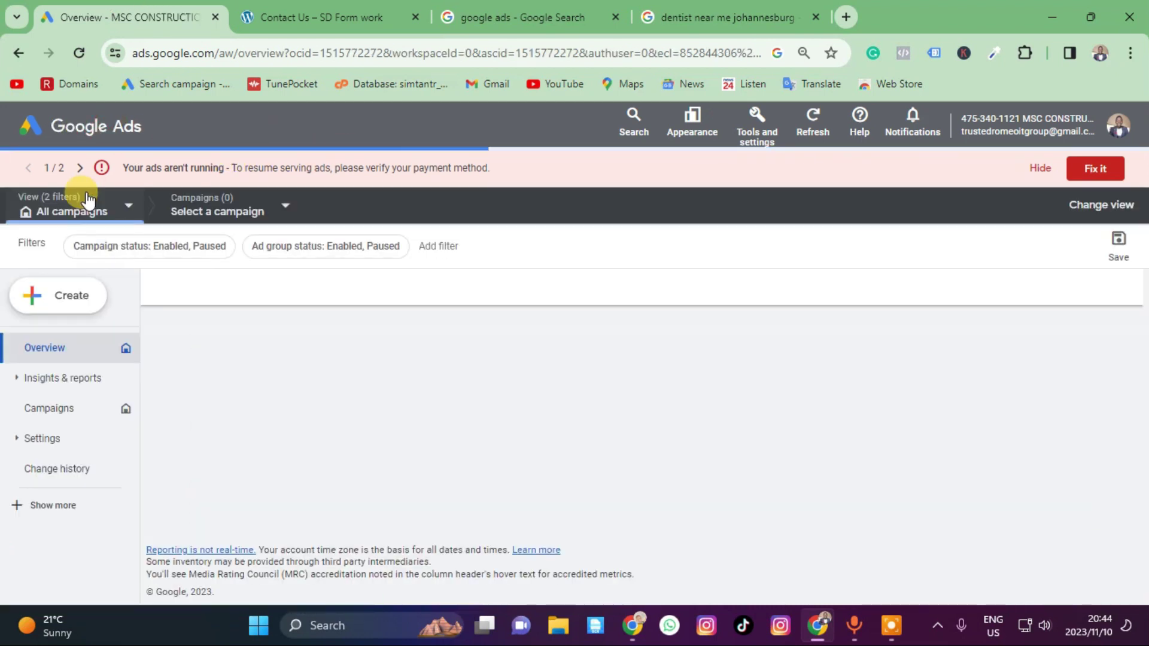
click(322, 343)
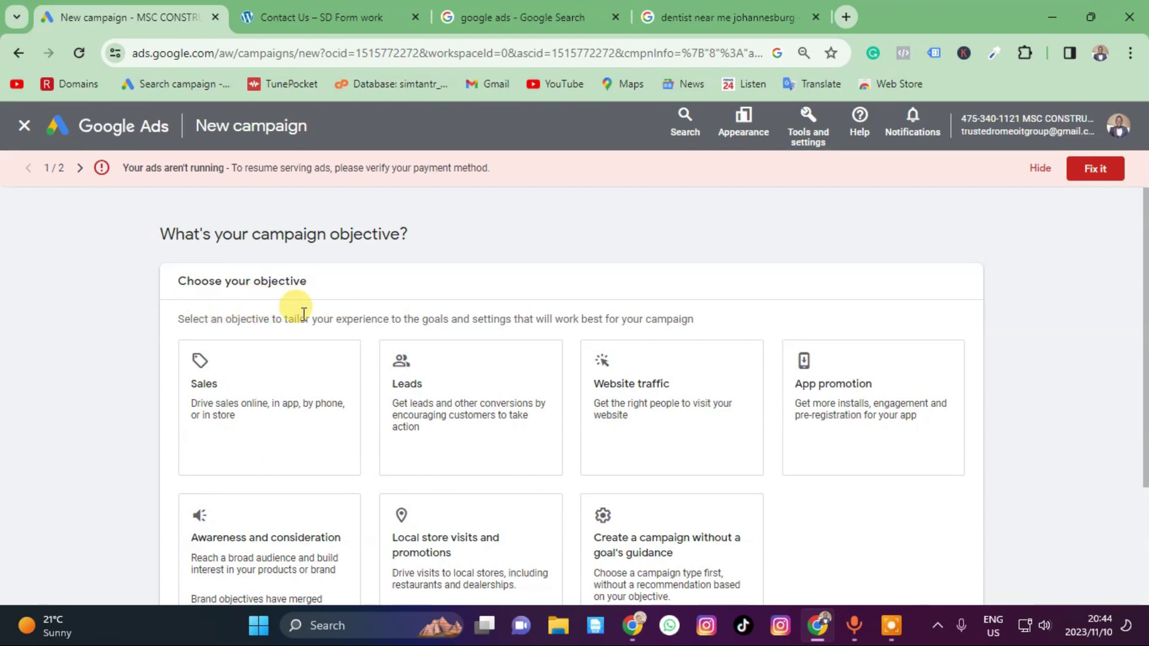
click(287, 367)
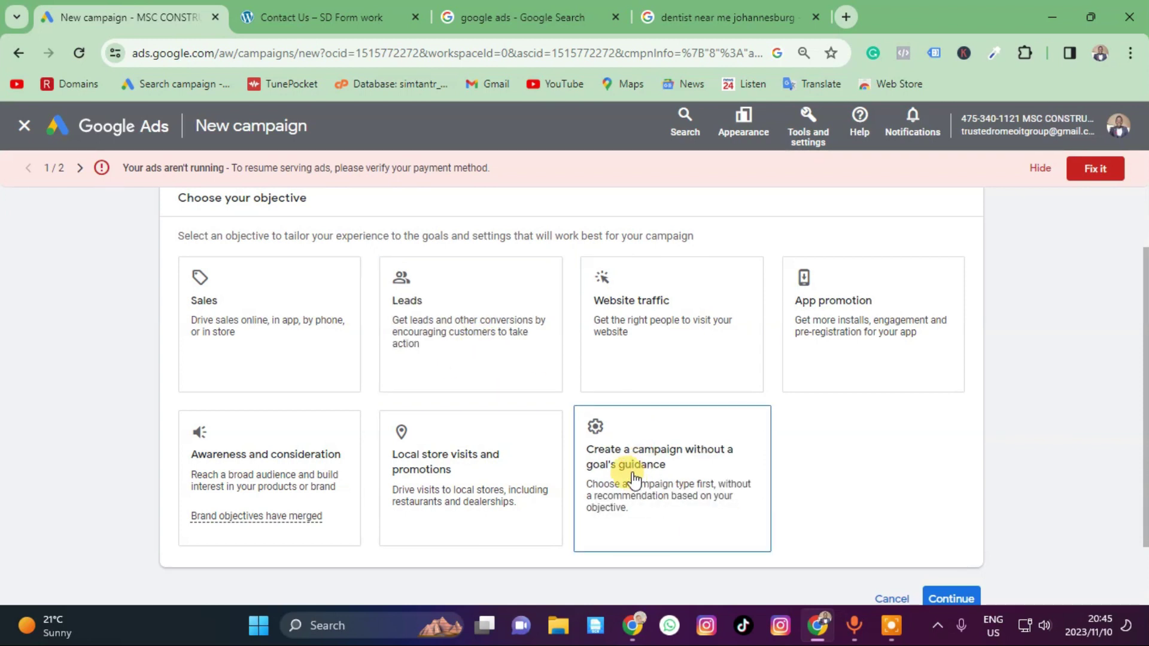
click(661, 492)
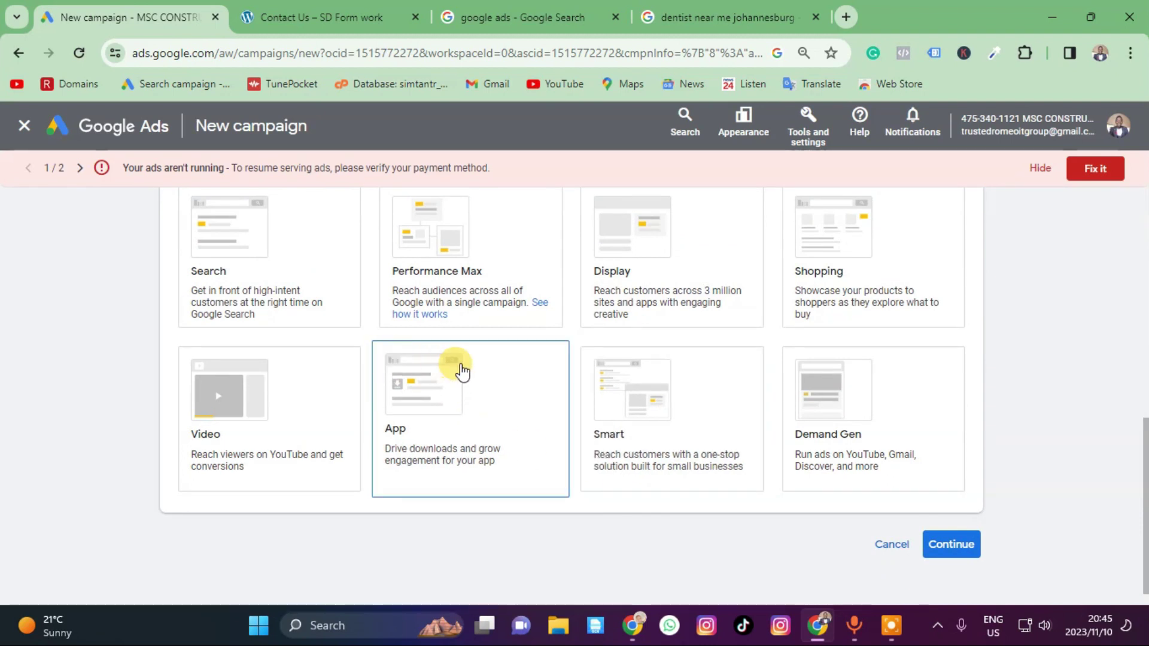
Select Search as the campaign type and continue with the Other and Phone call leads conversion goals.
scroll(359, 375, up, 1)
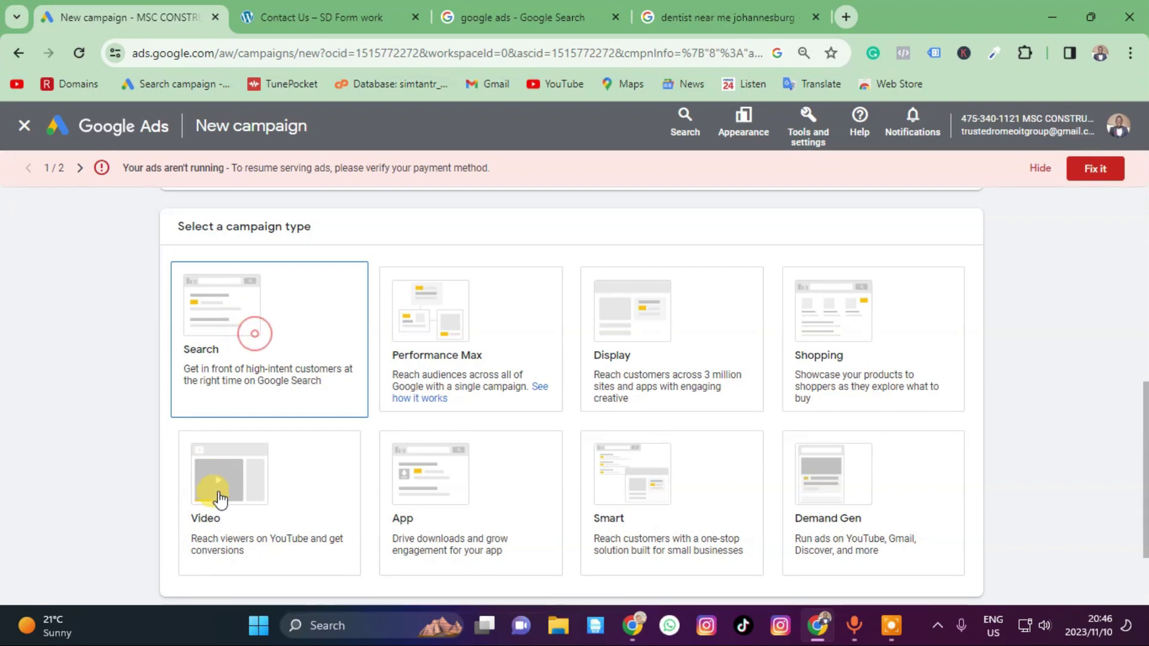
scroll(276, 326, down, 5)
scroll(256, 362, up, 10)
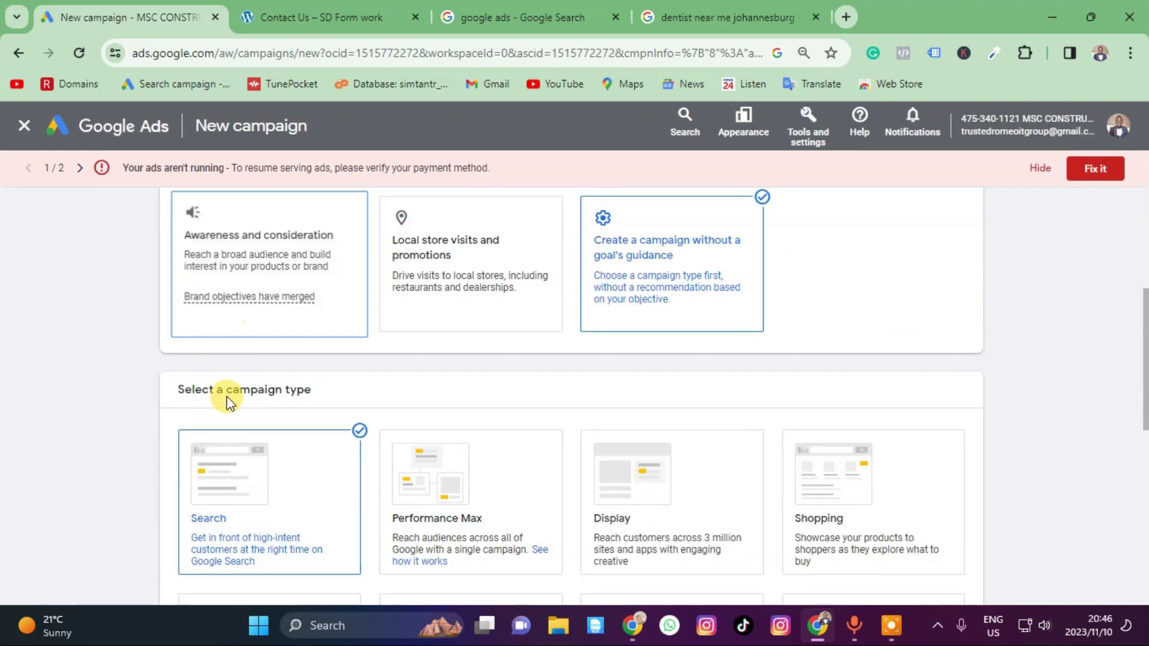
scroll(241, 494, down, 1)
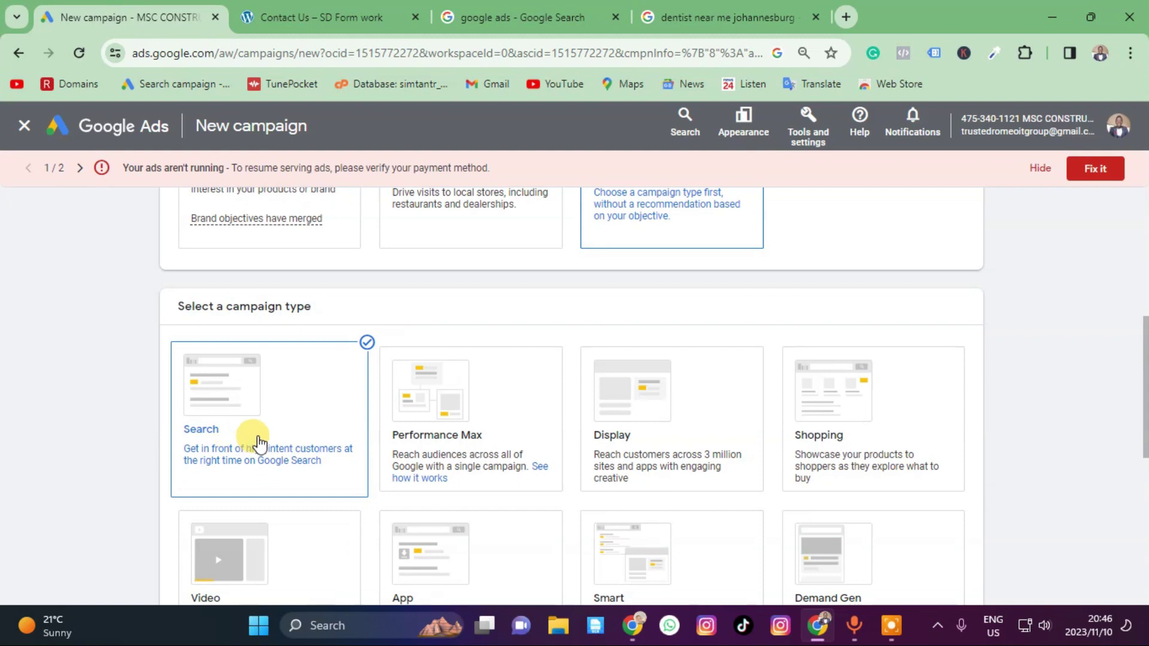
scroll(291, 444, down, 5)
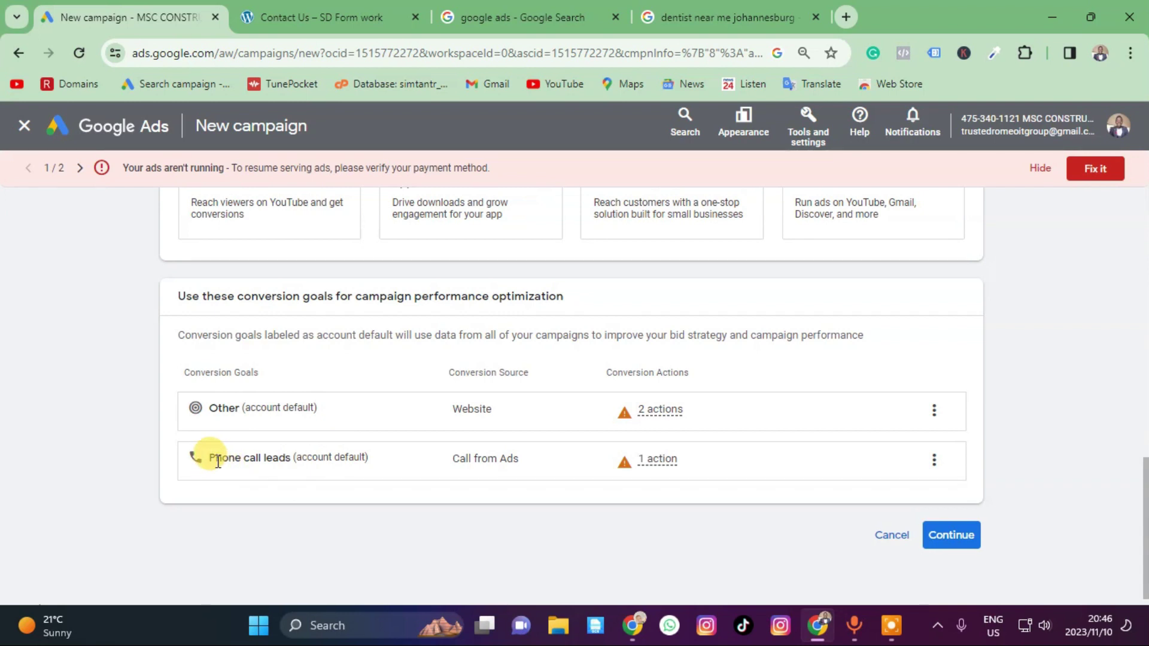
mouse_move(638, 466)
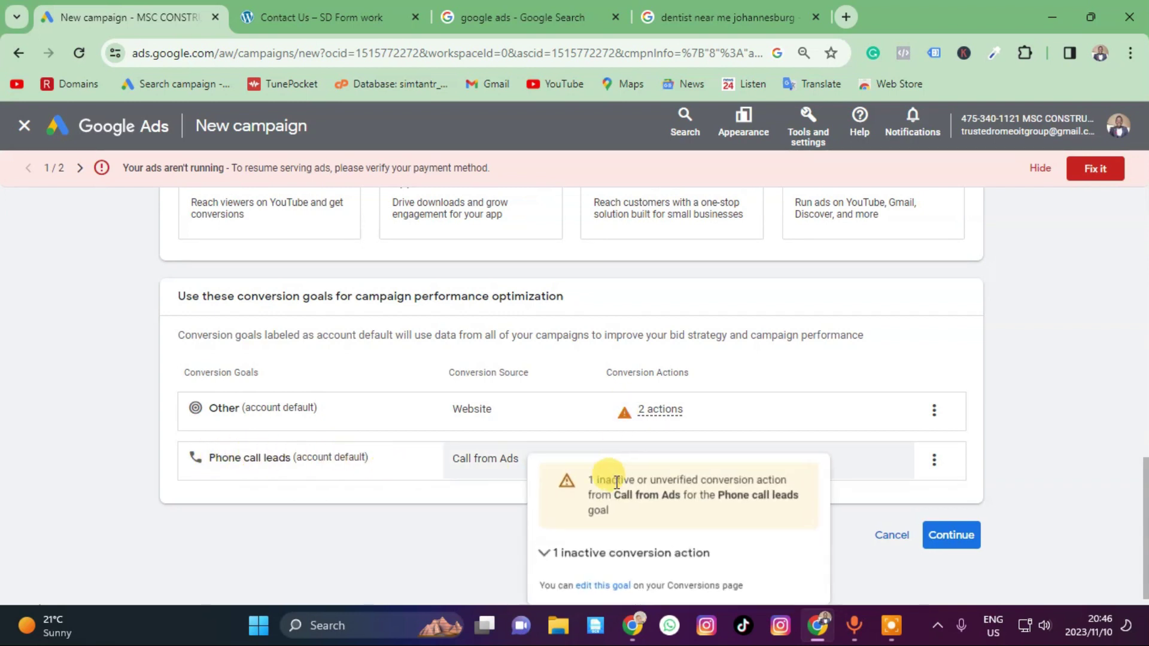
click(975, 541)
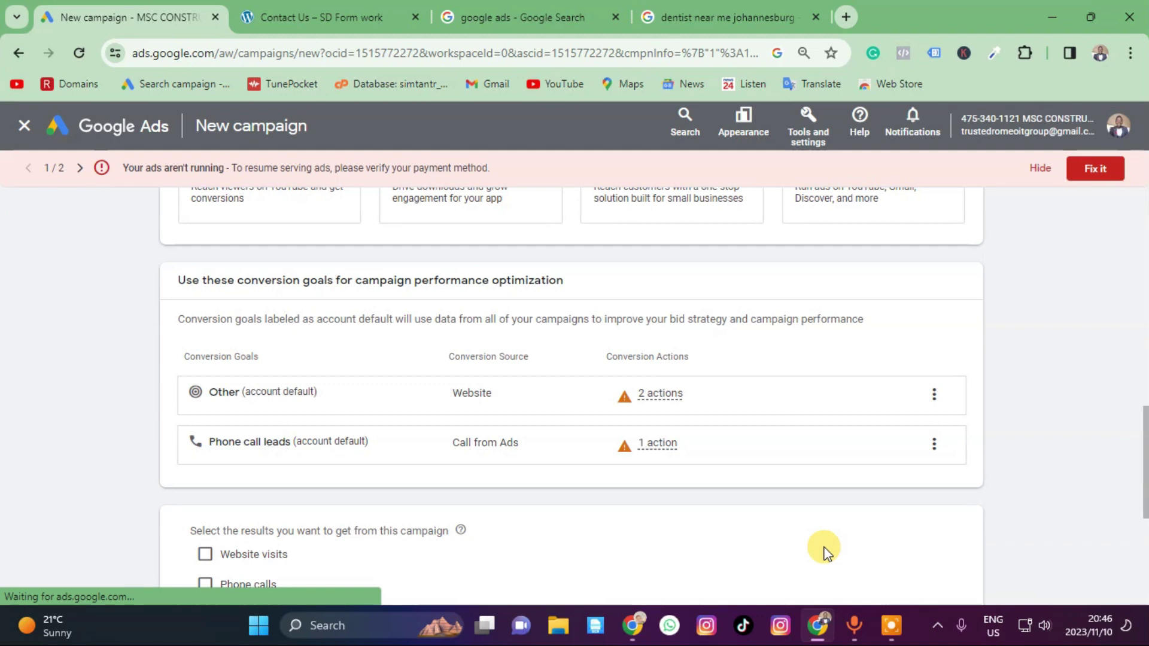
Select Website visits and Phone calls as the results wanted from this campaign.
scroll(542, 412, down, 3)
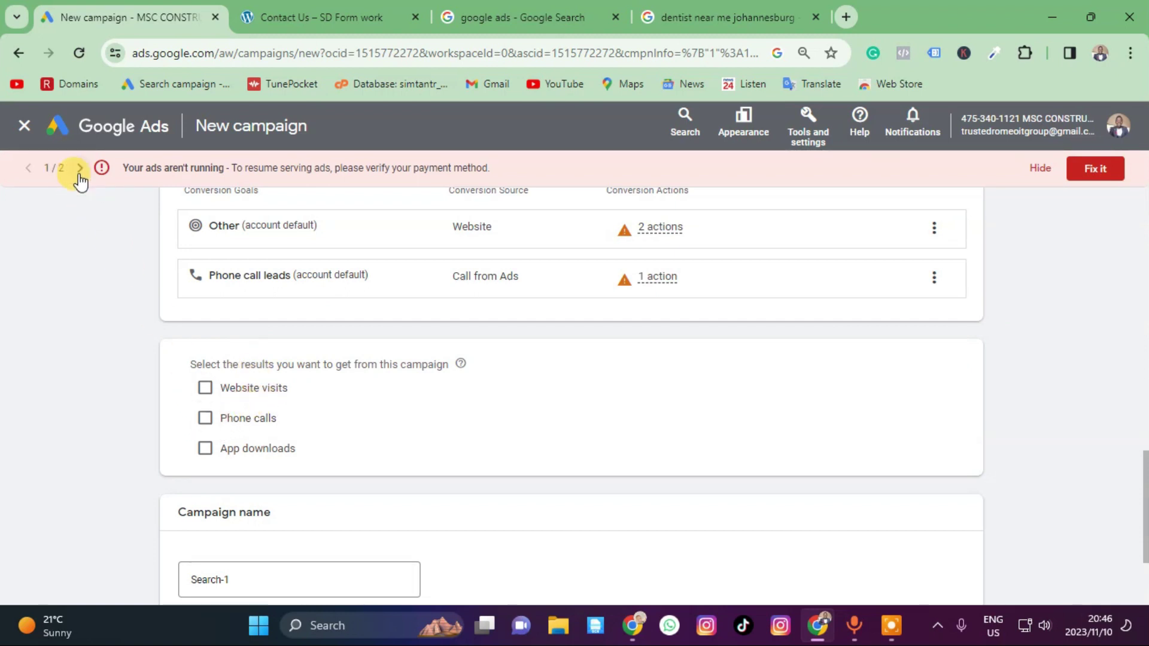
scroll(227, 400, down, 2)
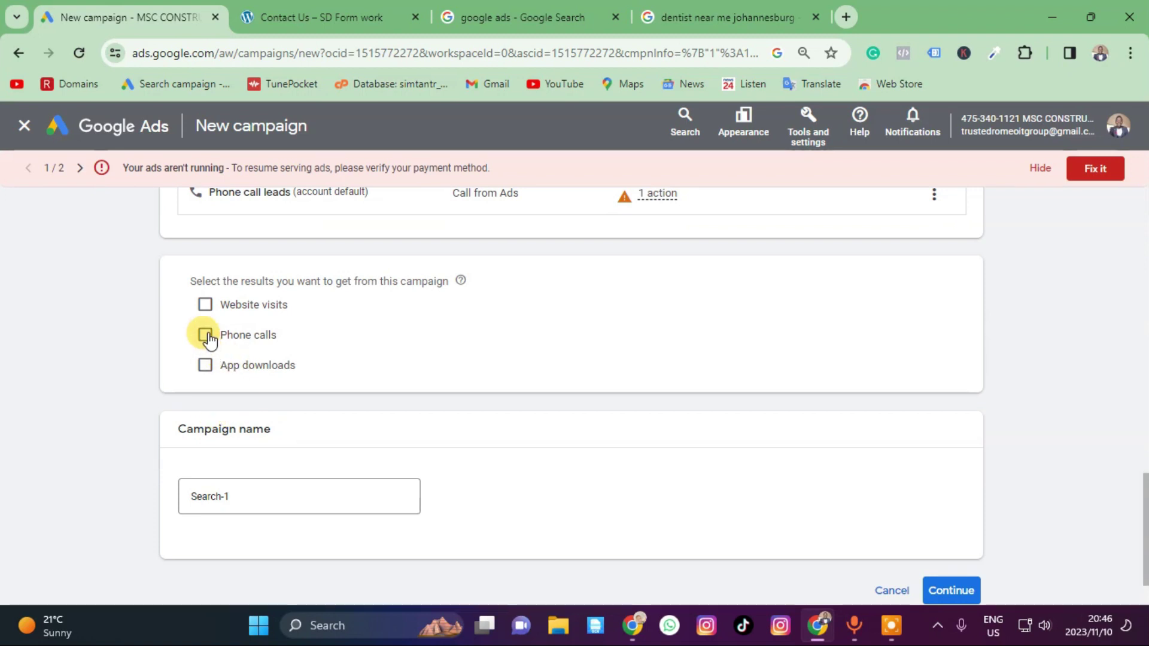
click(206, 306)
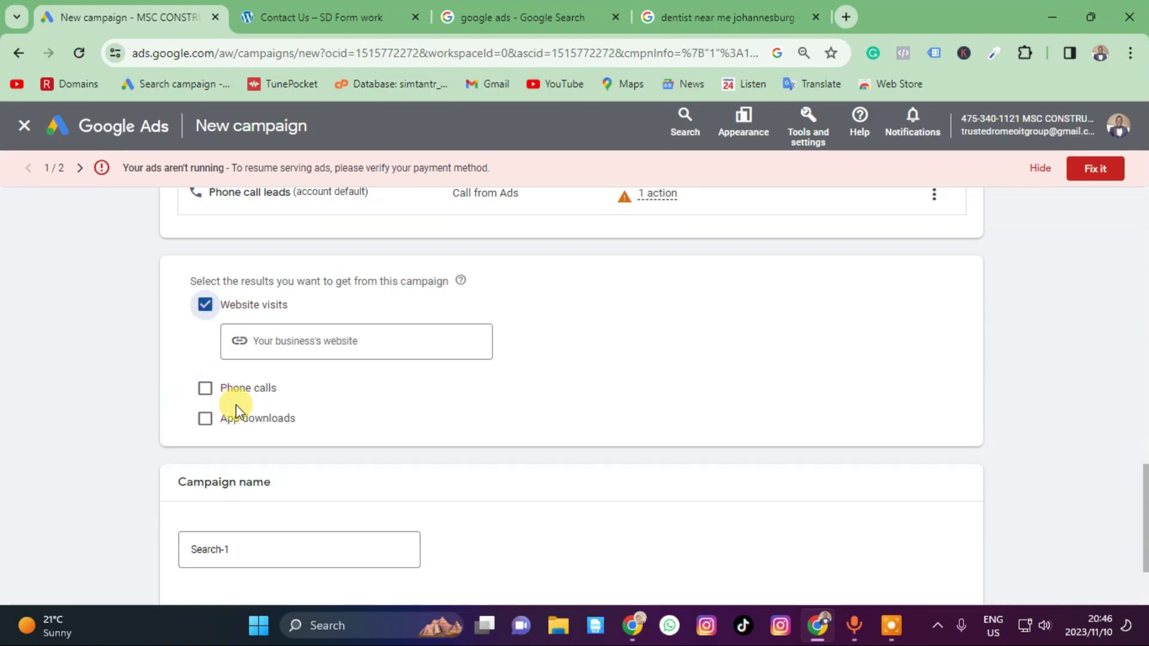
click(206, 389)
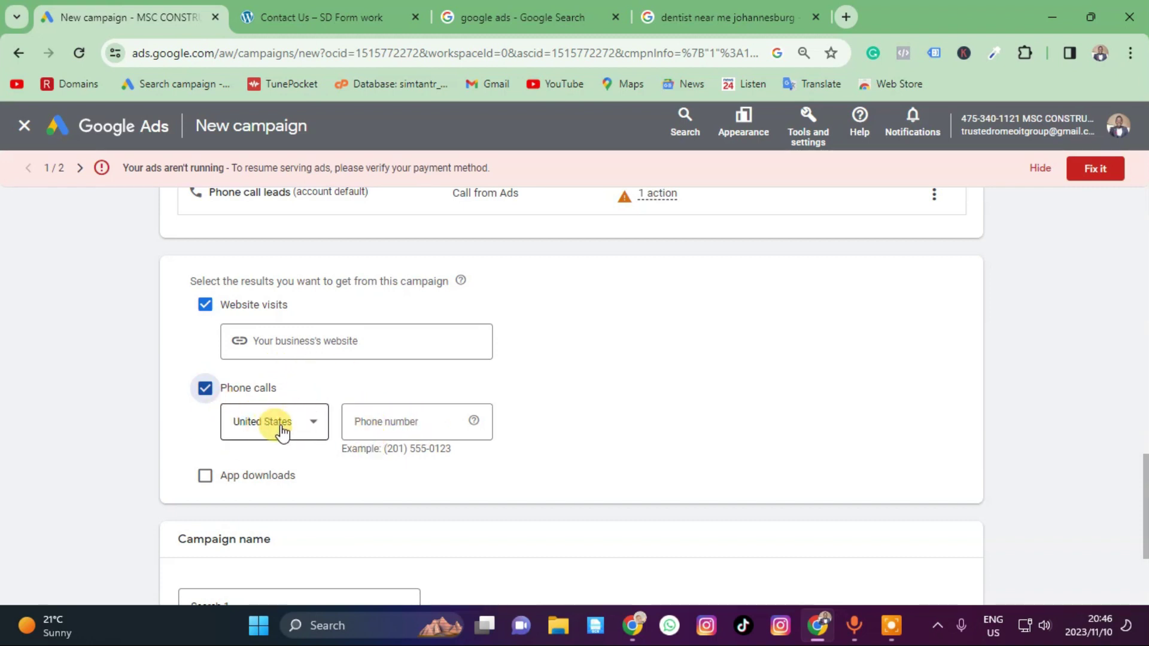
Set the country for the campaign's phone number to South Africa.
click(303, 430)
scroll(295, 415, up, 20)
scroll(295, 415, down, 6)
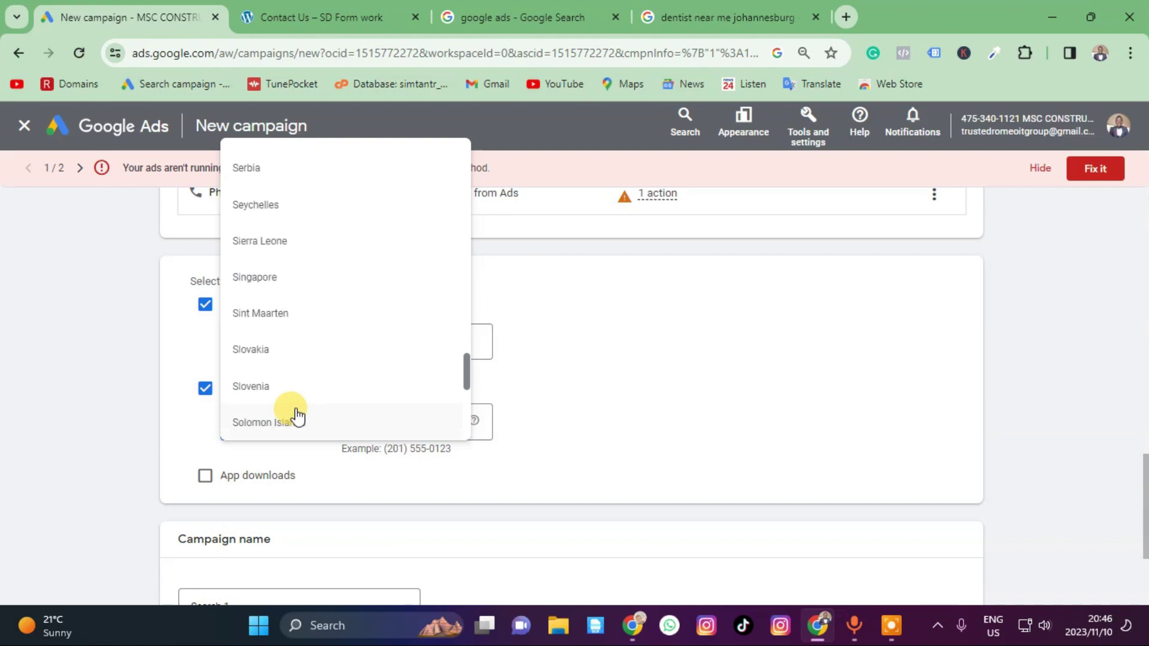
click(280, 421)
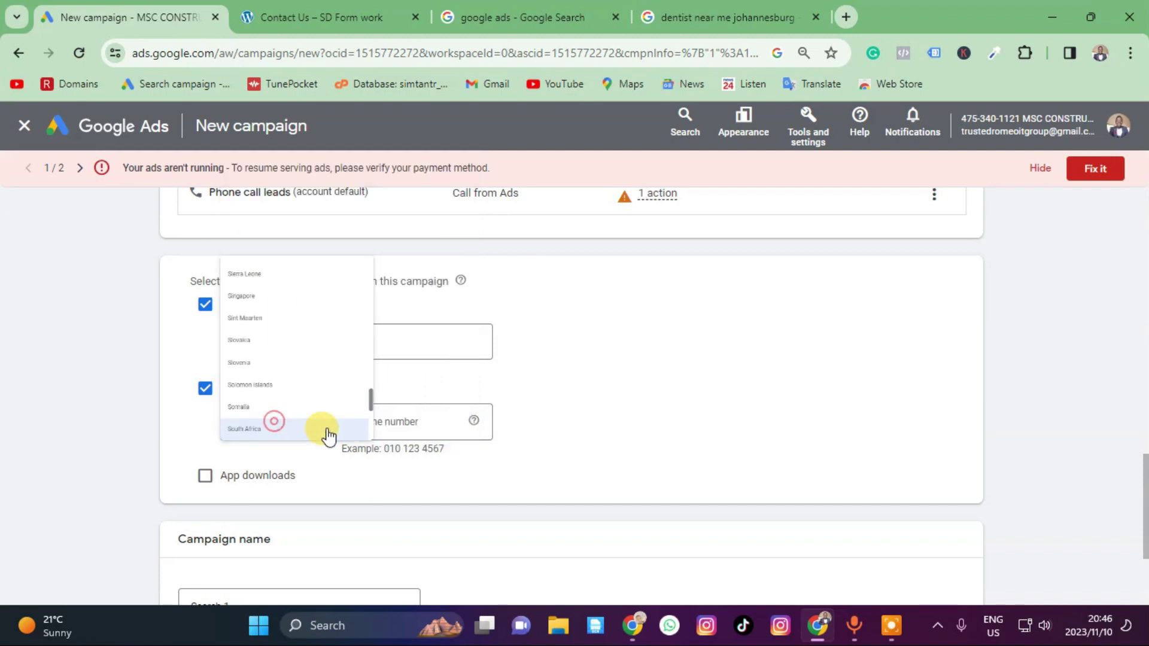
Copy the business's first phone number from the header of the SD Form Work contact page.
click(397, 419)
click(335, 16)
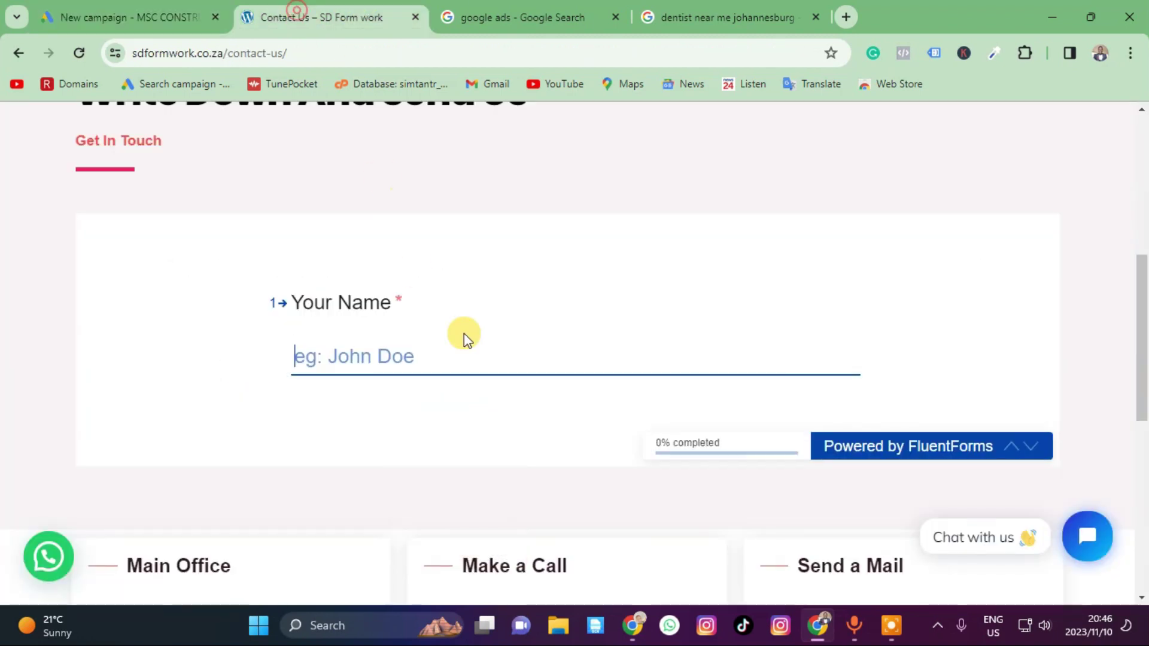
scroll(464, 333, up, 6)
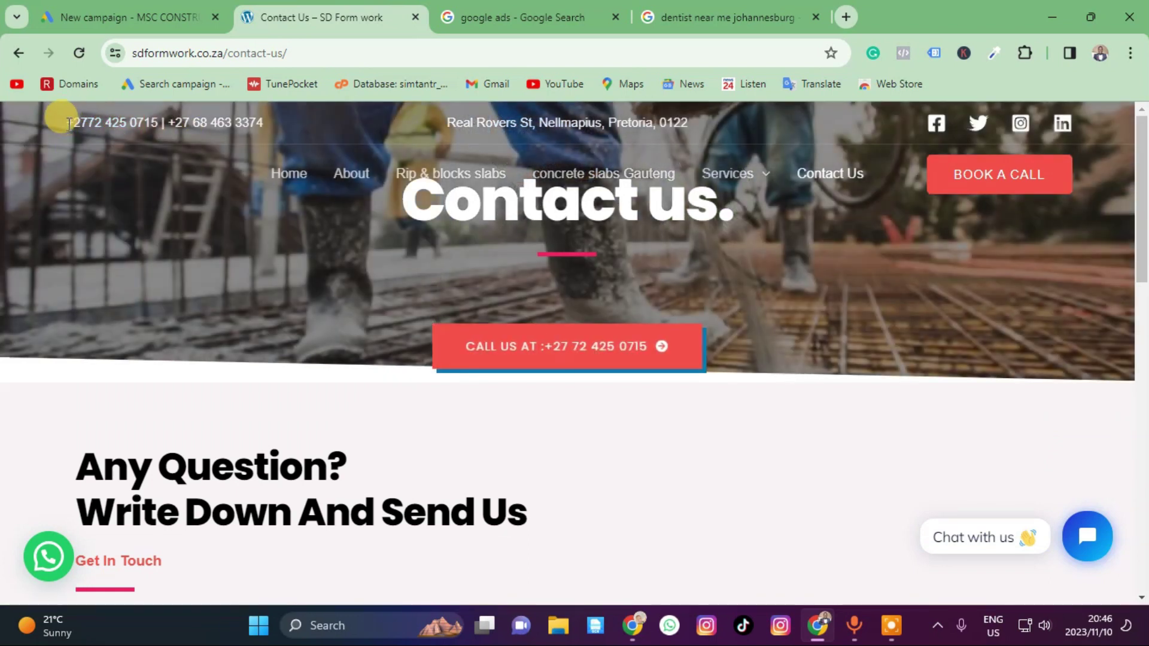
drag(65, 123, 154, 122)
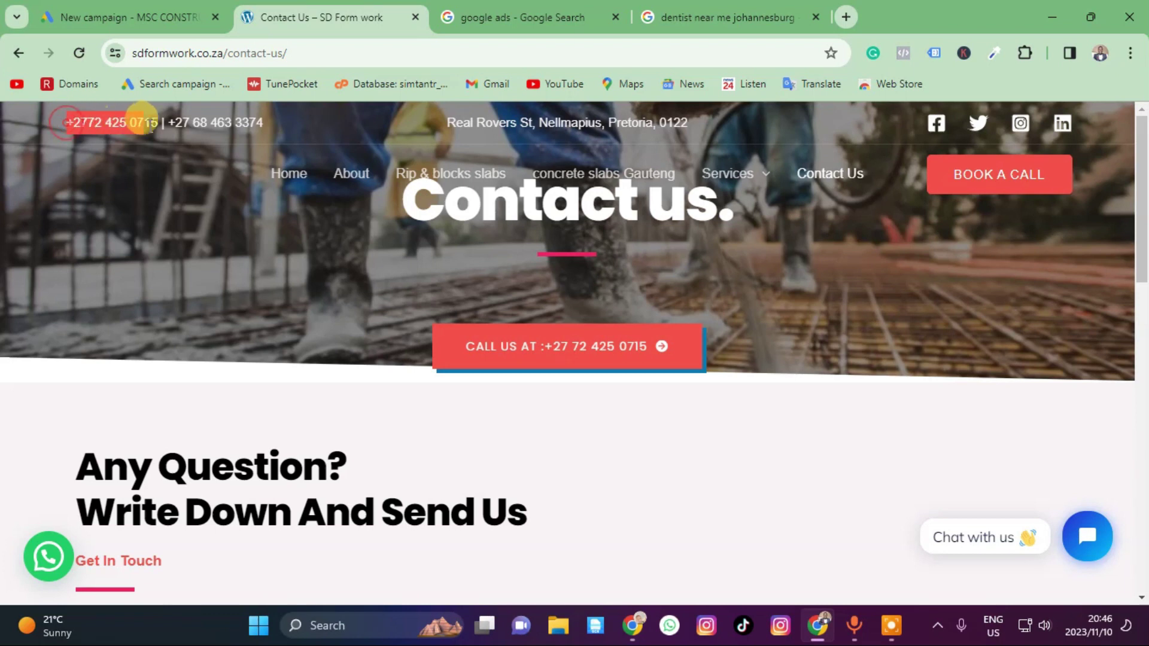
right_click(138, 124)
click(182, 144)
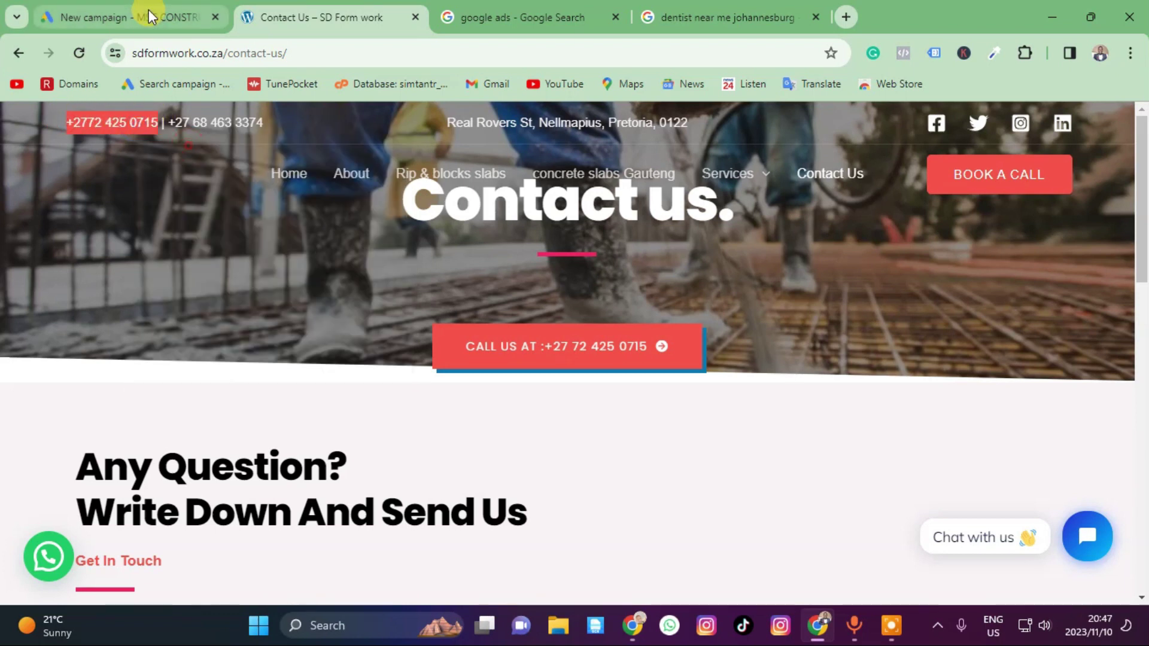
Paste the business phone number into the new campaign and replace its country code with a leading 0.
click(146, 18)
click(385, 425)
right_click(385, 424)
click(432, 251)
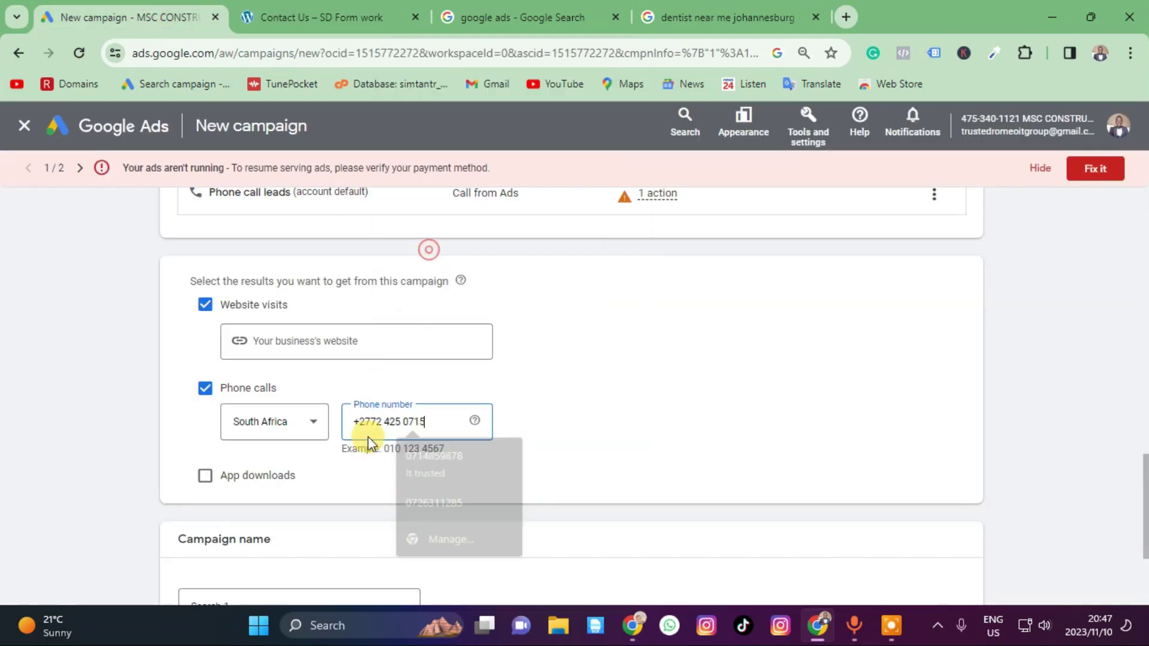
click(369, 421)
key(BackSpace)
key(BackSpace)
key(BackSpace)
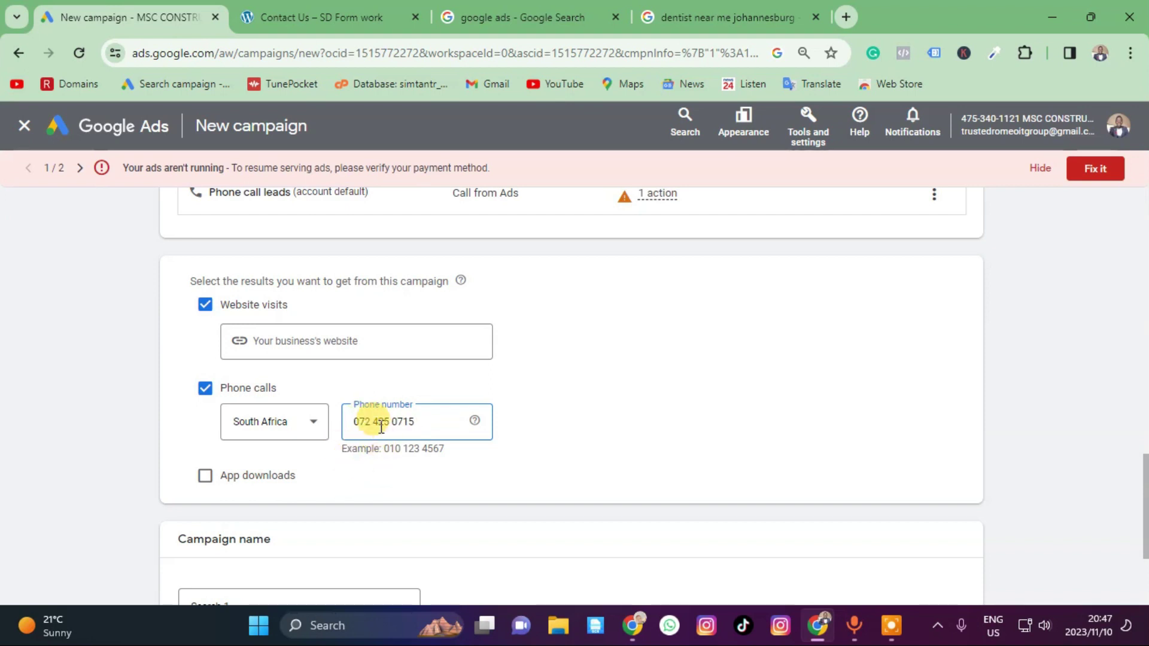
Open the site's concrete slabs Gauteng page and copy its address, sdformwork.co.za/concrete-slabs-gauteng/, for the campaign's website field.
click(323, 336)
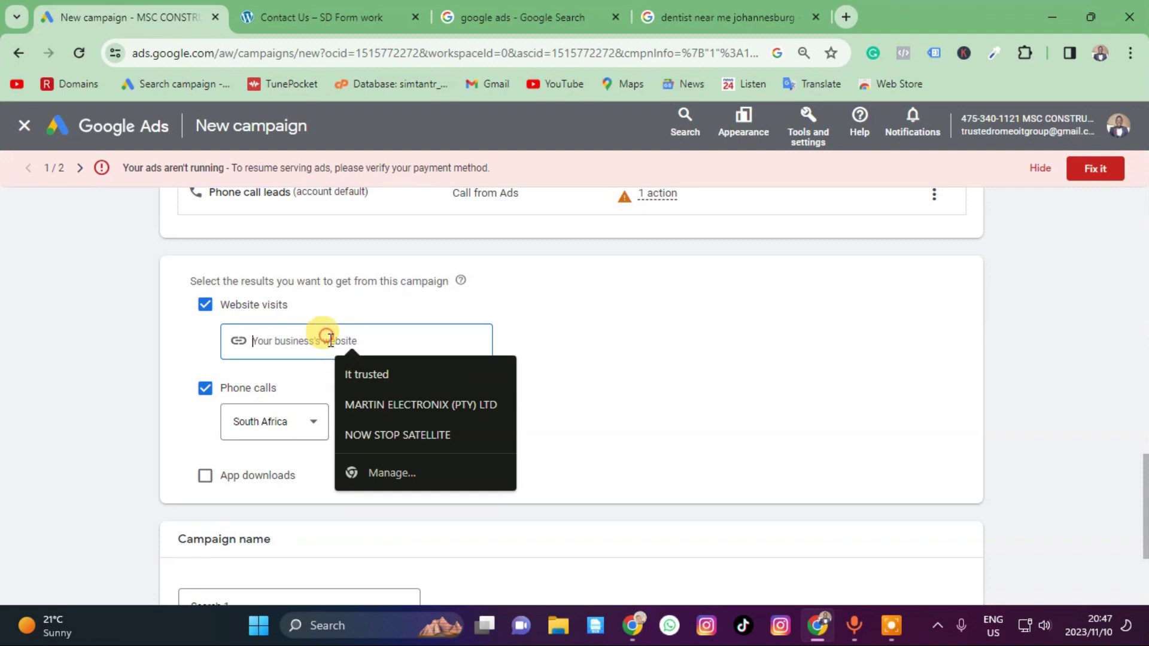
click(320, 17)
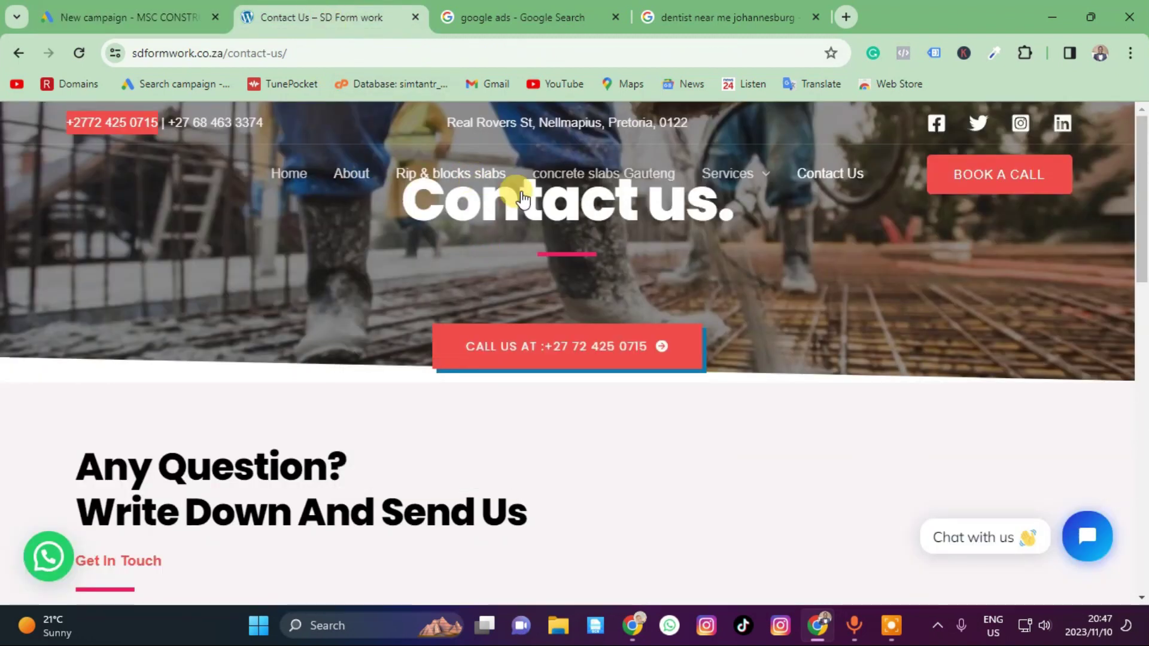
click(592, 173)
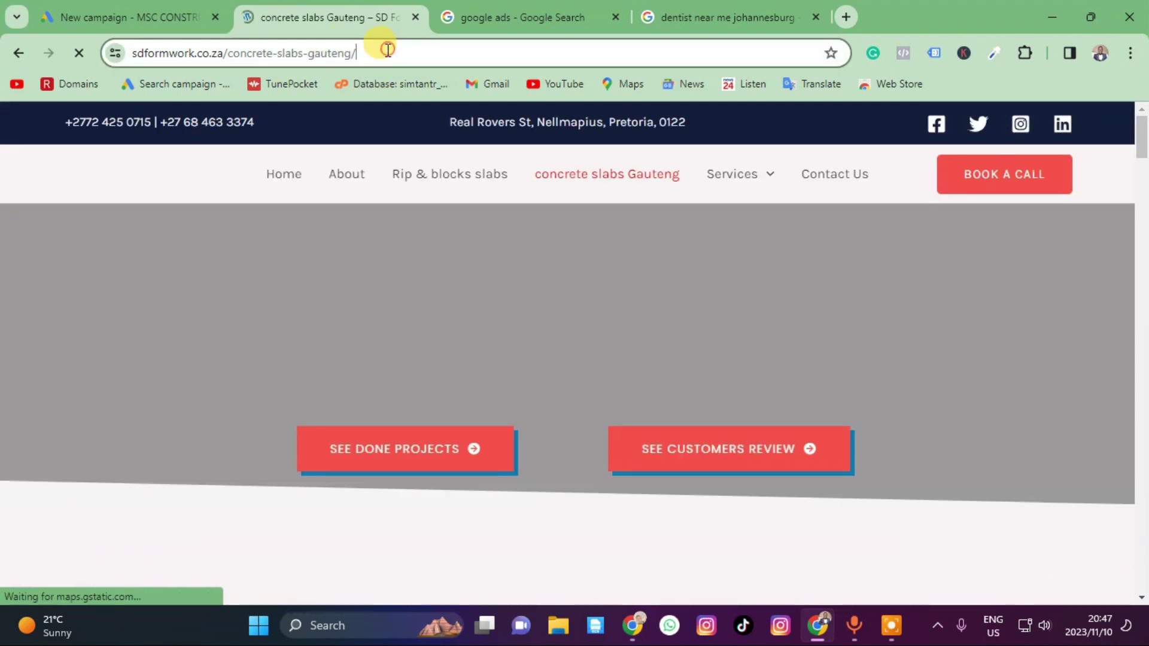
click(386, 51)
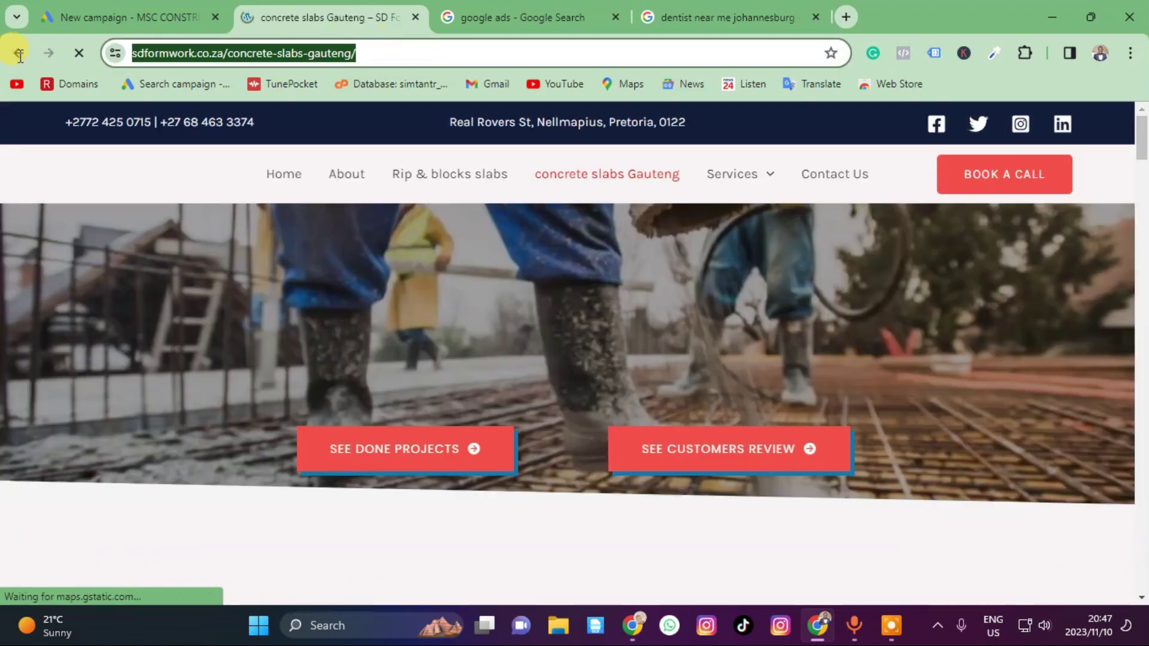
right_click(223, 54)
click(269, 217)
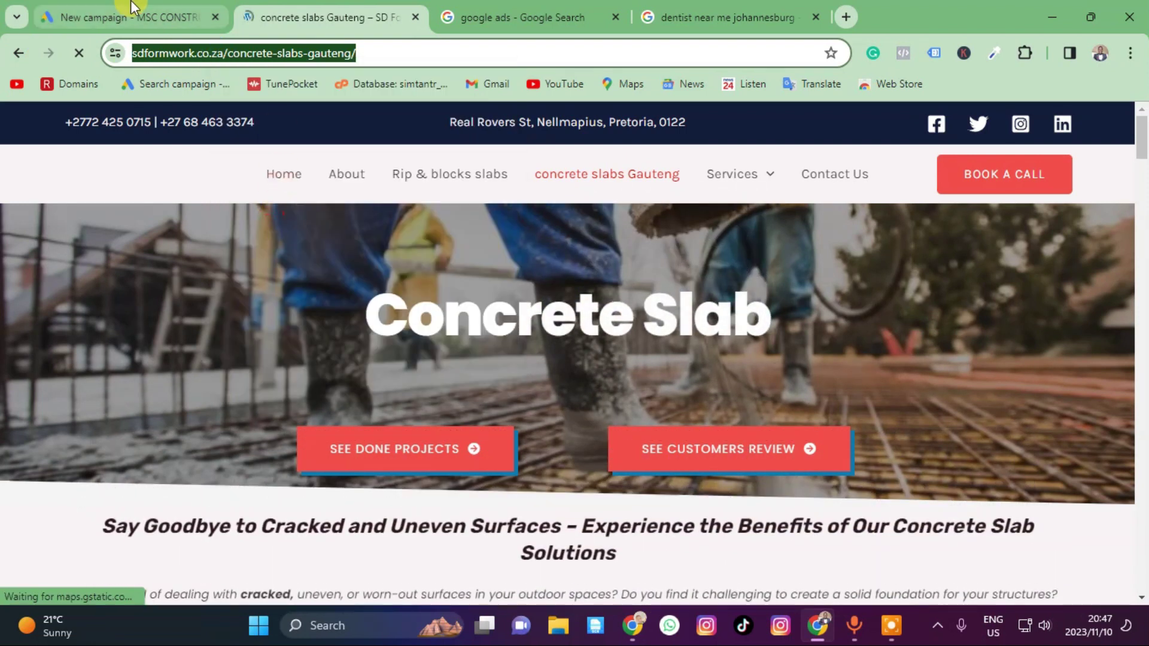
Paste the copied concrete slabs Gauteng page address into the new campaign's website visits field.
click(131, 8)
right_click(308, 340)
click(311, 341)
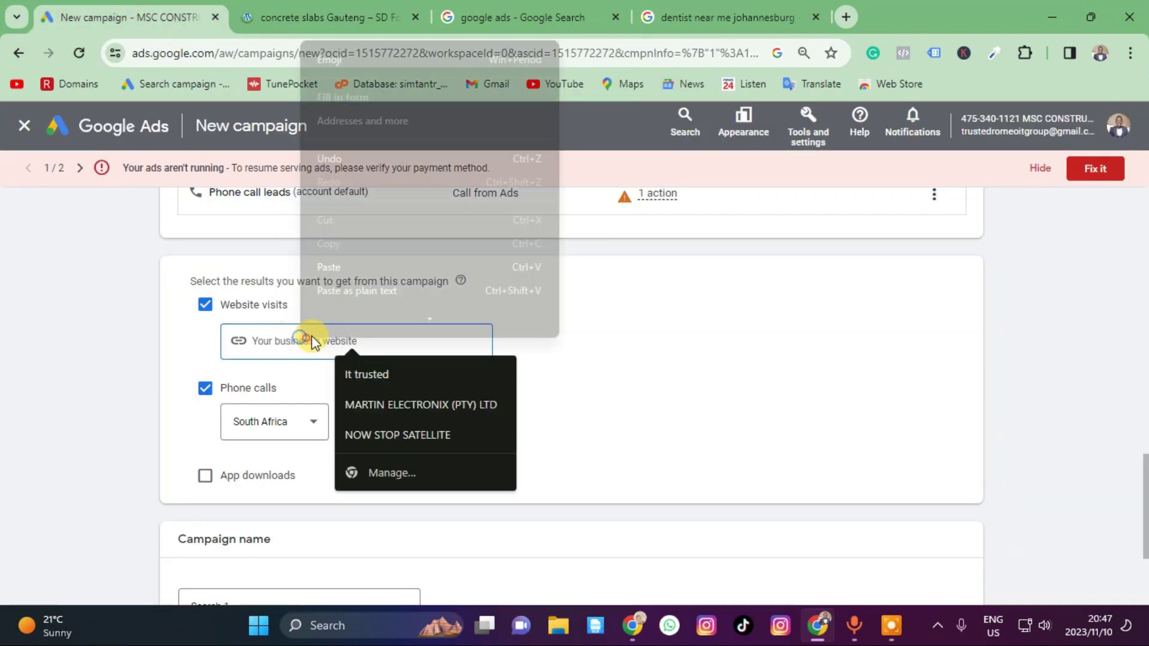
click(323, 272)
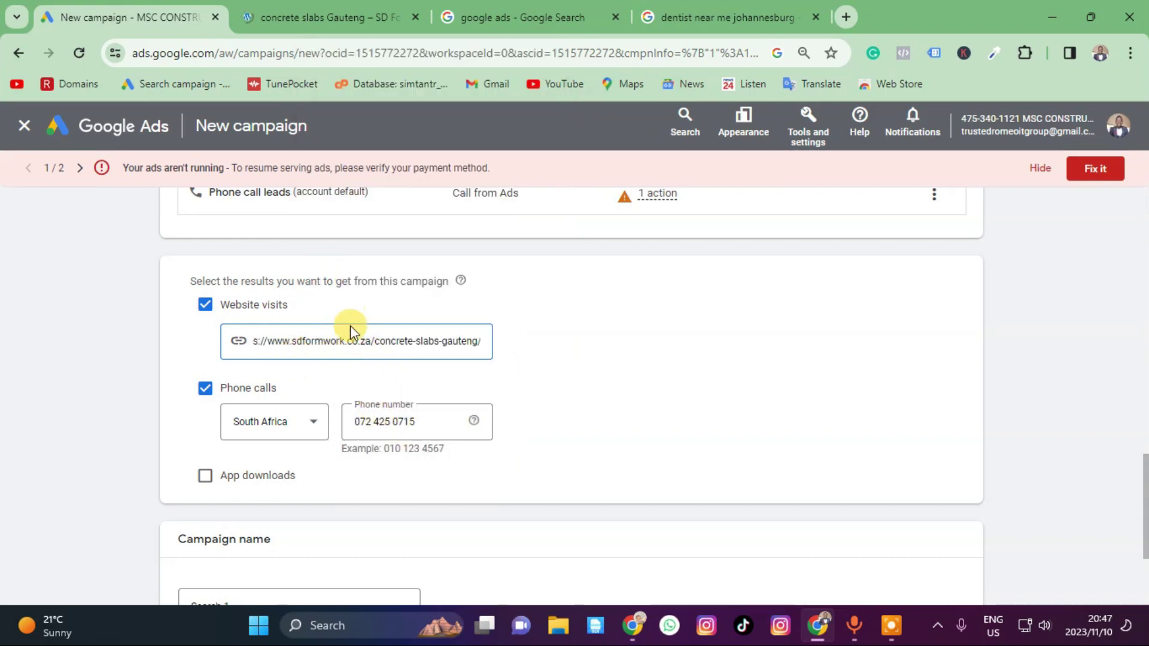
Name the campaign "Search-1 Concret Slabs" and continue to the bidding settings.
scroll(350, 325, down, 3)
click(256, 440)
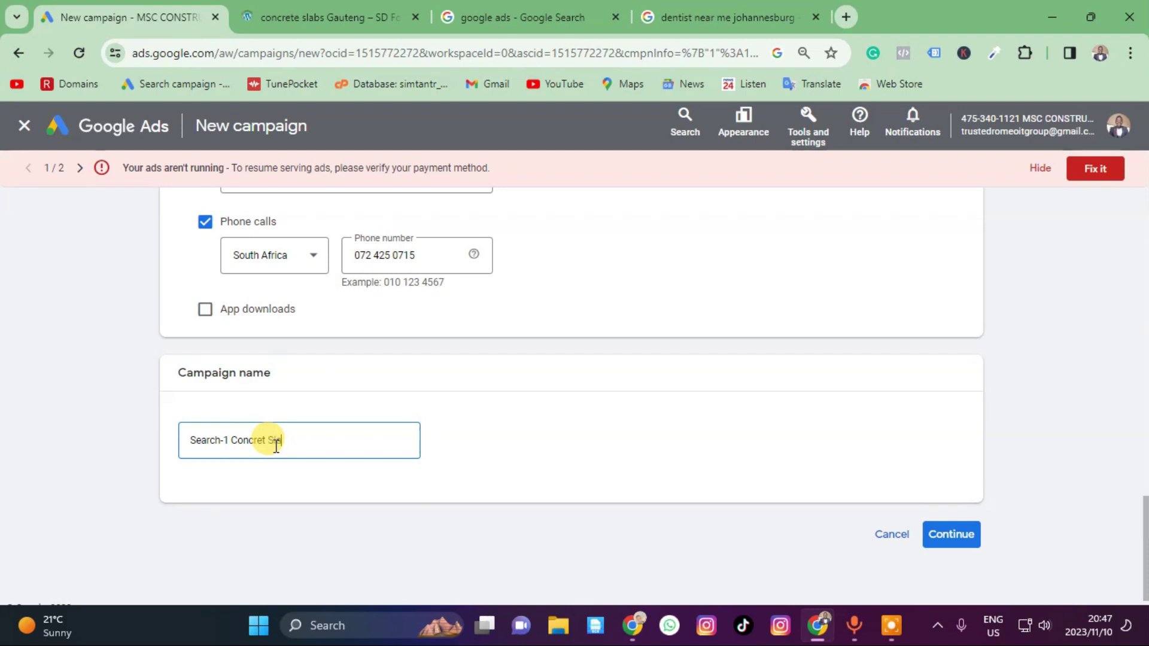
click(544, 423)
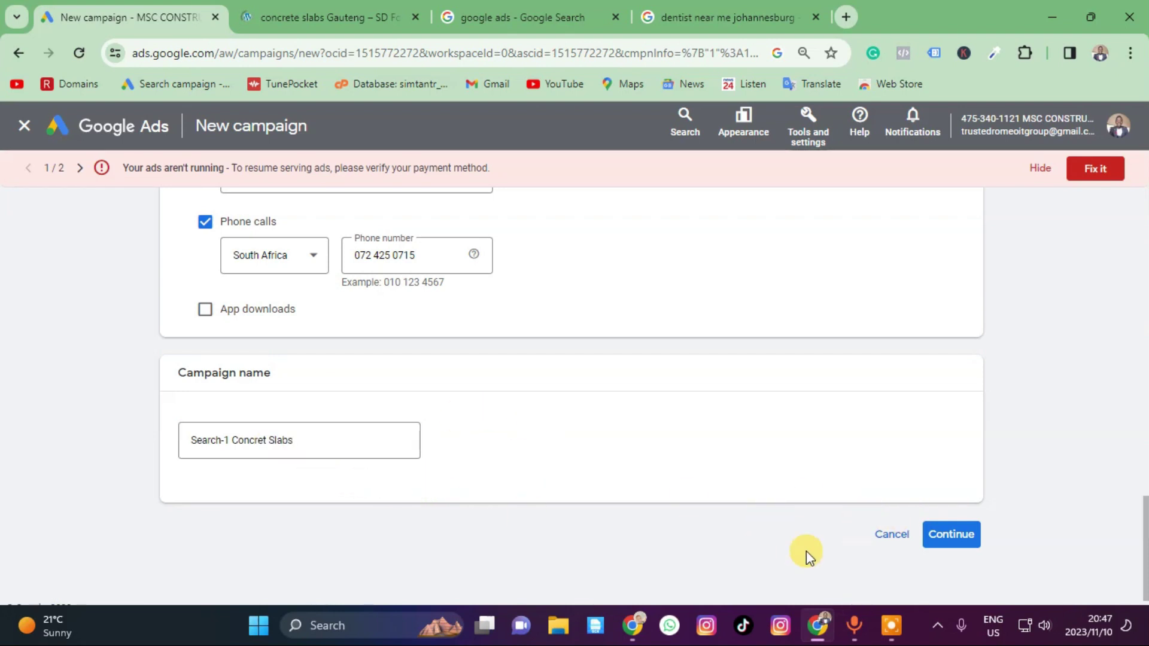
click(949, 541)
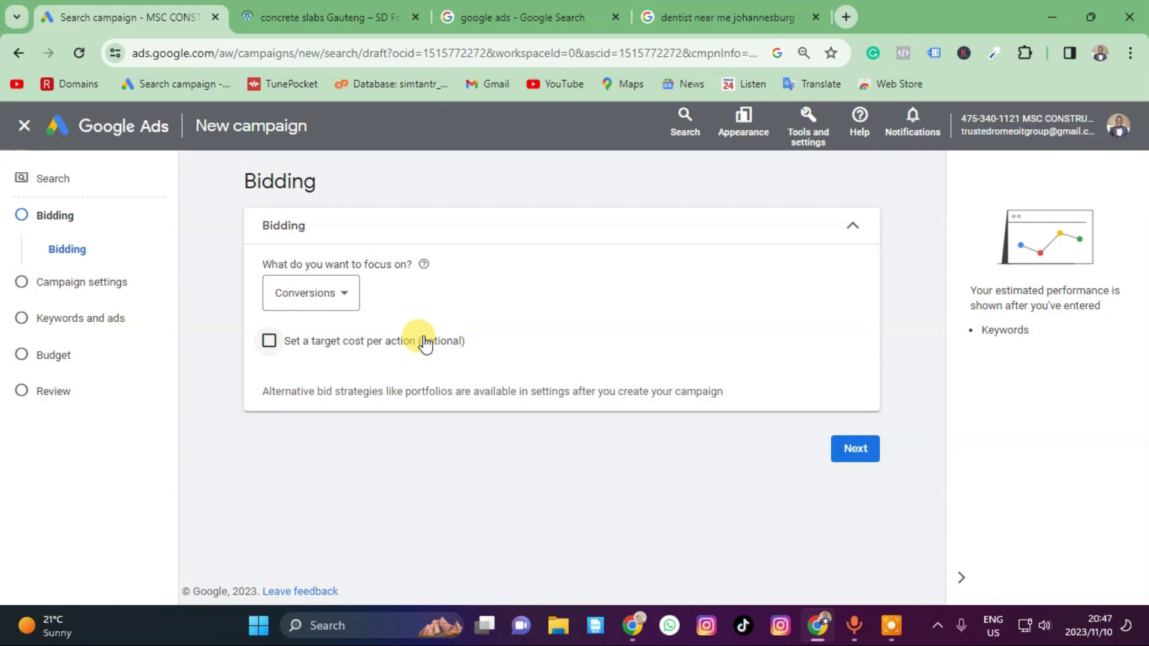
Try Clicks and Conversion value as the campaign's bidding focus.
click(321, 293)
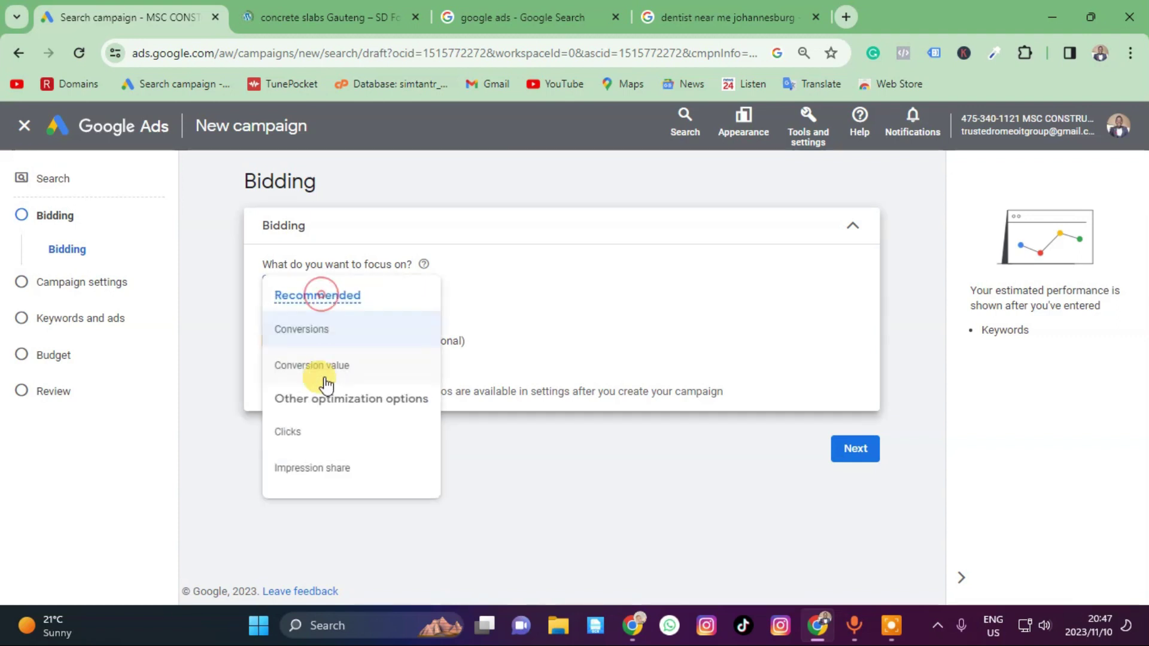
click(293, 433)
click(317, 302)
click(289, 366)
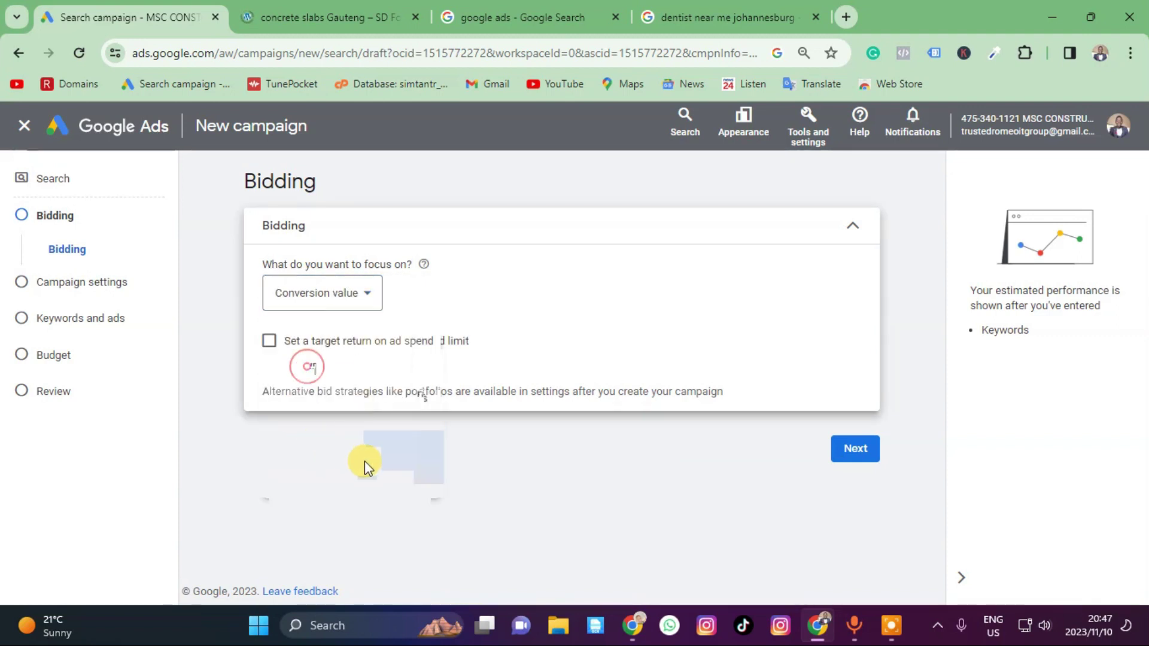
Set the bidding focus to Conversions and proceed to the campaign settings.
click(302, 305)
click(305, 326)
click(854, 449)
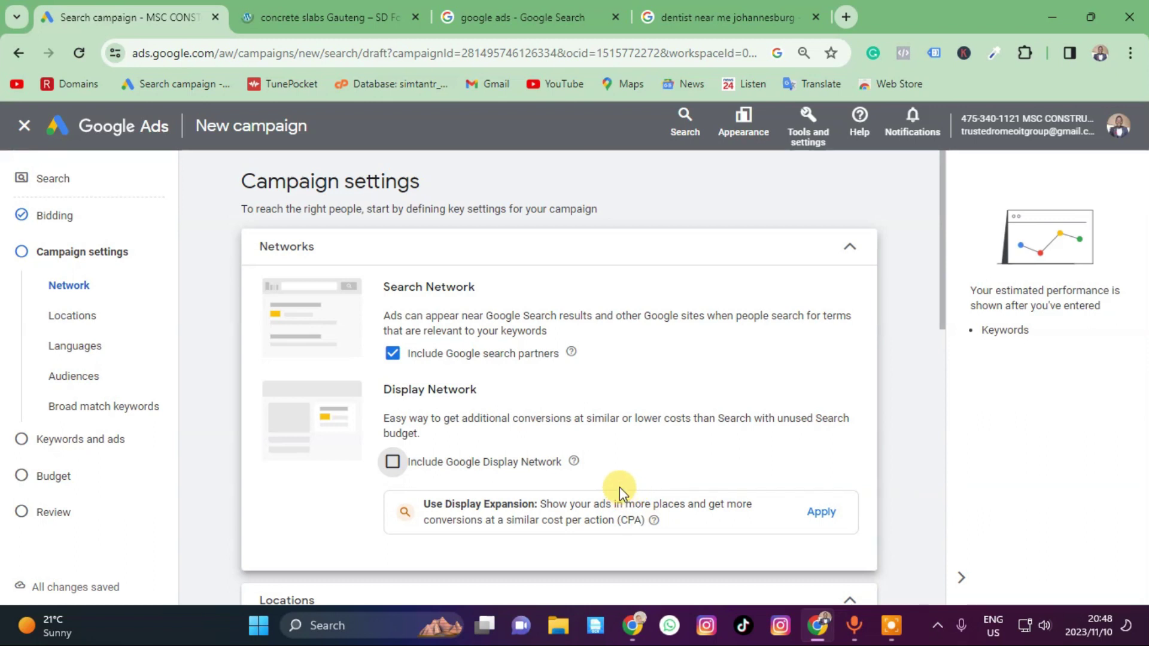
Expand the location options, switch the campaign's location targeting to another location and open the advanced location search.
scroll(539, 366, down, 5)
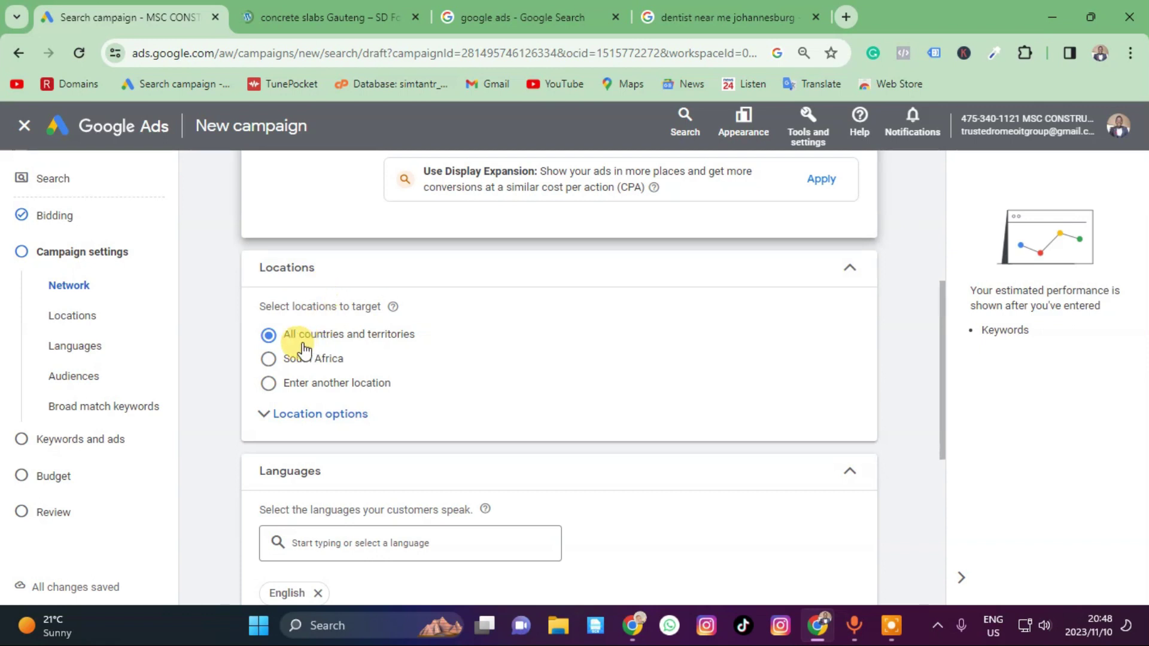
click(268, 359)
click(365, 414)
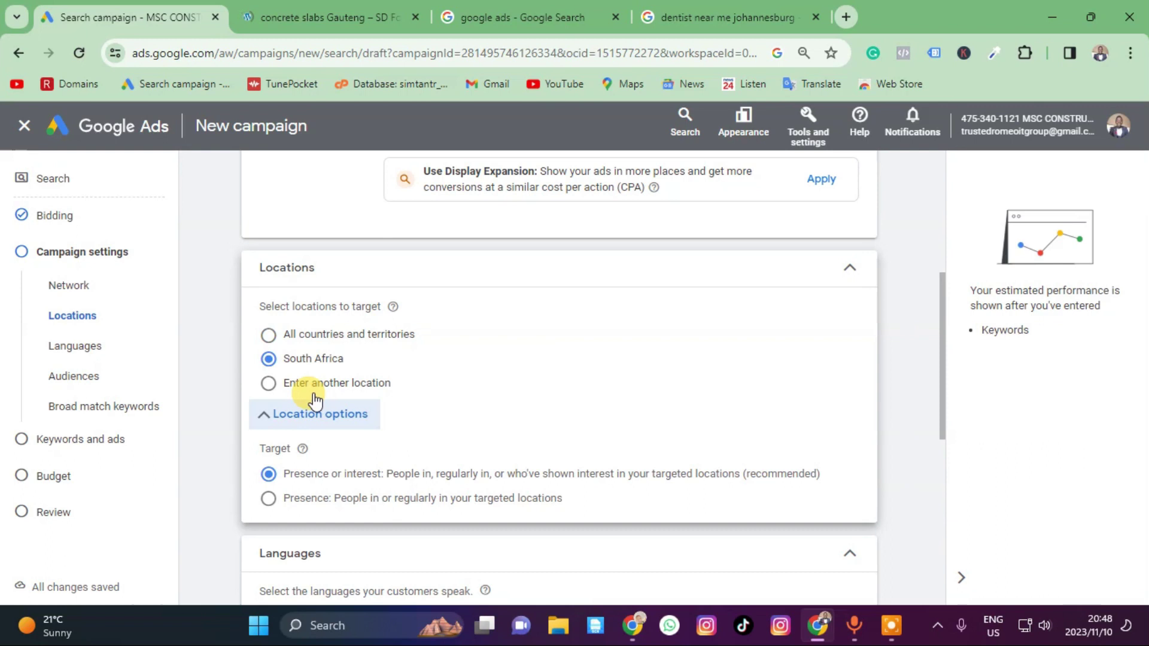
click(274, 384)
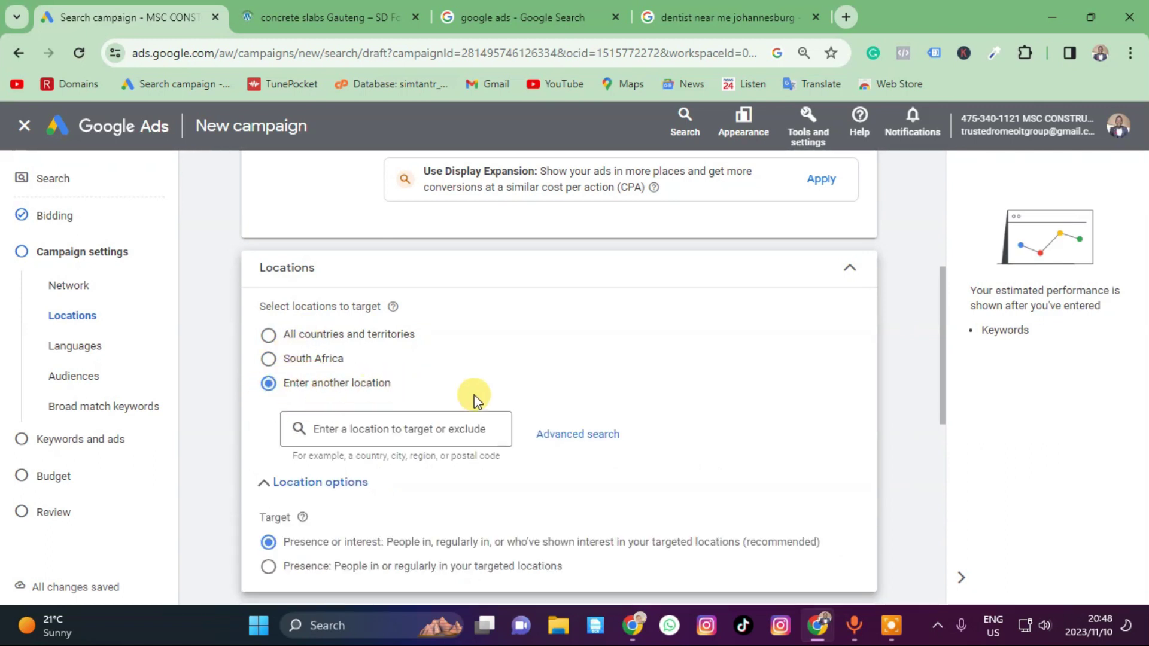
click(317, 383)
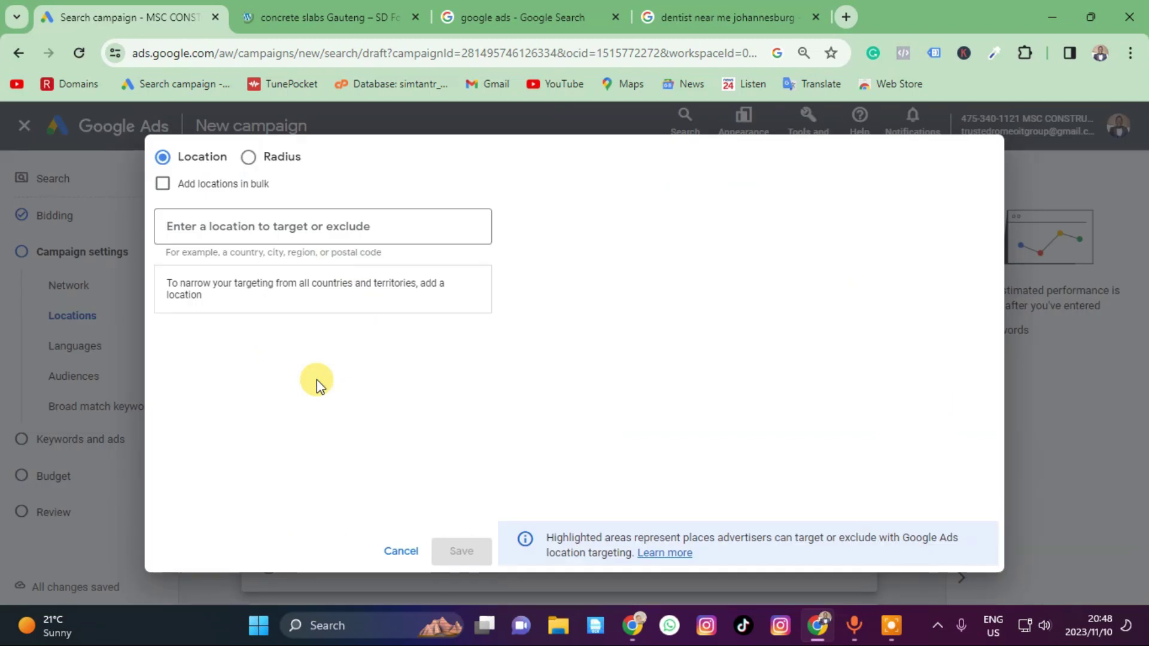
Search for Gauteng and add the South African province as a targeted location.
click(294, 230)
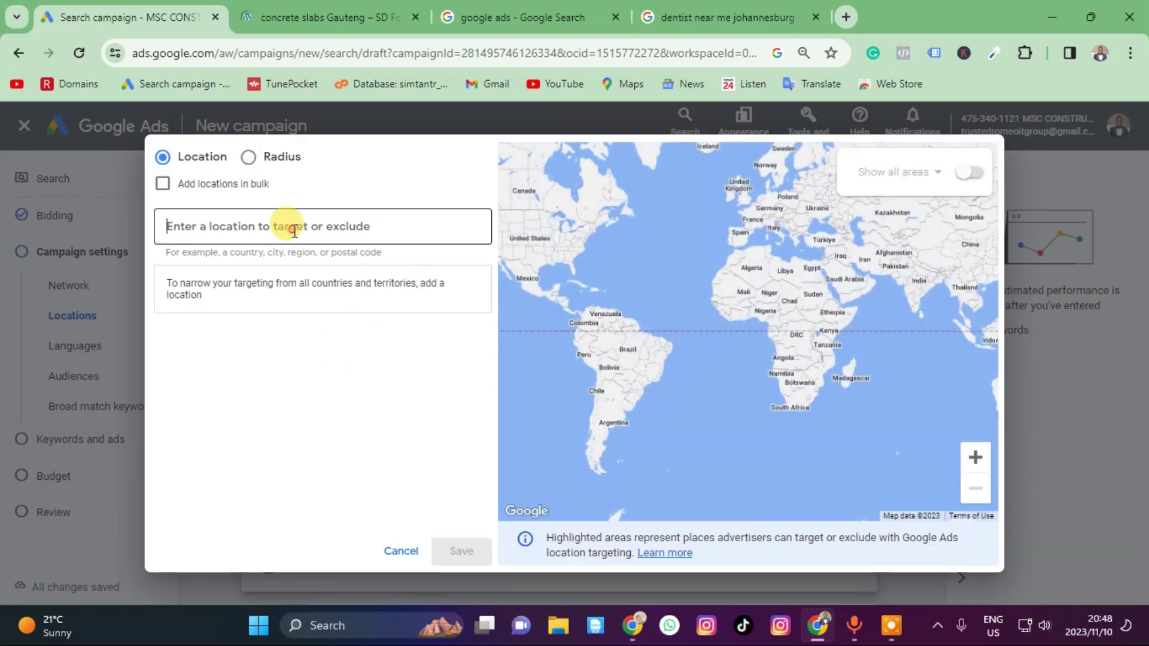
click(303, 281)
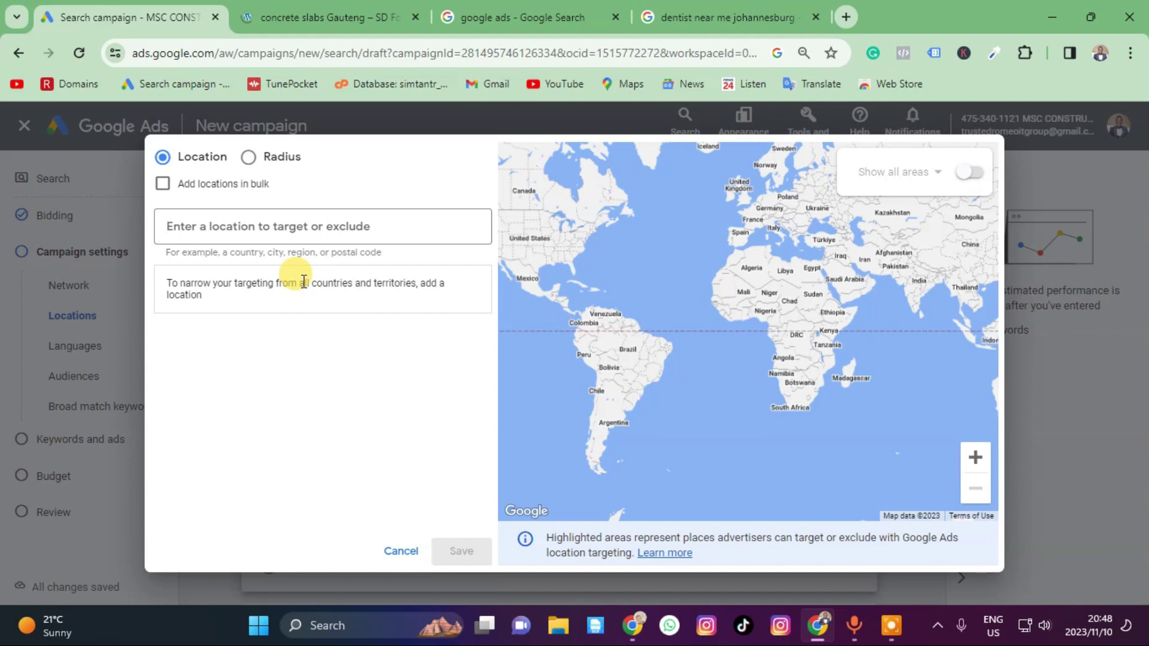
text(gautrng)
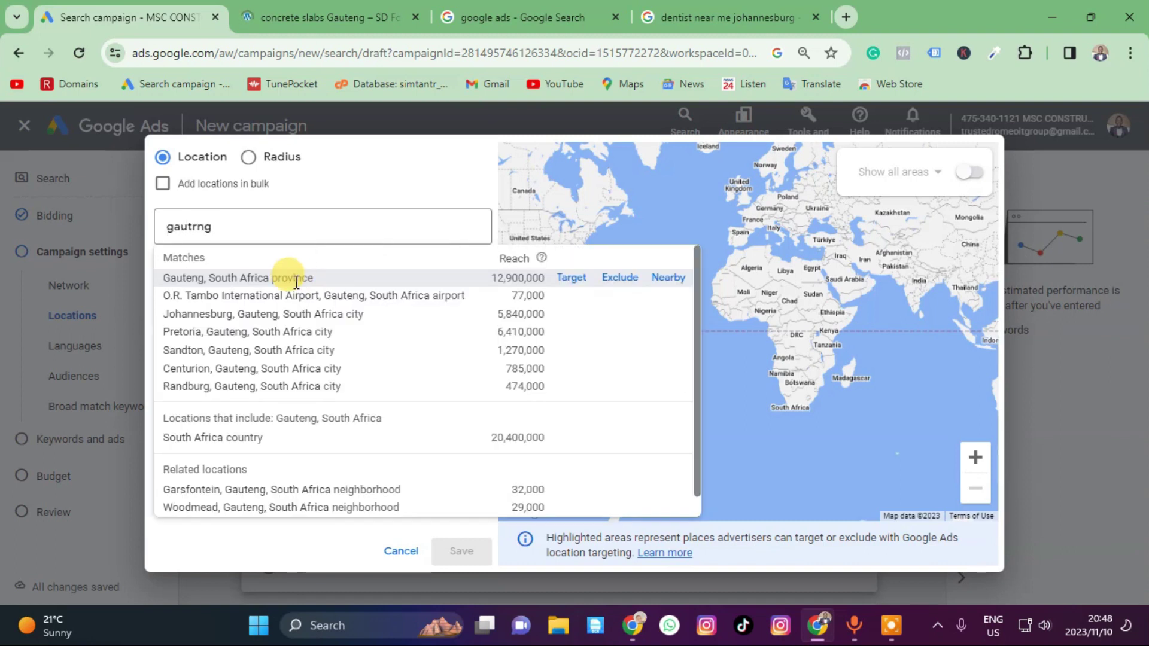
click(572, 277)
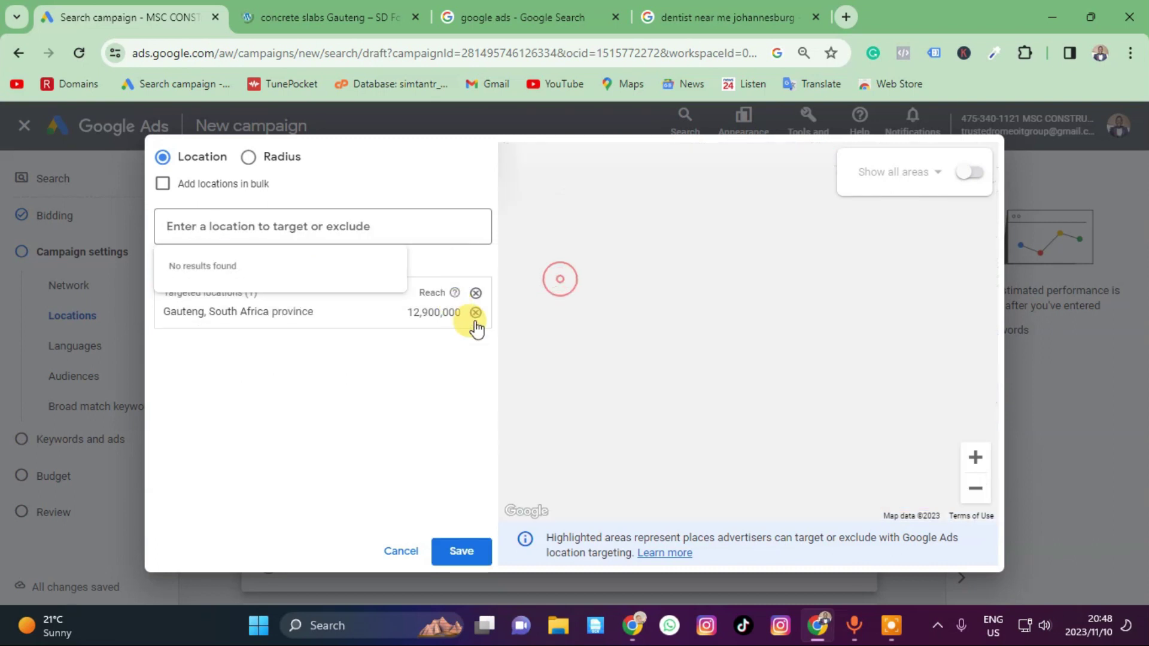
drag(868, 293, 748, 366)
Add Limpopo province, South Africa, to the targeted locations.
click(230, 231)
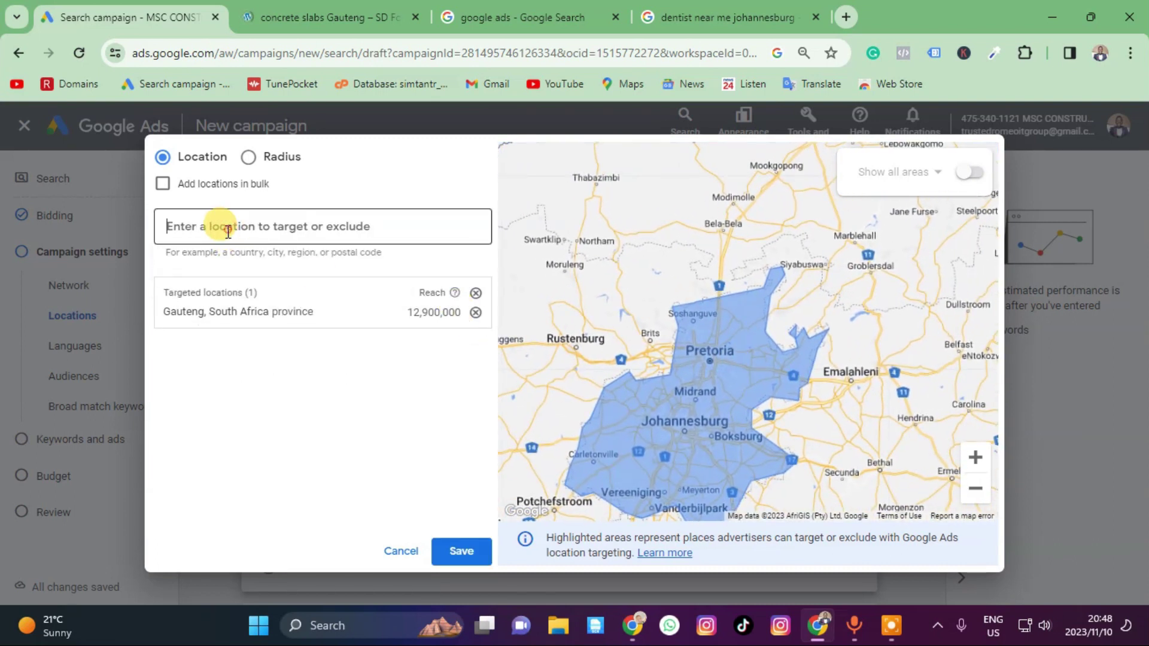
text(Limp)
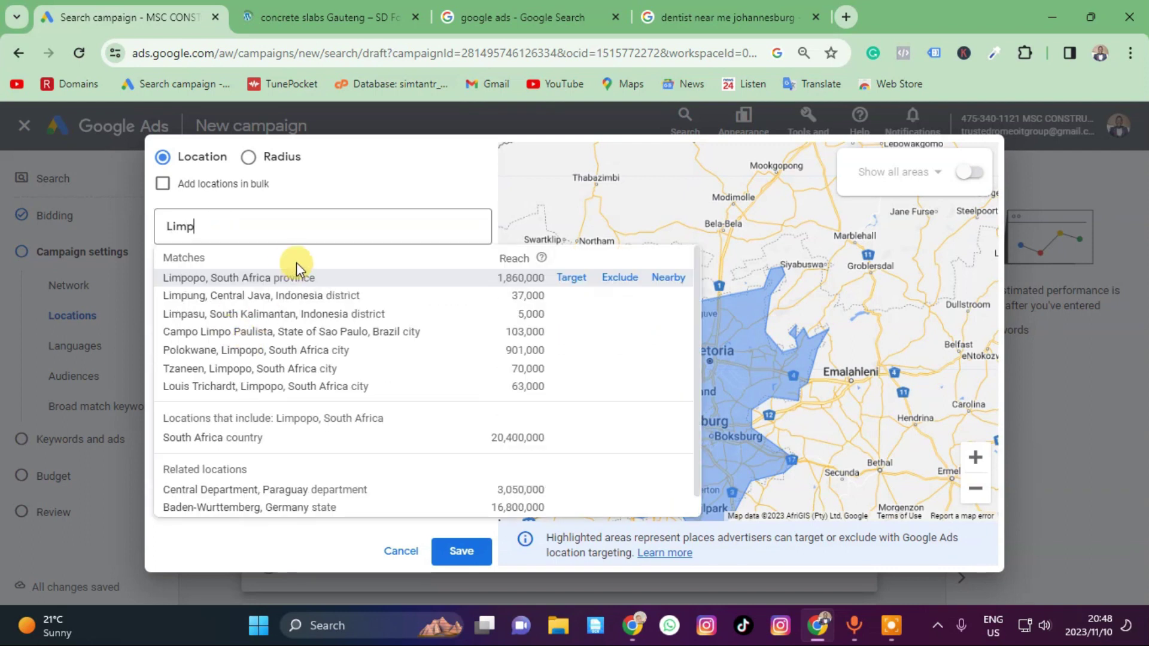
click(571, 277)
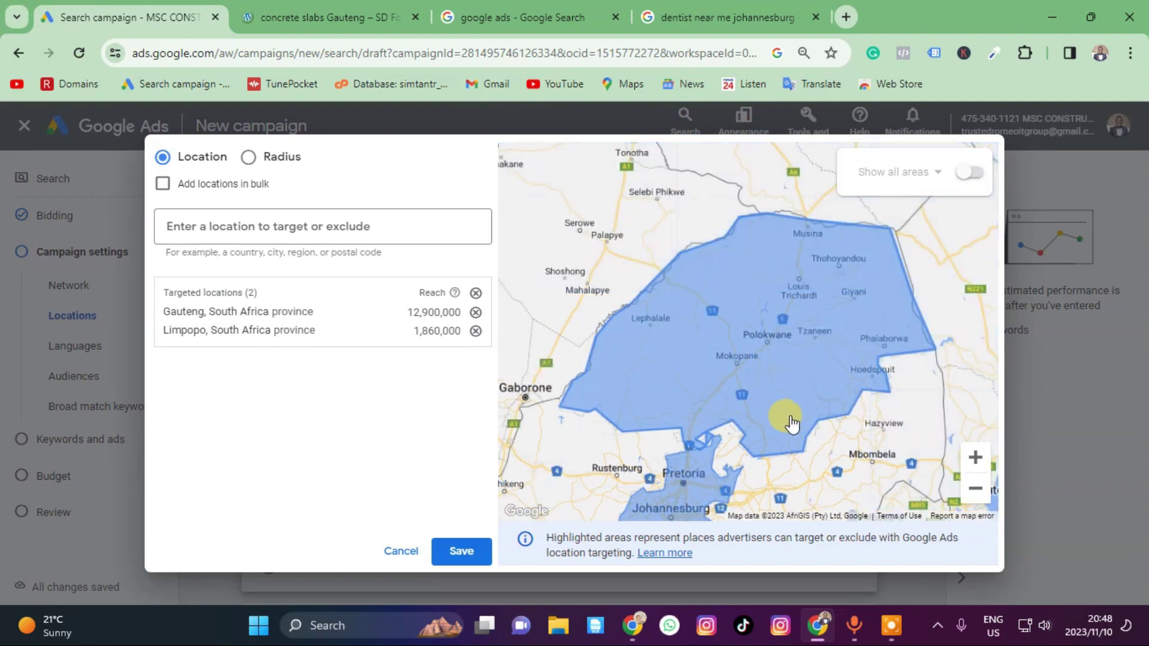
scroll(720, 275, up, 3)
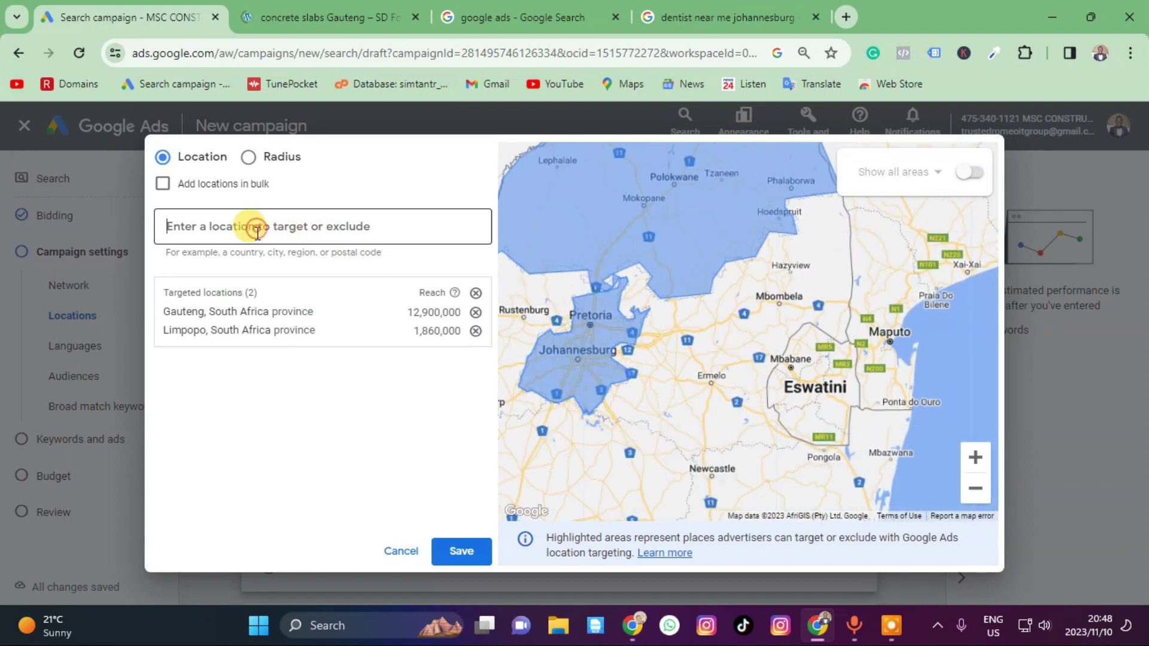
Find Mpumalanga province, South Africa, and add it to the targeted locations.
click(257, 233)
text(mp)
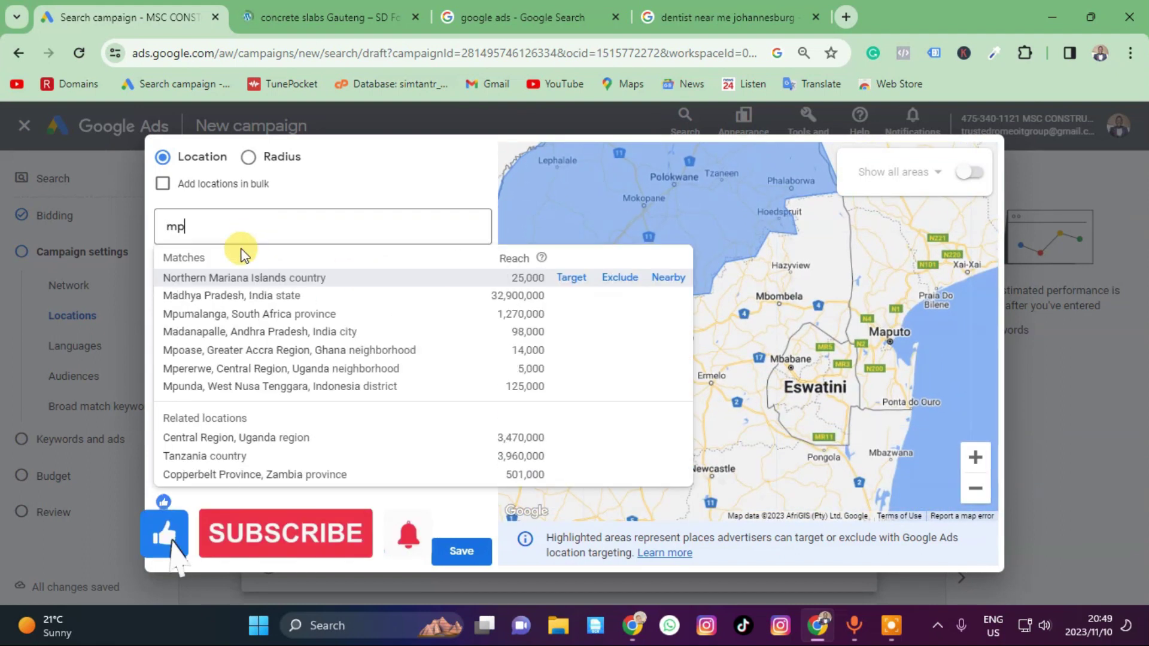
mouse_move(207, 314)
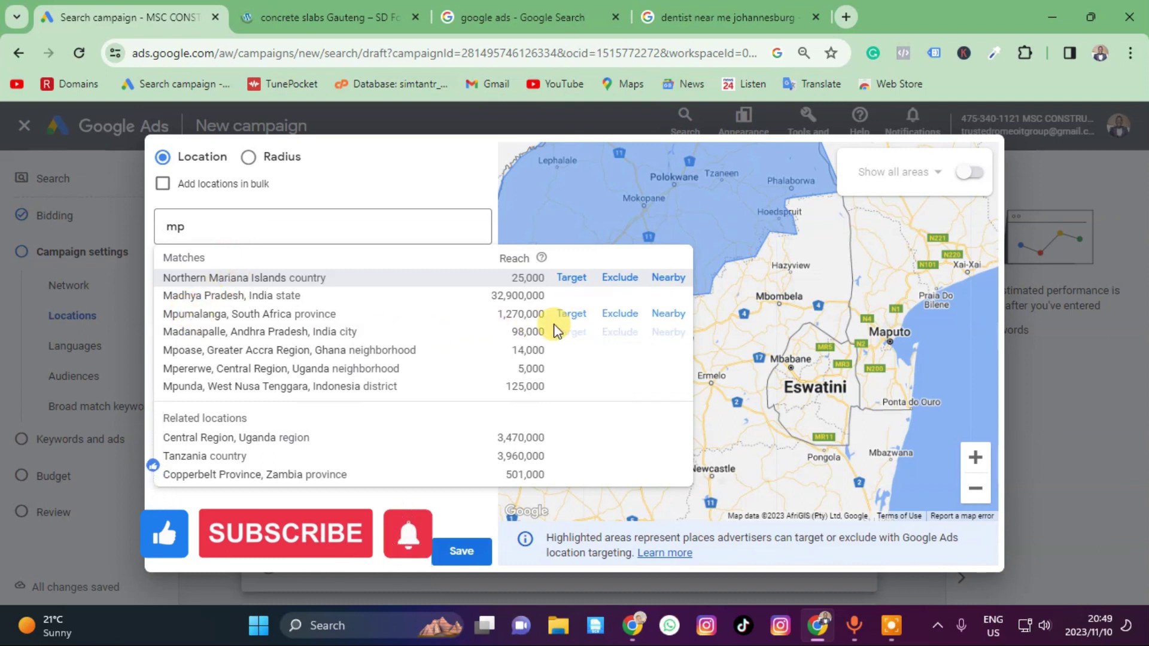
click(572, 317)
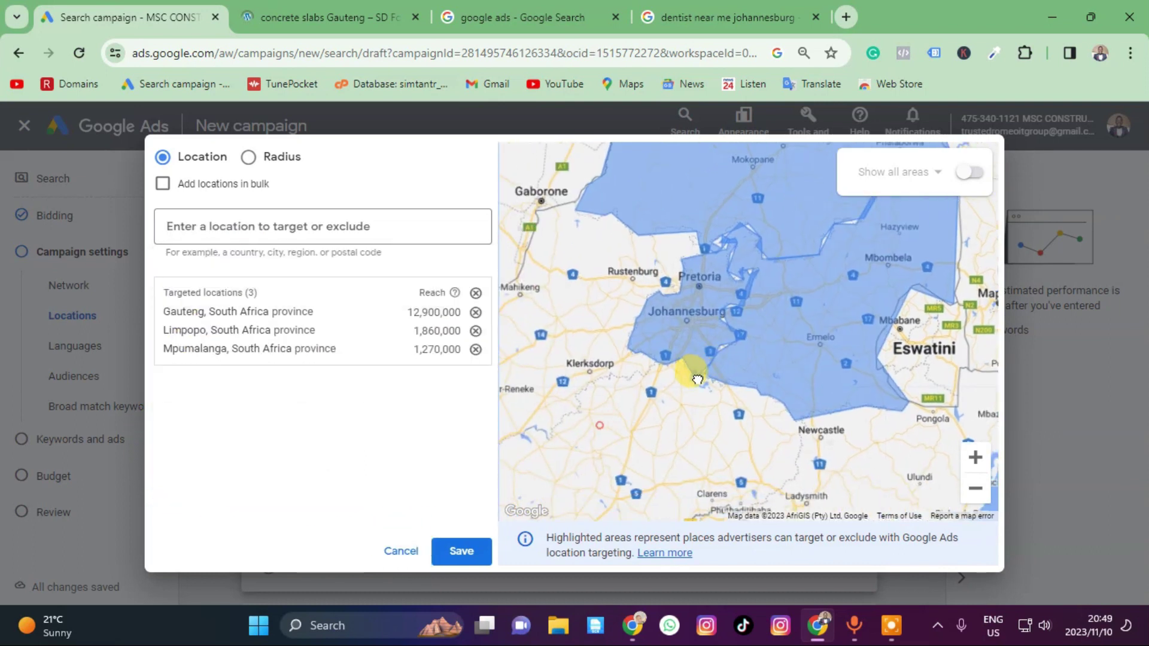
Add the city of Rustenburg, North West, to the targeted locations and check its surroundings on the map.
click(198, 226)
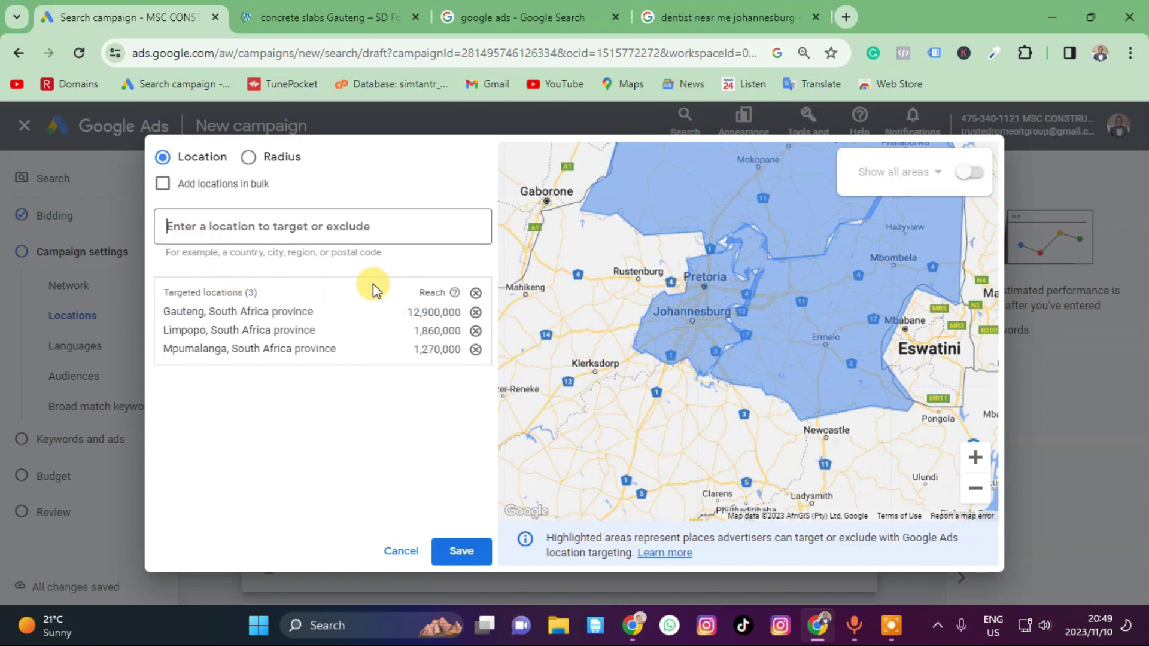
text(ruste)
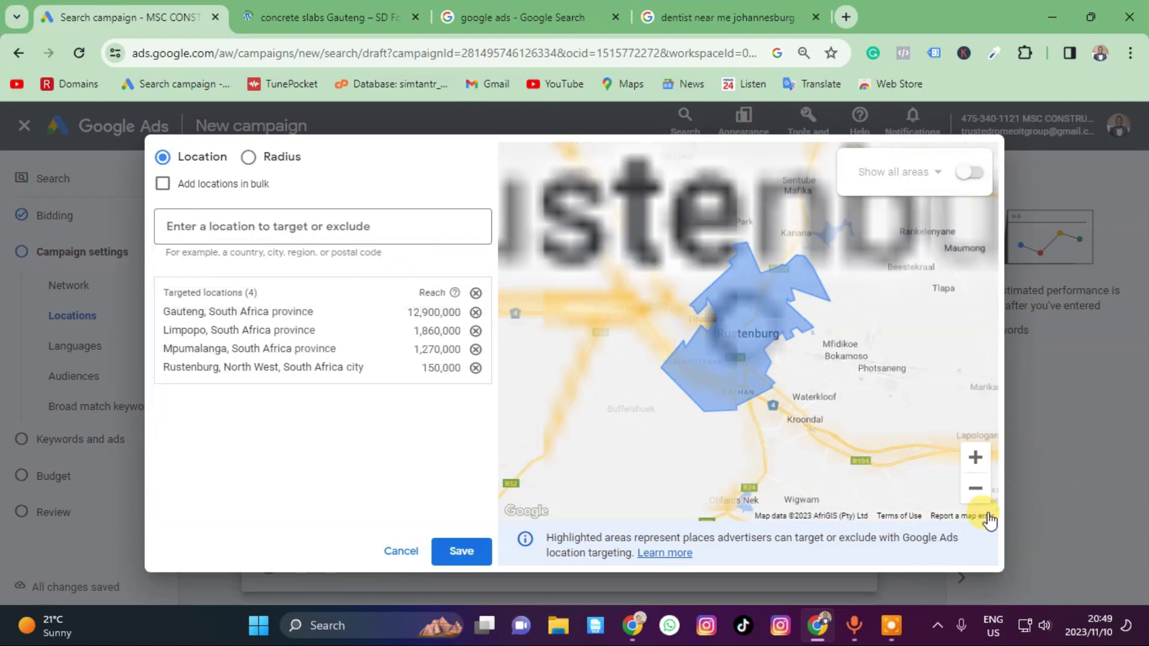
click(975, 489)
scroll(623, 373, down, 2)
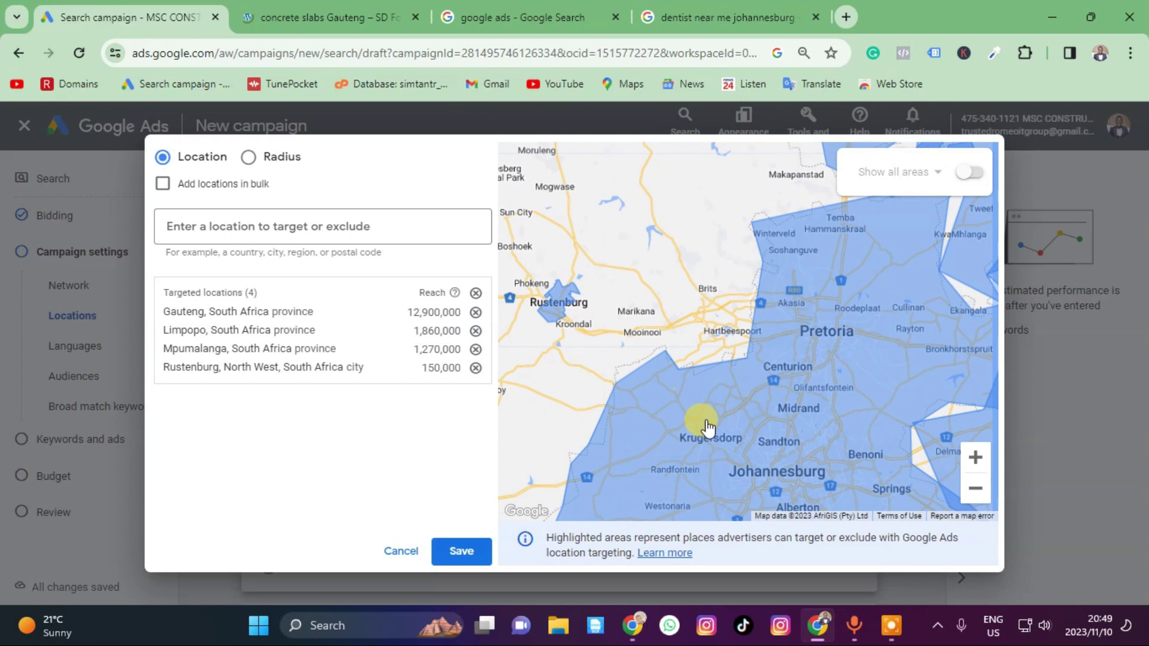
scroll(680, 308, up, 2)
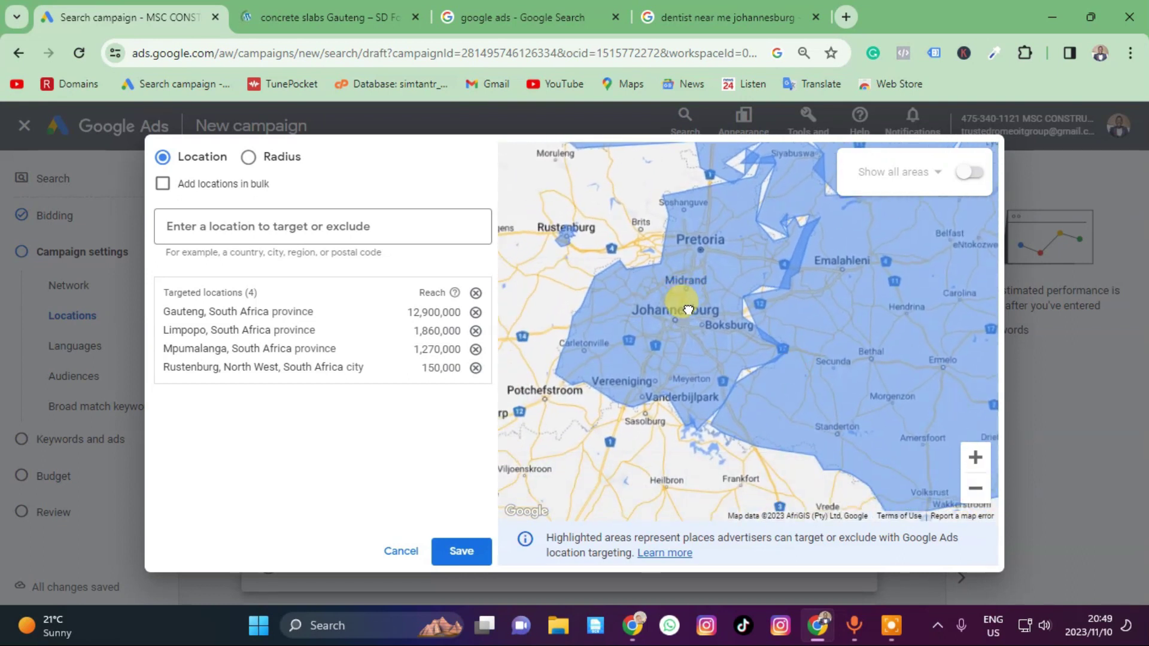
drag(663, 372, 688, 282)
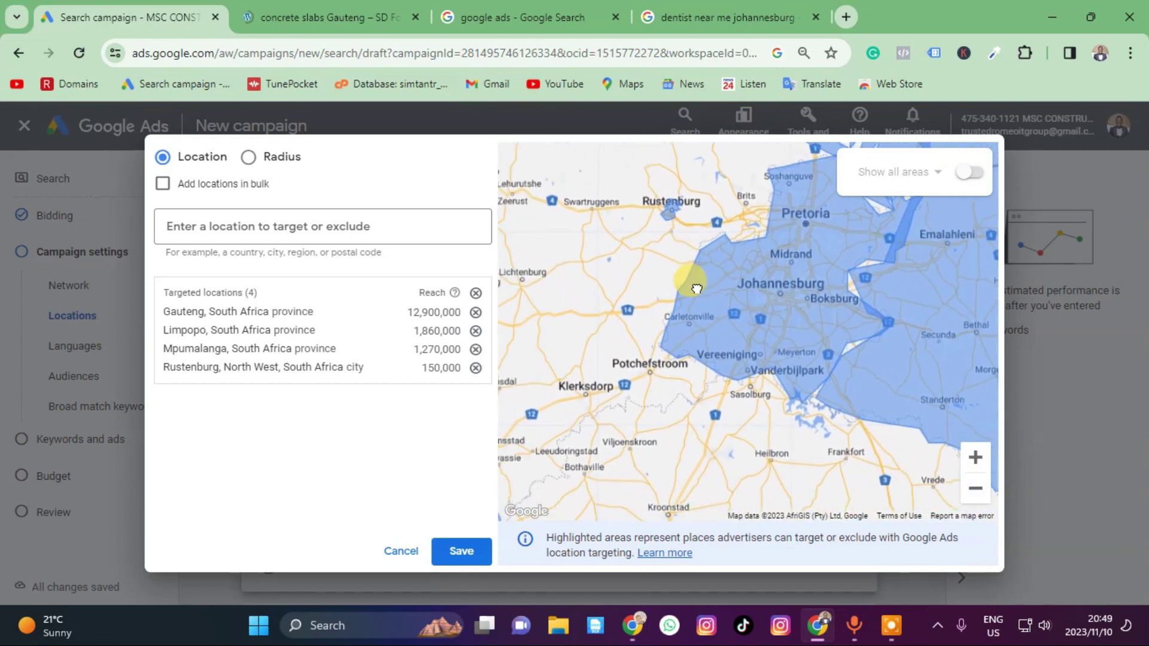
Add the city of Klerksdorp, North West, to the targeted locations and check the area around it on the map.
click(252, 226)
text(klea)
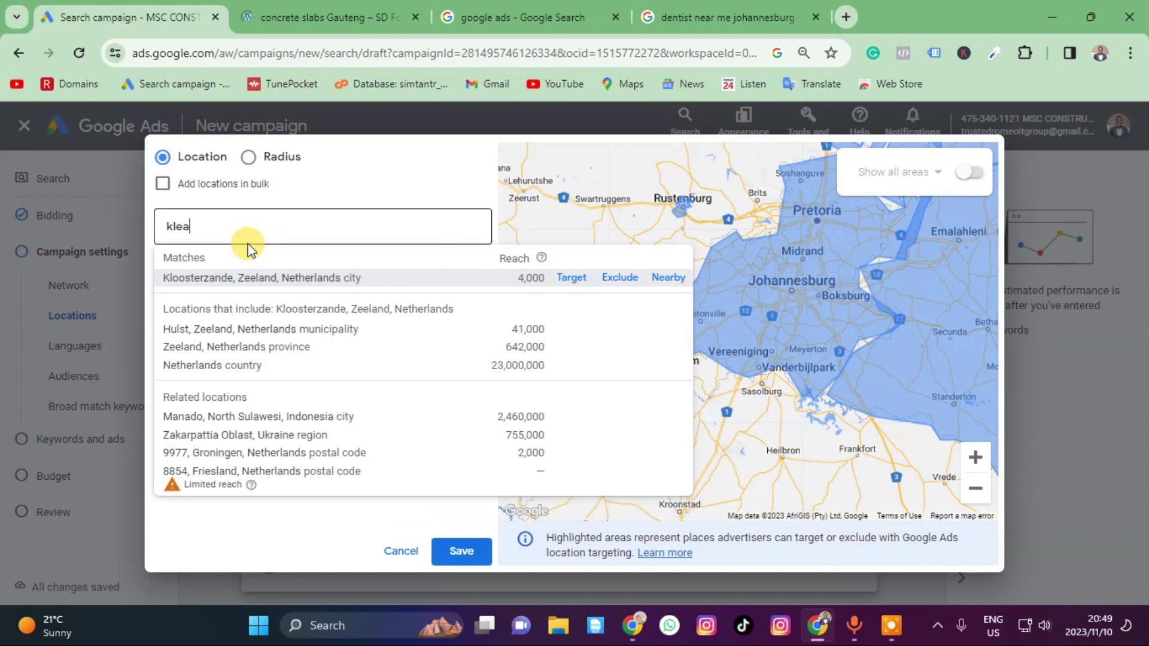
key(BackSpace)
key(BackSpace)
key(BackSpace)
drag(688, 215, 942, 216)
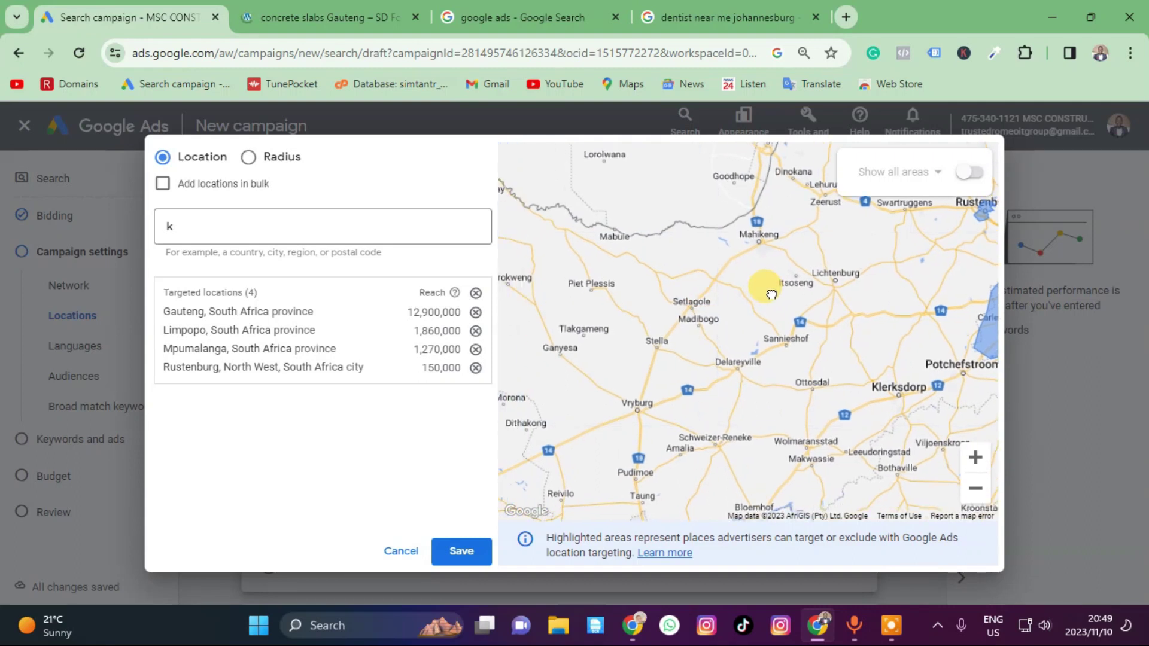
click(209, 233)
text(ler)
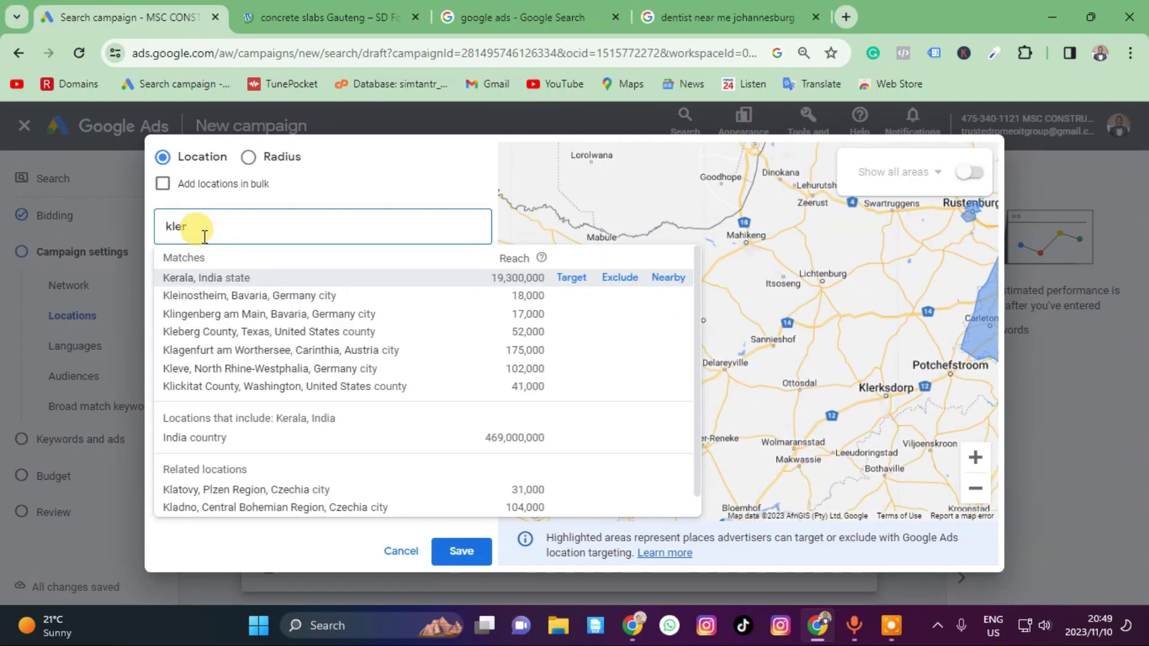
text(k)
click(573, 278)
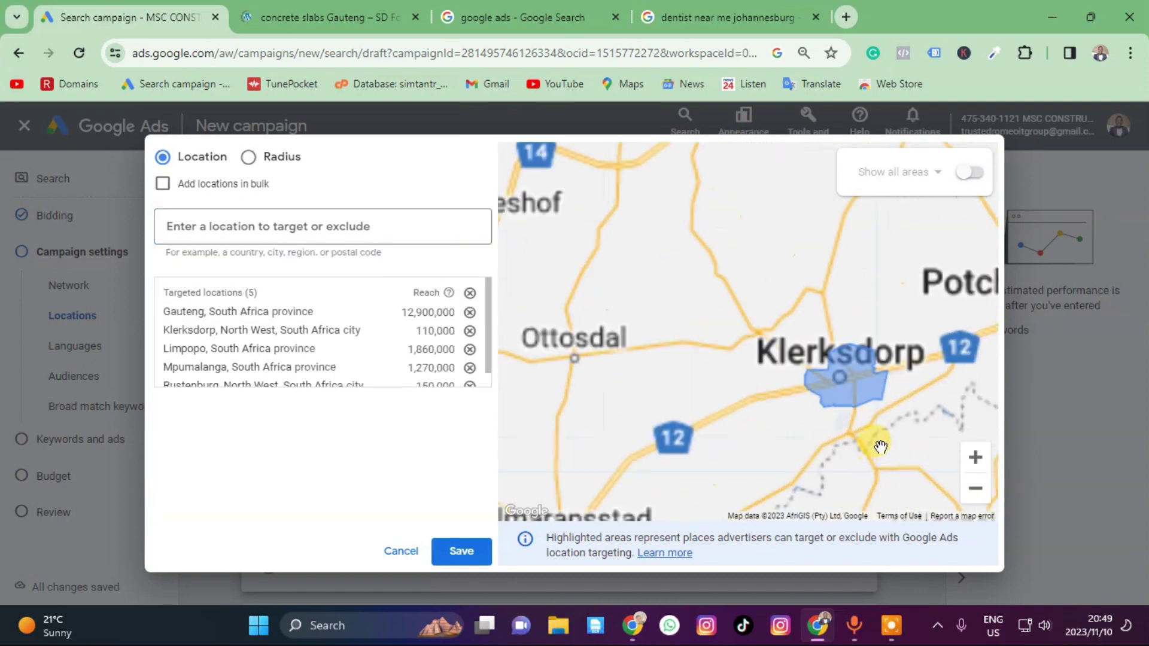
click(969, 488)
drag(764, 410, 691, 425)
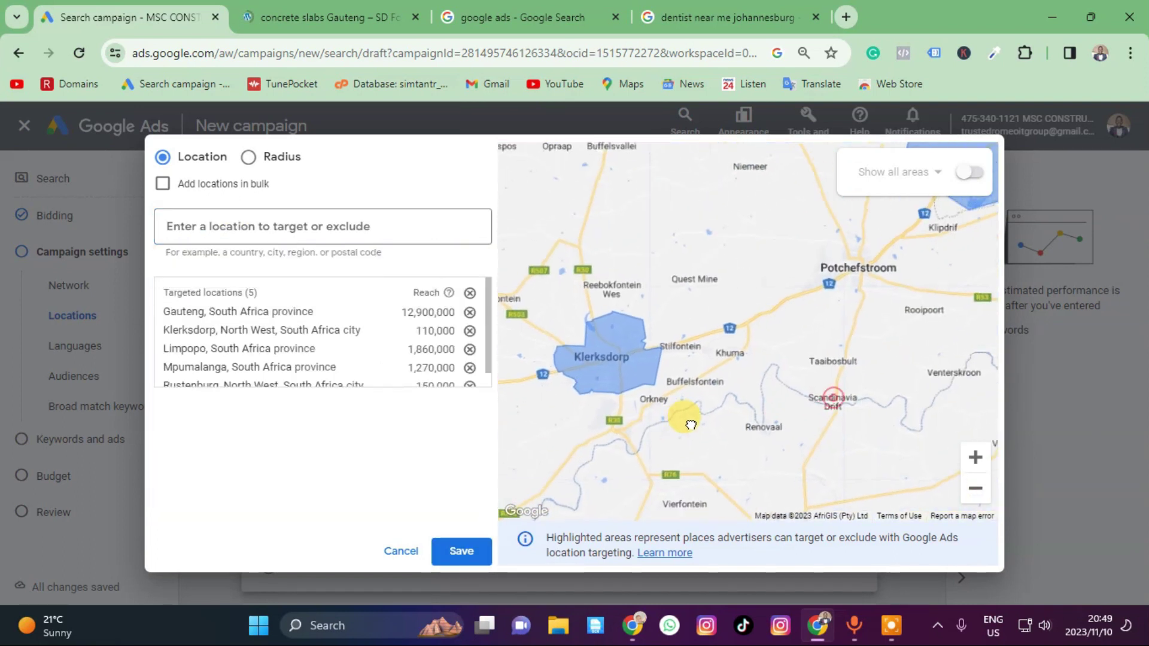
click(990, 483)
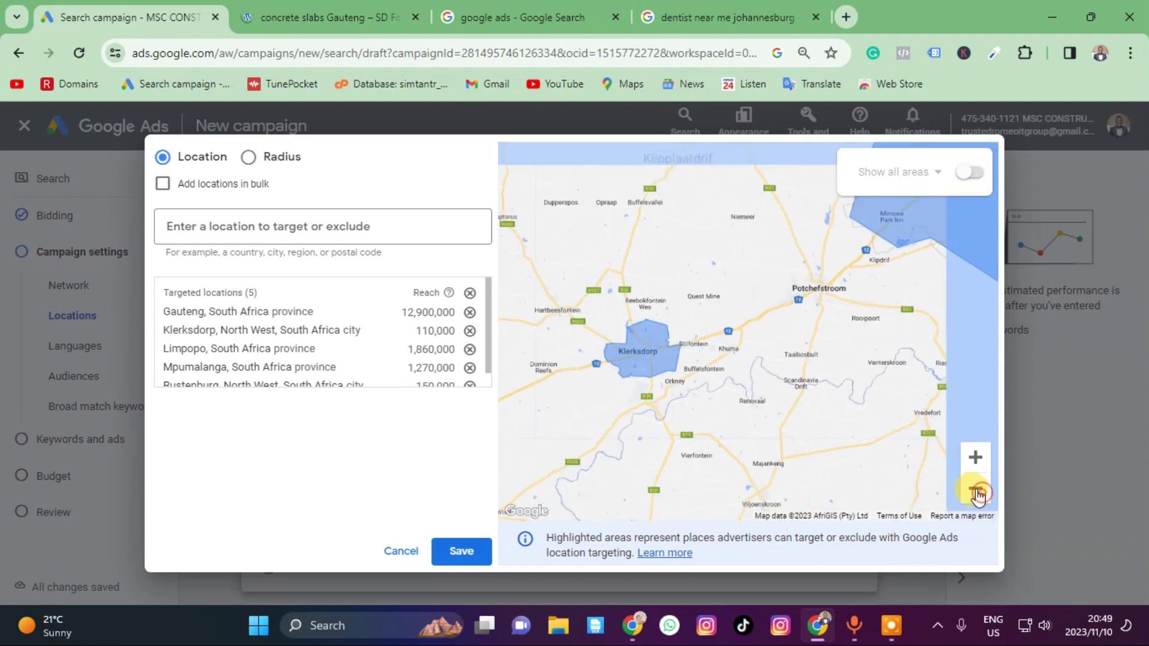
drag(862, 334, 778, 321)
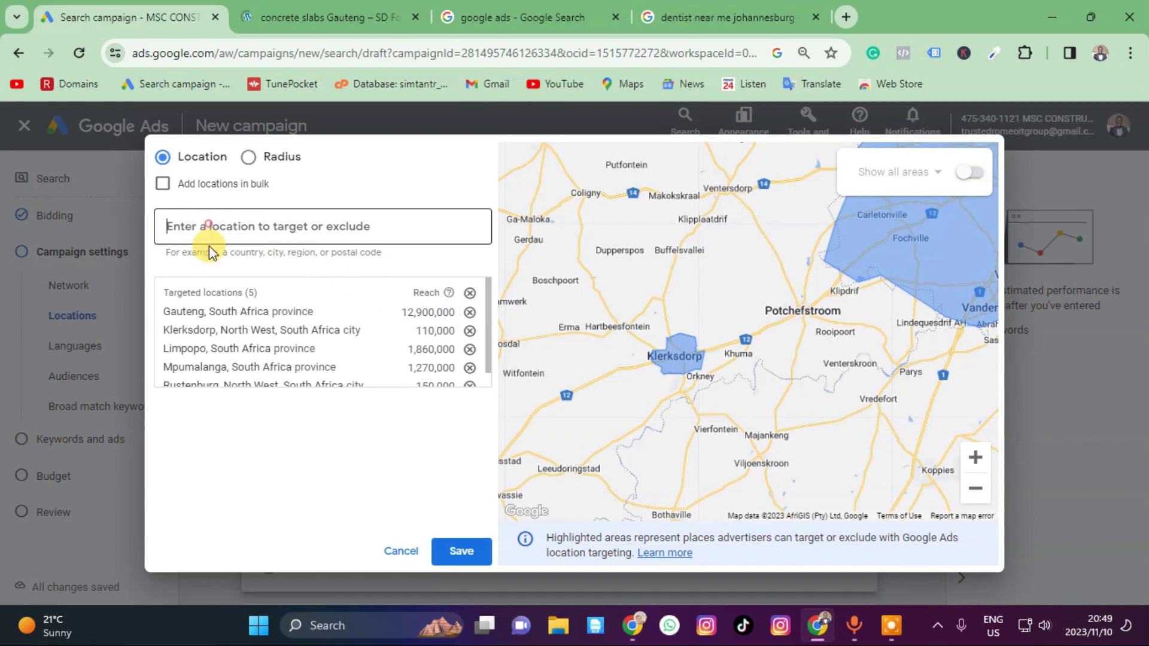
Add the city of Potchefstroom, North West, South Africa, to the targeted locations and save the location selection.
drag(697, 339, 781, 344)
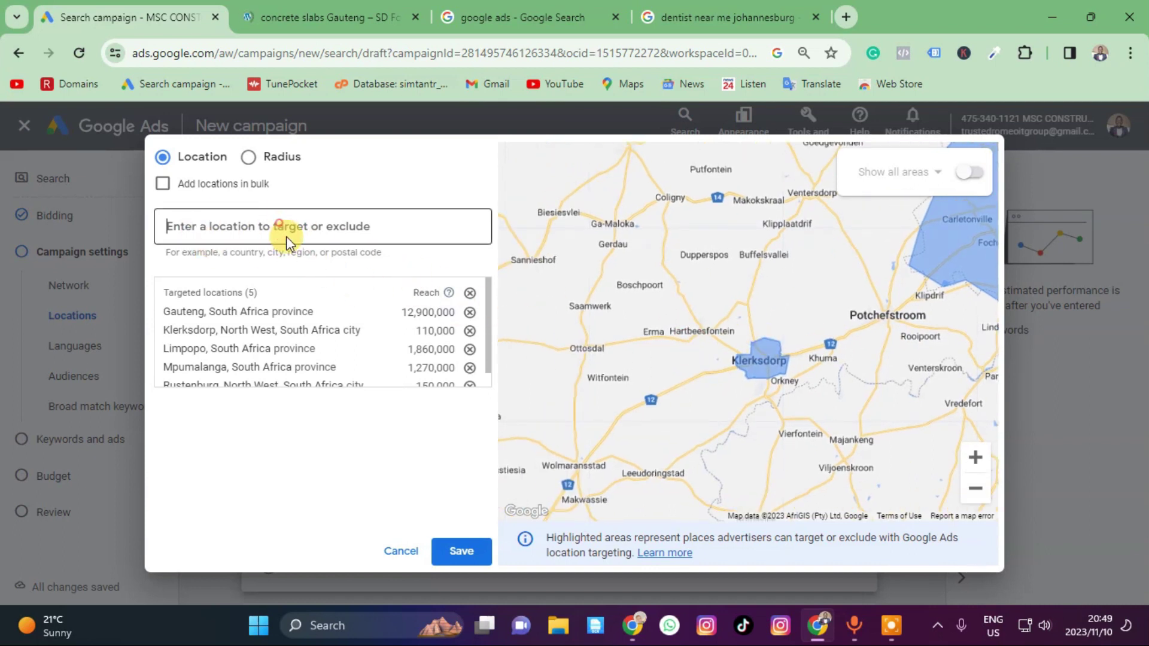
text(por)
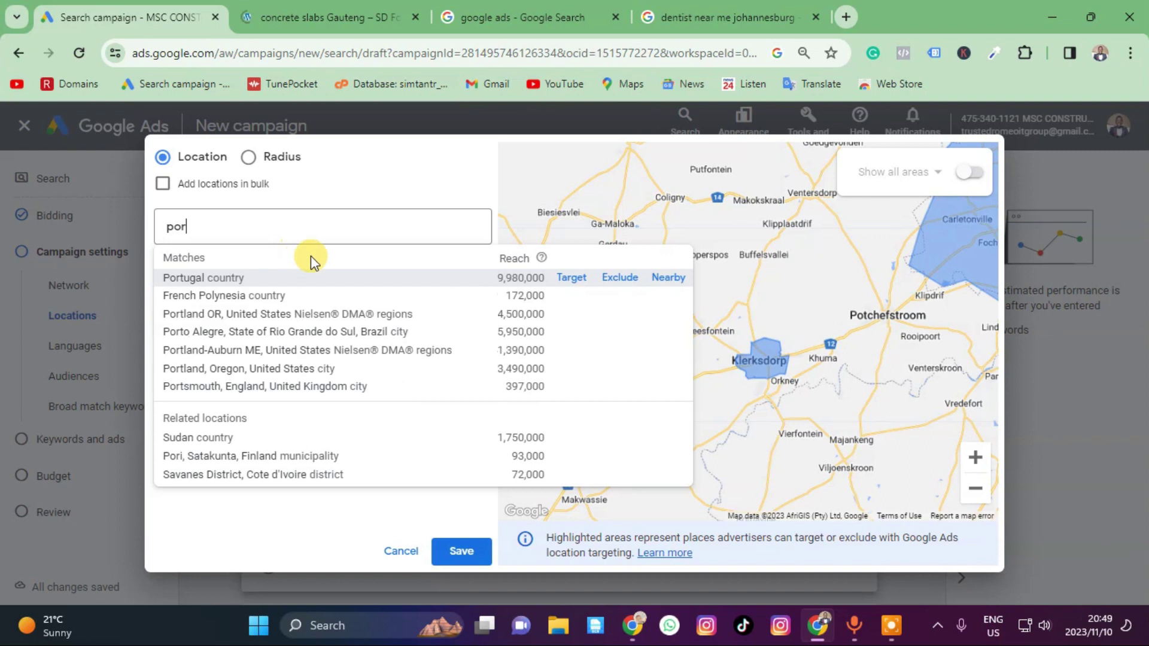
text(che)
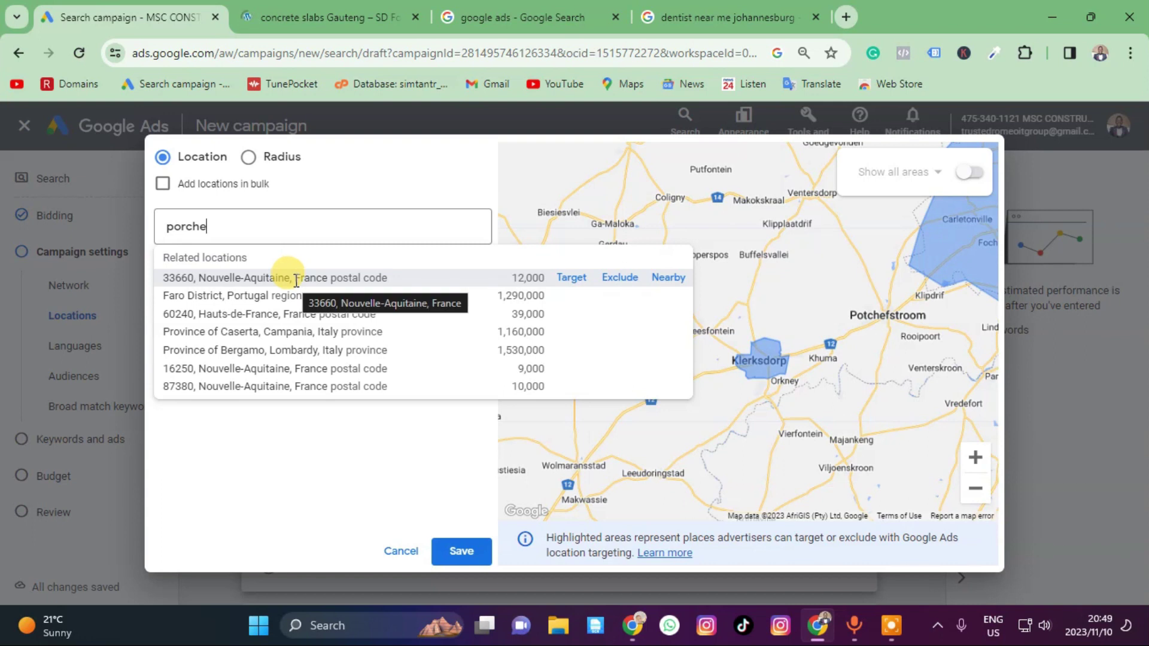
text(f)
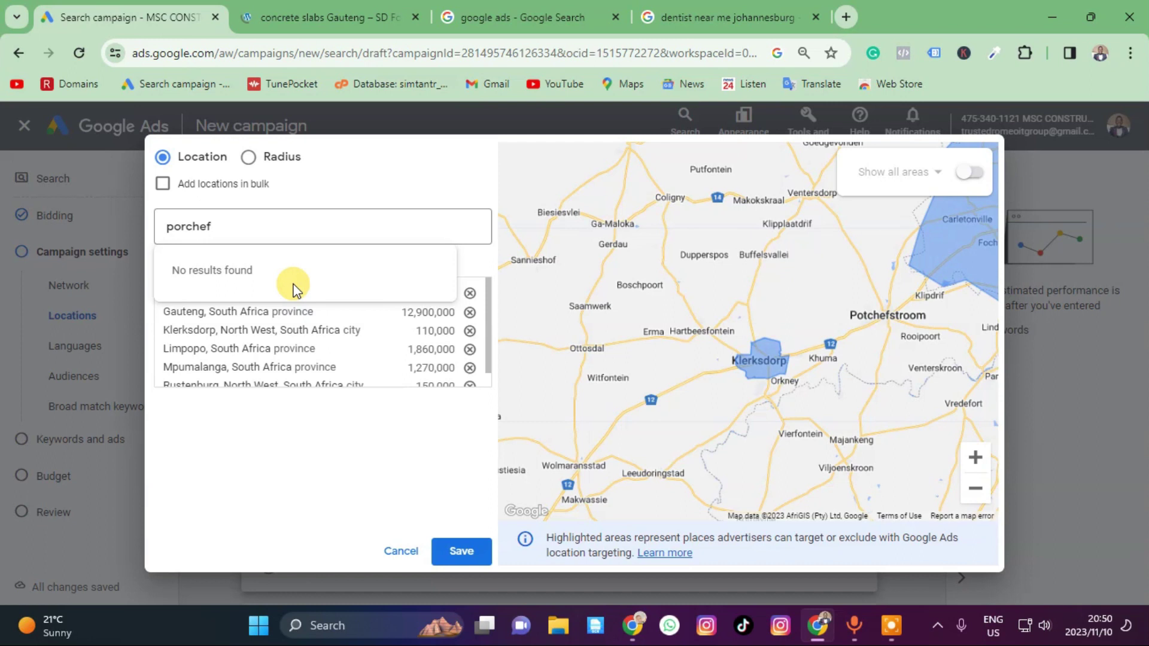
text(st)
key(BackSpace)
key(BackSpace)
key(BackSpace)
key(BackSpace)
key(BackSpace)
key(BackSpace)
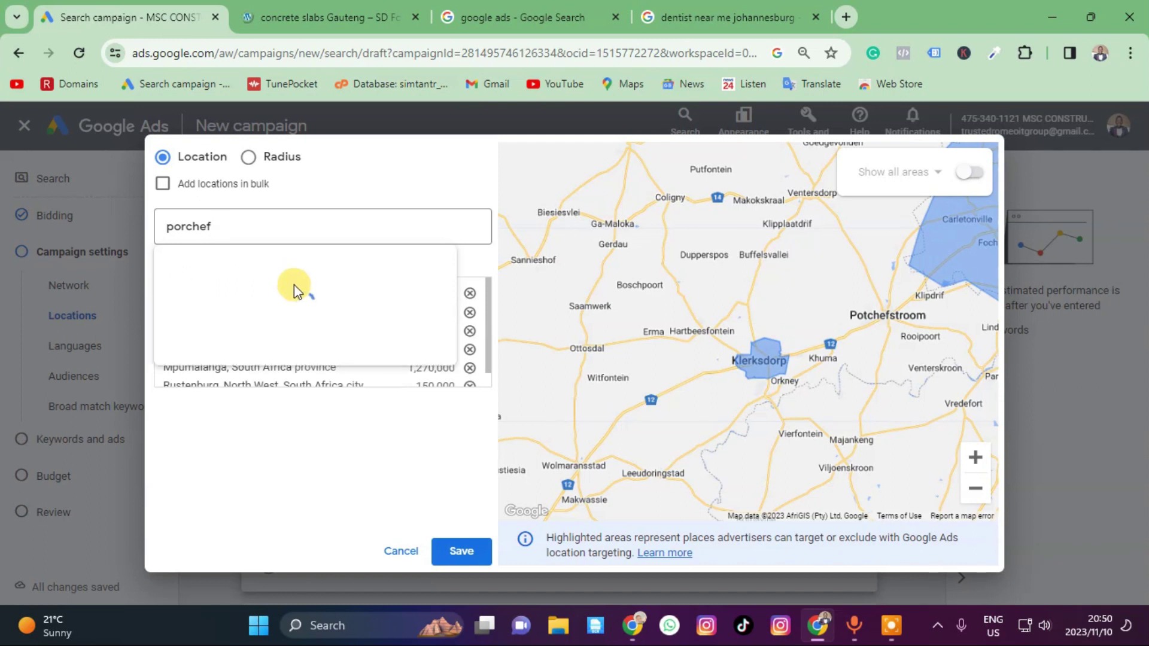
key(BackSpace)
key(BackSpace)
text(ot)
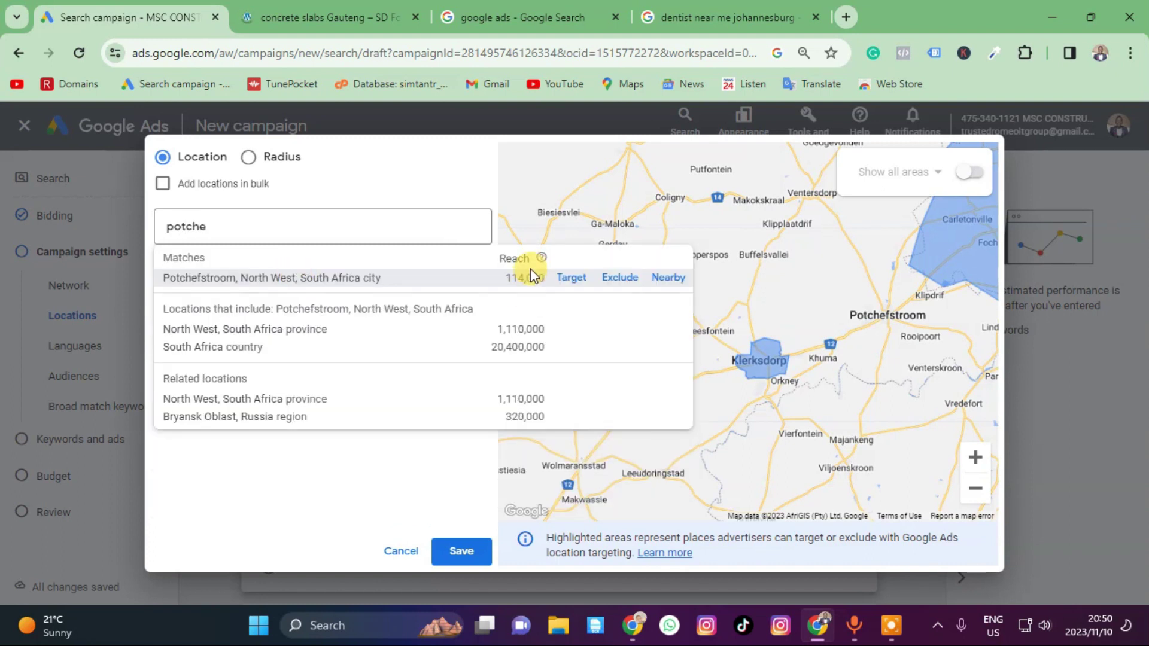
click(563, 275)
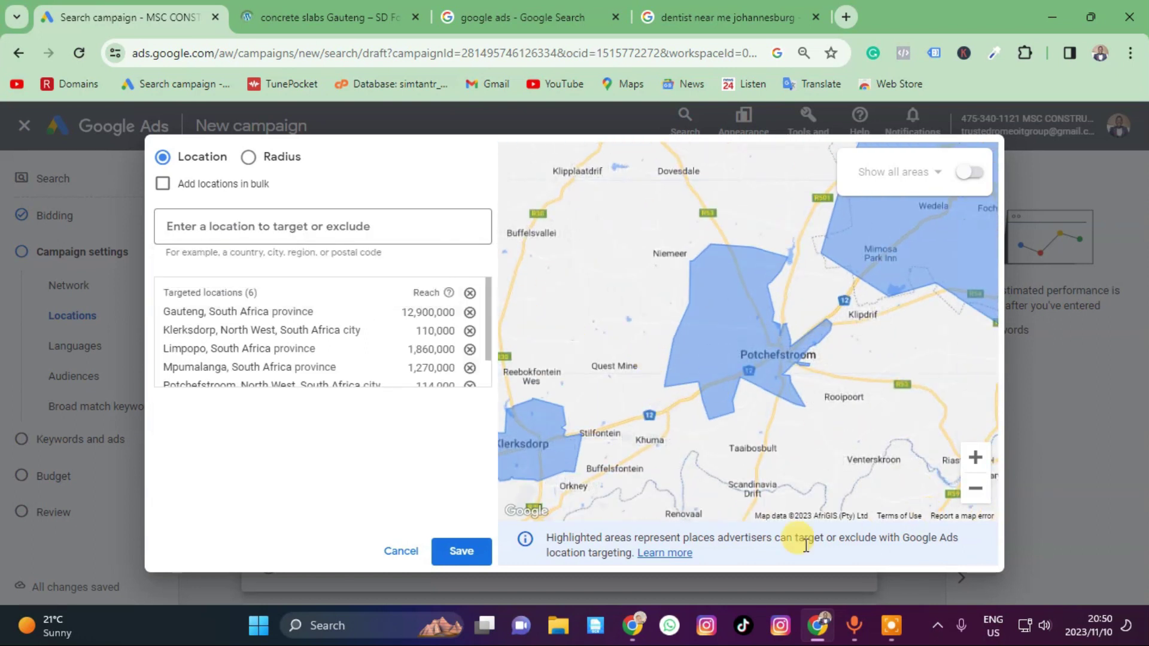
click(471, 559)
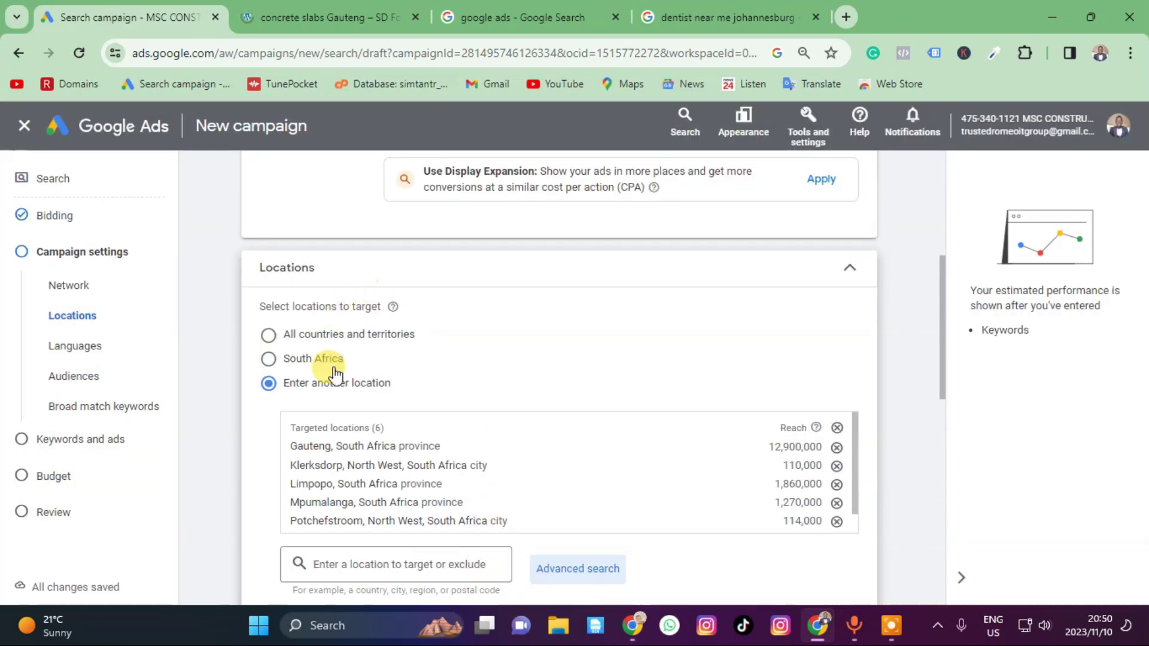
Find Eastern Cape province, South Africa, and exclude it from the campaign's locations.
scroll(374, 450, down, 1)
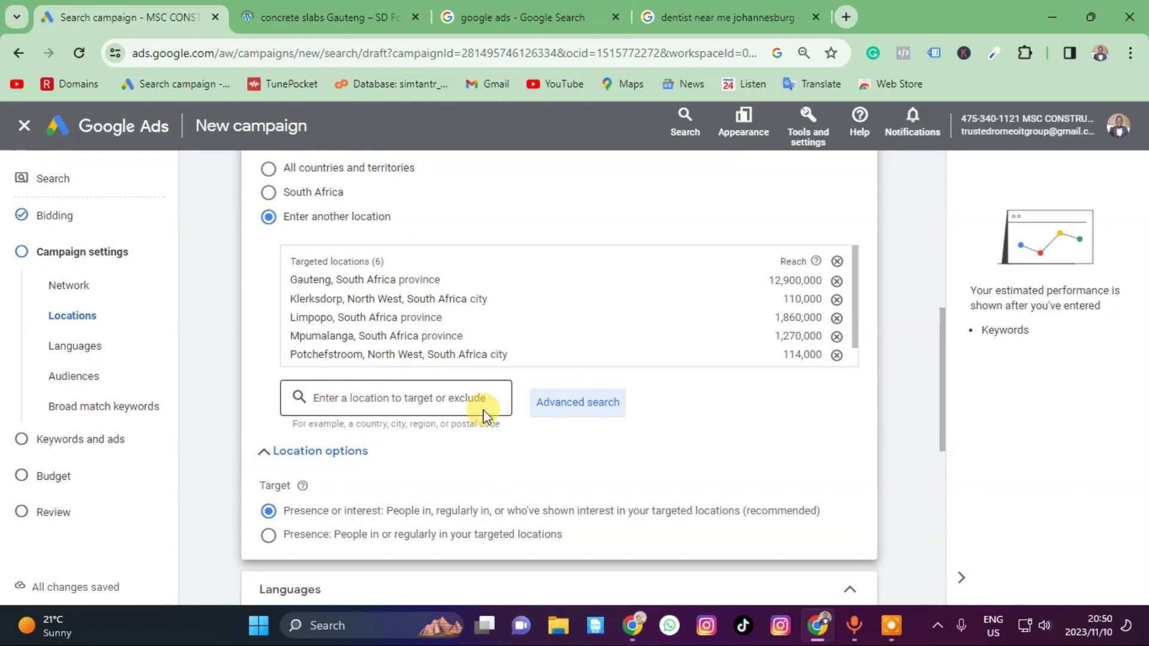
click(444, 393)
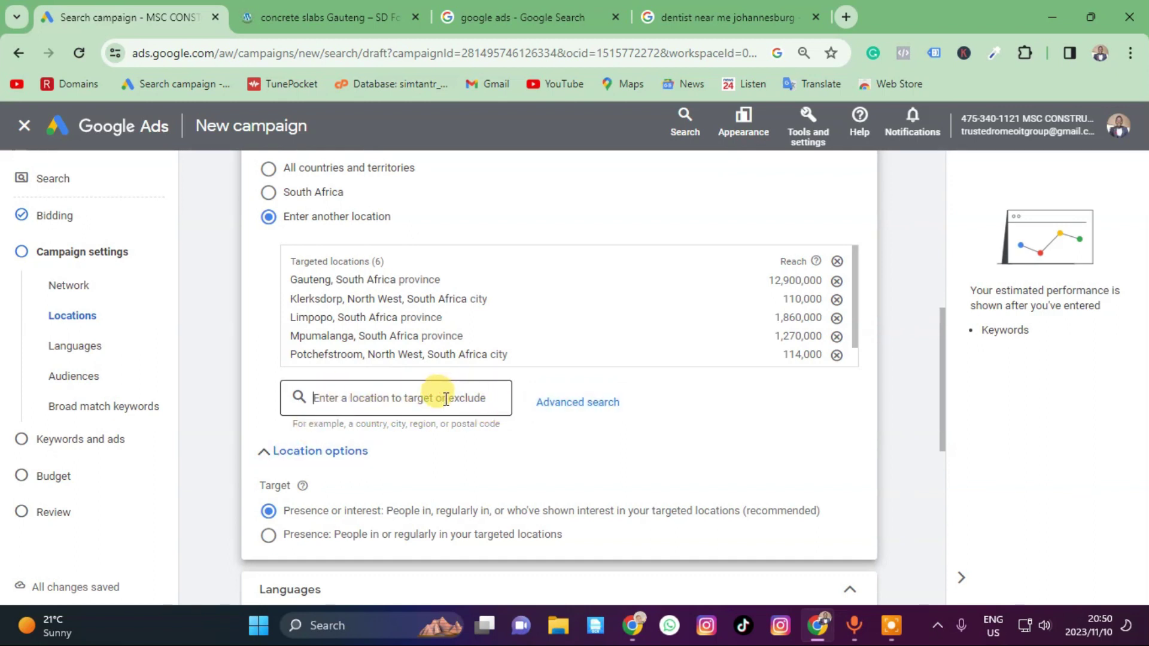
text(este)
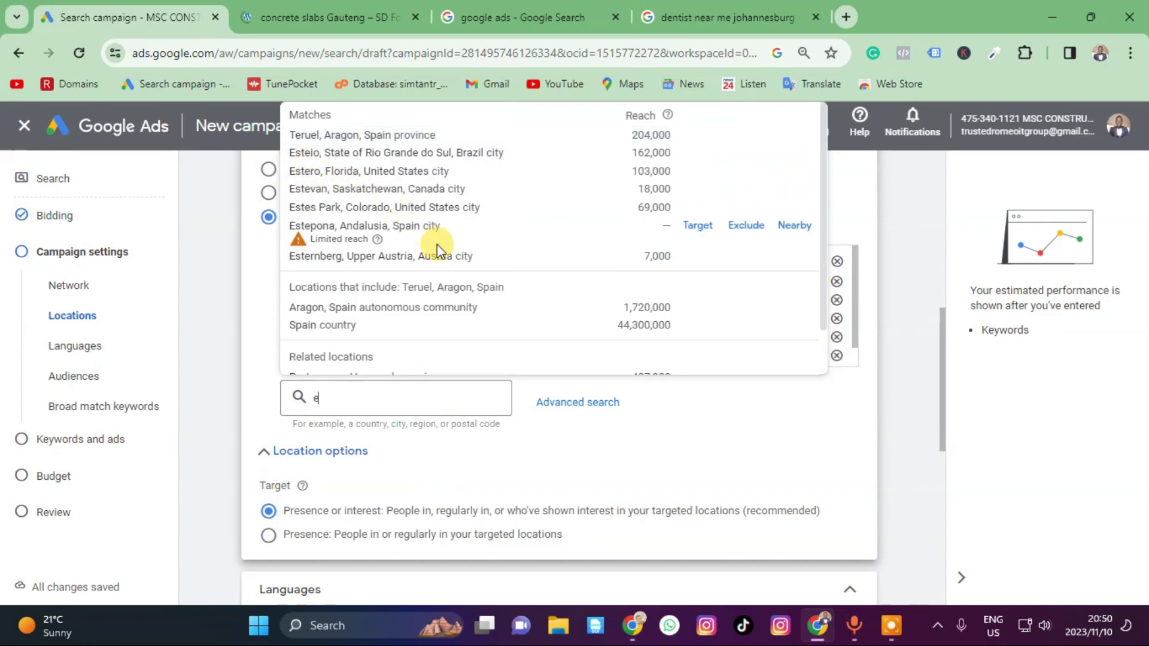
key(BackSpace)
key(BackSpace)
key(BackSpace)
text(ast)
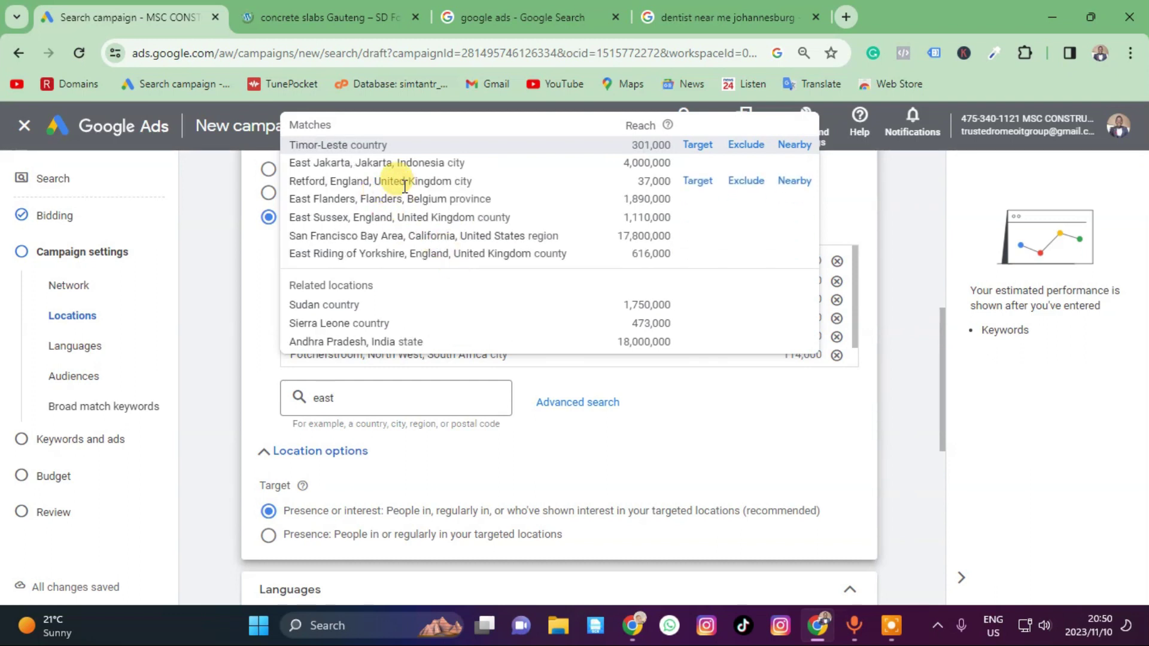
text(er)
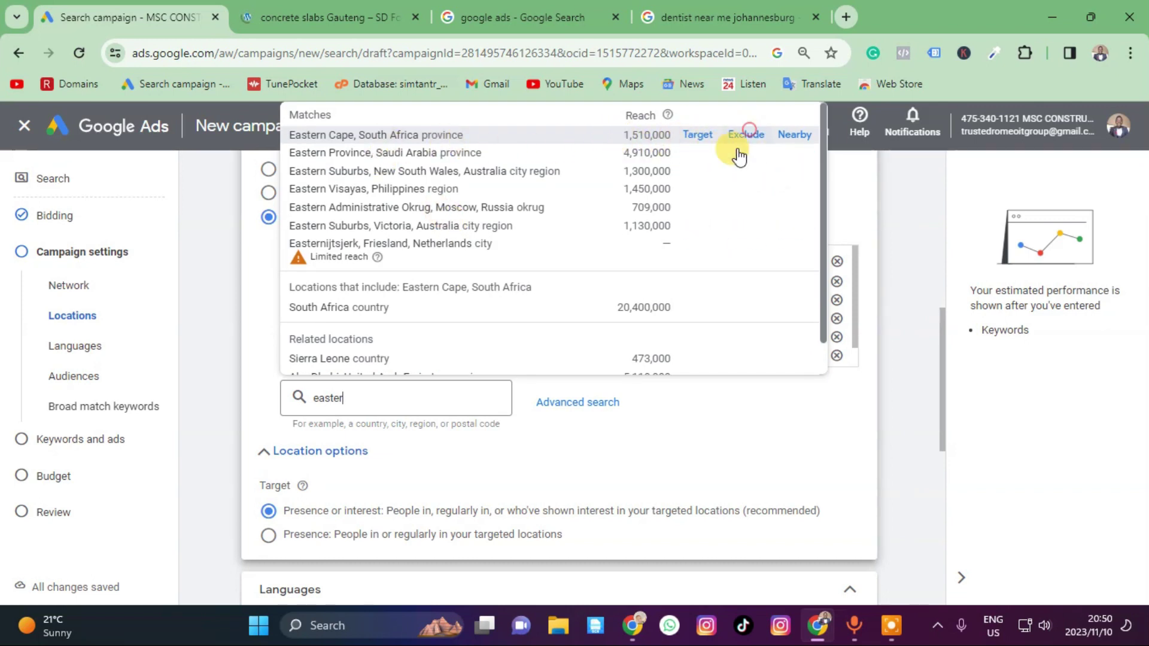
click(746, 133)
Limit location targeting to Presence, people in or regularly in the targeted locations, and remove English so the campaign covers all languages.
scroll(431, 472, down, 2)
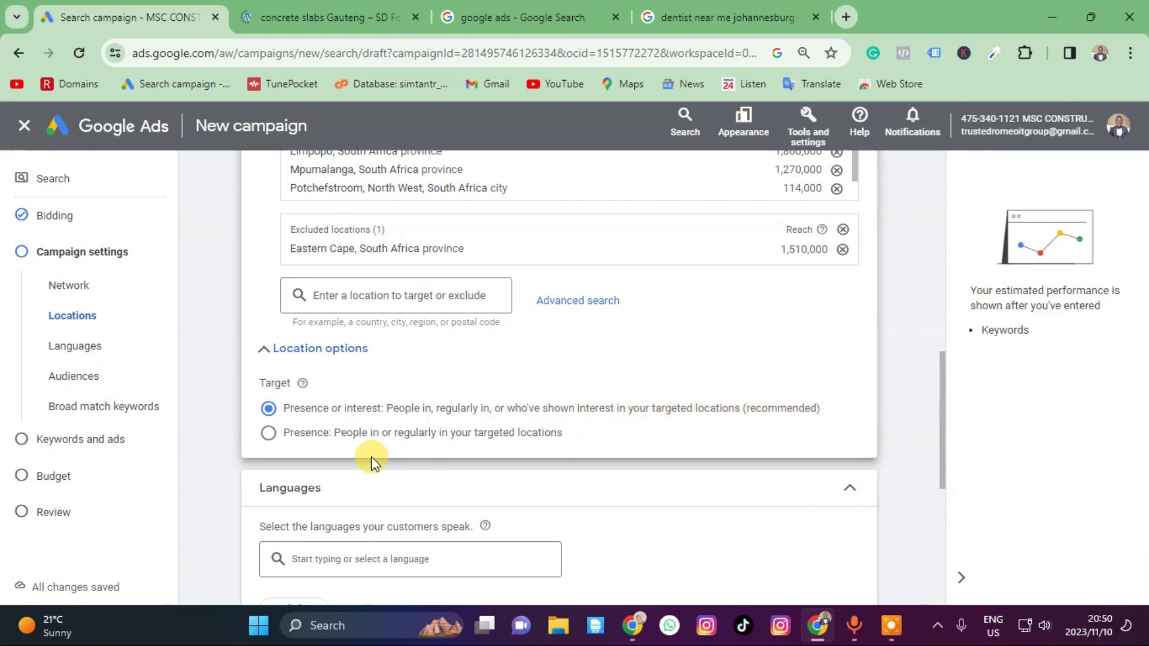
click(268, 432)
scroll(574, 458, down, 2)
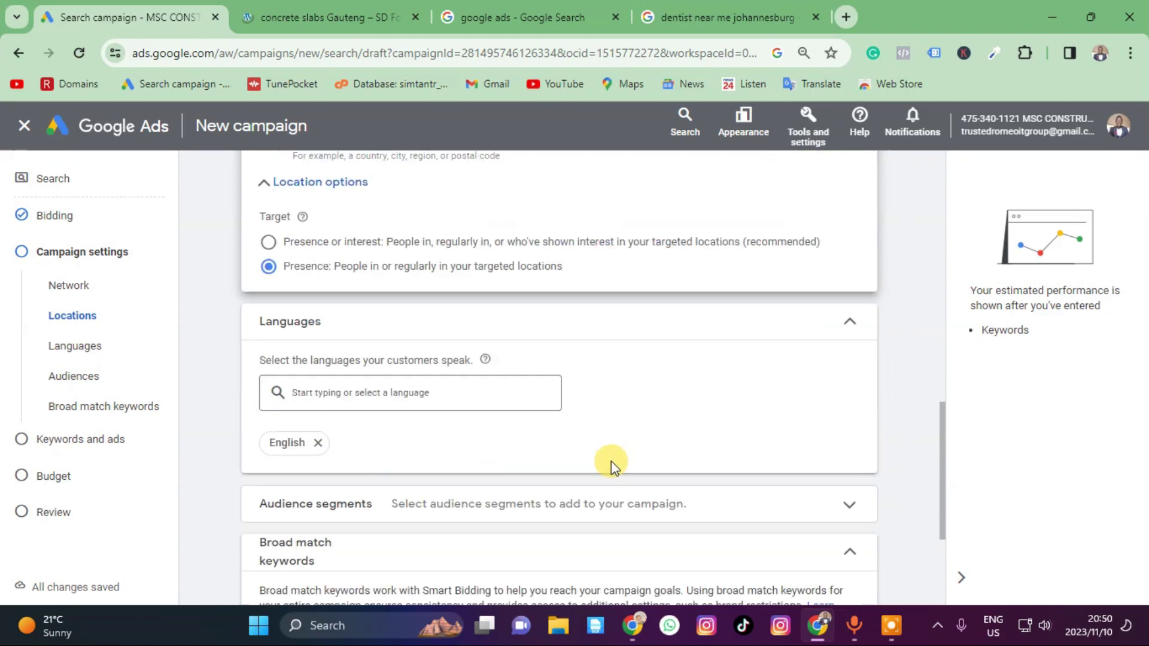
scroll(611, 465, up, 1)
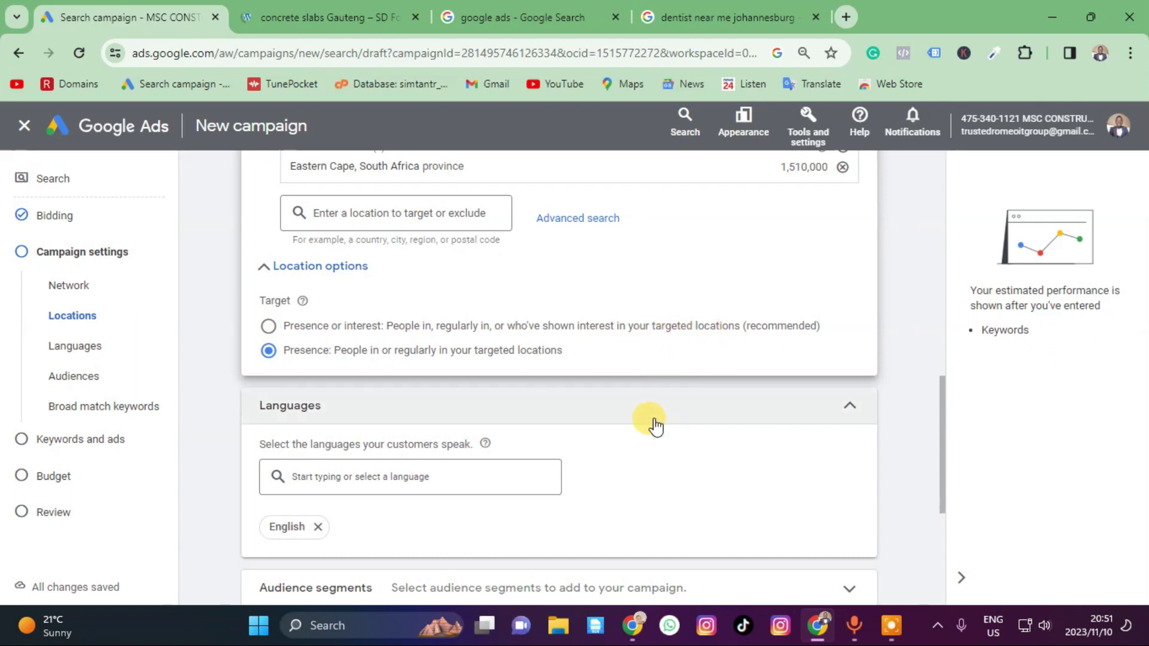
scroll(379, 465, down, 2)
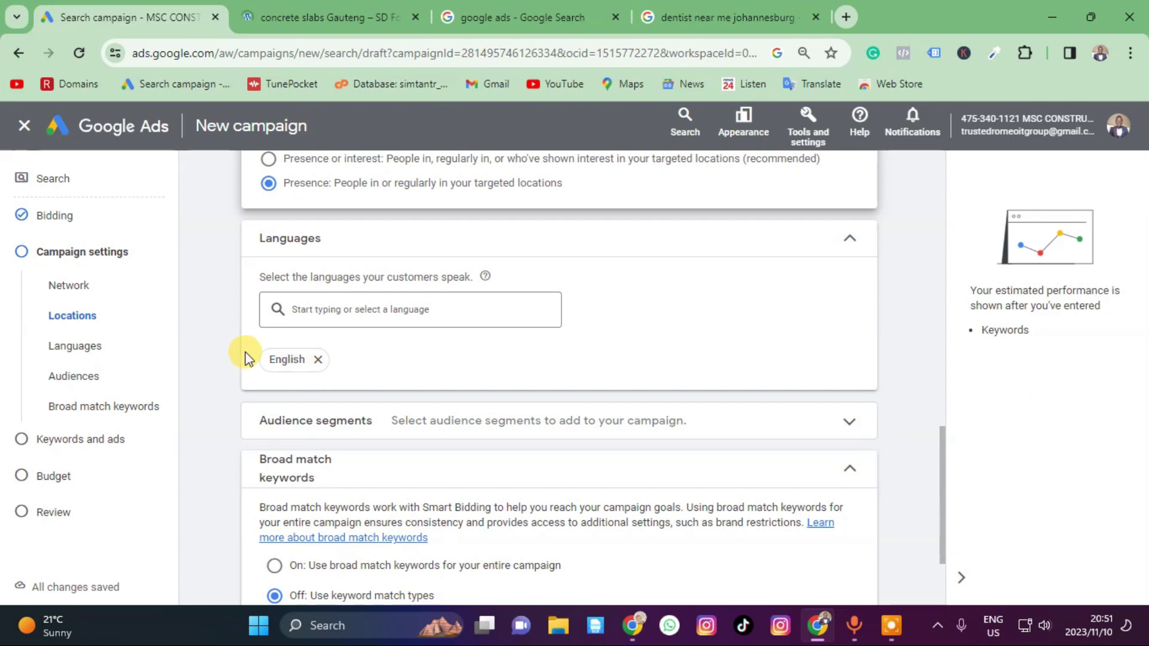
click(317, 361)
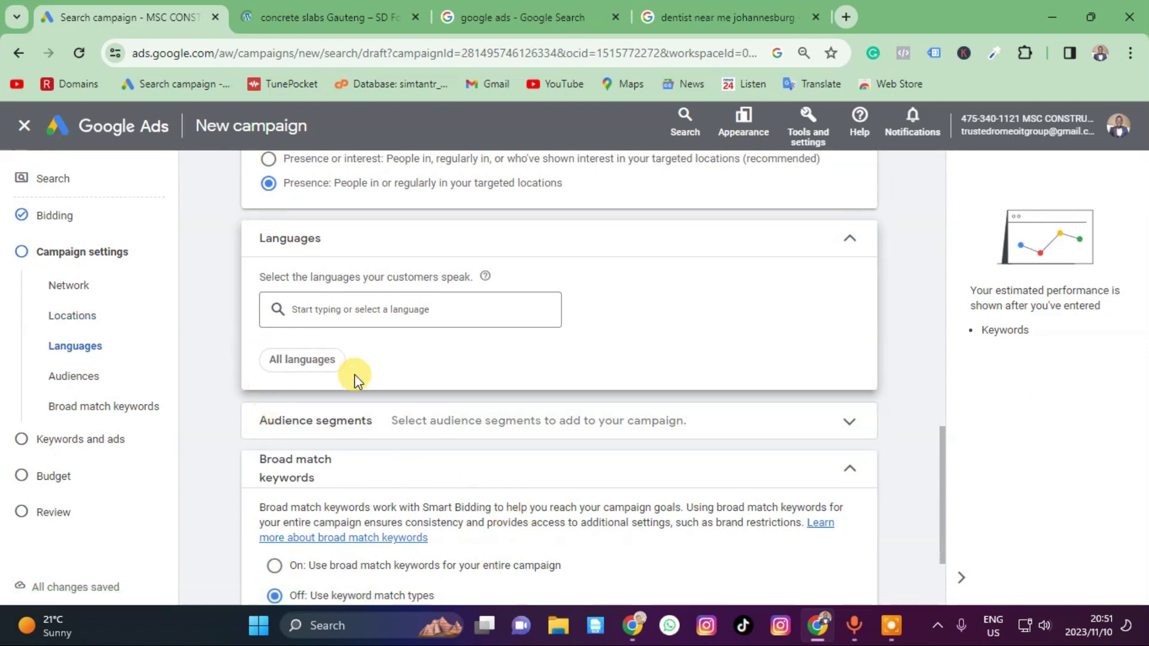
Expand the additional campaign settings and look over the audience segments and broad match keyword options.
scroll(448, 390, down, 2)
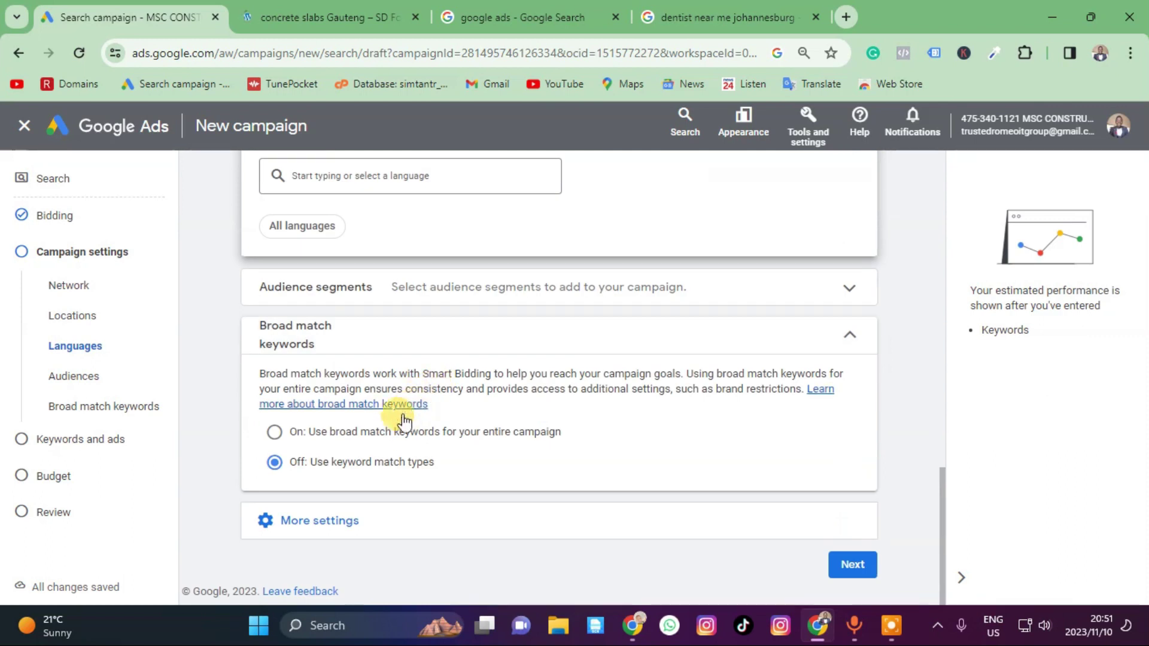
click(411, 518)
scroll(305, 418, down, 3)
scroll(303, 389, up, 2)
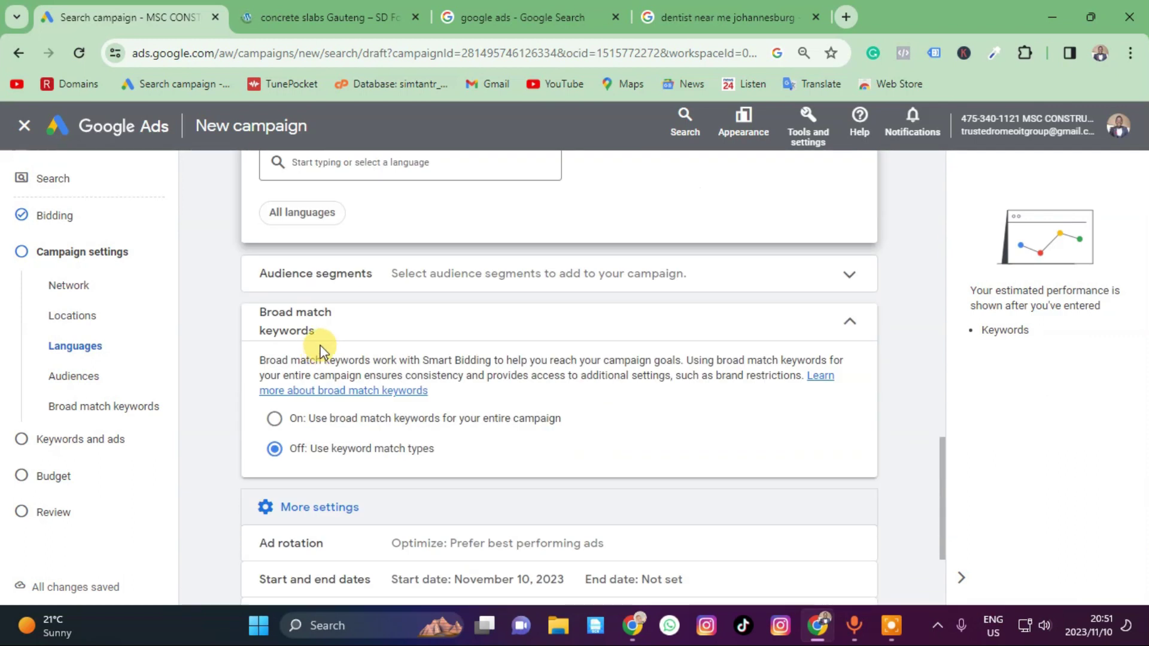
scroll(384, 418, down, 3)
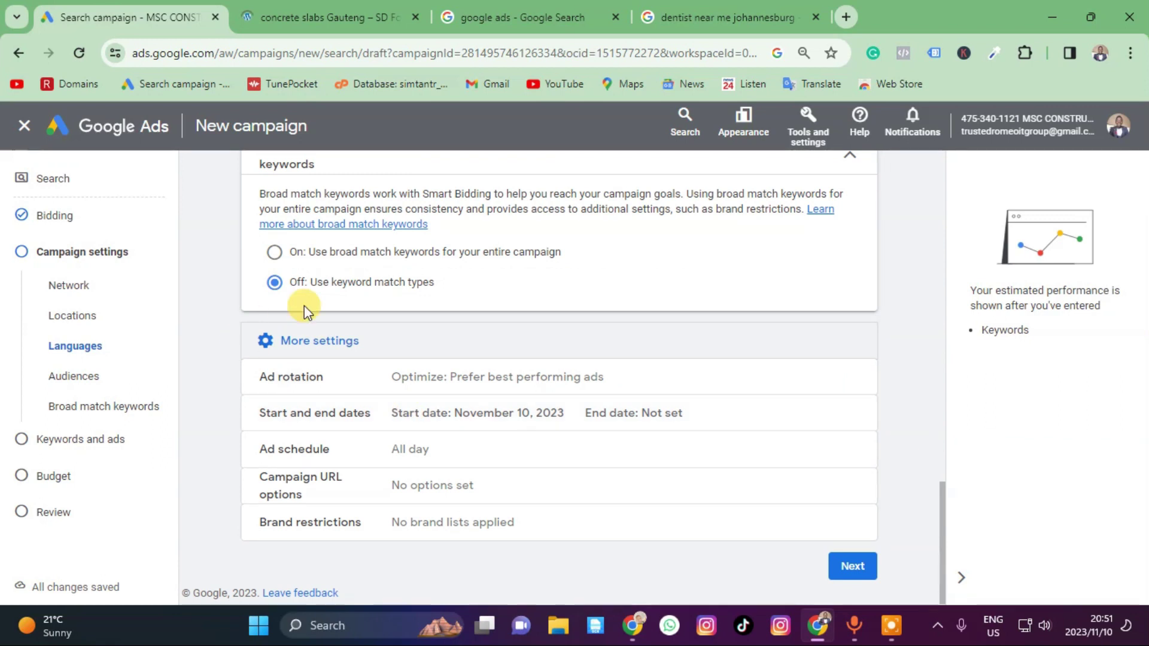
scroll(484, 306, up, 3)
click(369, 288)
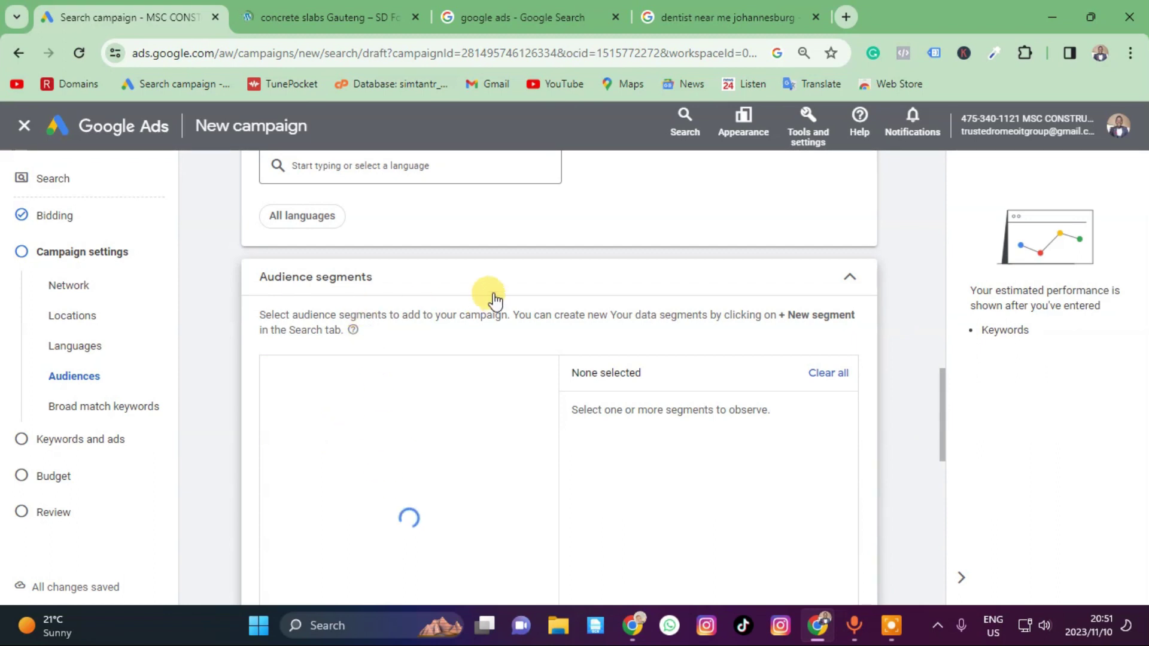
click(477, 269)
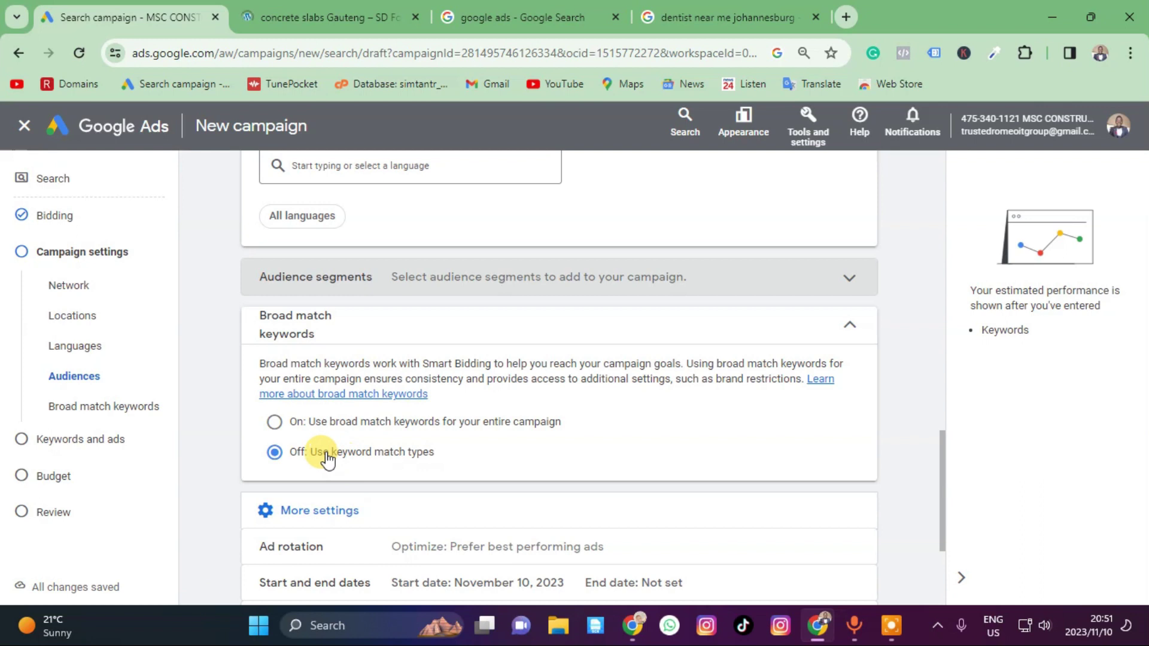
Set the campaign's end date to Dec 10, 2023.
scroll(248, 336, down, 1)
scroll(308, 477, down, 2)
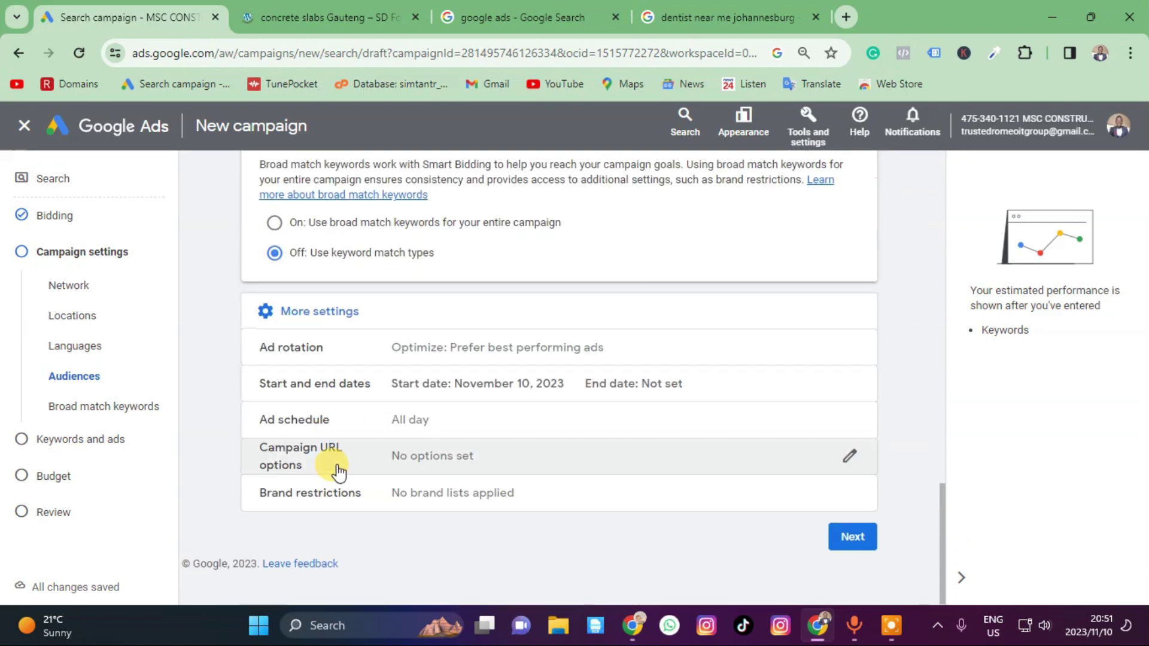
click(848, 389)
click(347, 480)
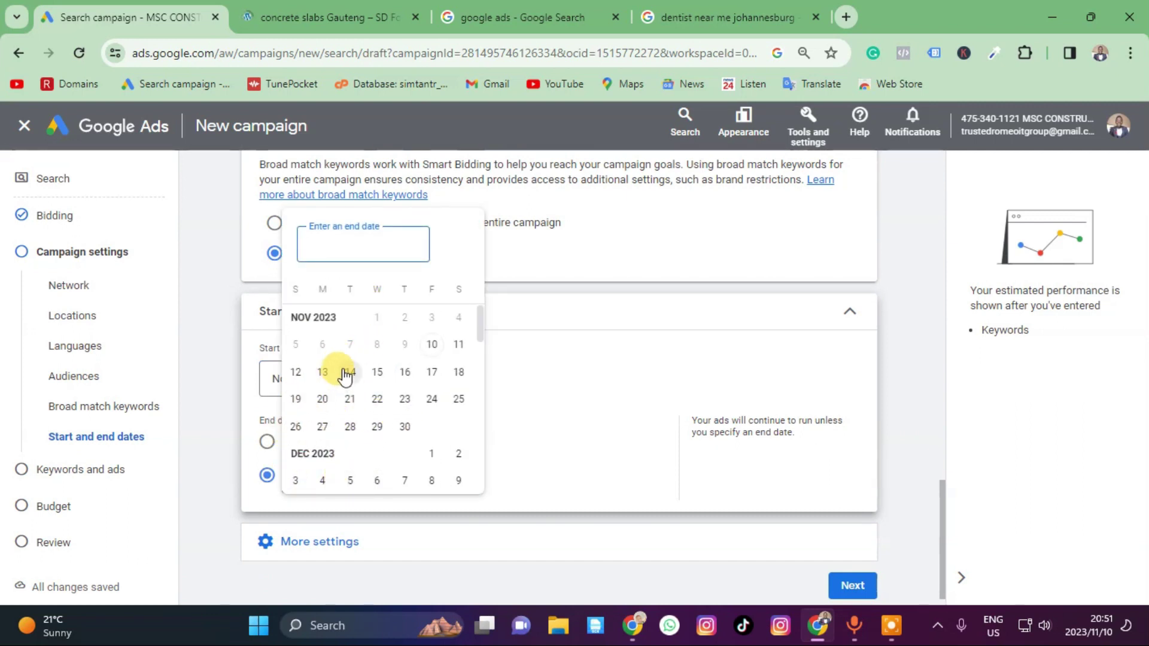
scroll(365, 443, down, 3)
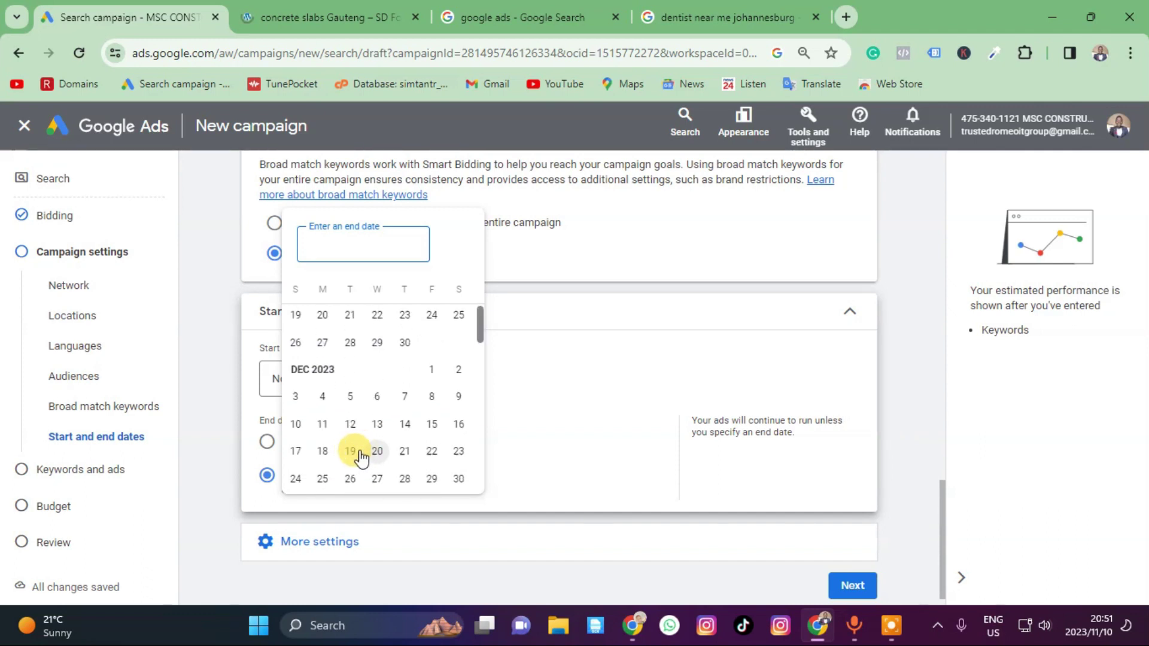
click(297, 425)
scroll(372, 456, down, 1)
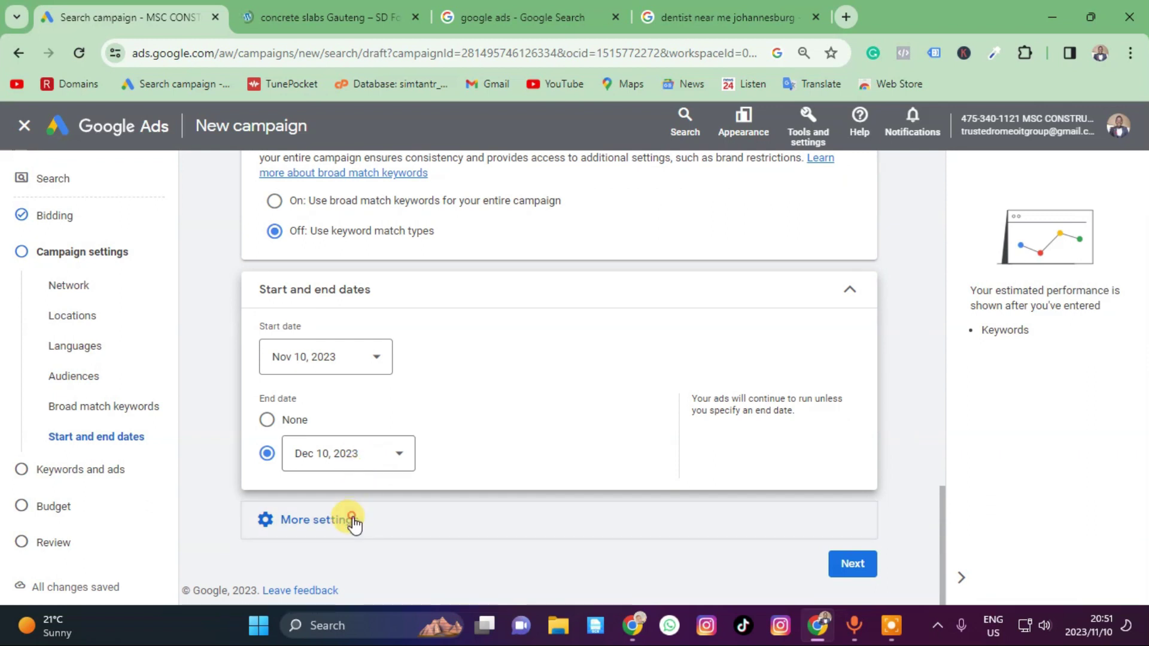
Look over the remaining additional campaign settings and continue to the Keywords and ads stage.
click(353, 520)
scroll(389, 482, down, 3)
scroll(335, 394, up, 5)
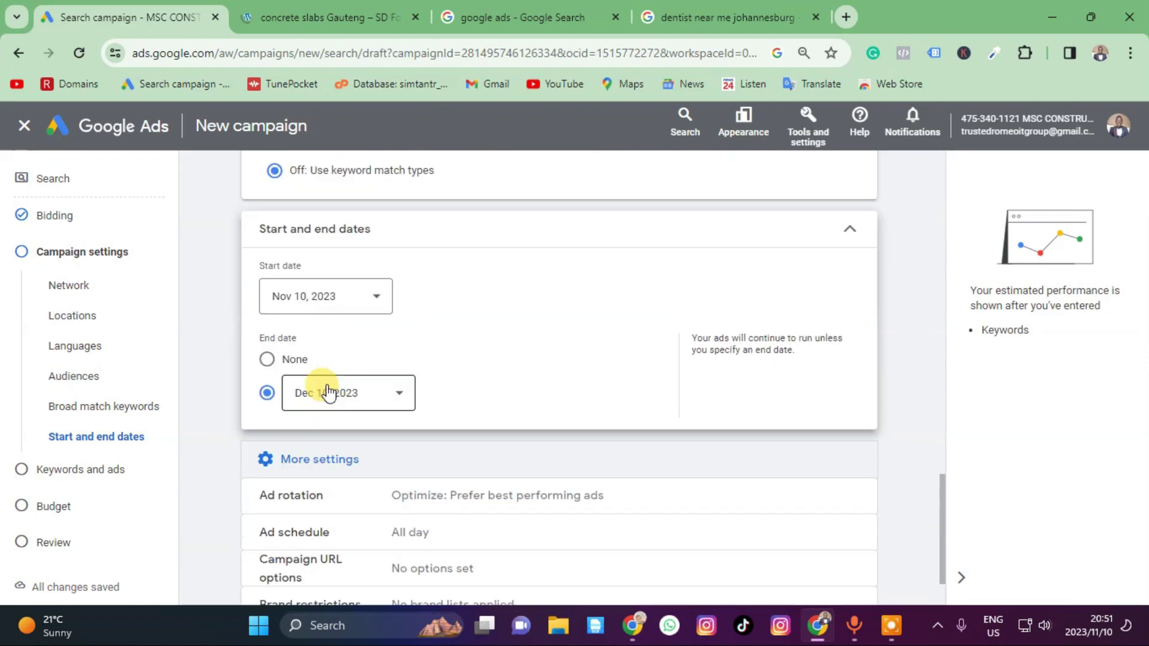
scroll(333, 460, down, 2)
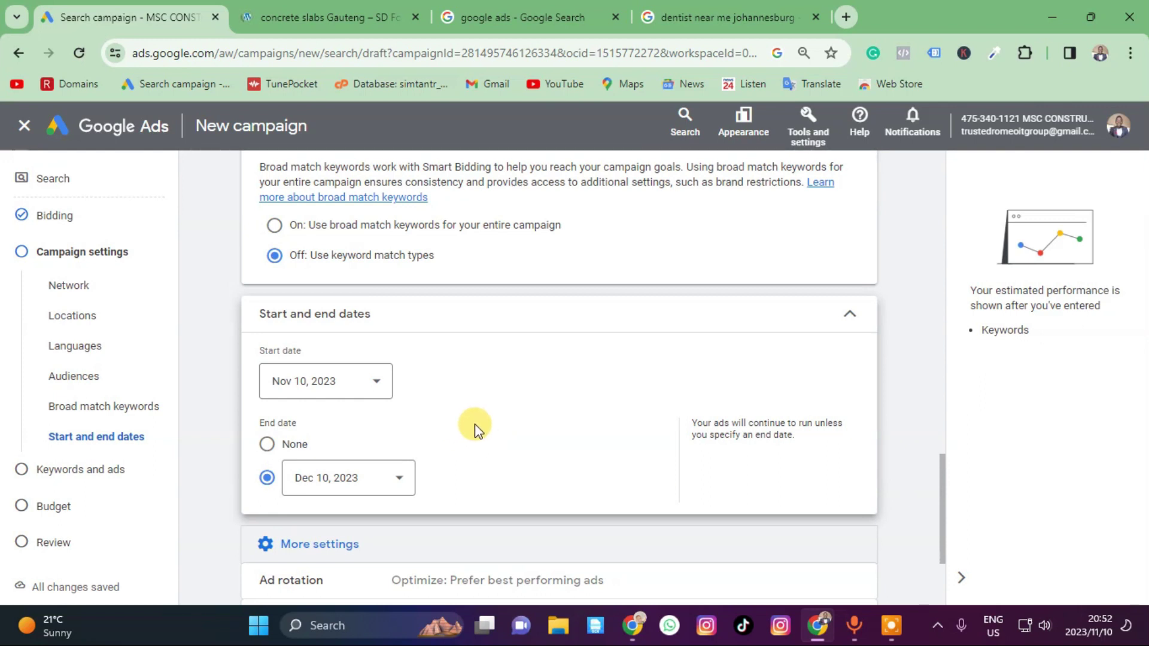
scroll(505, 449, down, 3)
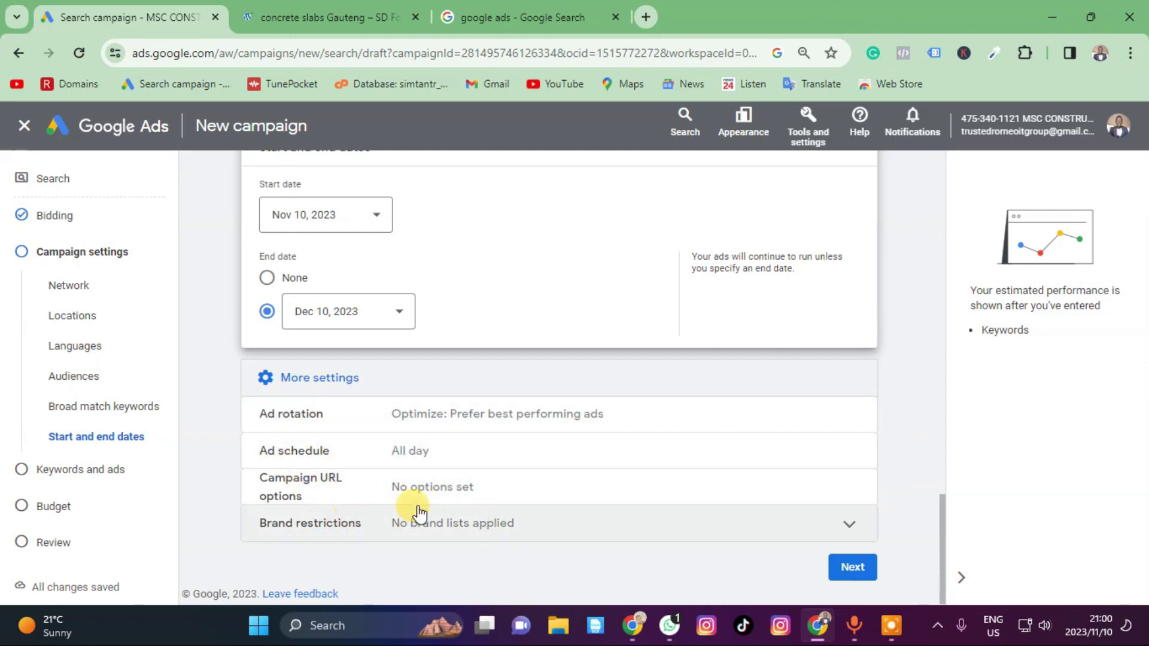
click(842, 577)
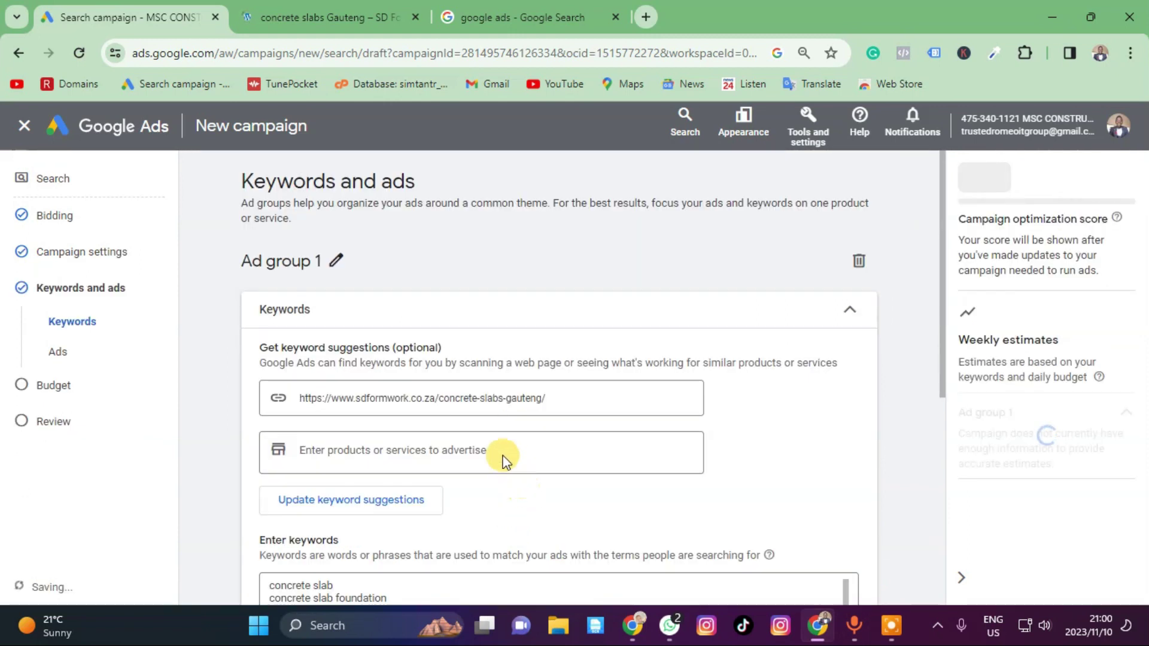
Rename Ad group 1 as "Concreate Slab".
scroll(361, 359, down, 2)
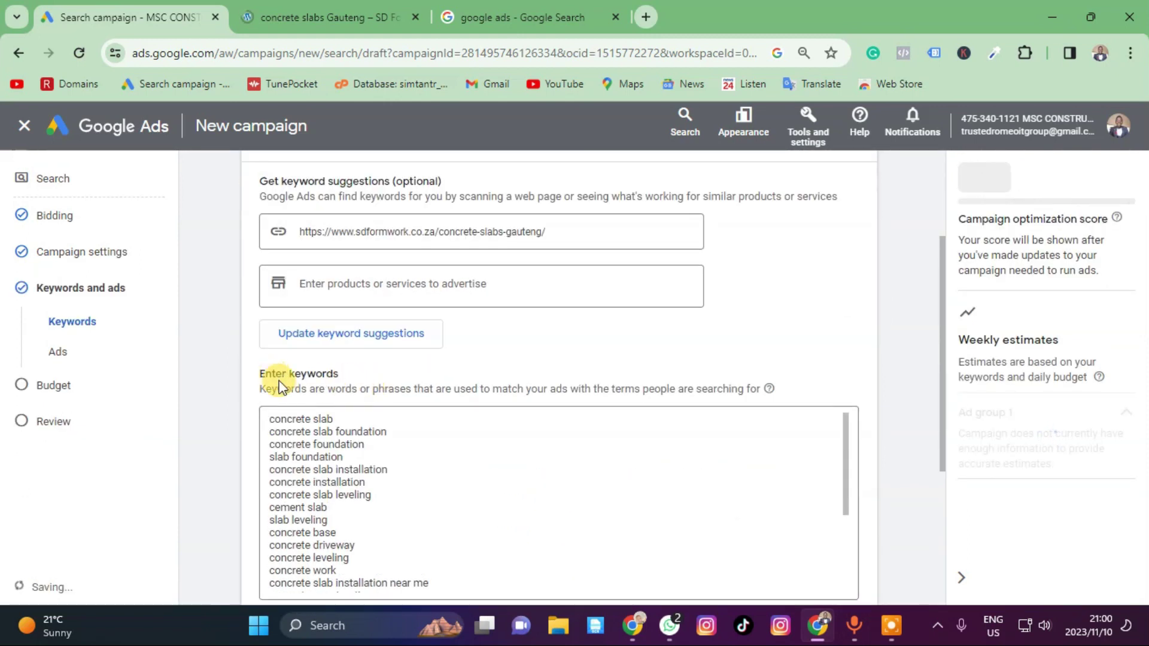
scroll(274, 376, up, 1)
scroll(301, 345, down, 2)
scroll(313, 336, up, 2)
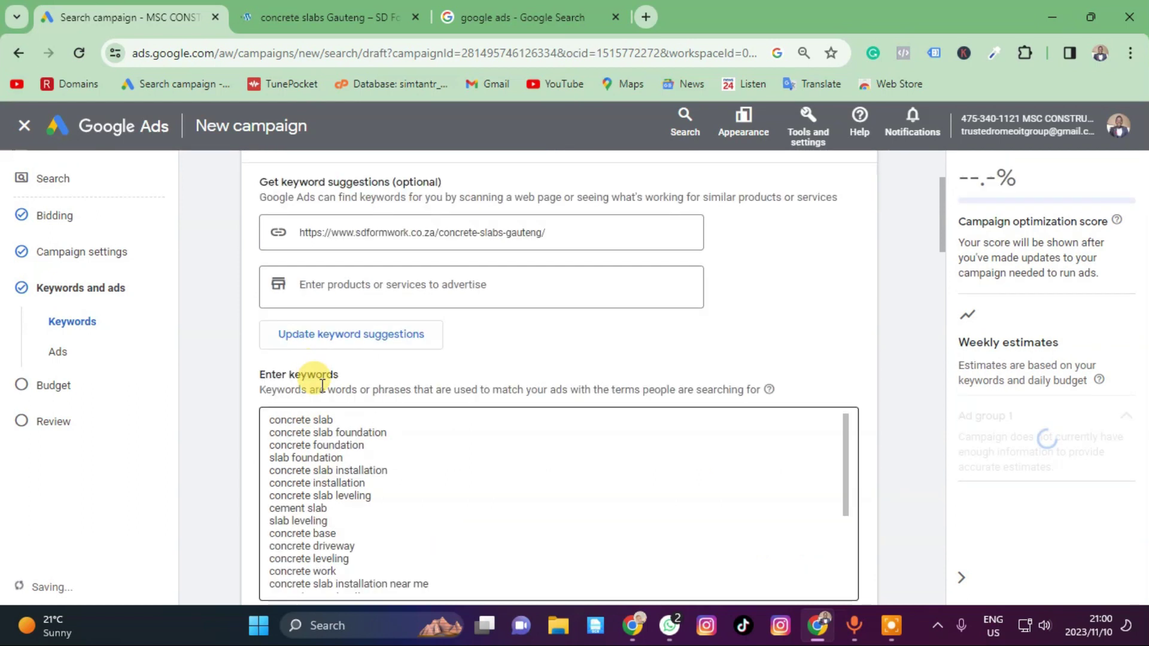
scroll(313, 455, down, 1)
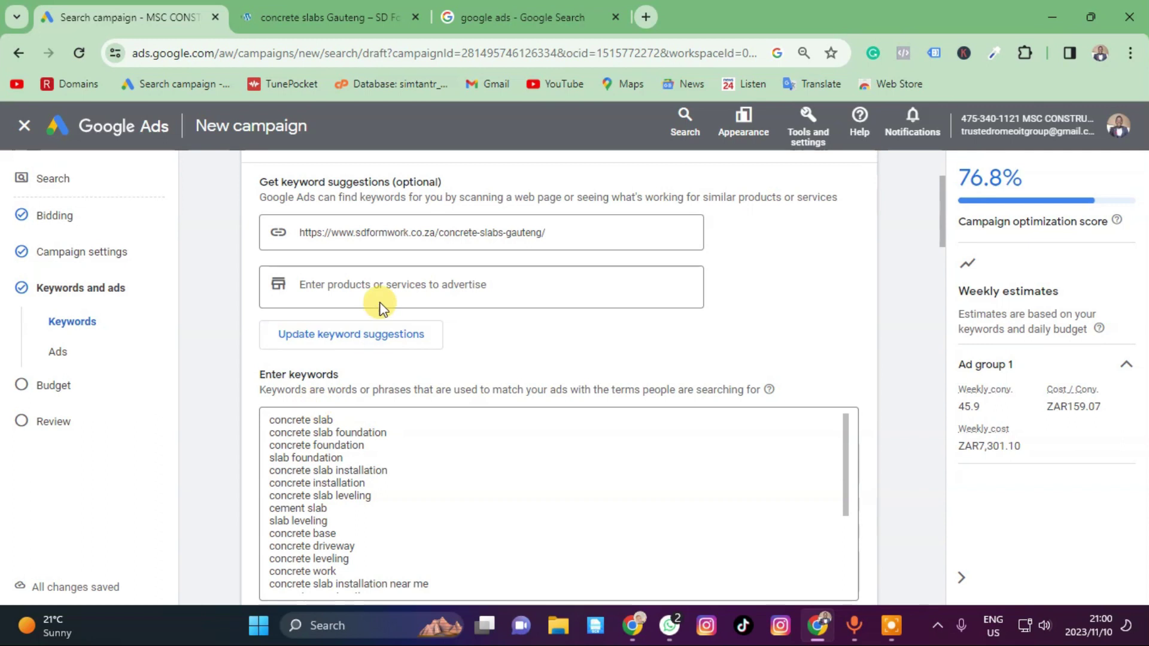
scroll(314, 359, up, 3)
click(334, 262)
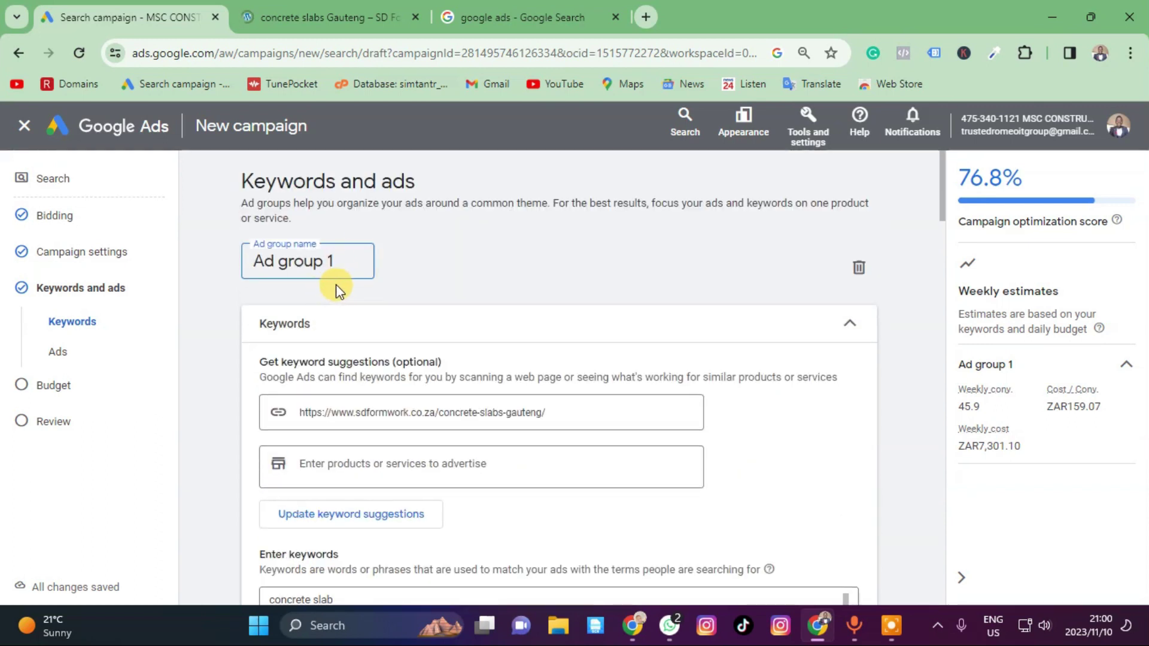
key(BackSpace)
key(BackSpace)
key(BackSpace)
key(BackSpace)
key(BackSpace)
key(BackSpace)
key(BackSpace)
key(BackSpace)
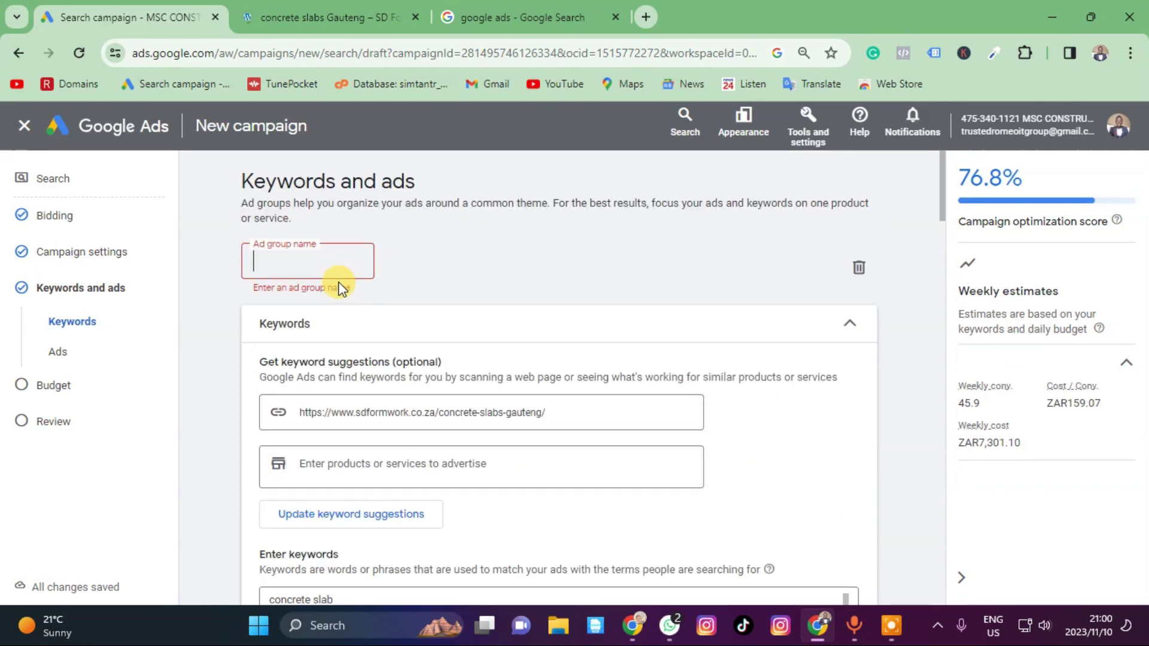
text(Concreate Slab)
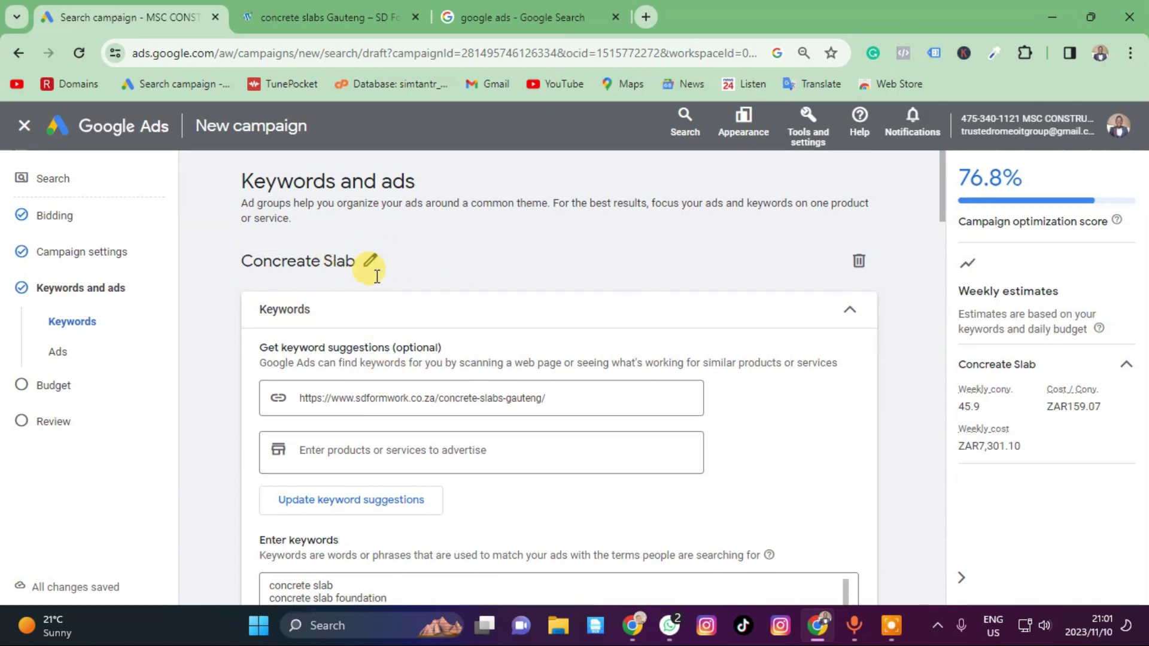
Enclose every keyword in the ad group's list, from concrete slab to concrete form, in double quotation marks.
scroll(329, 397, down, 5)
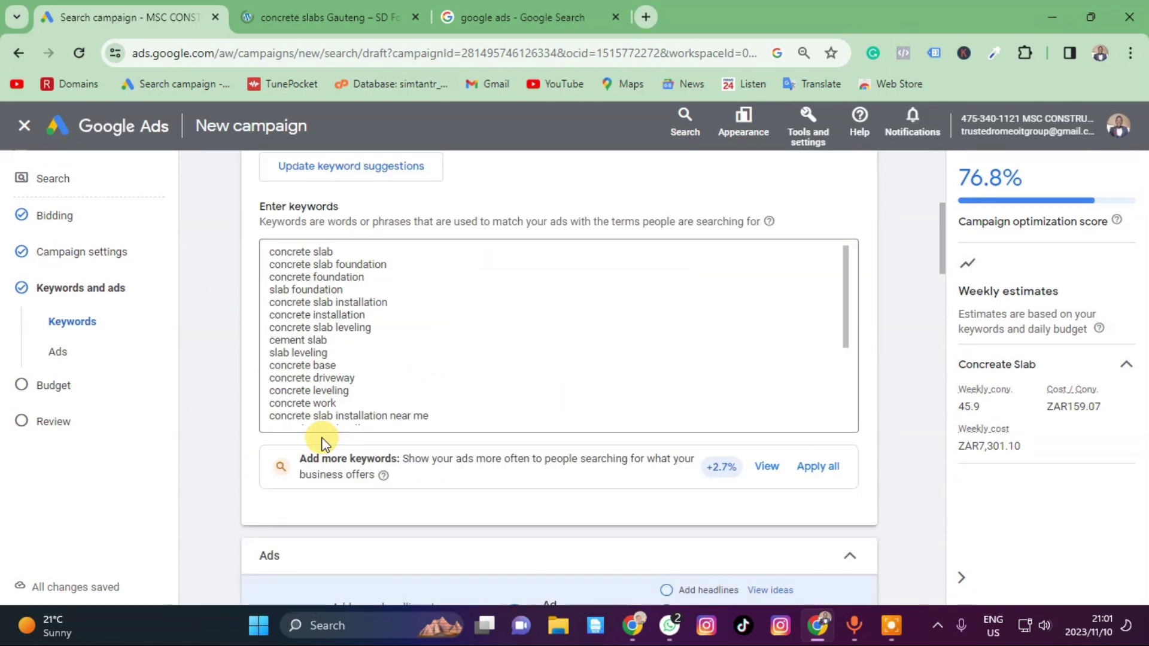
click(270, 250)
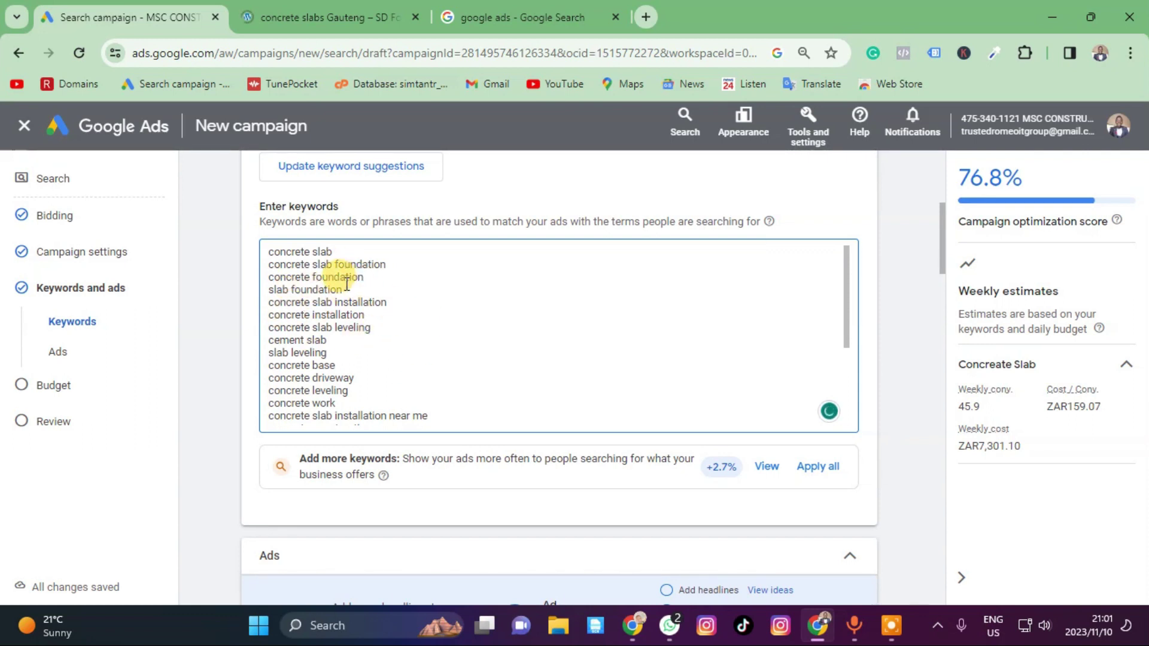
click(352, 250)
text(')
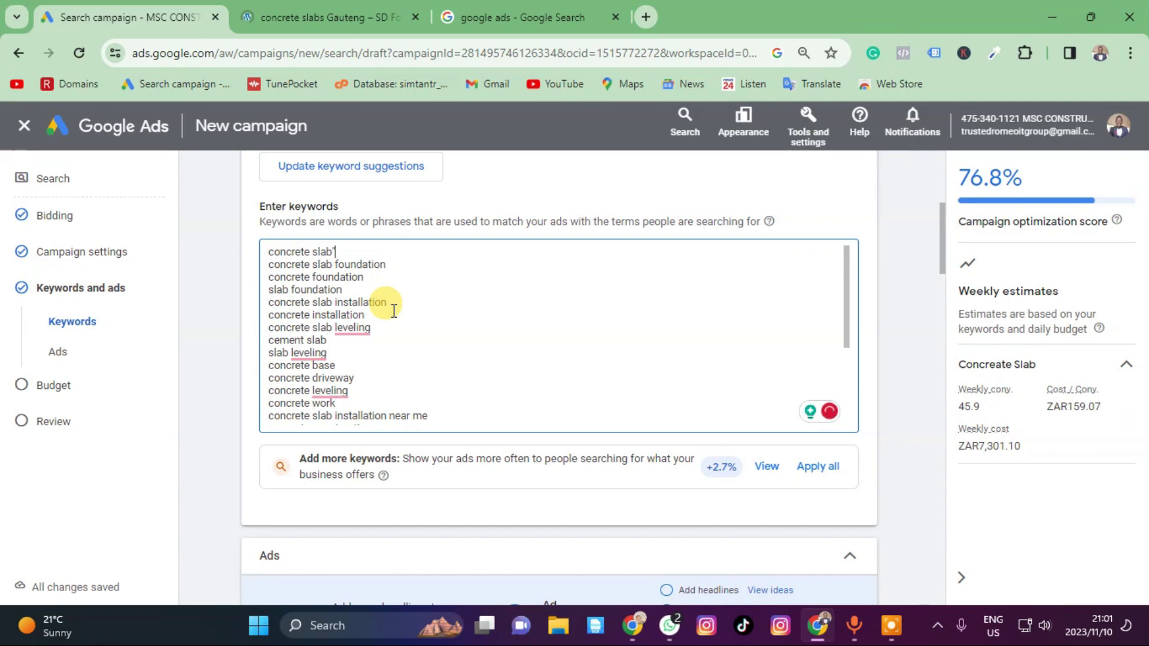
key(Left)
key(Left)
key(Left)
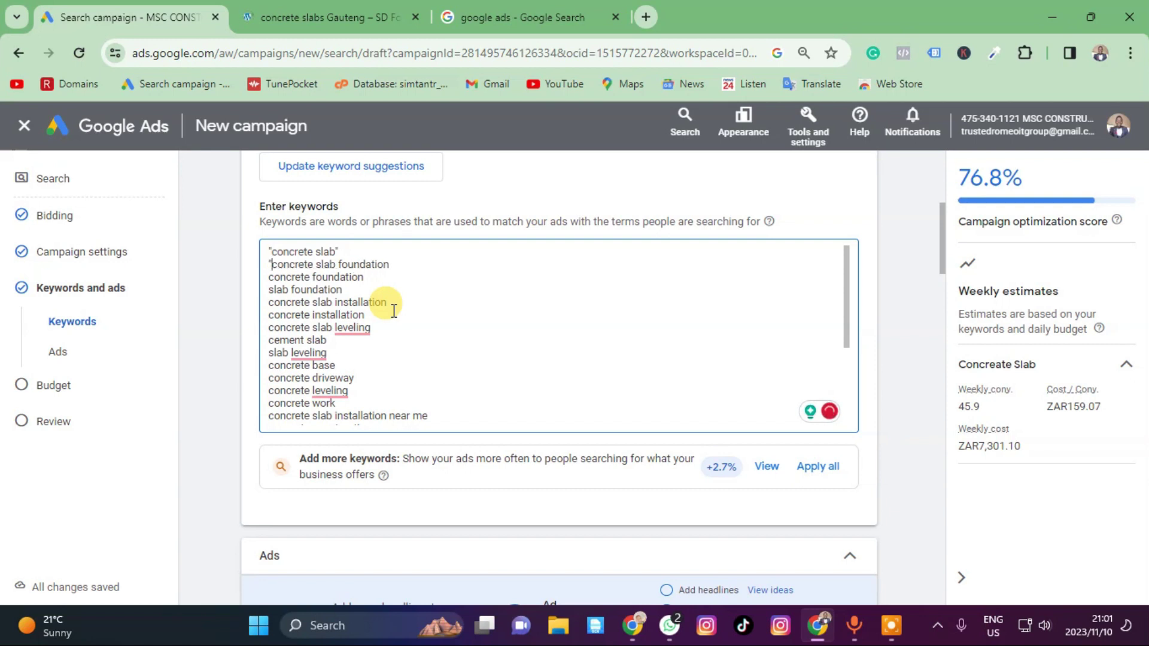
key(Right)
key(Right)
key(Right)
key(Right)
key(Right)
key(Right)
key(Right)
key(Right)
key(Right)
key(Right)
key(Right)
key(Right)
key(Right)
key(Home)
text(")
key(End)
text(")
key(Right)
text(")
key(End)
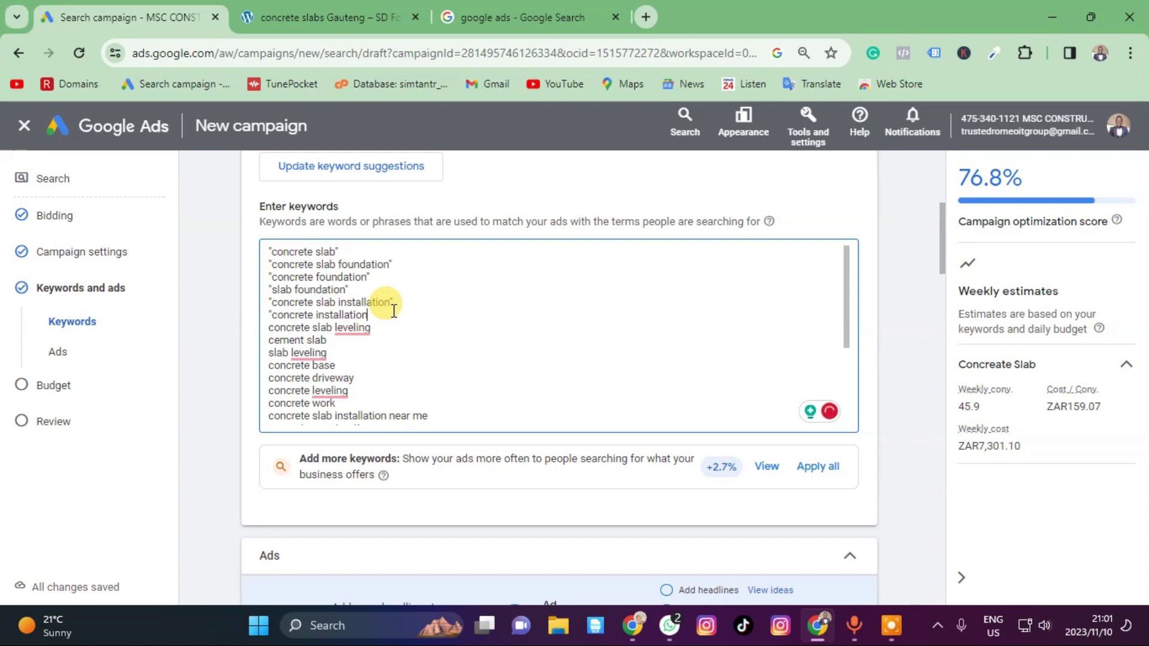
key(Home)
text(")
key(Down)
key(Home)
text(" ")
key(Down)
key(Home)
text(")
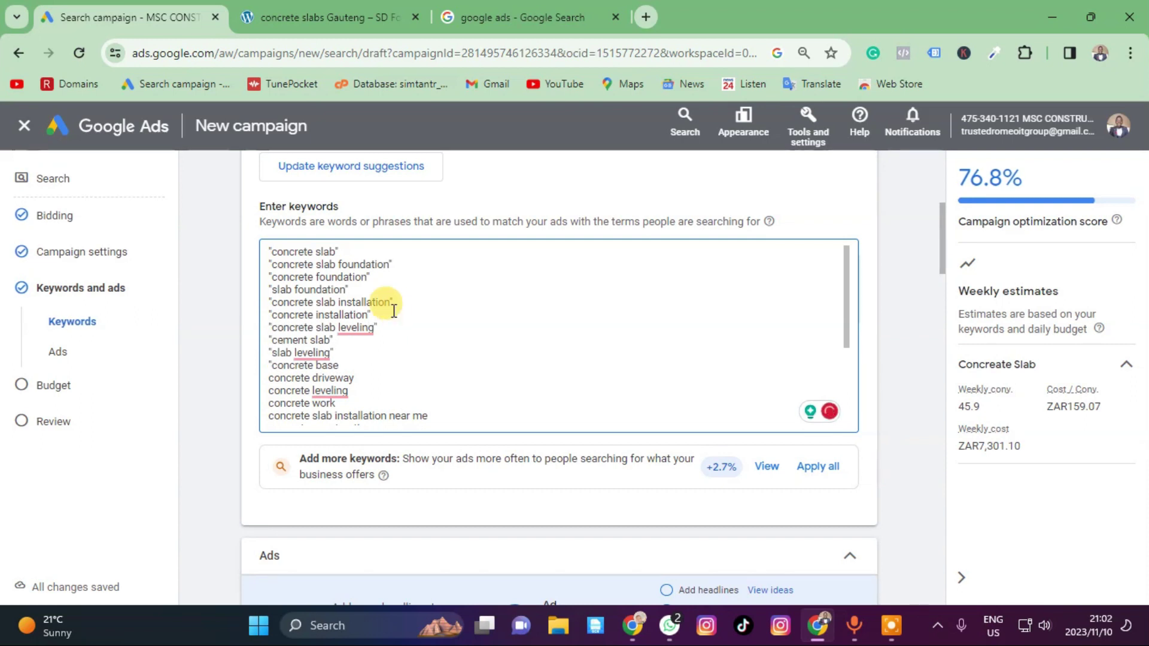
text(")
key(Down)
text(")
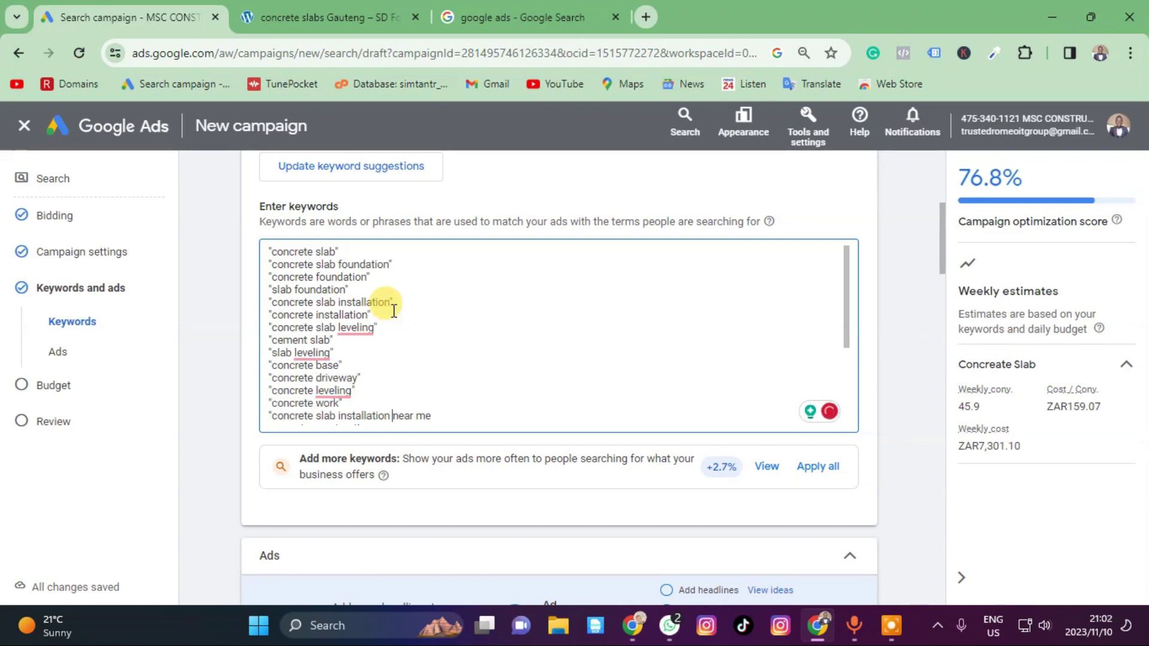
key(End)
text(")
key(Right)
text(")
key(Down)
key(Down)
key(Down)
key(Down)
key(Down)
key(Down)
key(Down)
key(Home)
text(")
key(End)
text(" )
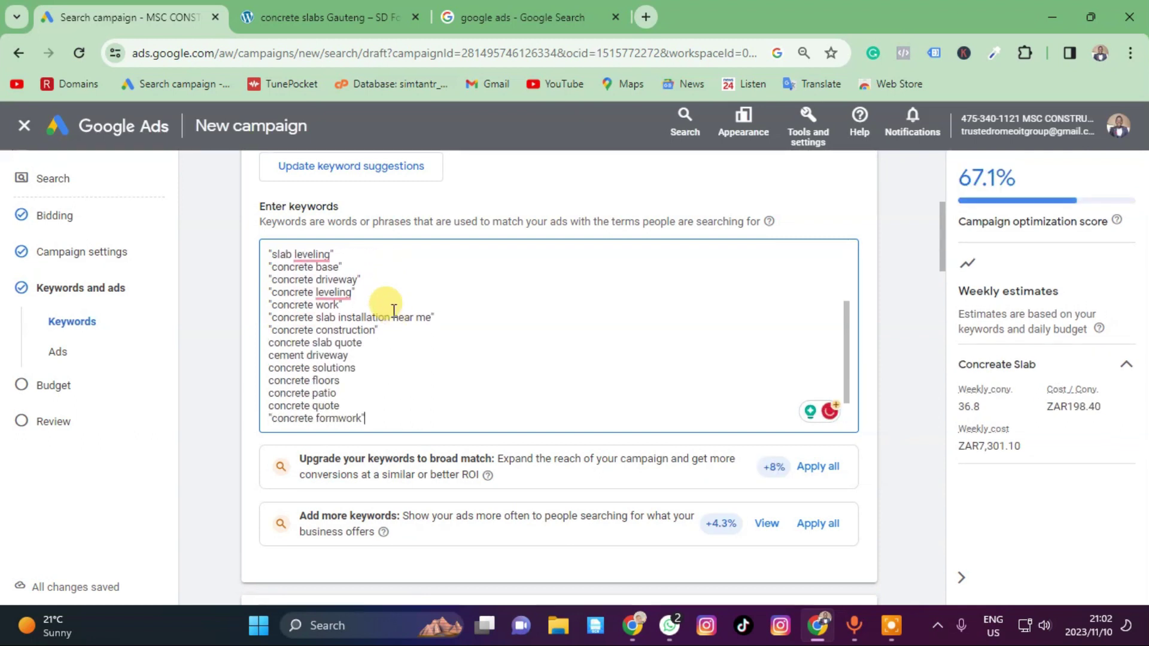
text(")
key(End)
text(")
key(Down)
text(")
key(Home)
text(")
key(Down)
key(Down)
key(Down)
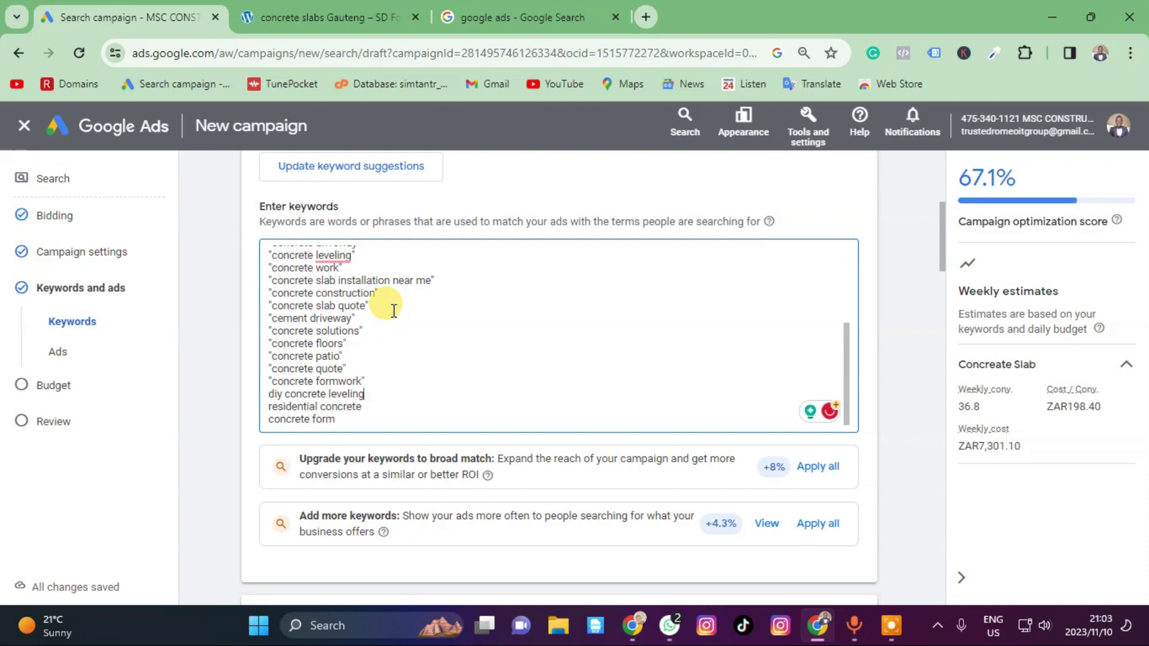
text(")
key(Home)
text(")
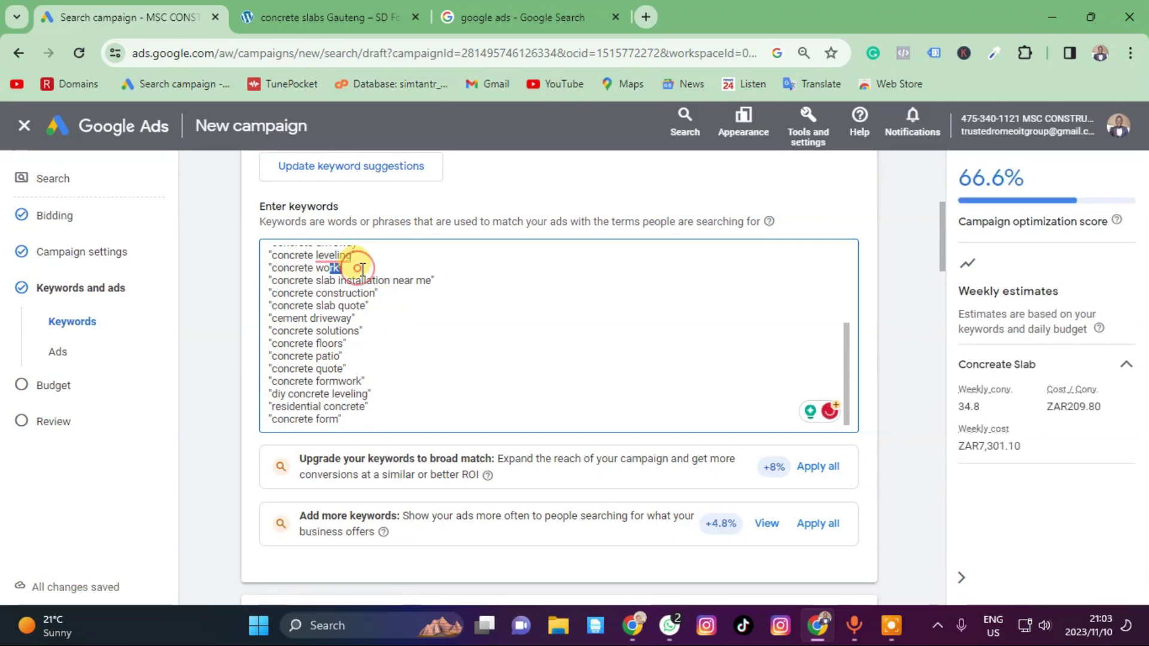
Remove the "concrete work" keyword and look over the rest of the quoted keyword list.
key(BackSpace)
scroll(436, 359, up, 2)
scroll(548, 389, down, 5)
scroll(572, 377, up, 3)
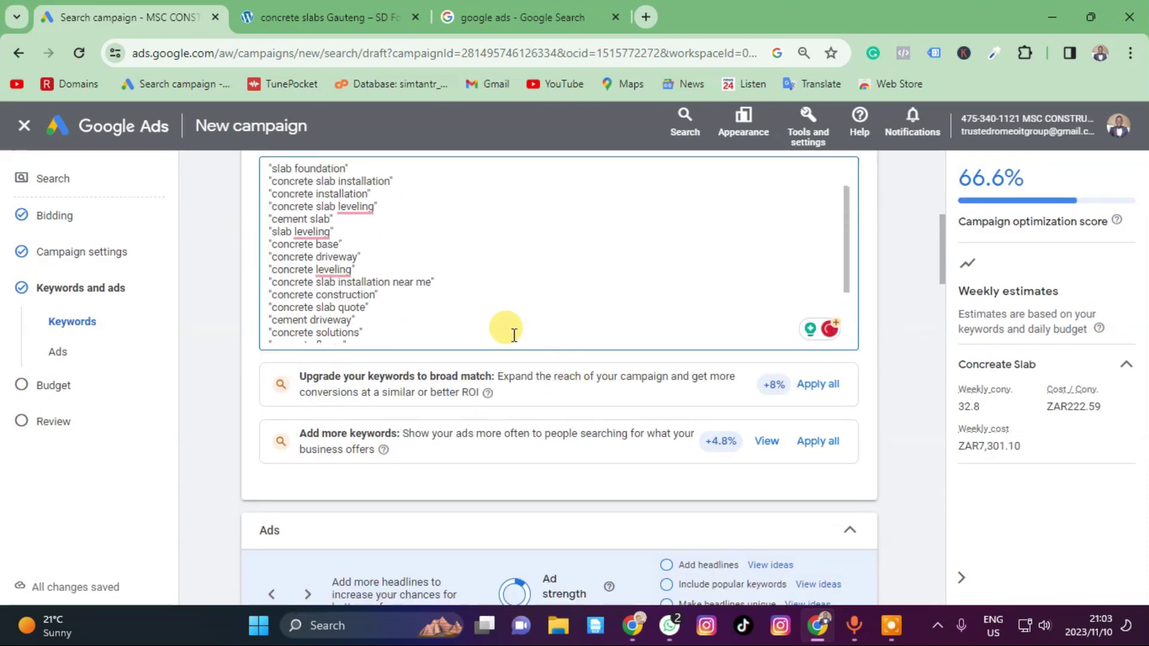
scroll(513, 335, up, 3)
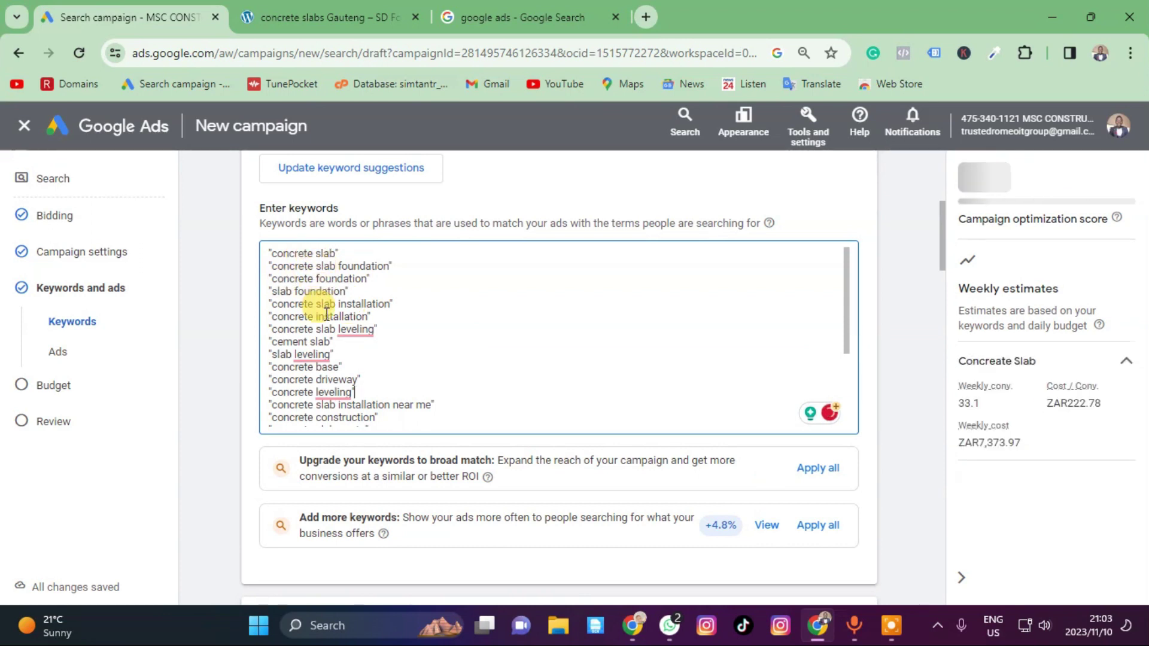
scroll(328, 305, down, 3)
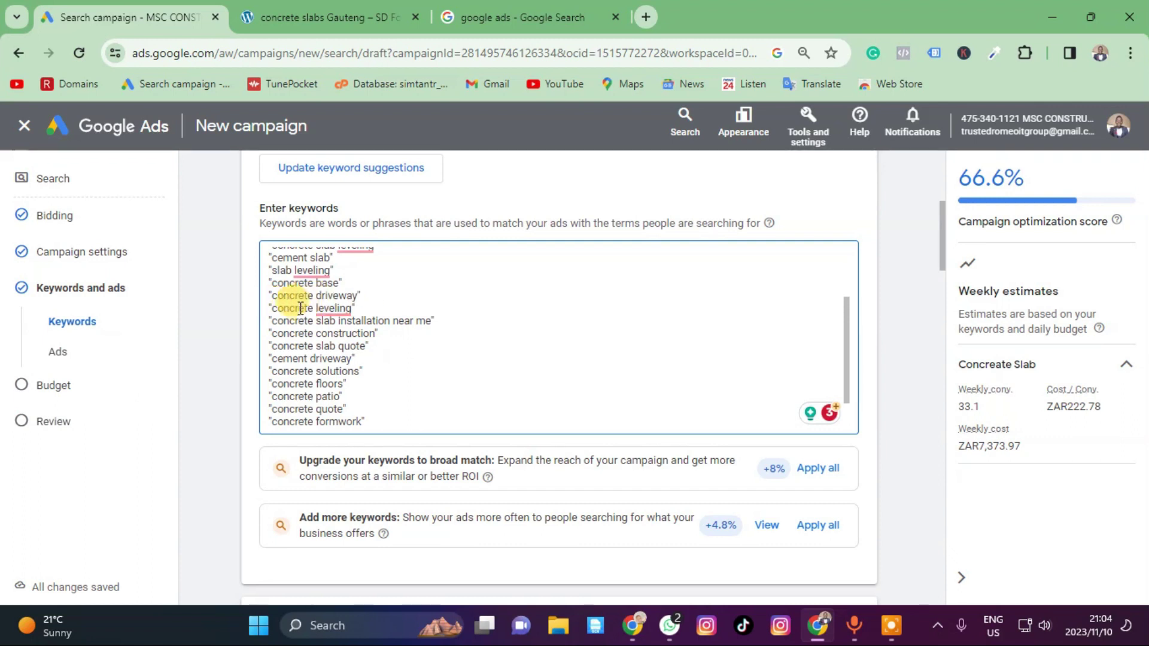
scroll(293, 305, up, 4)
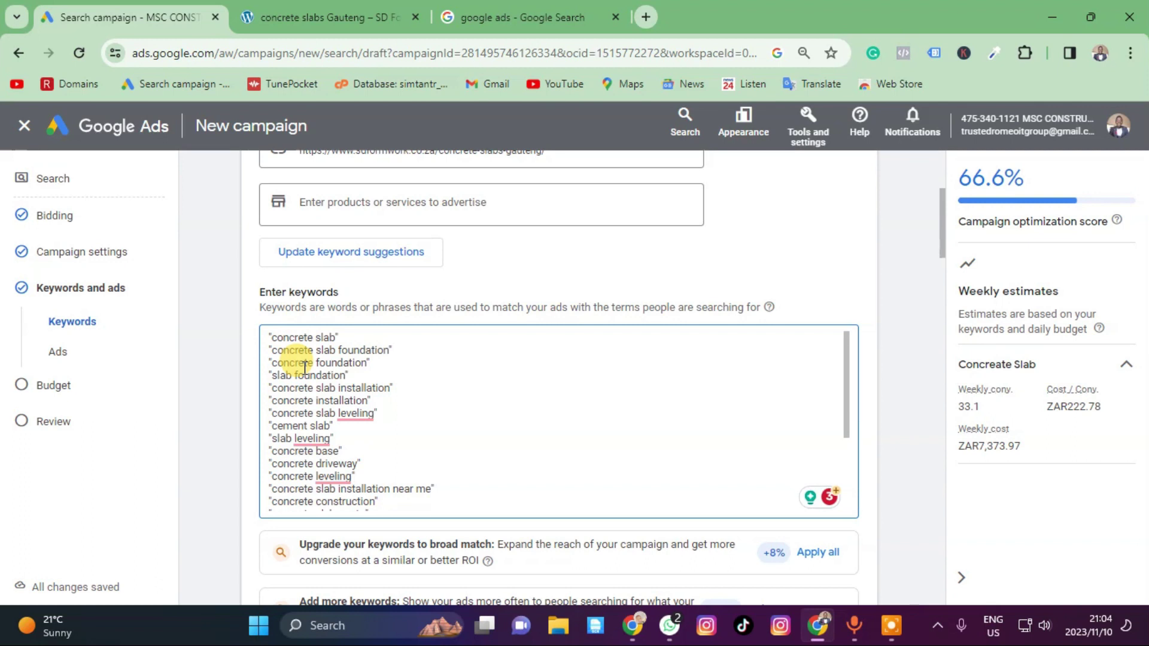
scroll(336, 370, down, 6)
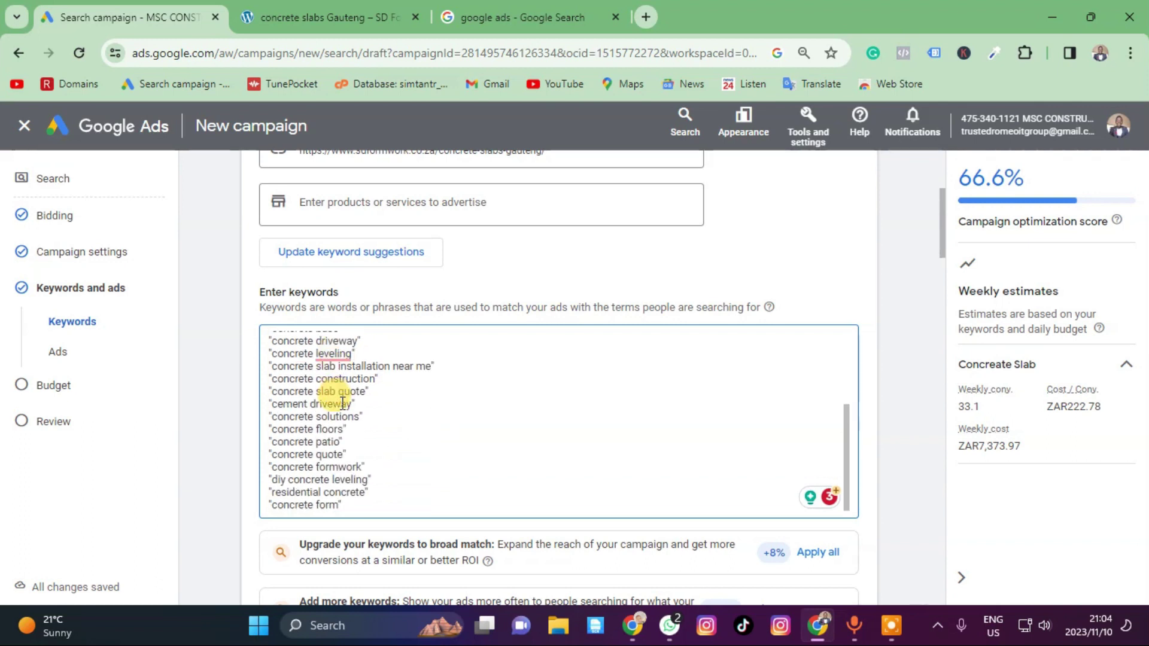
Check that the ad's final URL points to the concrete-slabs-gauteng/ page of the website.
scroll(361, 263, down, 8)
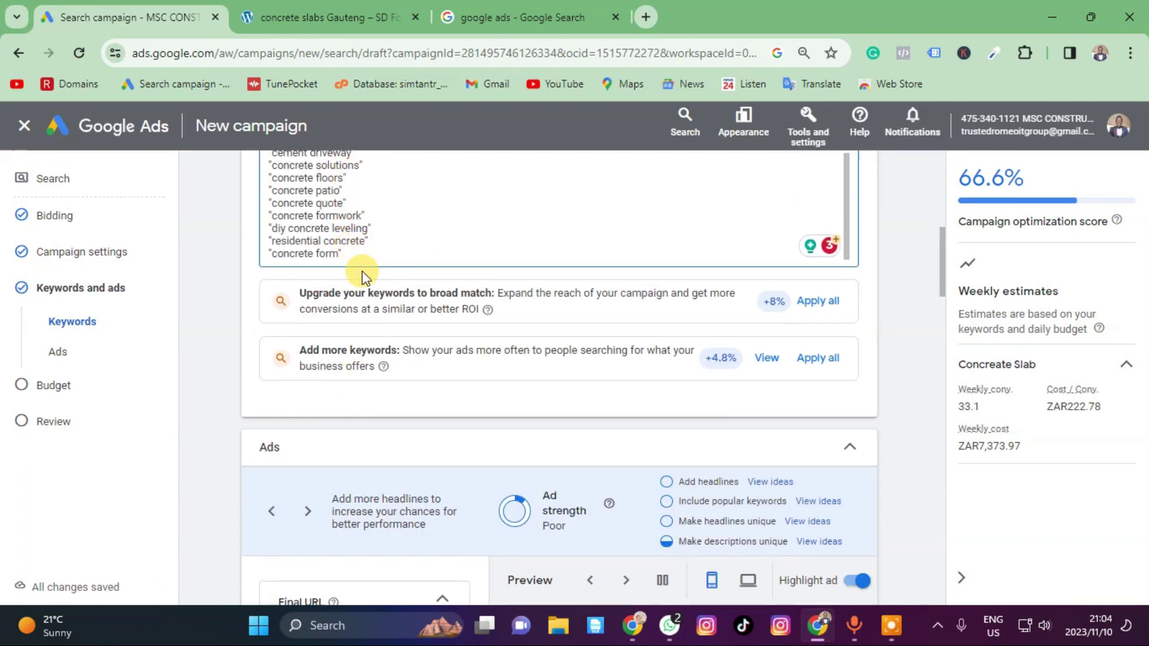
scroll(359, 377, down, 3)
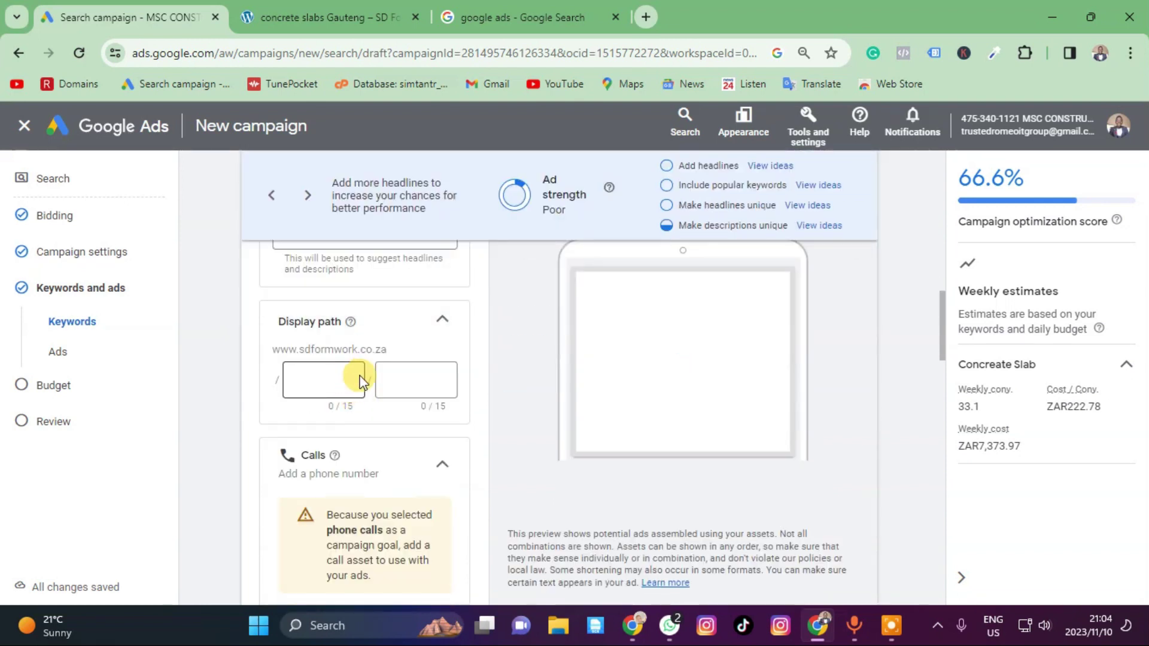
scroll(356, 324, up, 3)
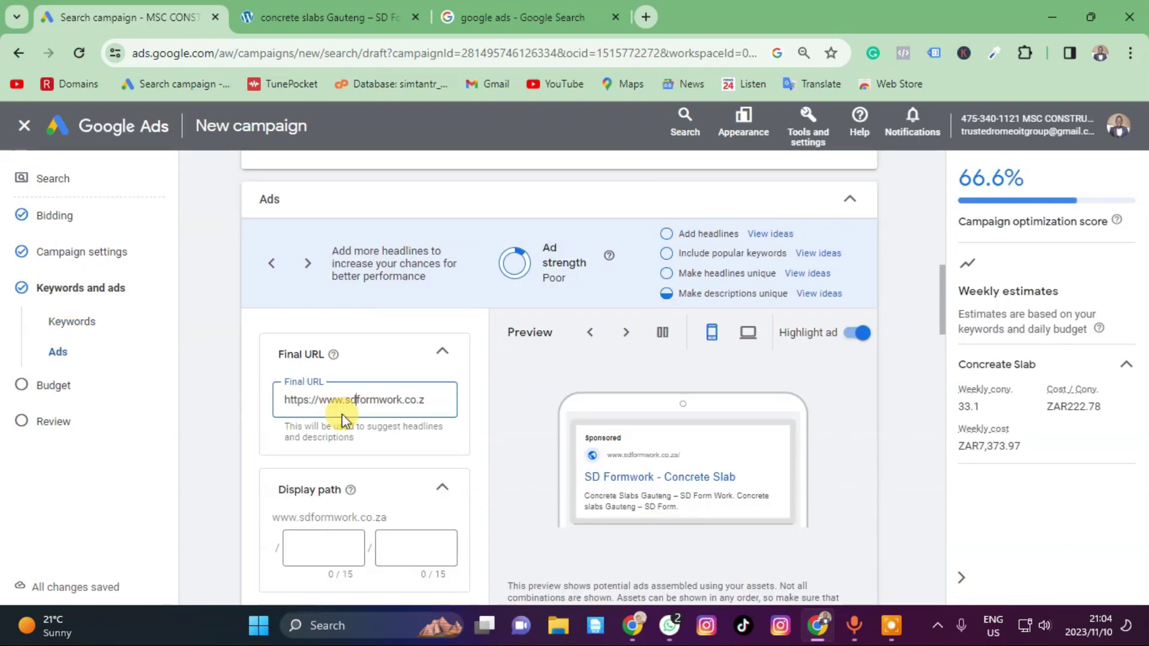
text(concrete-slabs-gauteng/)
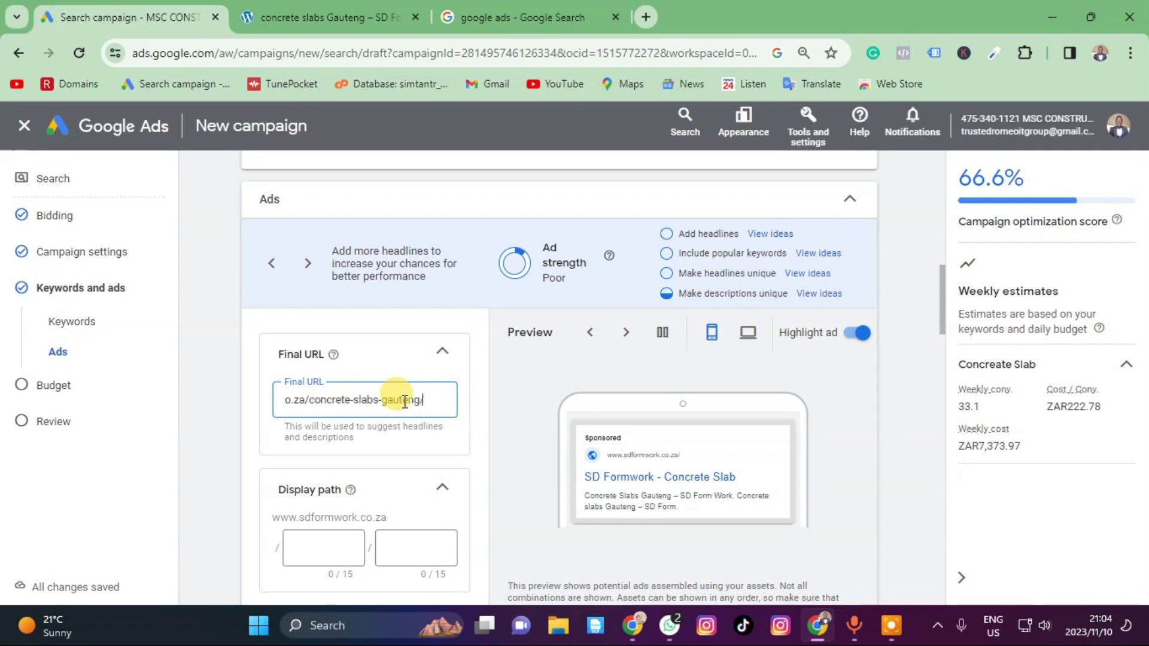
Set the ad's display path to "Get Free" followed by "Qoute".
scroll(355, 430, down, 3)
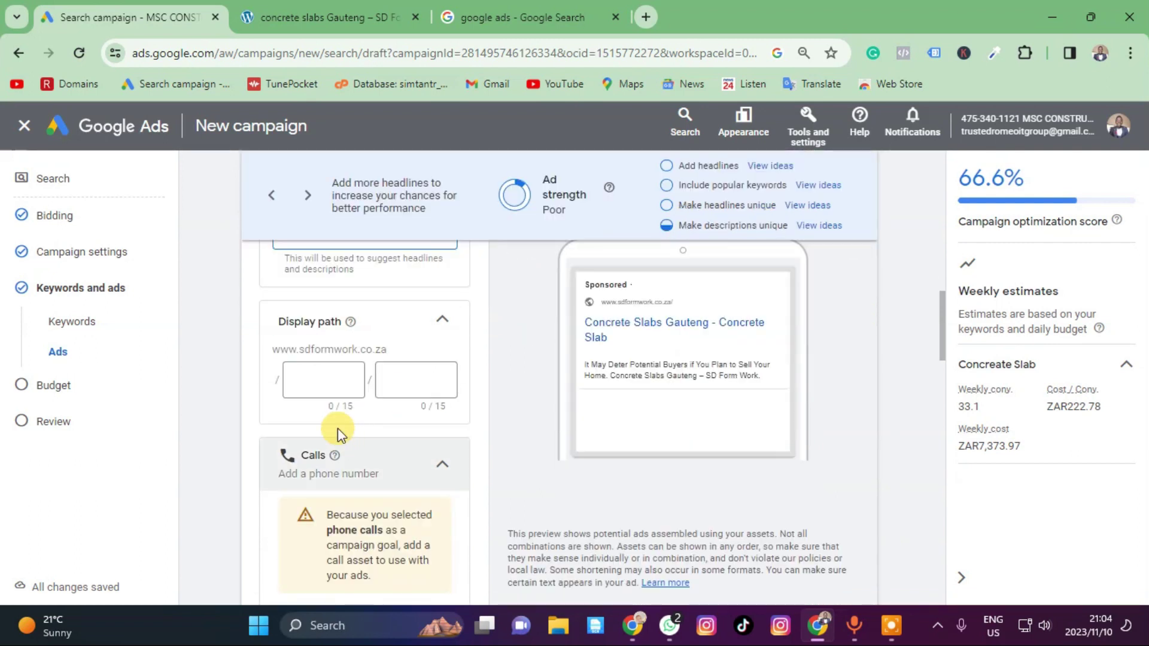
click(328, 381)
text(Get)
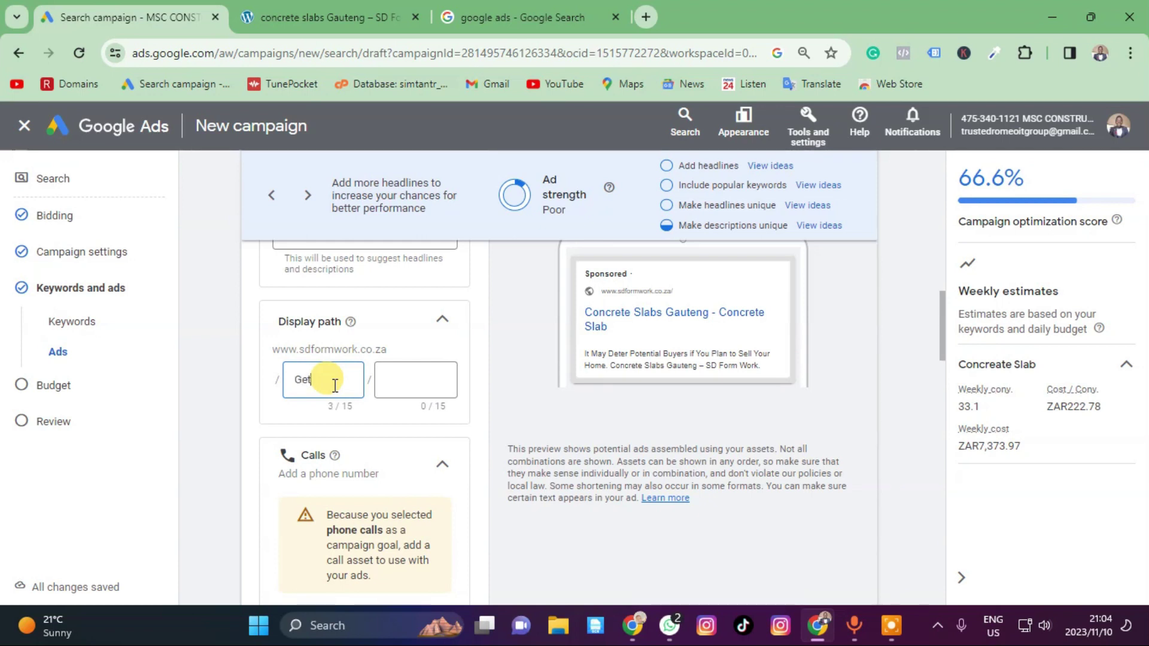
text( Free)
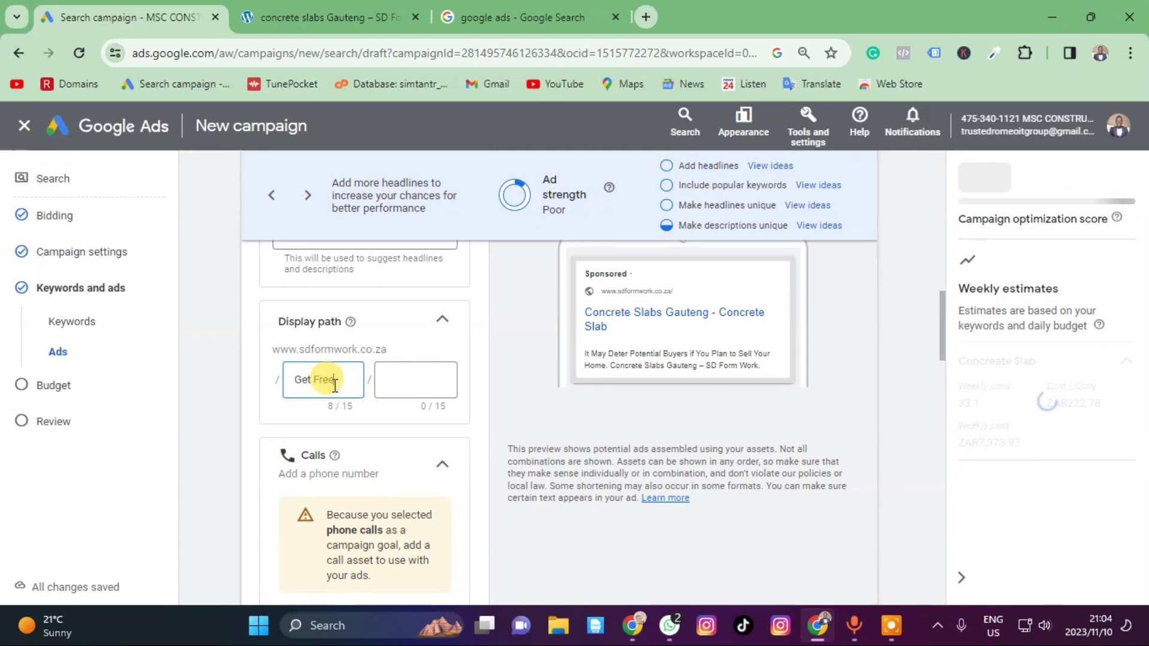
click(417, 377)
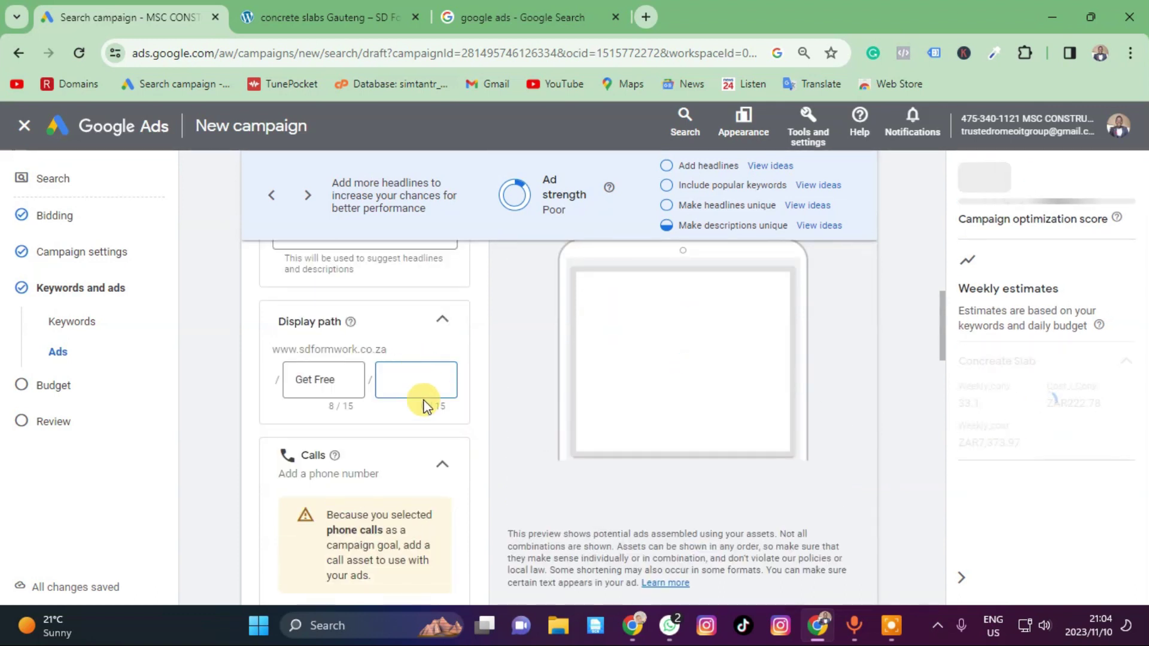
text(Qoute)
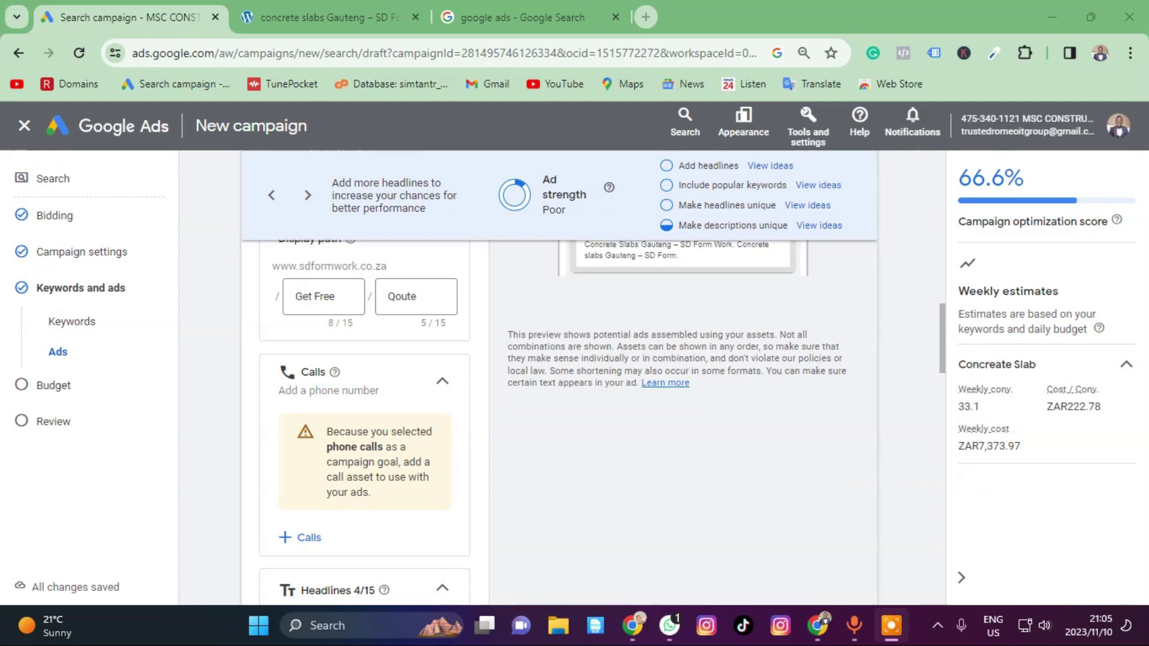
Look over the ad preview, the suggested headlines and the Calls section of the ad.
scroll(374, 387, up, 1)
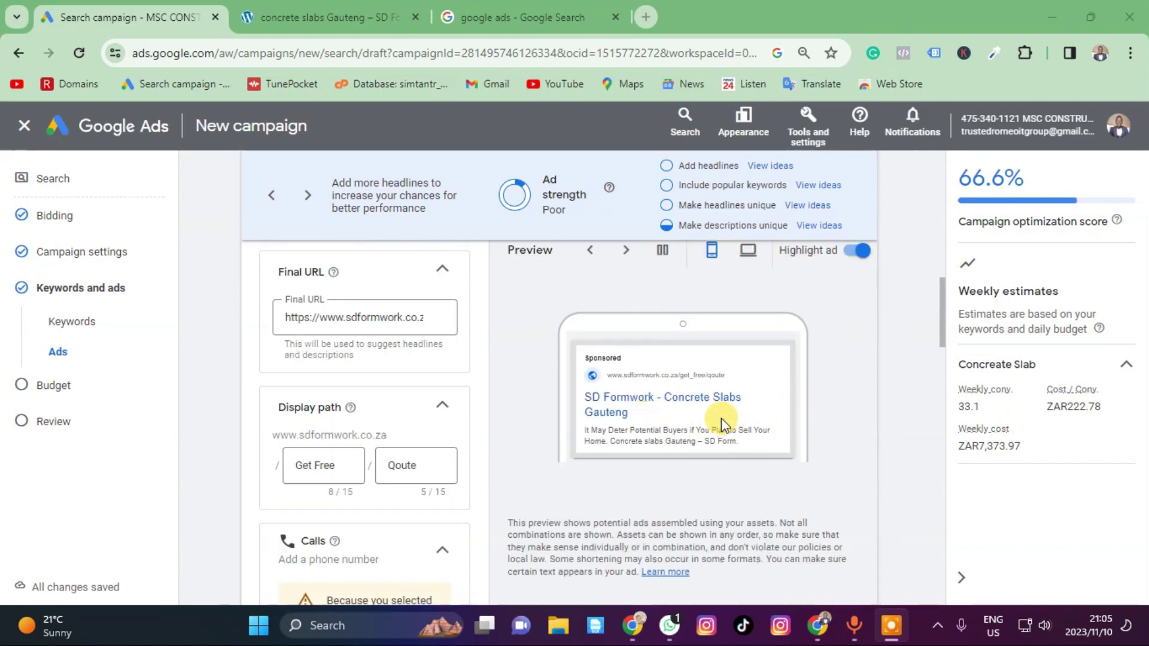
scroll(367, 466, down, 3)
scroll(367, 466, down, 4)
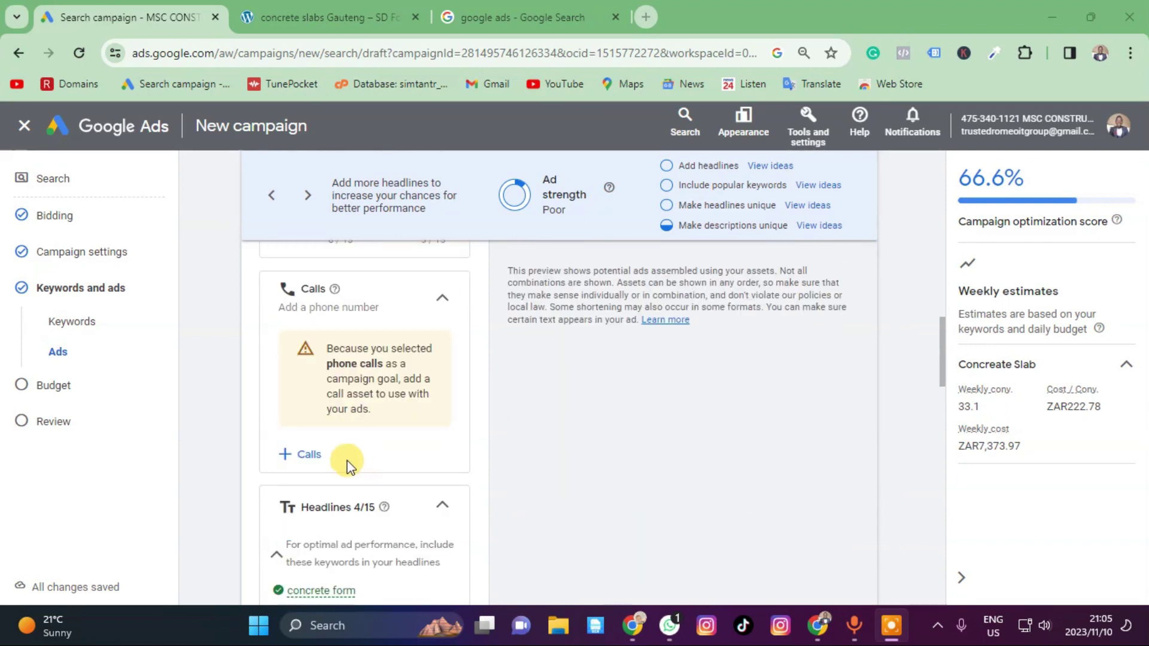
scroll(316, 487, down, 4)
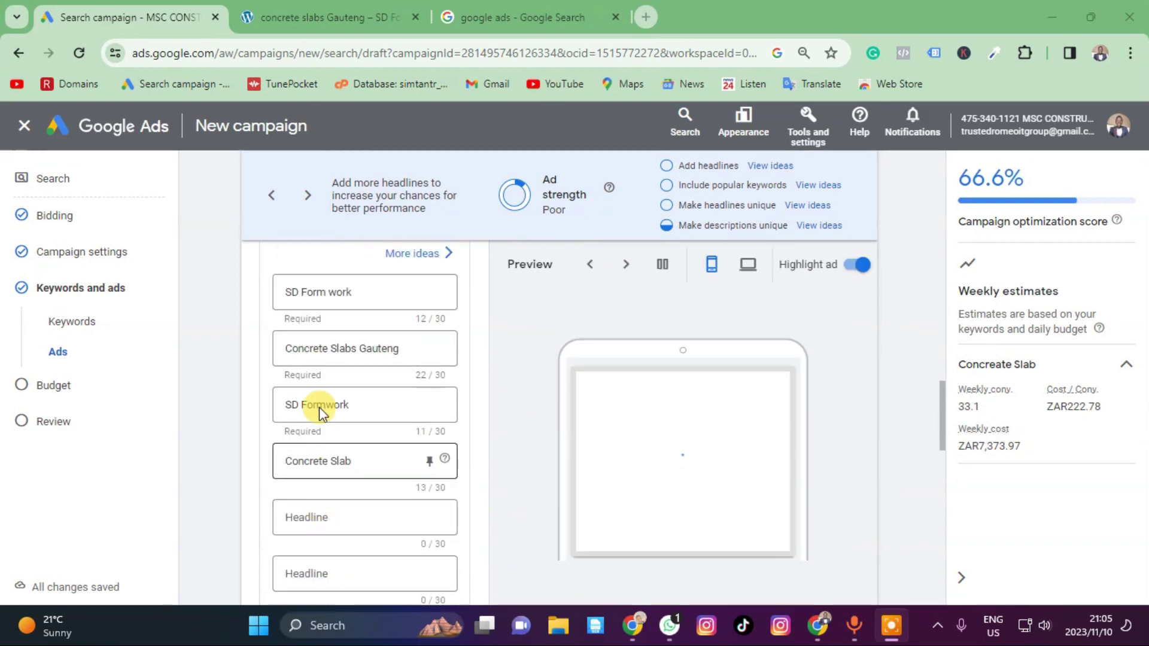
scroll(318, 405, up, 2)
scroll(359, 419, up, 4)
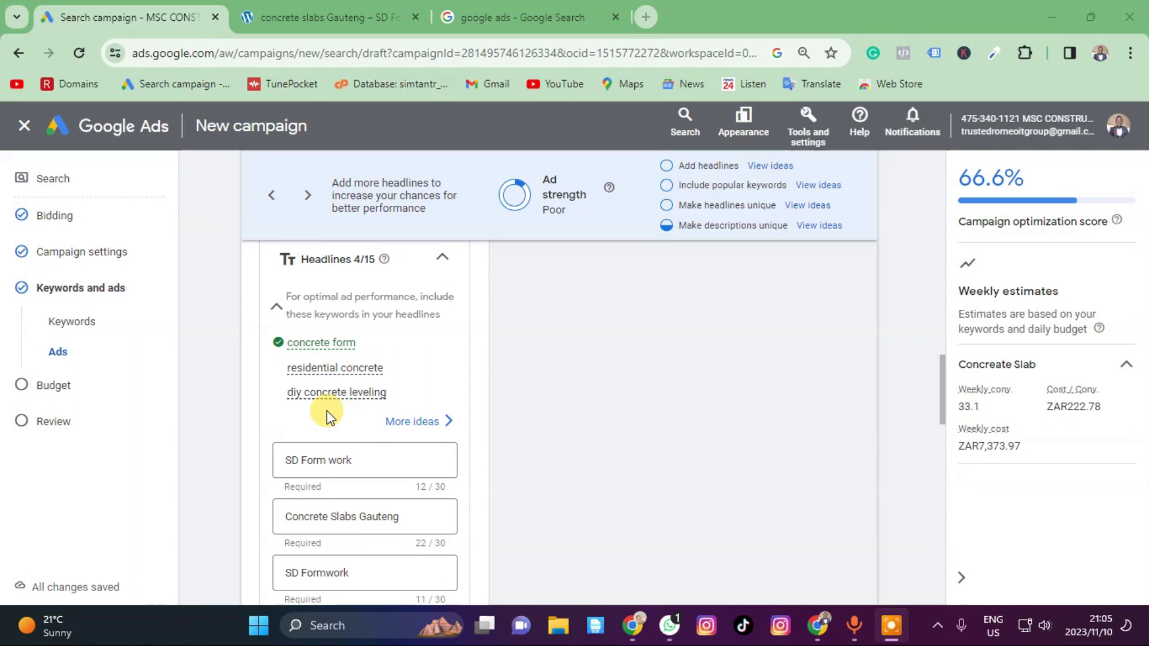
scroll(306, 378, up, 1)
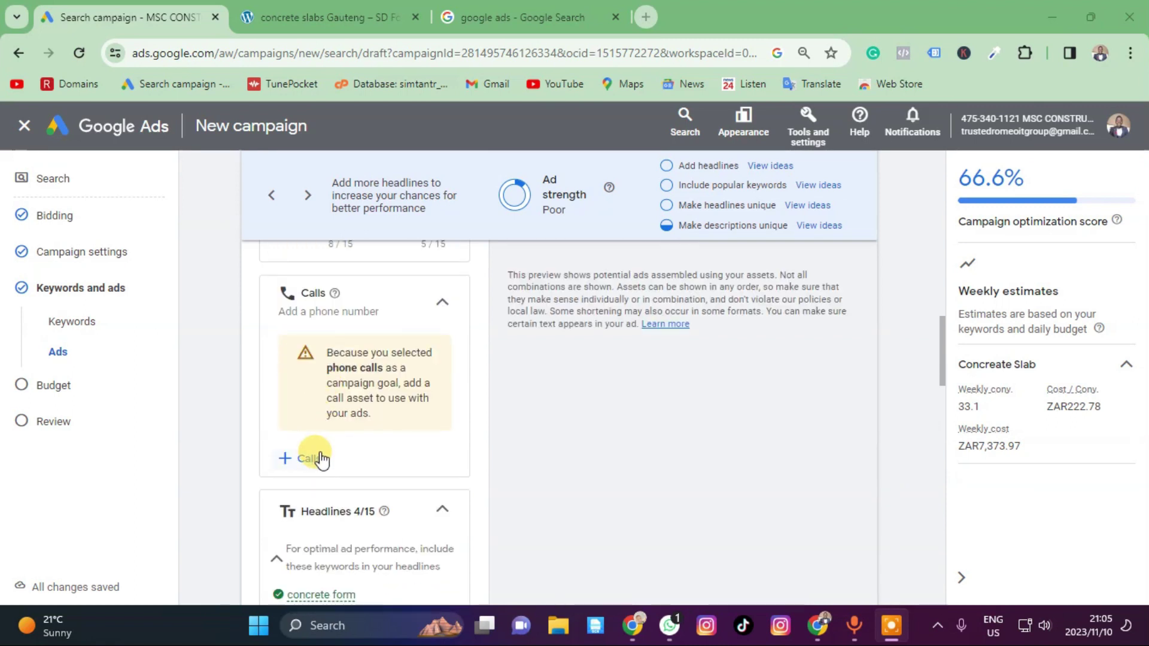
Start adding a new call to the campaign and set its phone number country to South Africa.
click(311, 459)
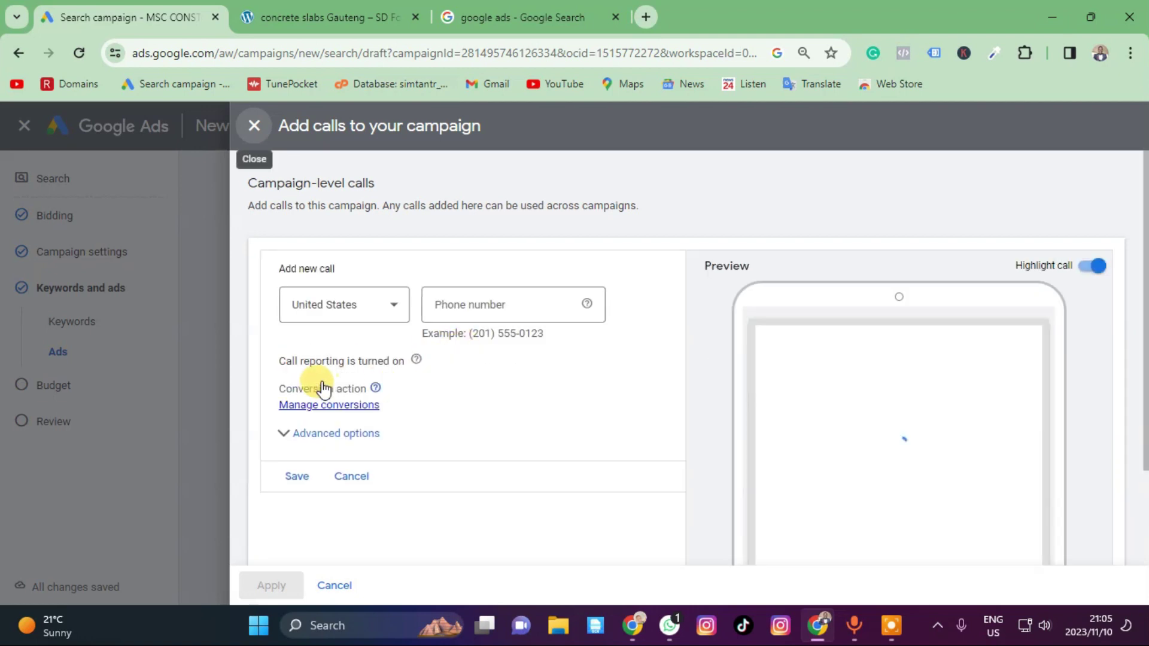
click(383, 310)
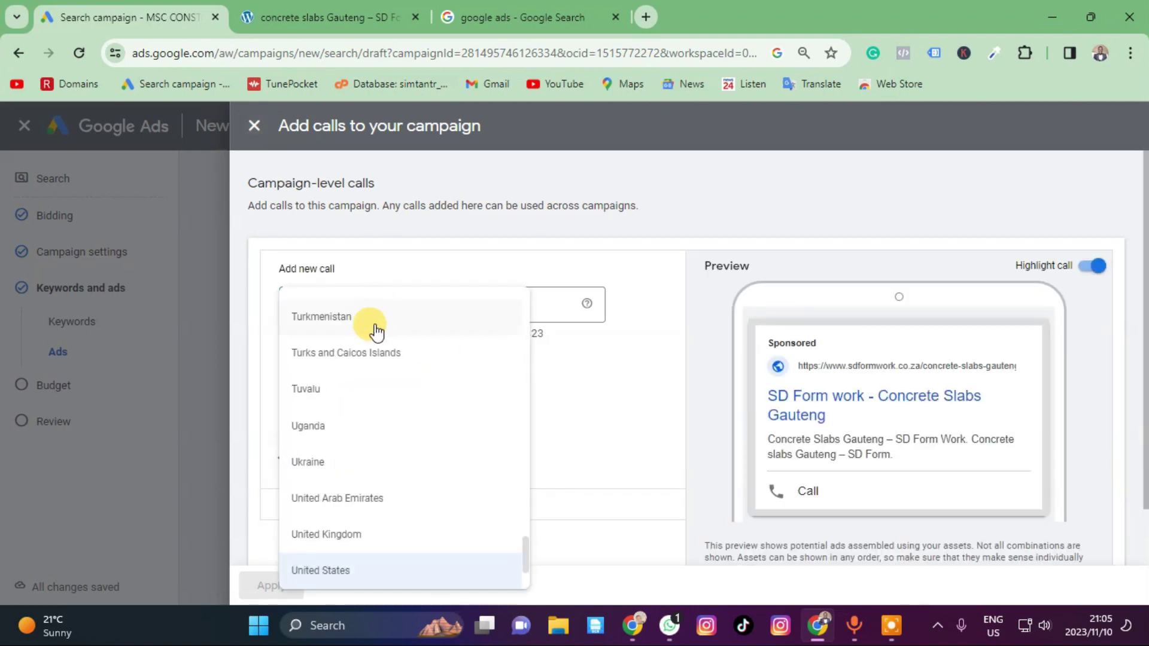
scroll(377, 331, up, 15)
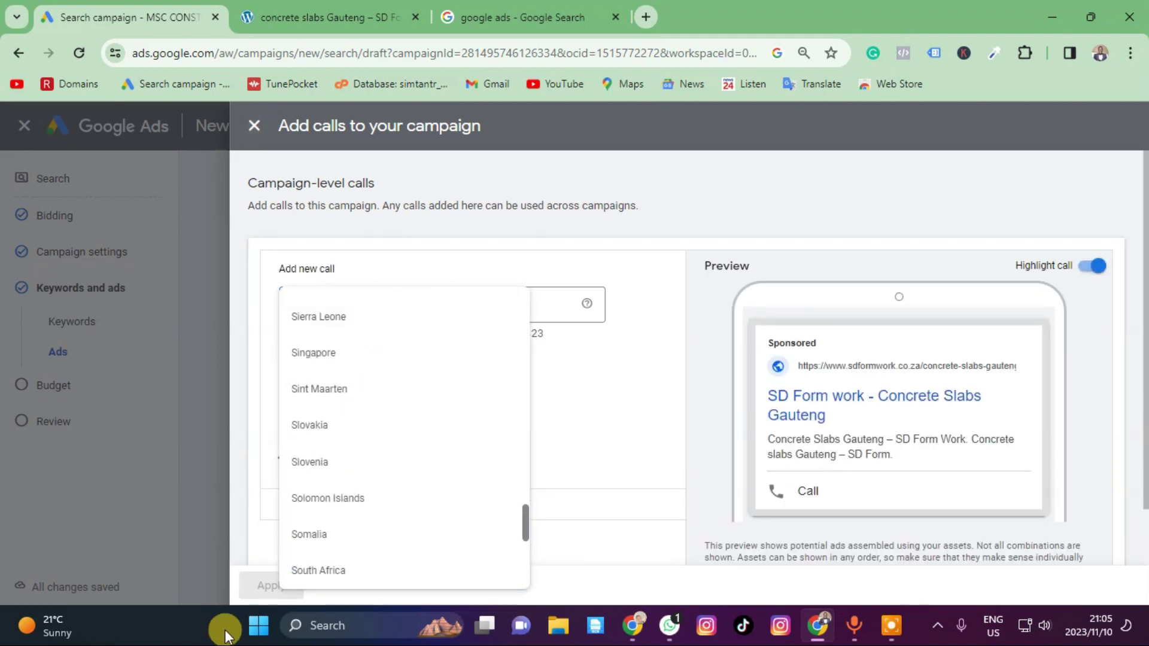
click(317, 574)
Copy the company's first phone number from the header of its concrete slabs page into the call's phone number.
click(499, 298)
click(283, 24)
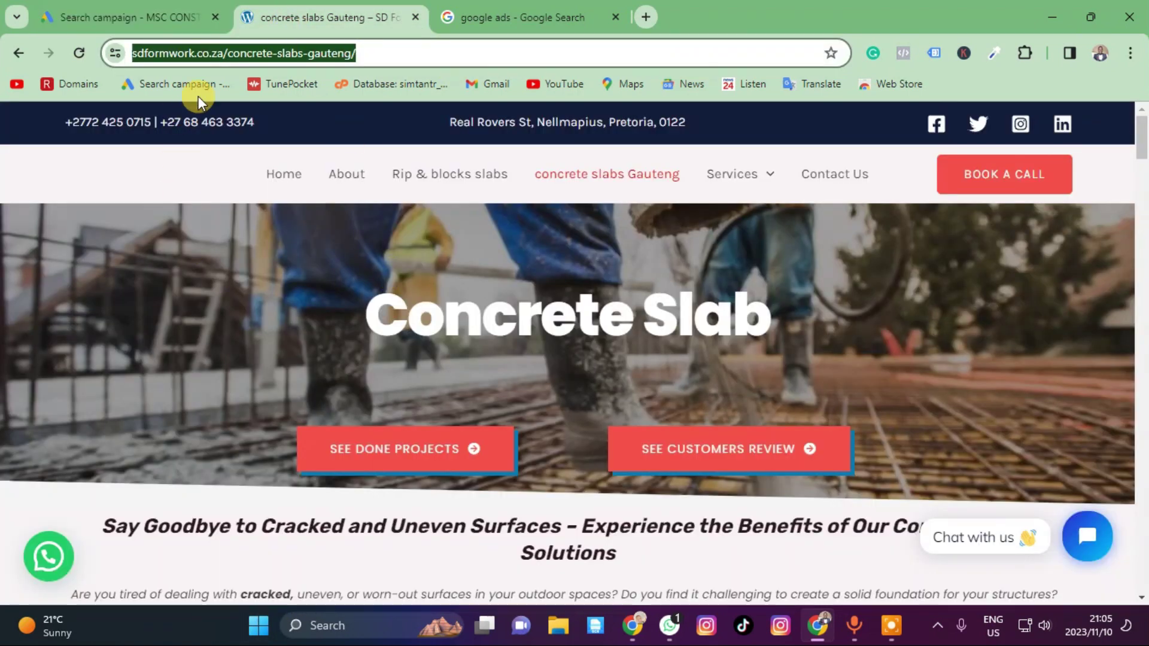
drag(68, 122, 135, 122)
right_click(140, 126)
click(184, 149)
click(132, 17)
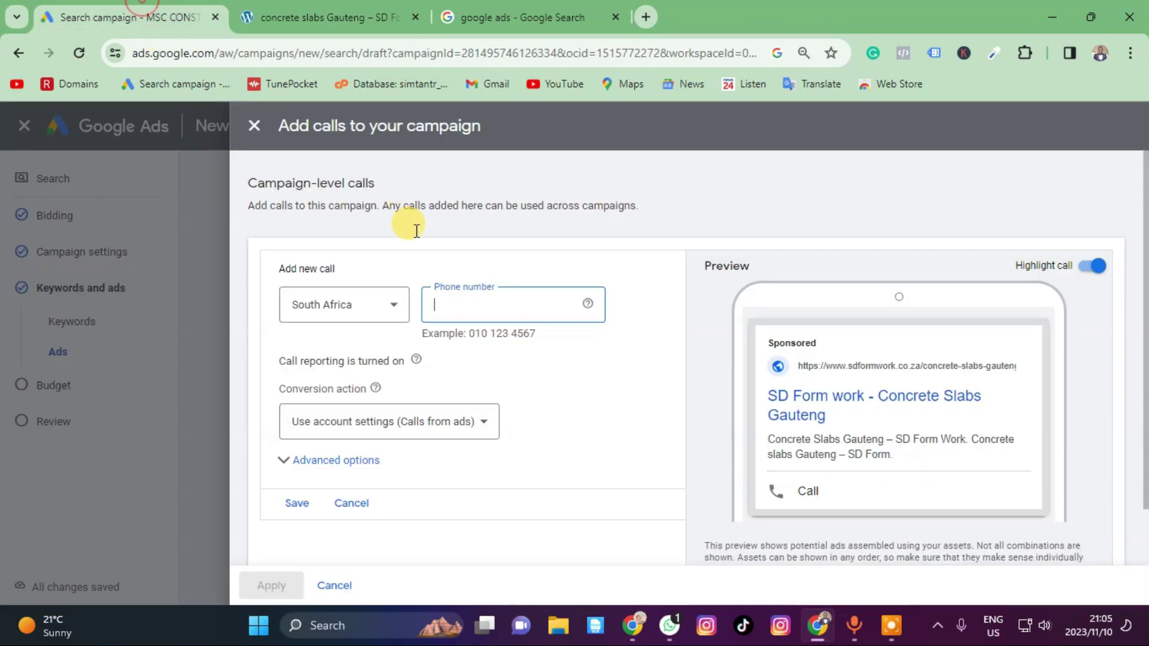
right_click(446, 308)
click(480, 206)
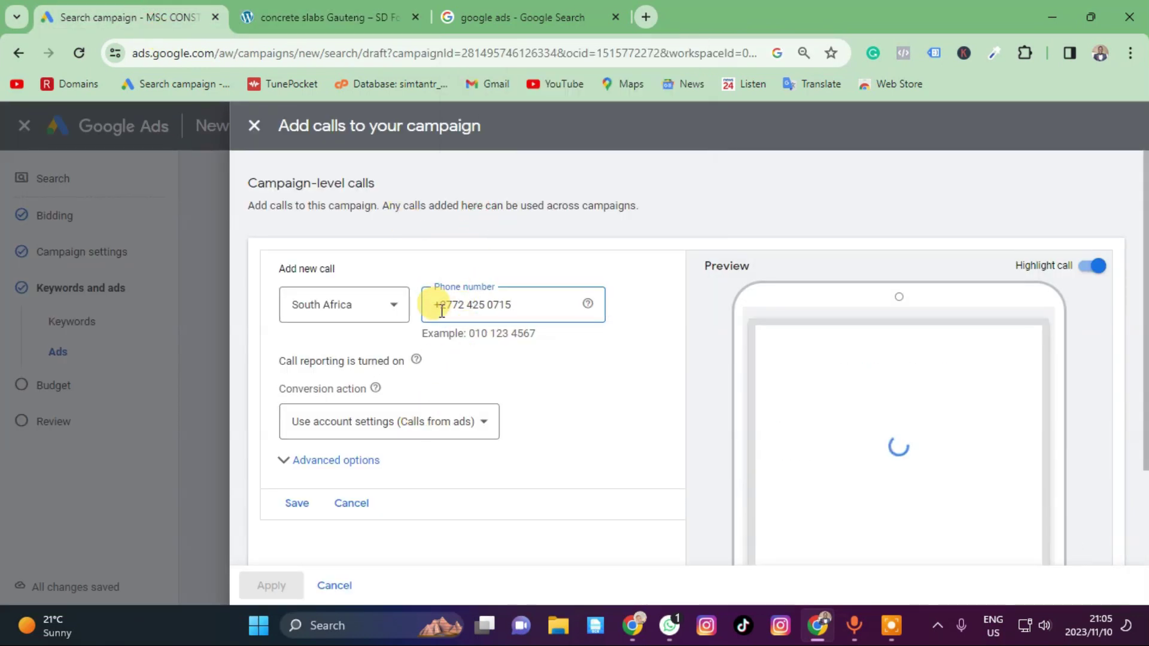
Replace the country code at the start of the call's phone number with a leading 0.
drag(459, 306, 434, 305)
key(BackSpace)
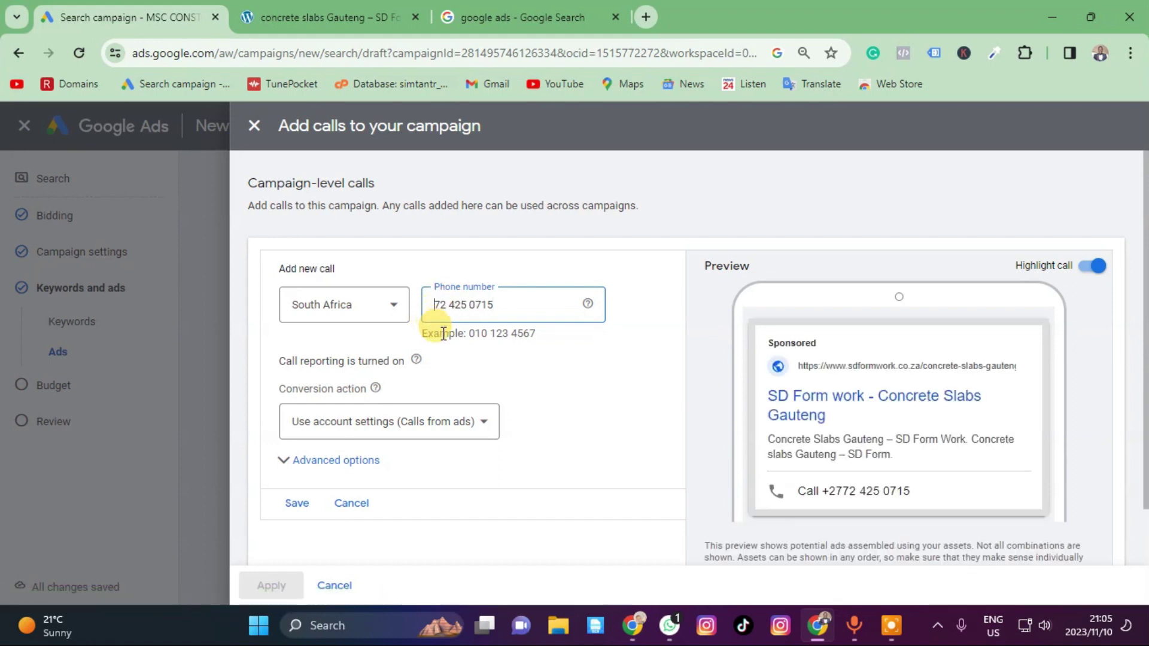
text(0)
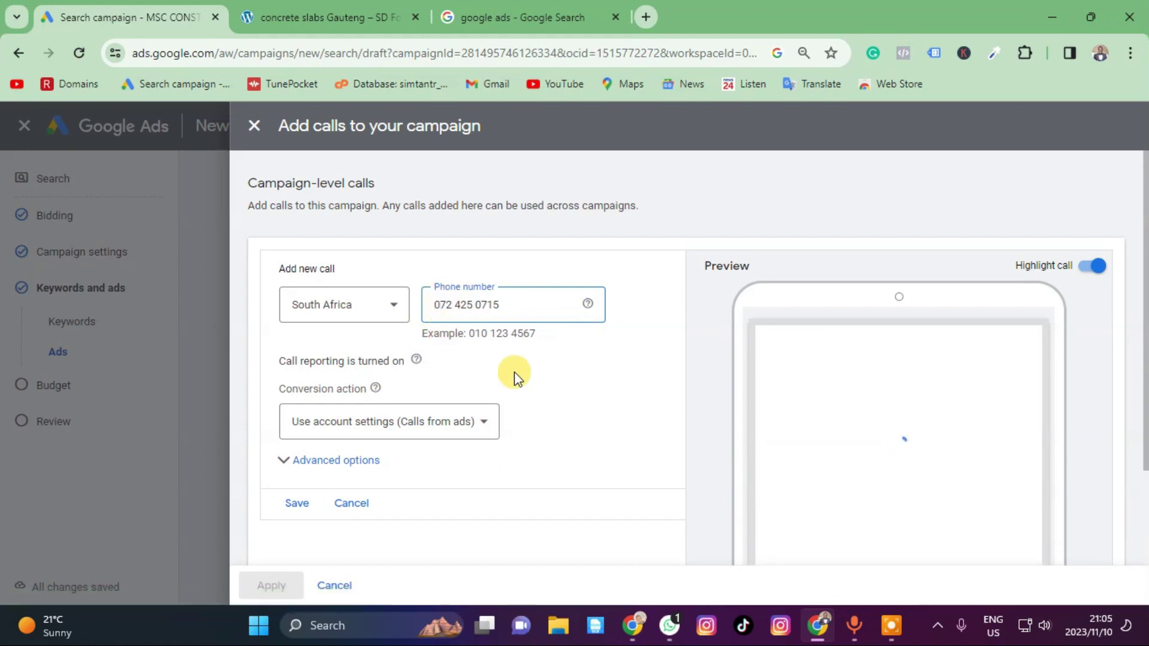
click(490, 378)
Set the call's conversion action to "Call for 15 Sec", save the call and apply it to the campaign.
click(383, 410)
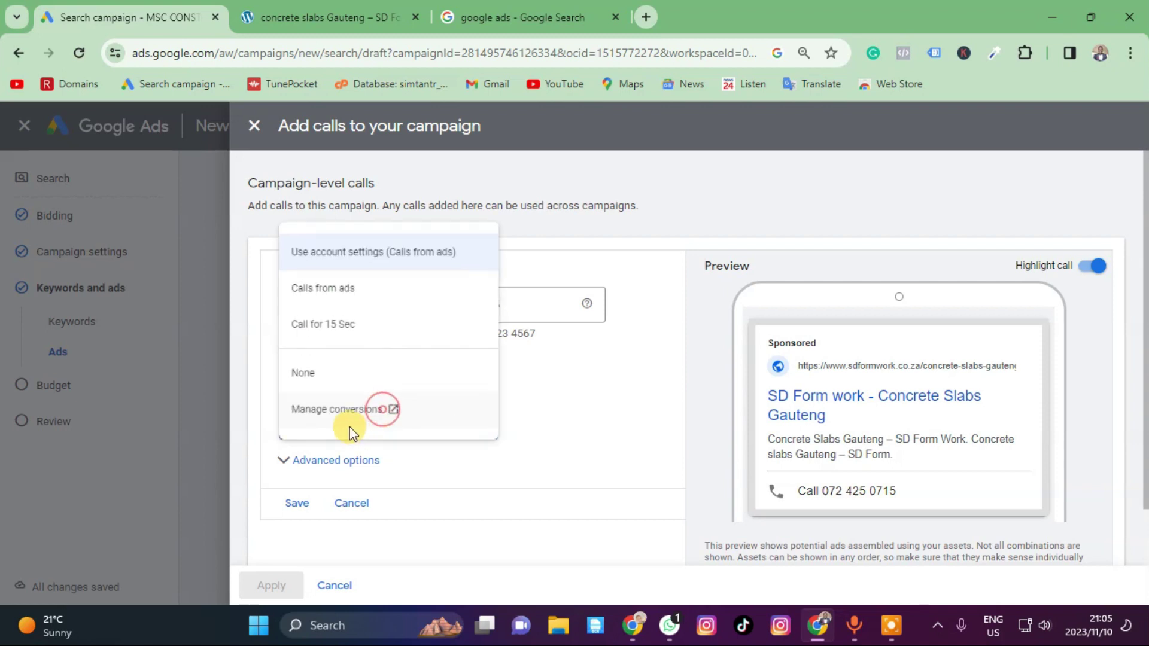
click(323, 326)
click(299, 505)
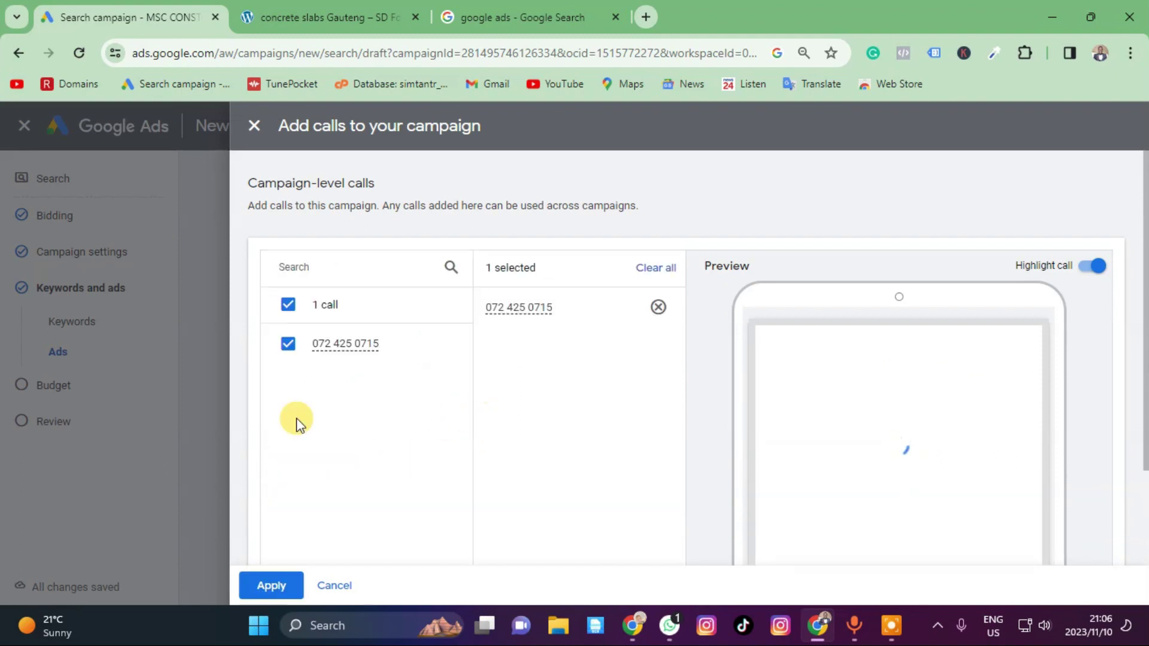
click(271, 585)
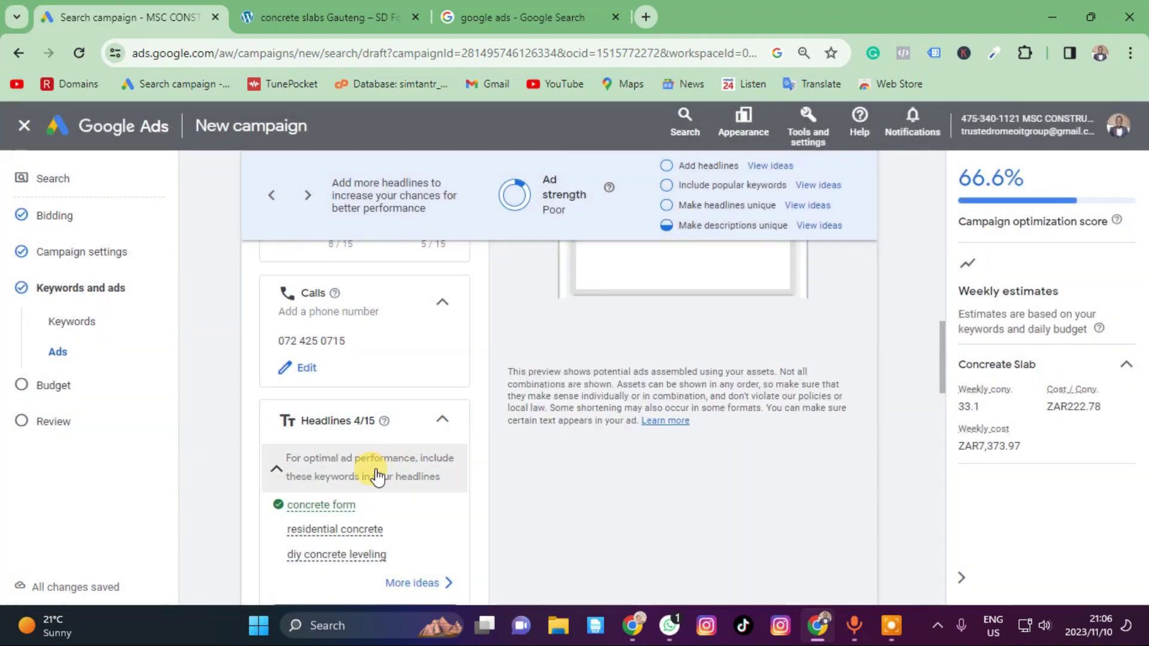
Show more headline suggestions with top keywords beside the ad's headline list.
scroll(377, 476, down, 2)
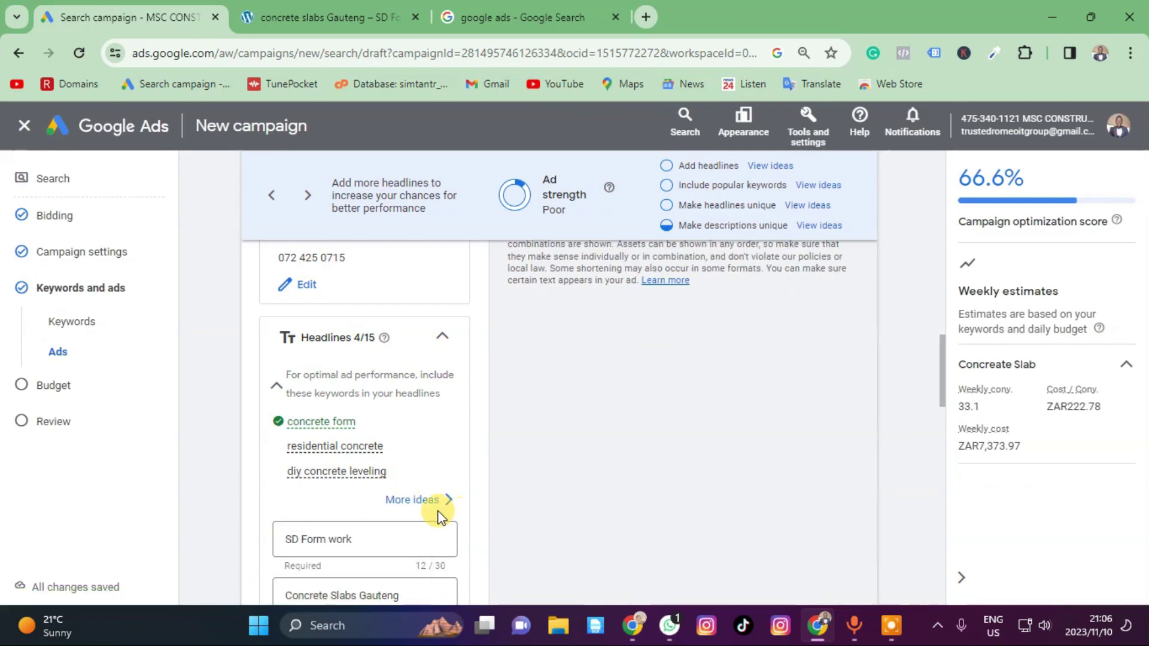
click(413, 500)
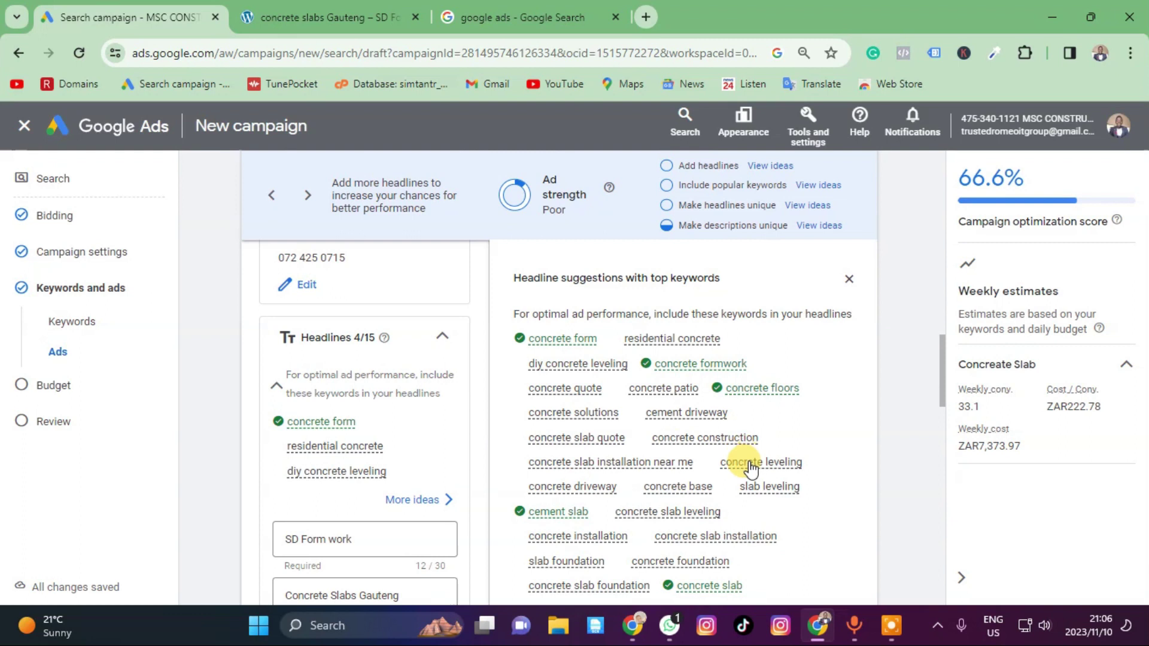
scroll(367, 505, down, 4)
Change the fourth headline to "Top Quality Concrete Slab".
click(352, 455)
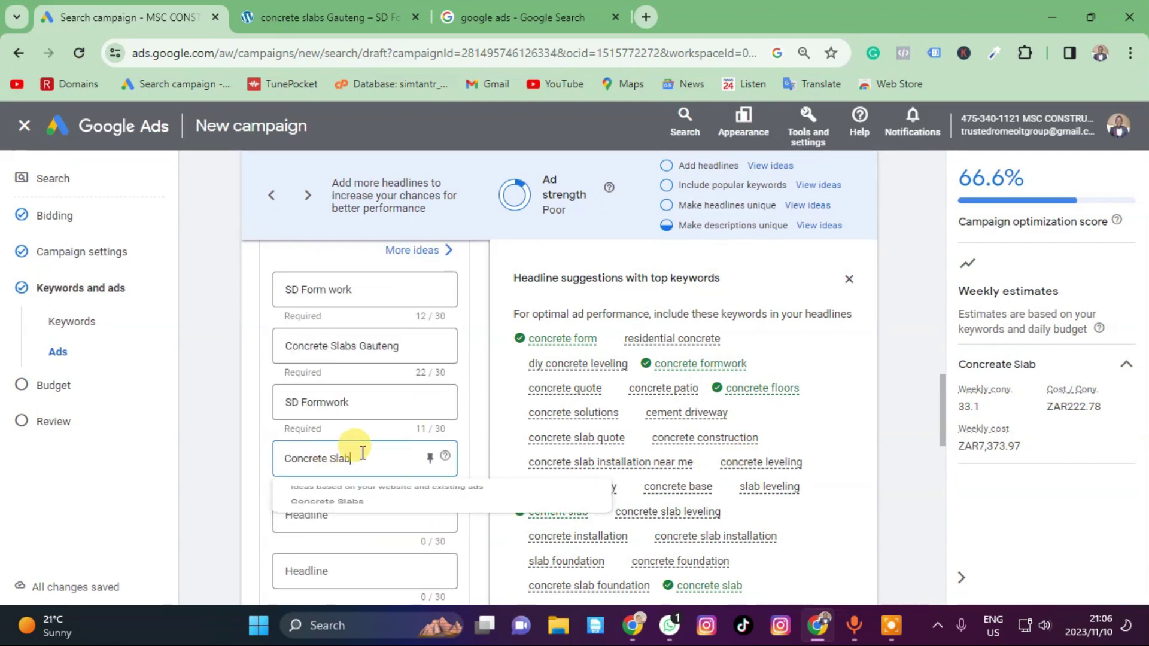
click(286, 458)
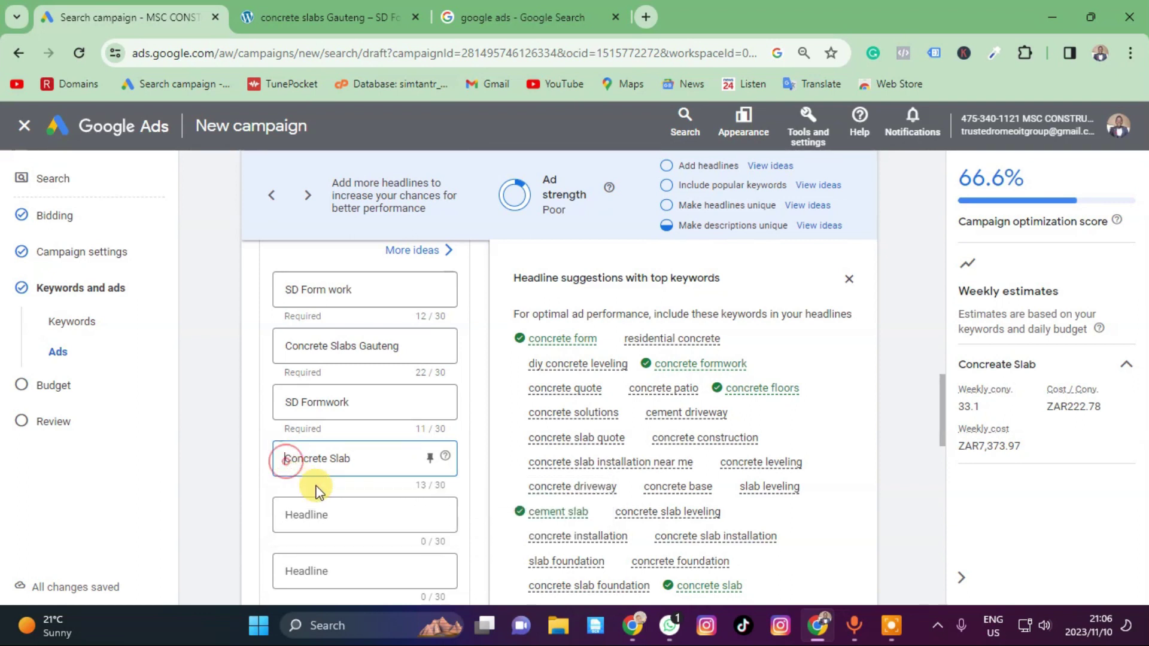
click(286, 458)
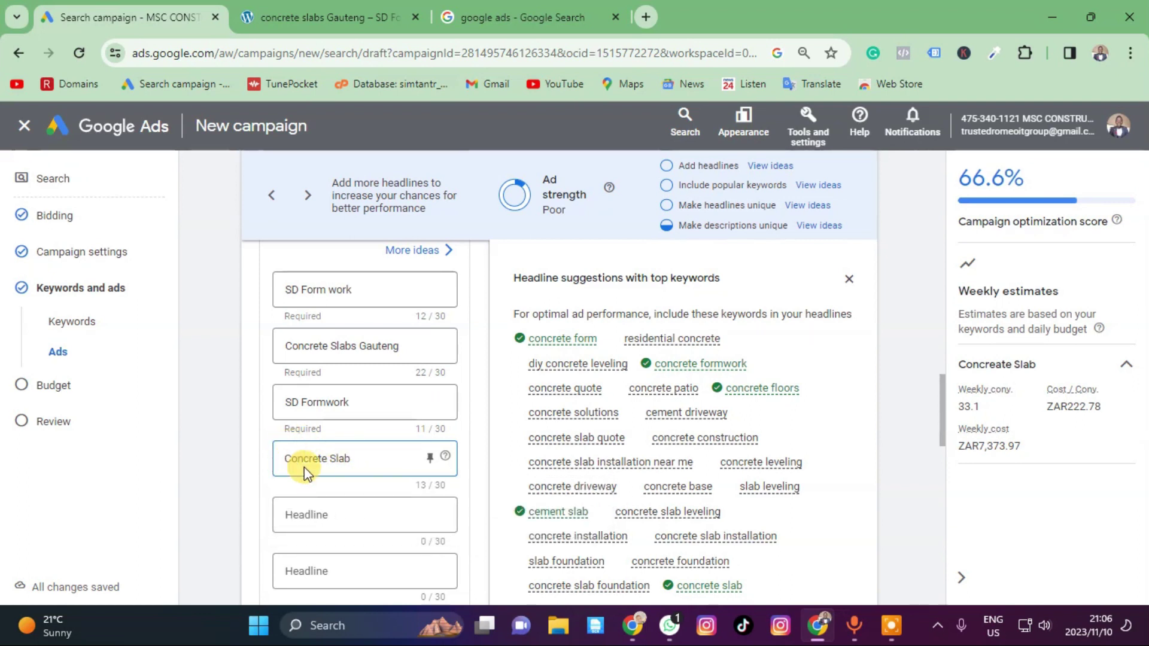
text(Top qua)
key(BackSpace)
key(BackSpace)
key(BackSpace)
text(Qual)
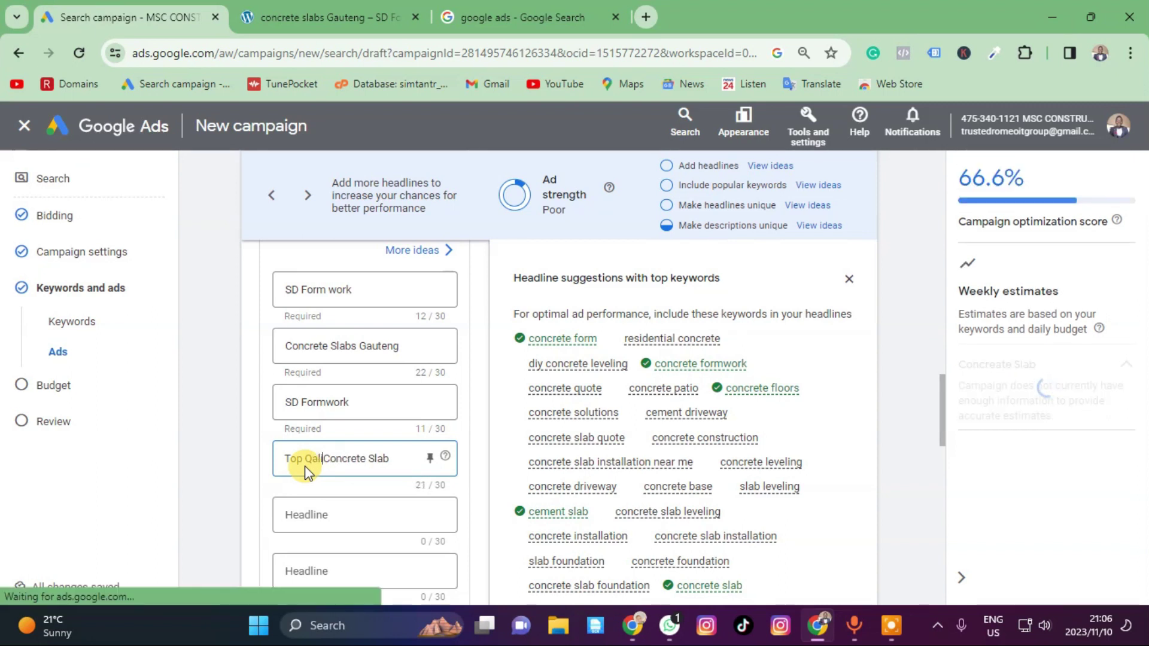
key(BackSpace)
key(BackSpace)
key(BackSpace)
text(uality)
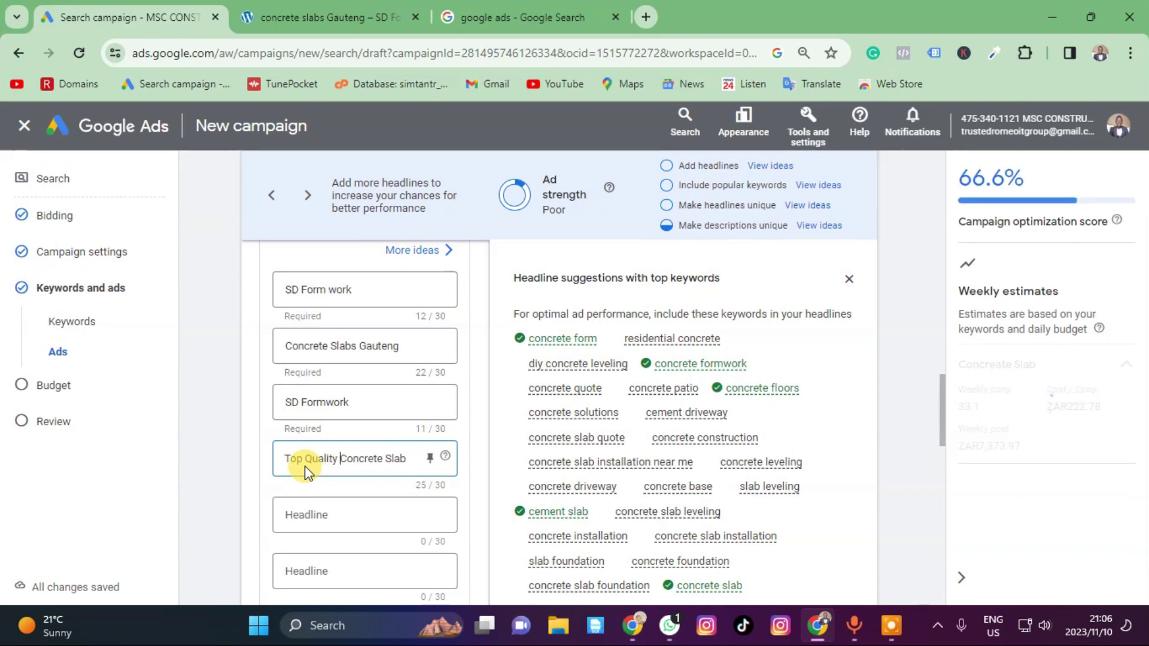
Fill the fifth headline with the suggested keyword "residential concrete", capitalised and extended to "Best Residential concrete".
click(326, 514)
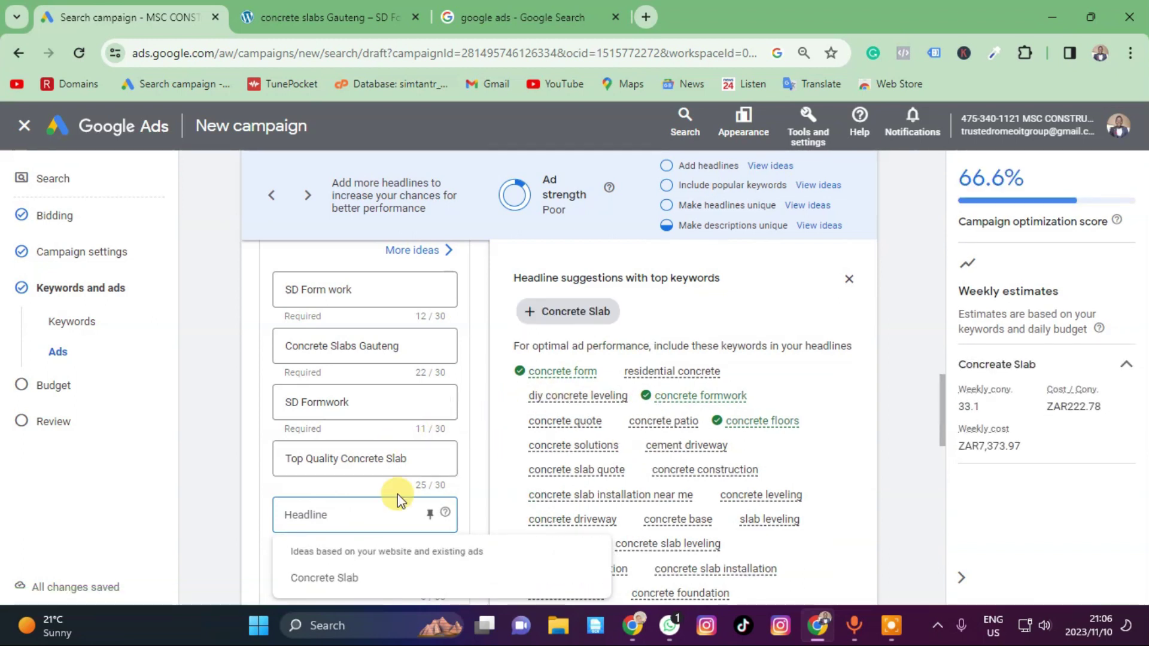
mouse_move(539, 397)
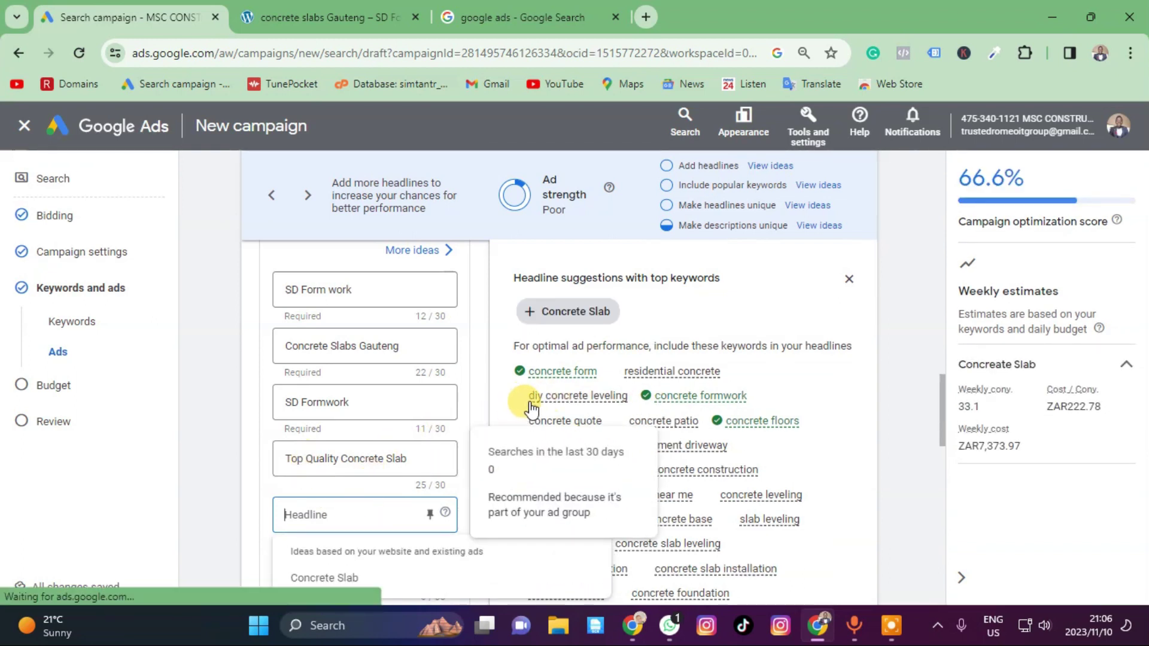
drag(627, 375, 770, 392)
click(726, 368)
drag(624, 371, 720, 371)
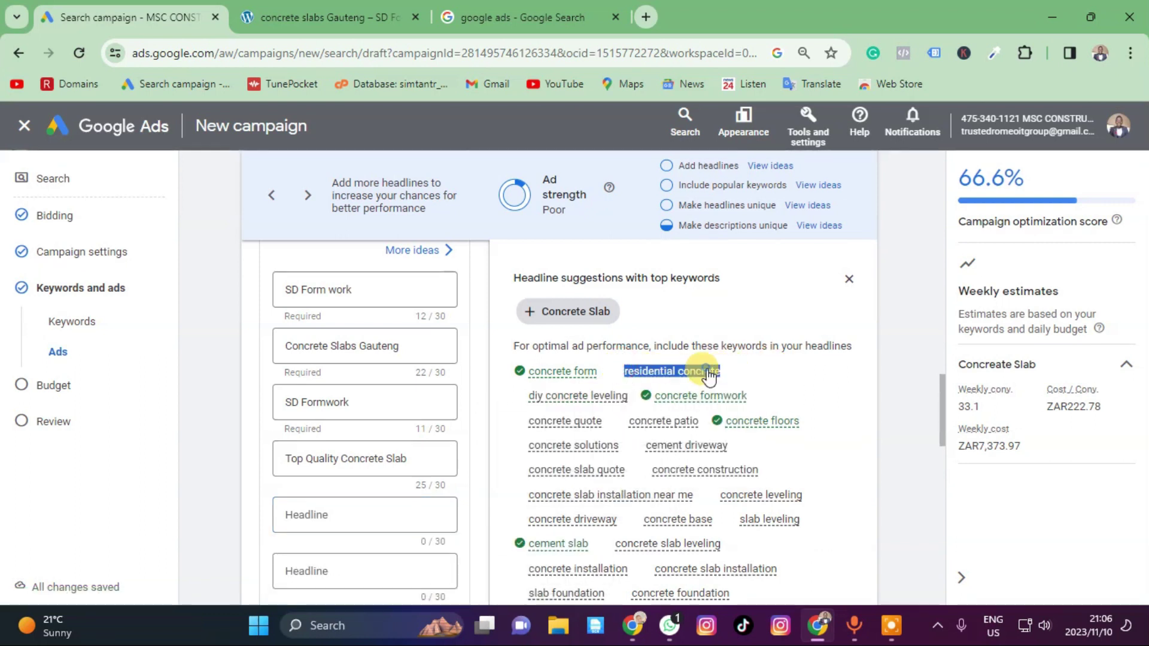
right_click(708, 369)
click(755, 122)
click(303, 513)
right_click(303, 513)
click(341, 295)
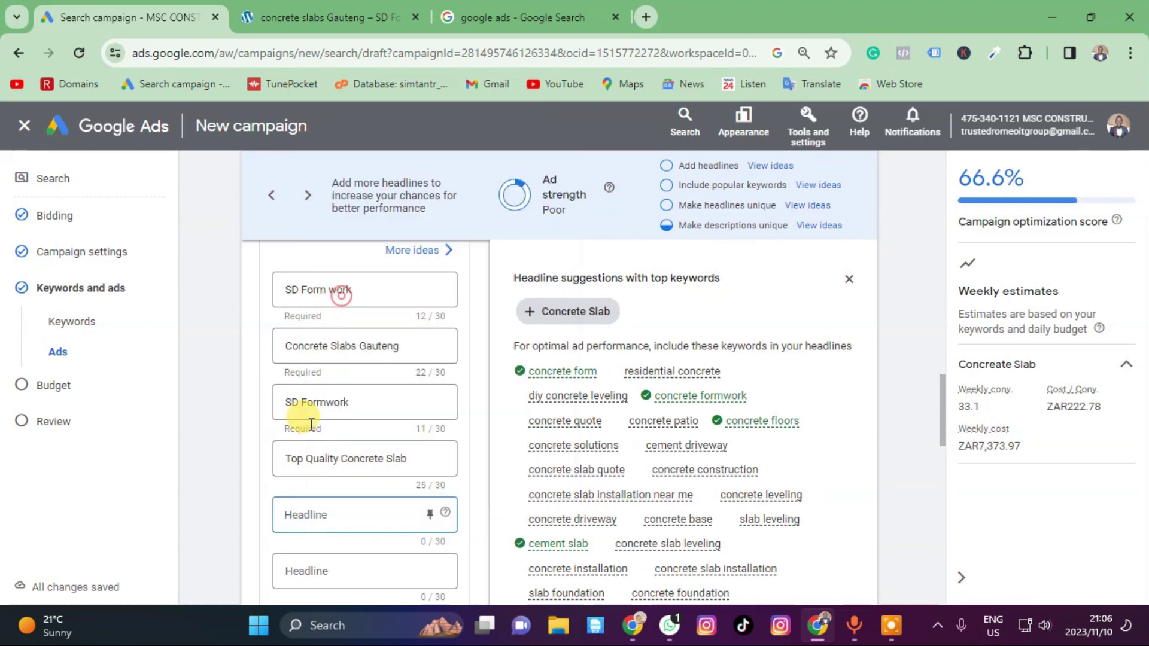
click(293, 510)
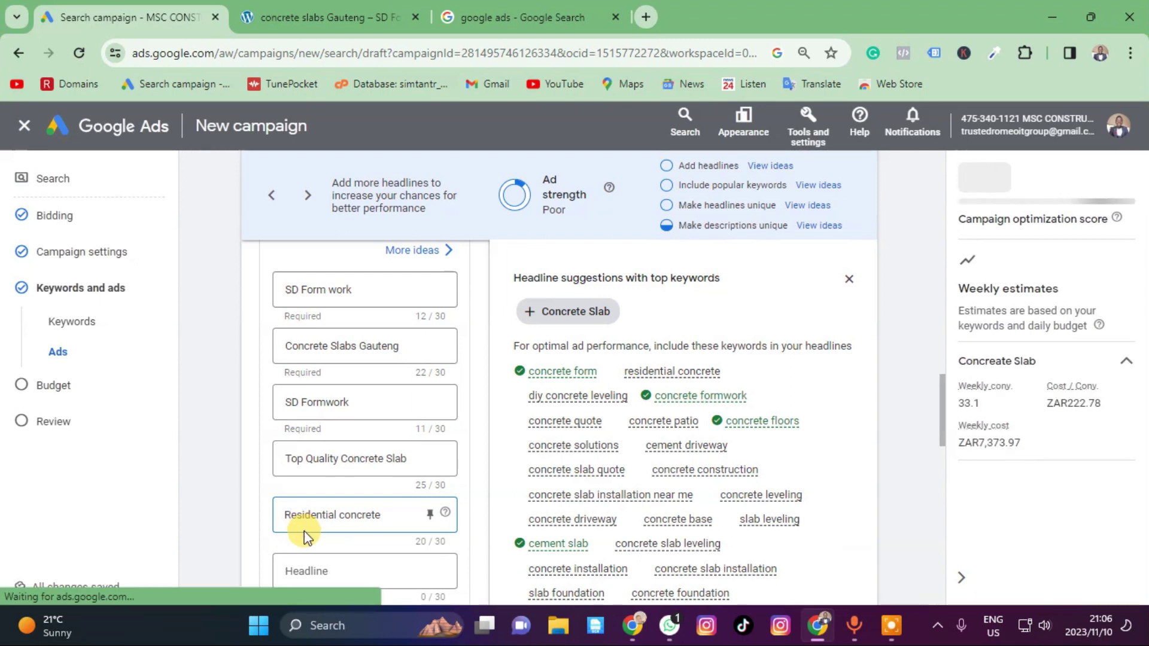
text(Best)
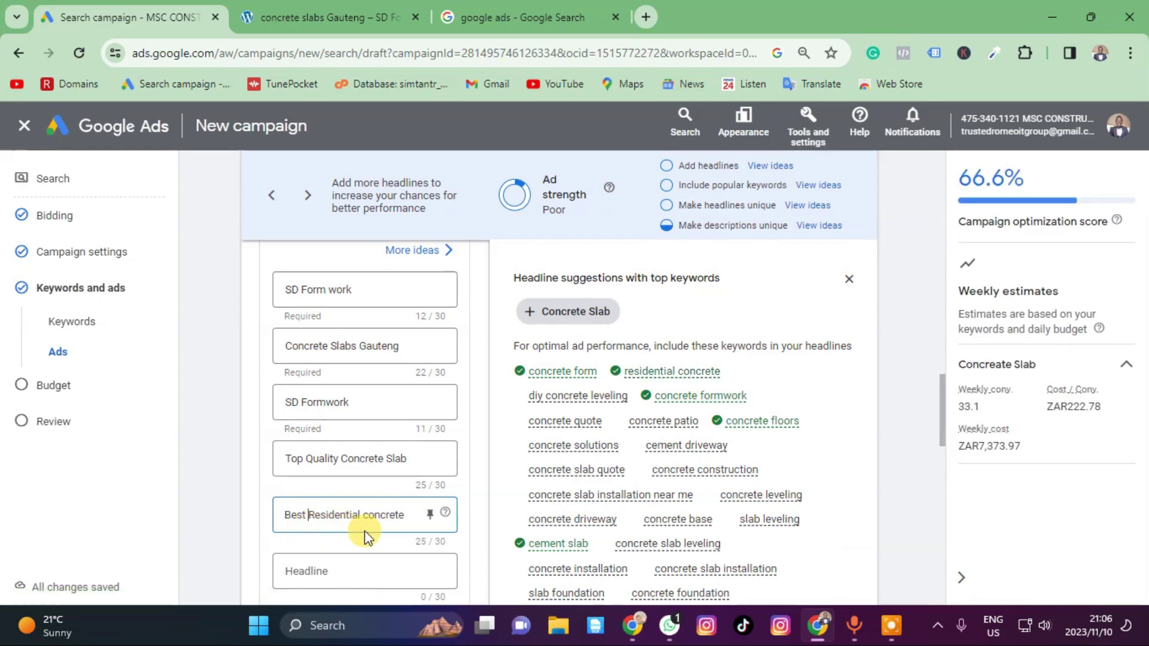
Copy the suggested keyword "concrete construction" into the sixth headline.
scroll(526, 478, down, 1)
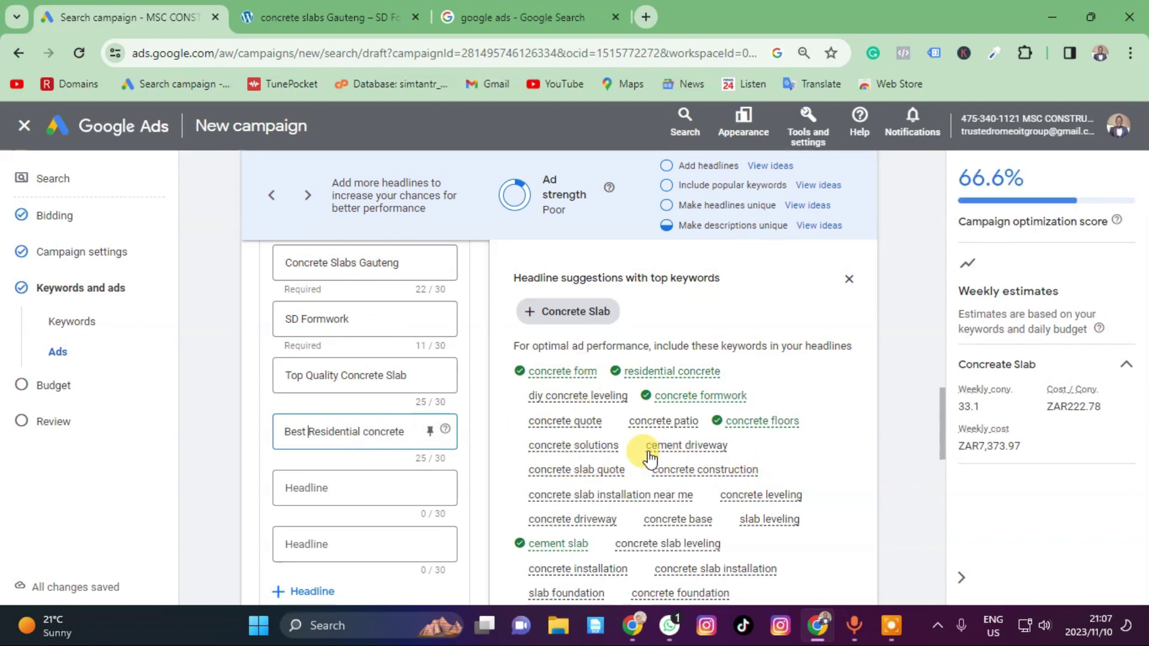
drag(766, 473, 651, 469)
right_click(697, 471)
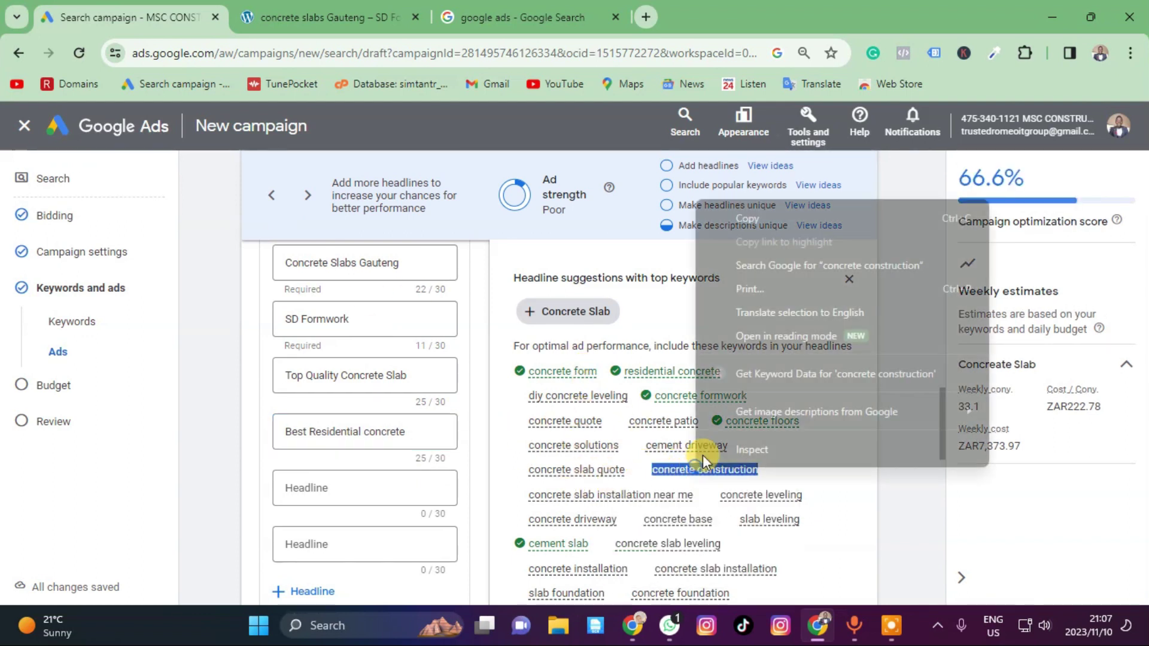
click(739, 225)
right_click(284, 489)
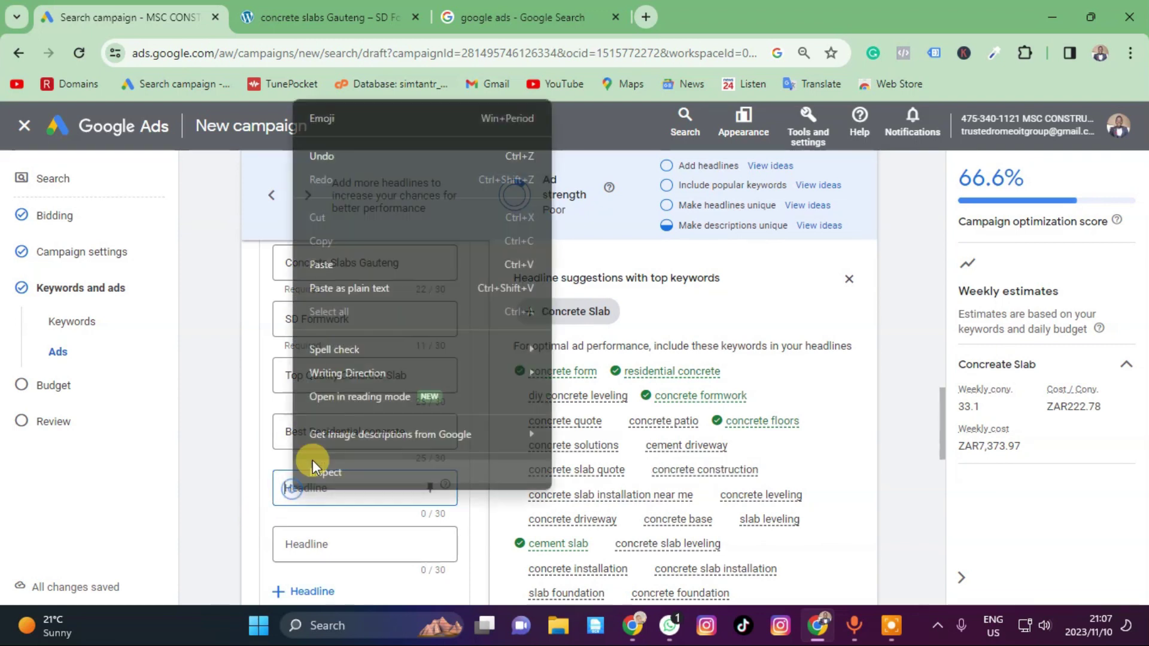
click(337, 264)
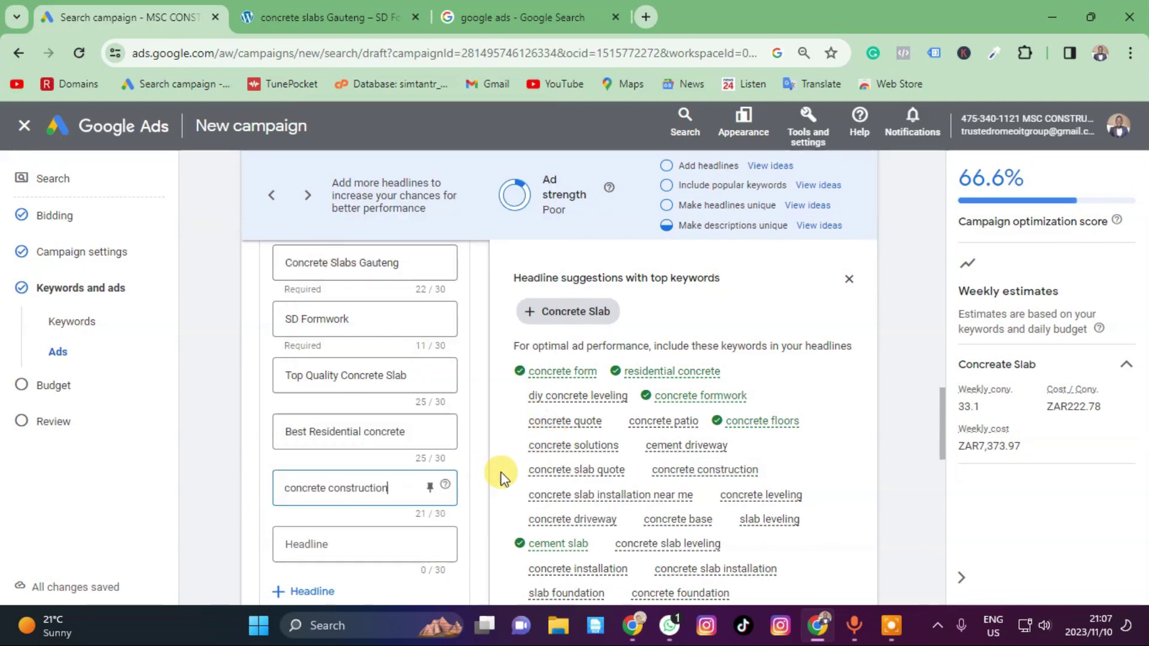
Copy the suggested keyword "concrete solutions" into the seventh headline.
drag(620, 446, 527, 370)
right_click(636, 460)
click(528, 459)
drag(529, 460, 616, 443)
right_click(616, 431)
click(633, 196)
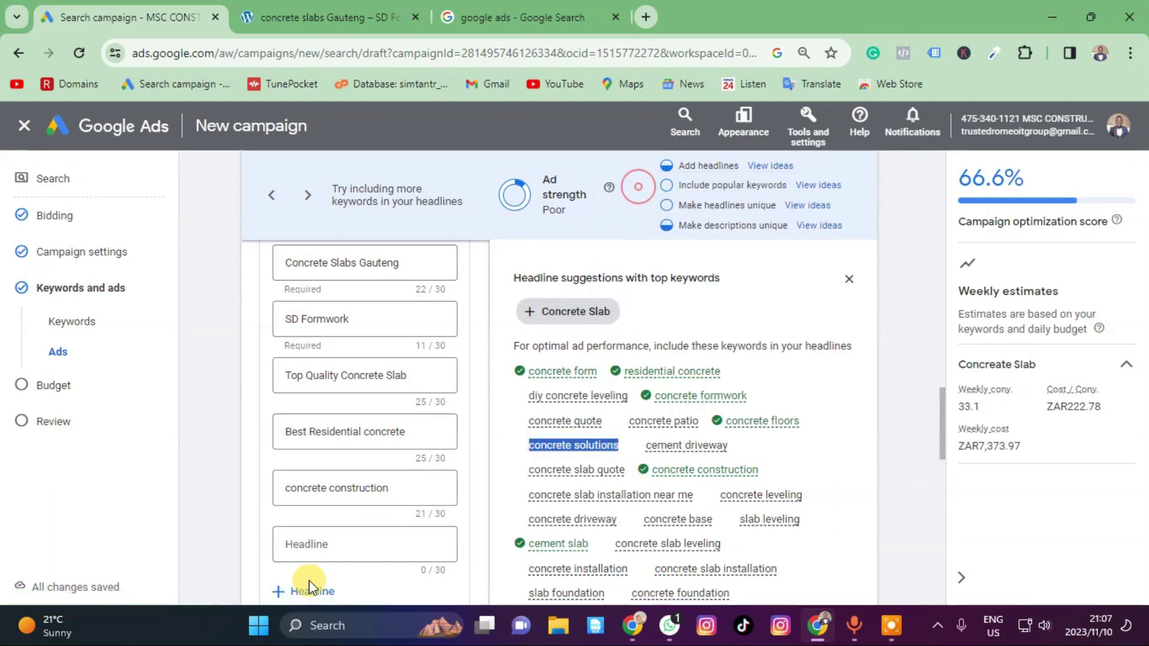
click(300, 542)
right_click(319, 549)
click(349, 325)
Extend the sixth and seventh headlines to "Top concrete construction" and "Best concrete solutions".
click(286, 487)
text(Top)
click(290, 542)
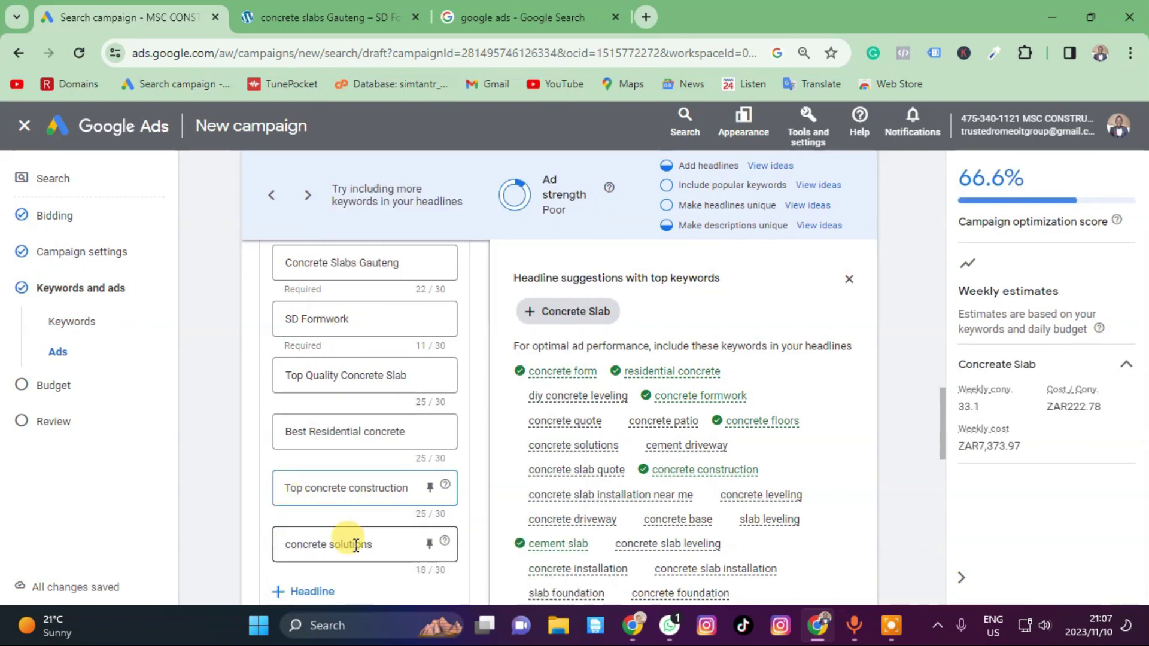
click(283, 542)
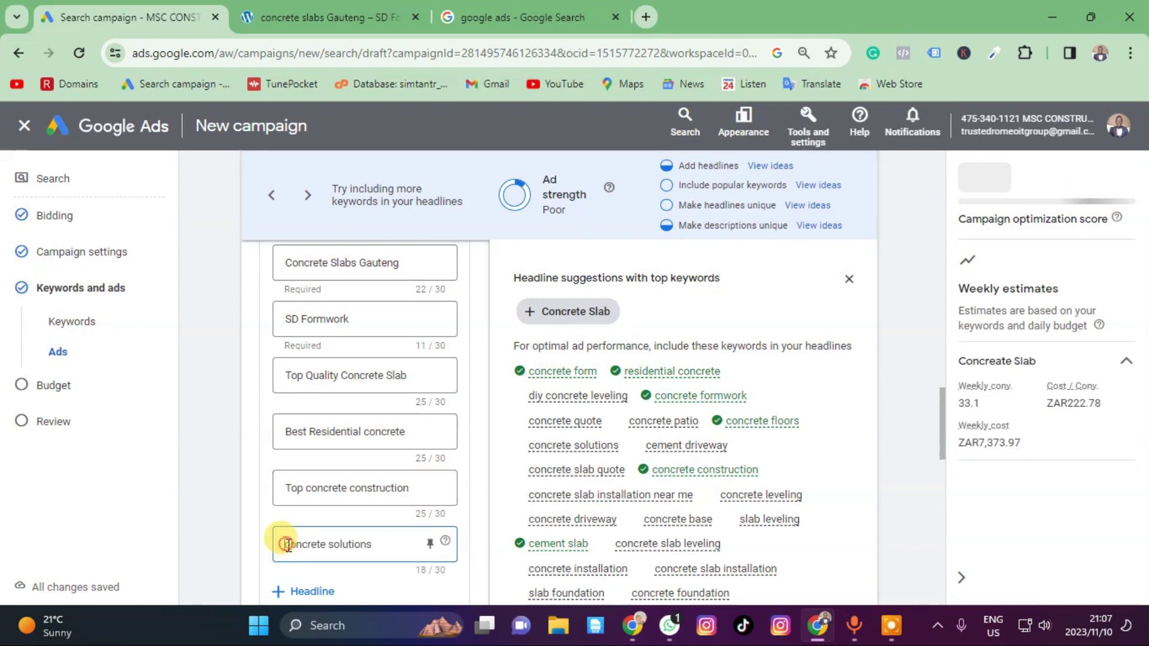
text(Bes )
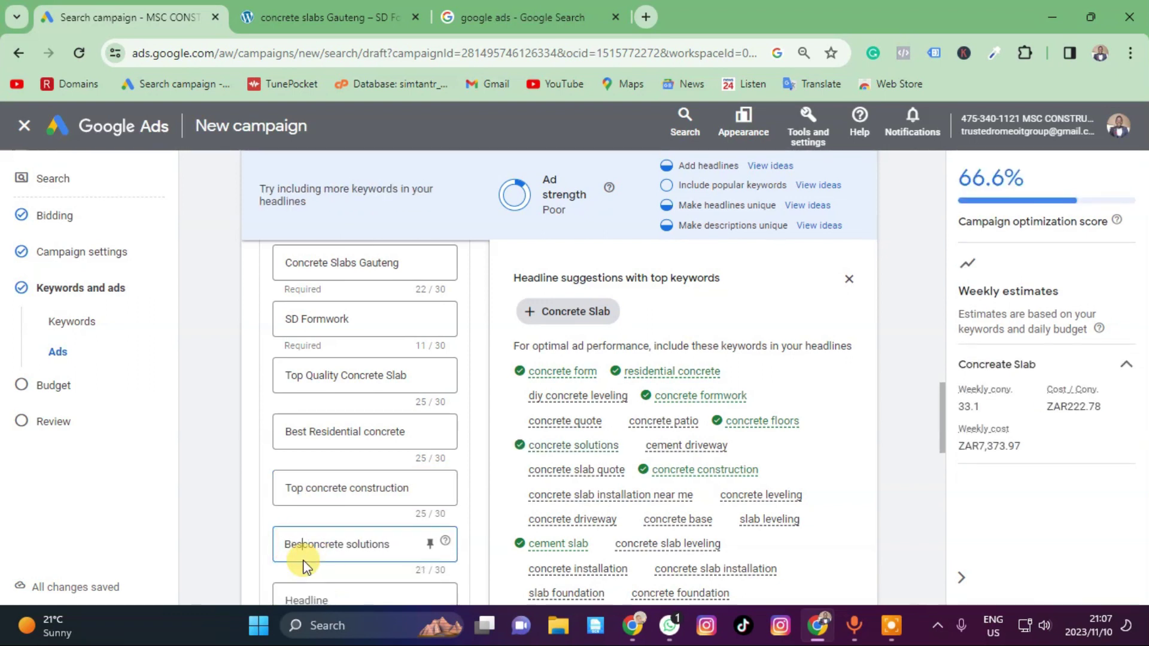
text(t)
Copy the suggested keyword "concrete slab quote" into the eighth headline.
scroll(361, 536, up, 1)
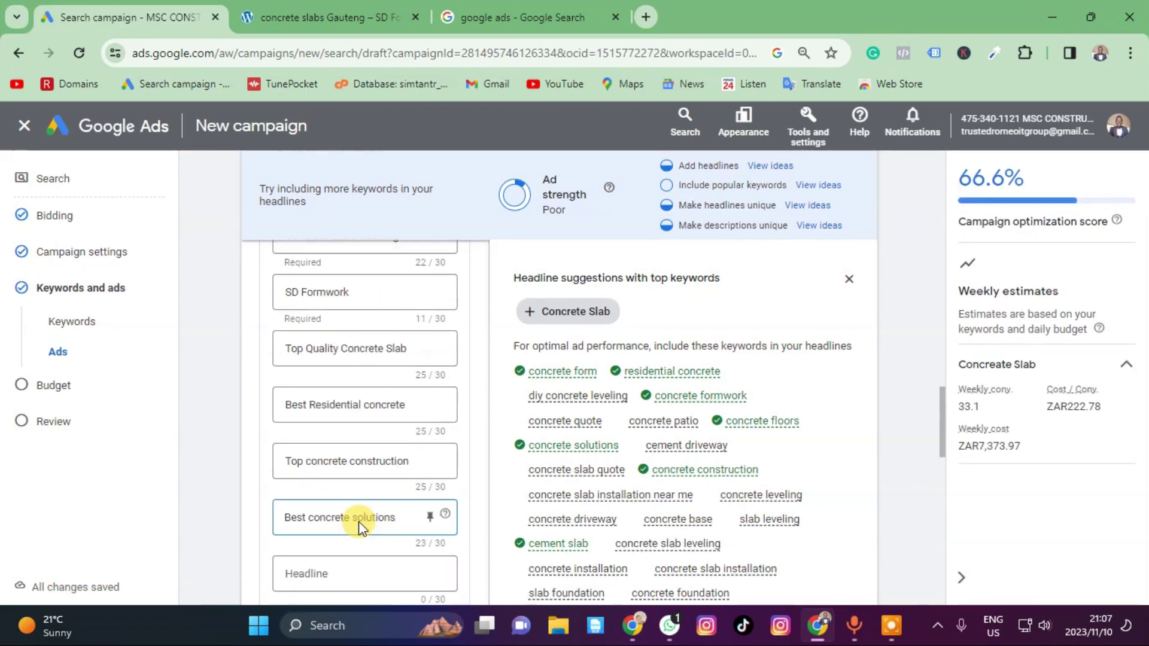
scroll(312, 508, down, 3)
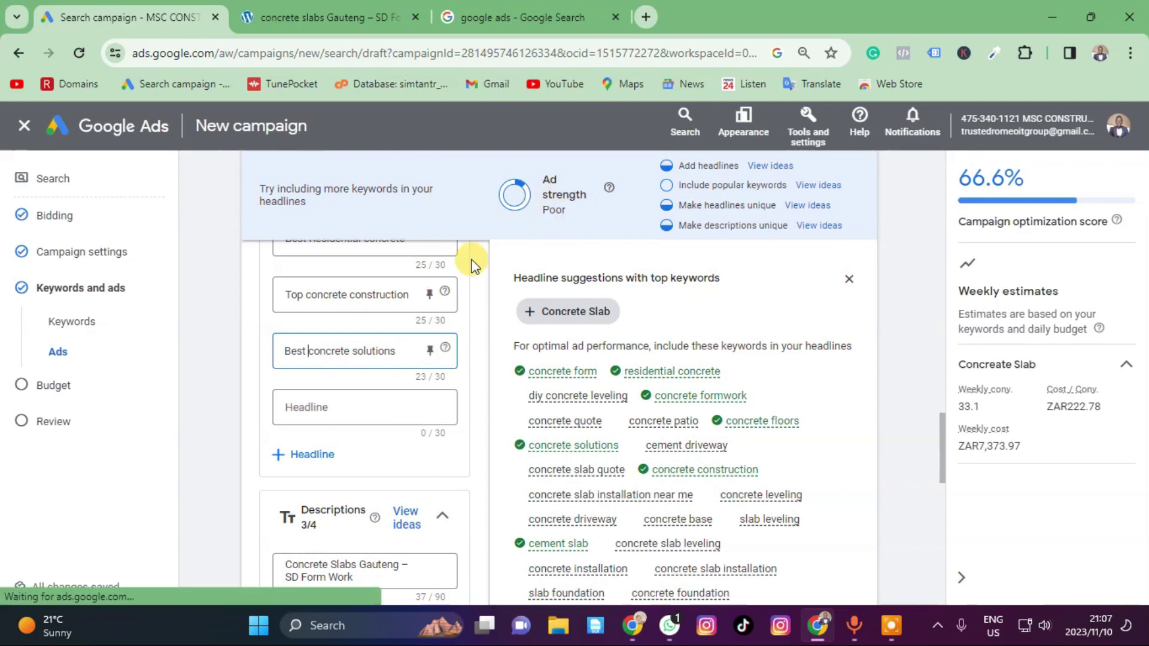
click(305, 406)
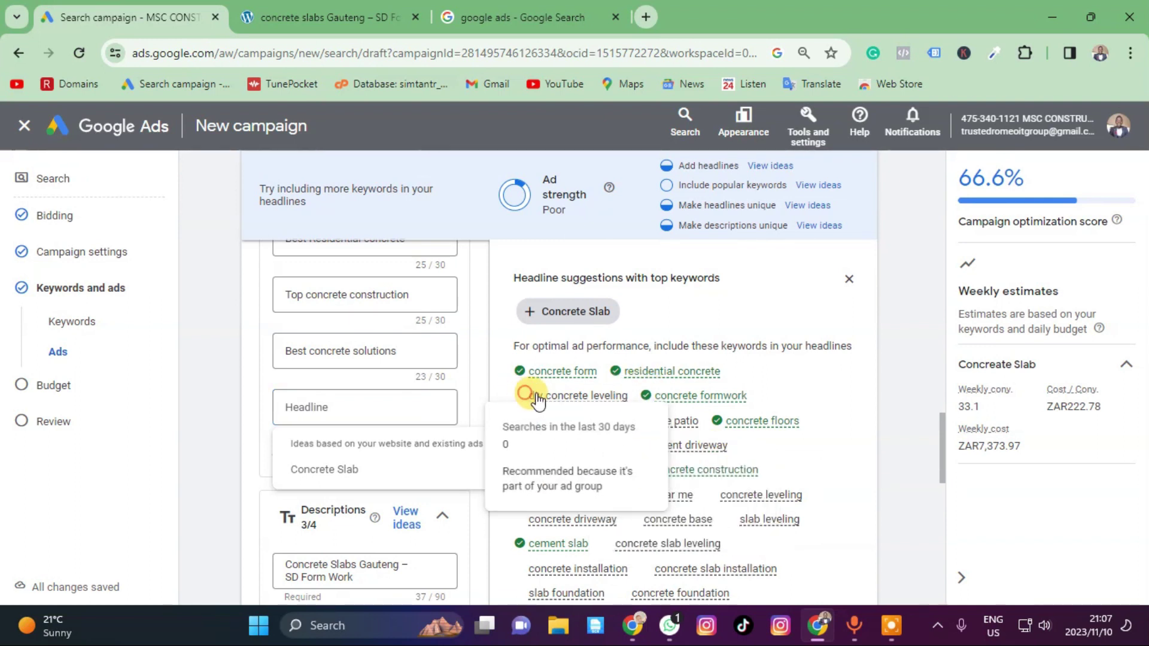
drag(527, 395, 619, 395)
click(677, 425)
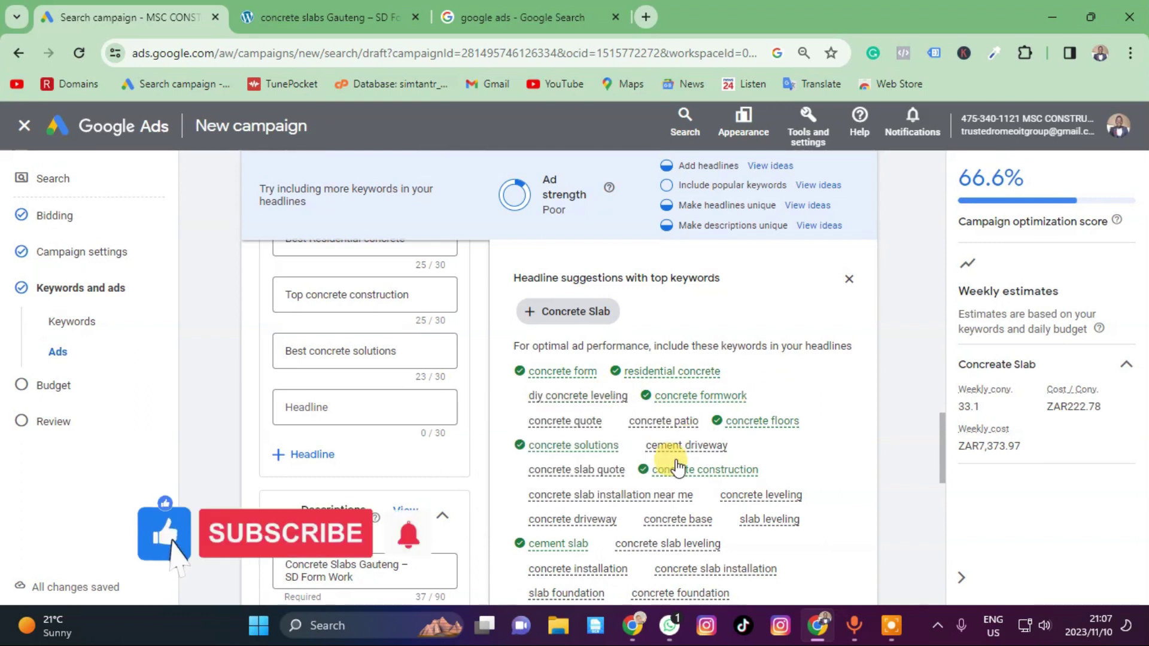
drag(527, 471, 626, 469)
right_click(613, 469)
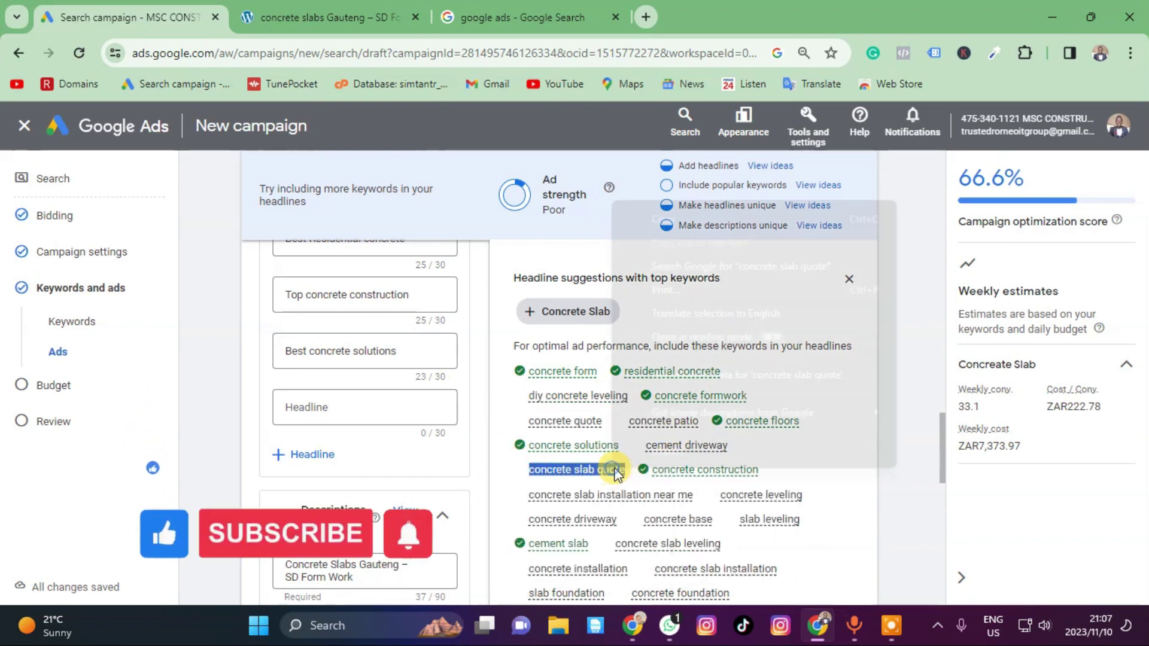
click(658, 221)
click(328, 406)
right_click(319, 408)
click(365, 209)
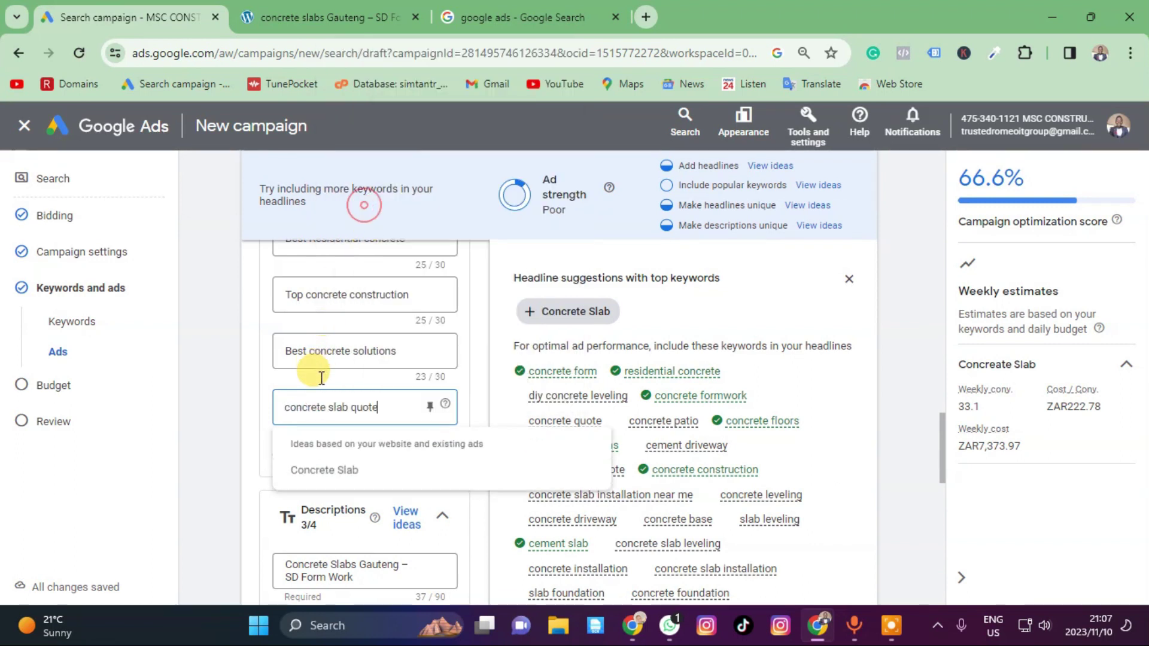
click(286, 408)
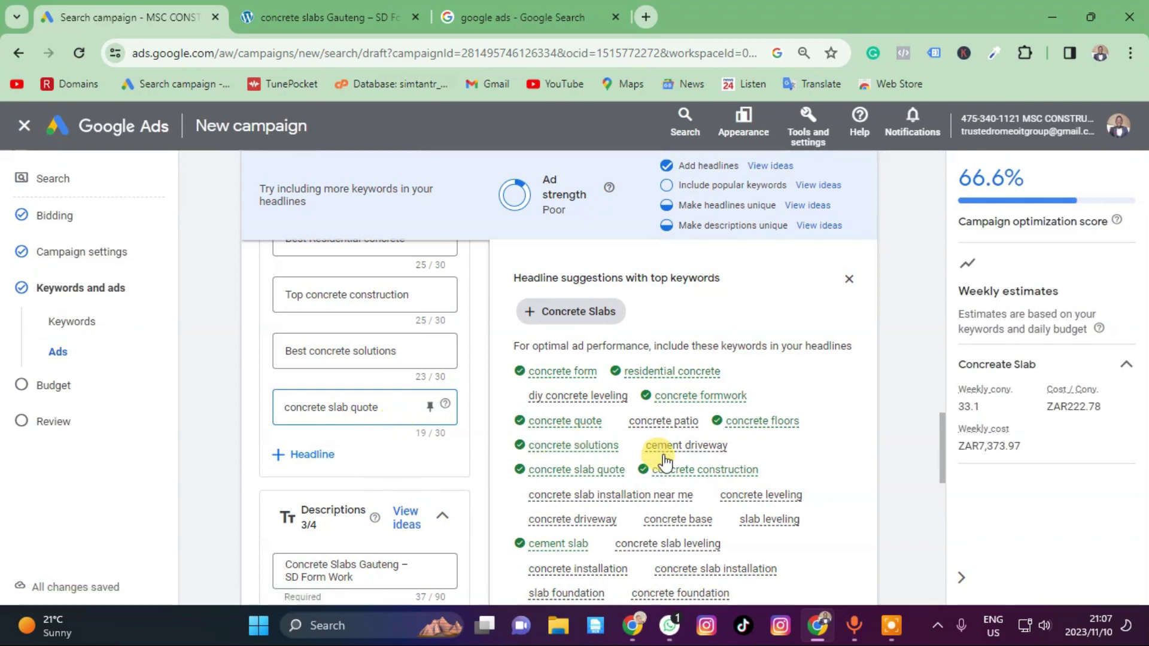
Try to select the suggested keyword "concrete slab installation" for copying.
triple_click(610, 558)
click(820, 562)
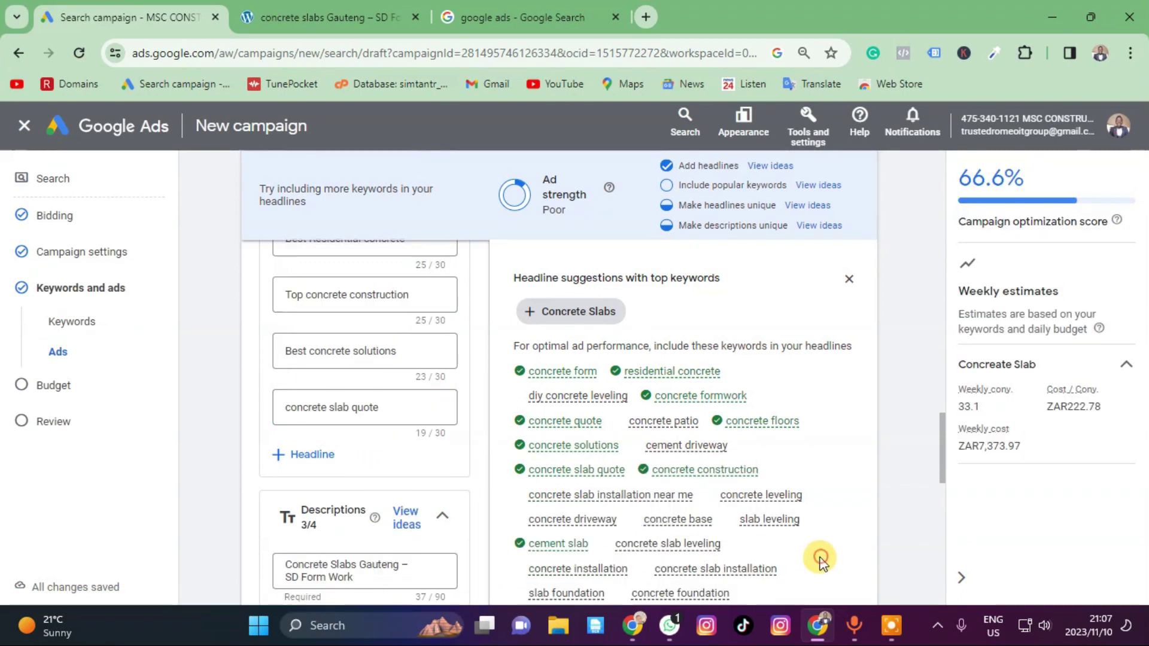
scroll(808, 556, down, 2)
drag(638, 572, 583, 574)
click(639, 567)
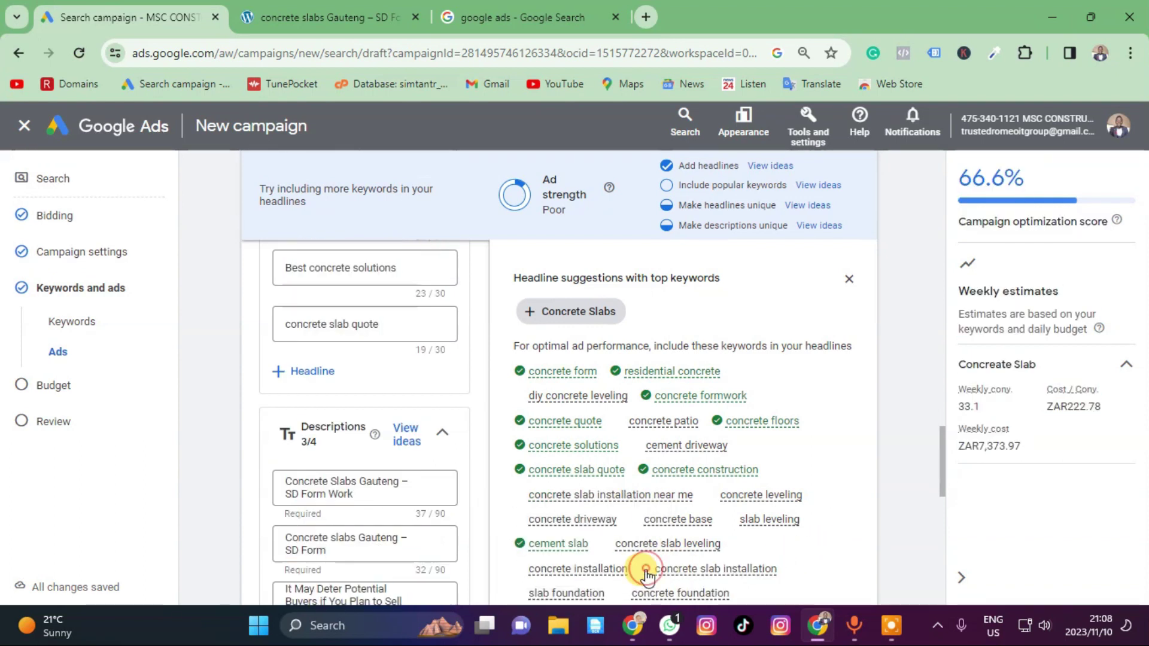
drag(722, 565, 844, 565)
click(800, 573)
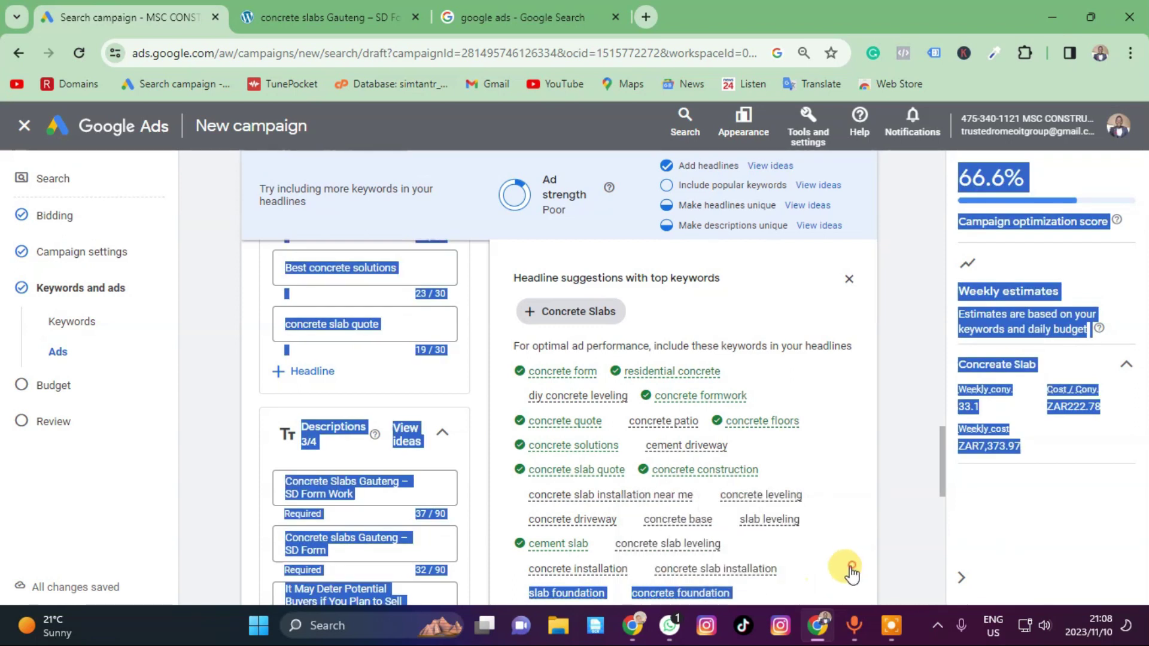
click(774, 574)
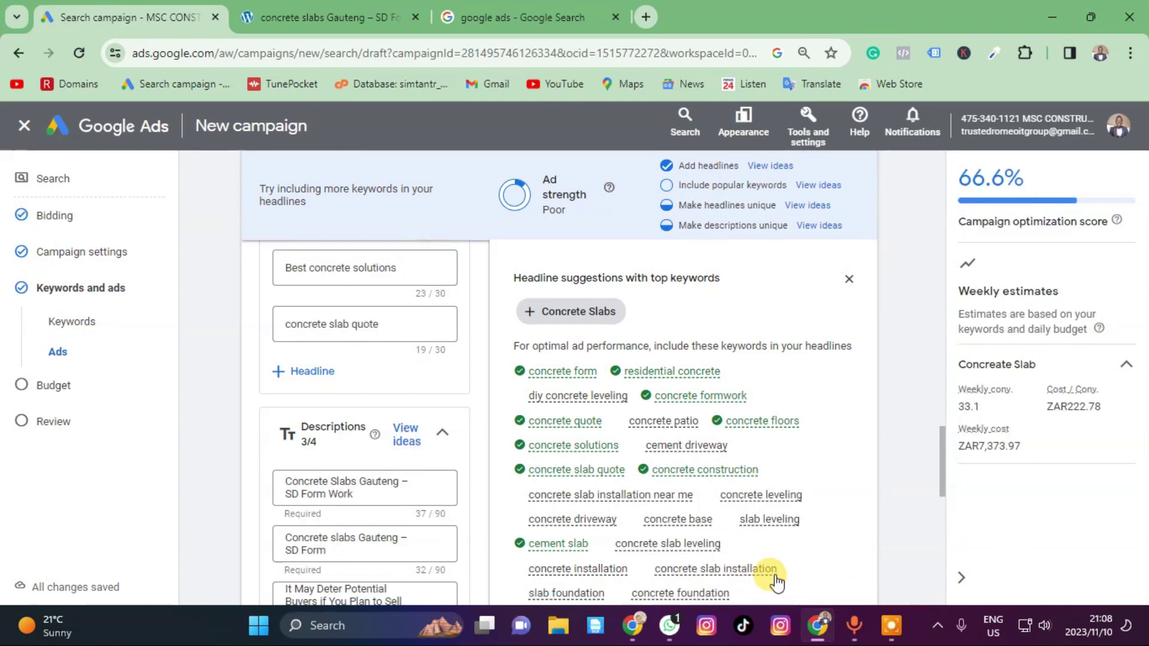
drag(776, 580, 767, 576)
click(775, 574)
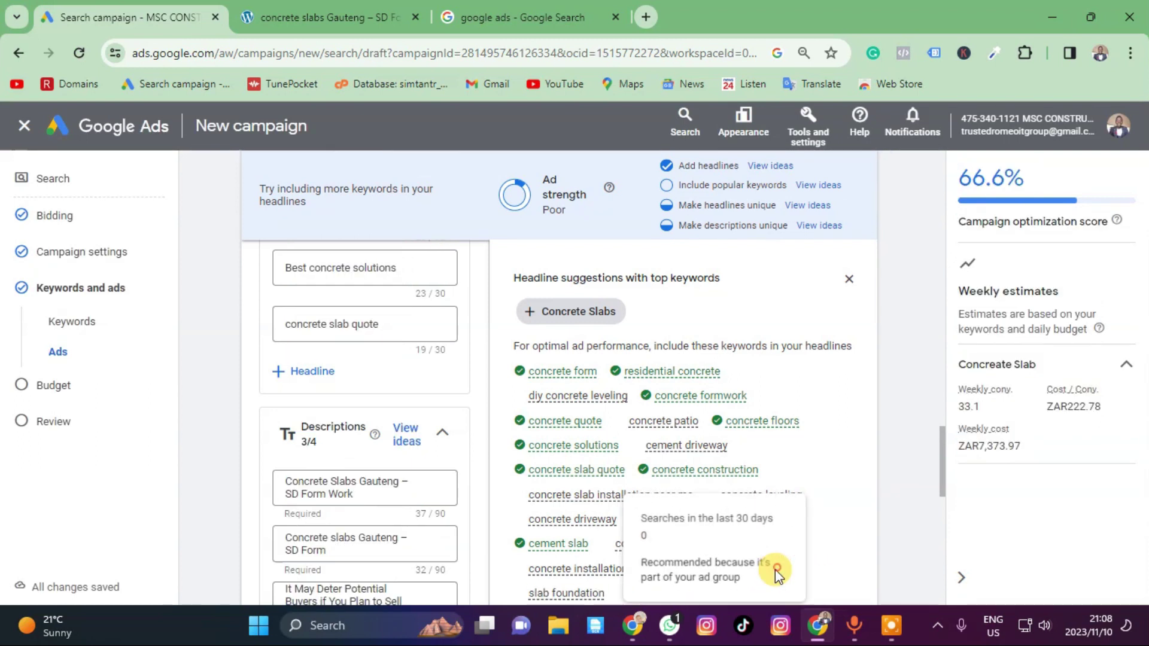
mouse_move(787, 573)
mouse_down()
mouse_move(688, 574)
mouse_move(816, 576)
mouse_move(769, 573)
mouse_up()
click(770, 556)
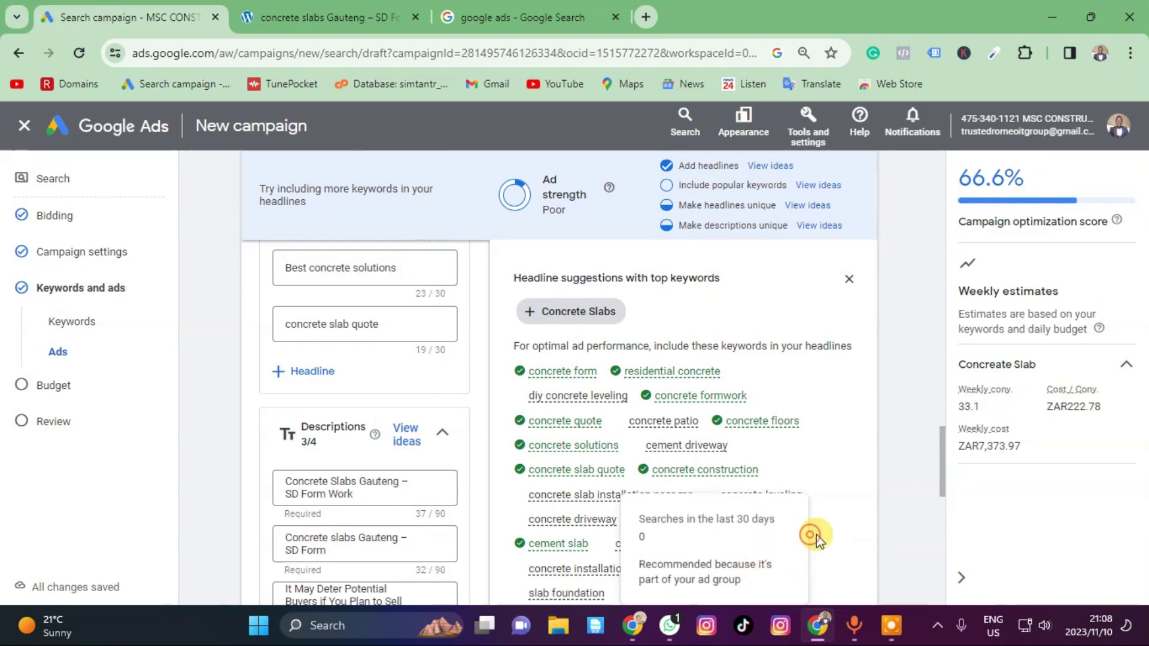
click(813, 536)
Add a ninth headline reading "concrete slab installation".
scroll(382, 521, down, 5)
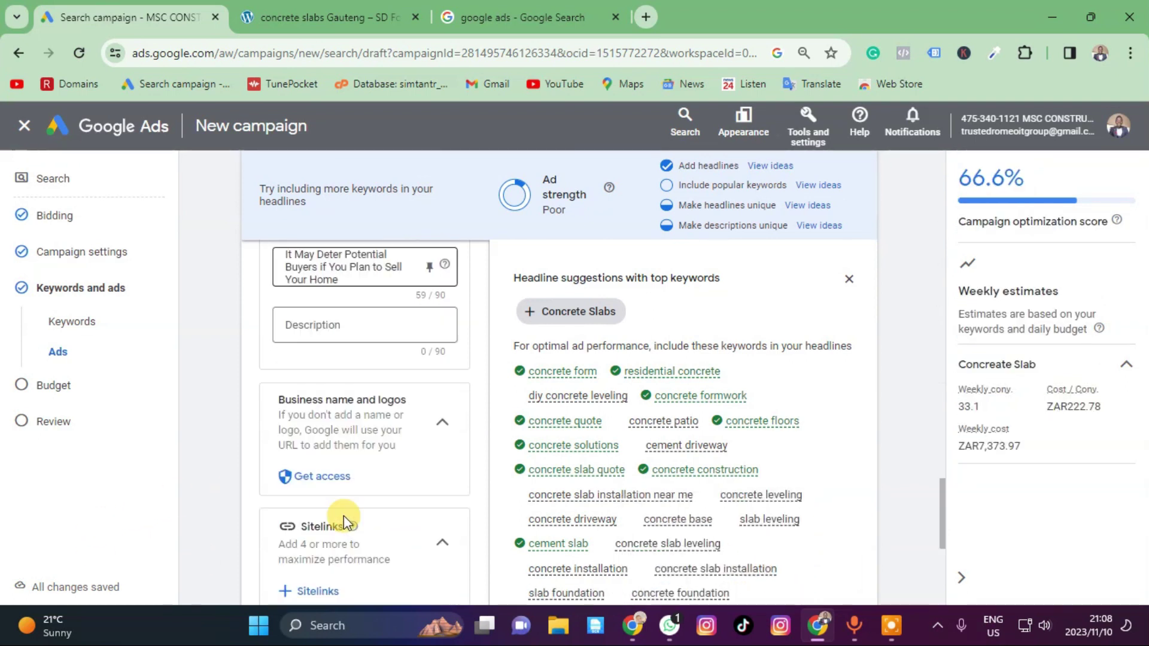
scroll(338, 471, up, 10)
scroll(329, 461, down, 2)
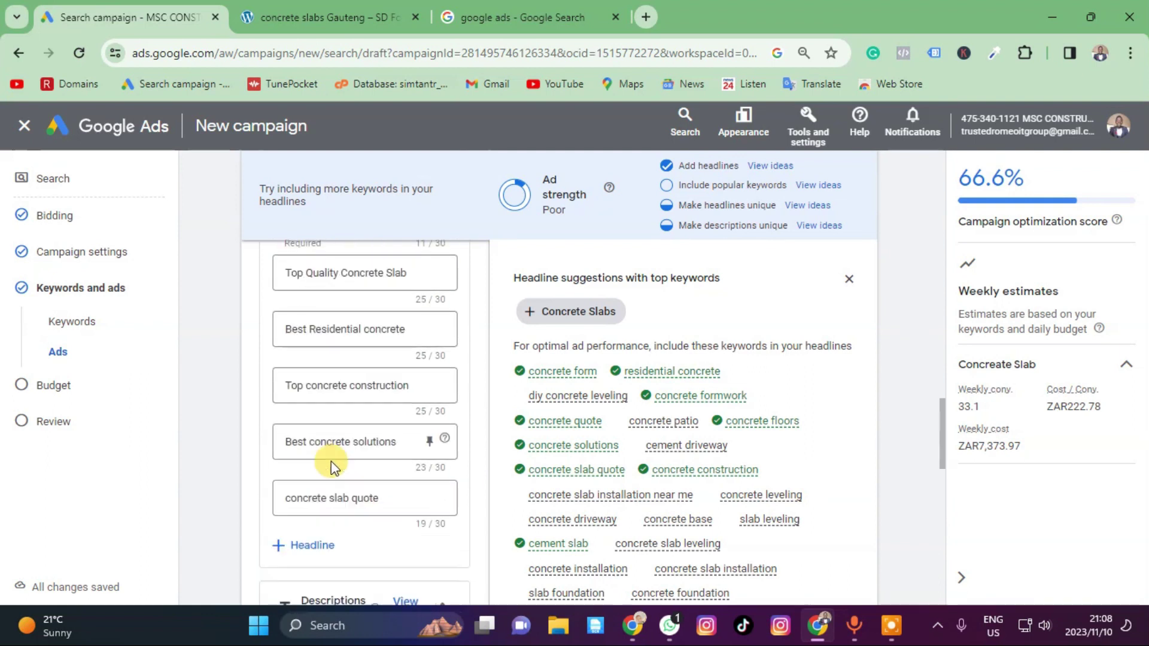
scroll(313, 410, up, 1)
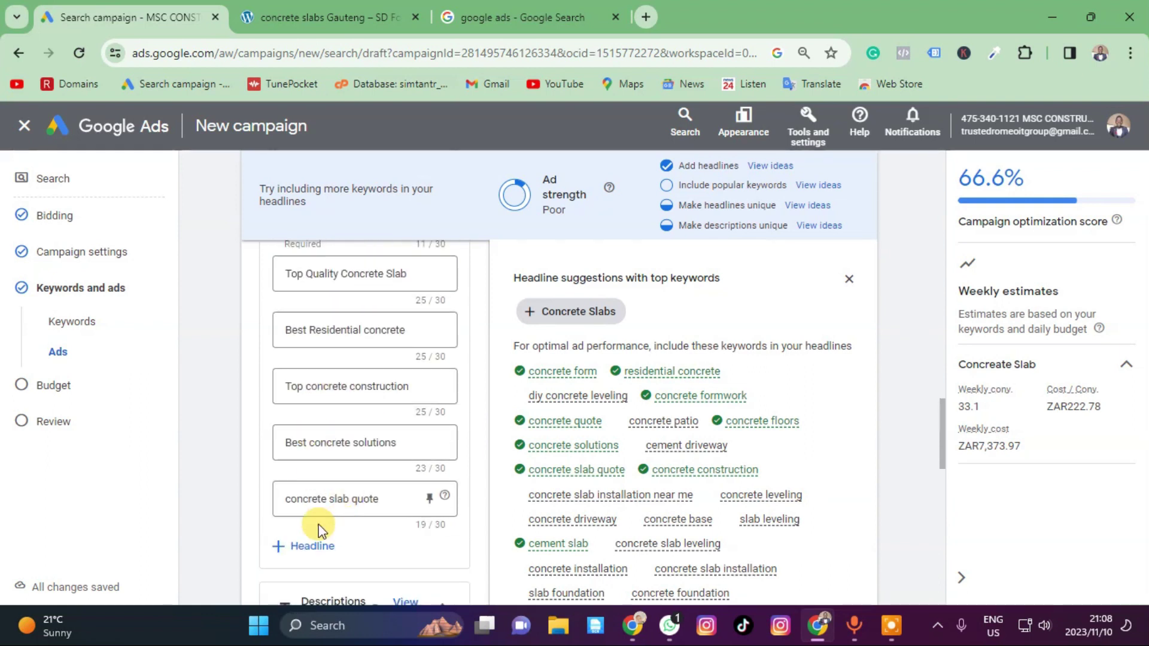
click(302, 546)
click(308, 550)
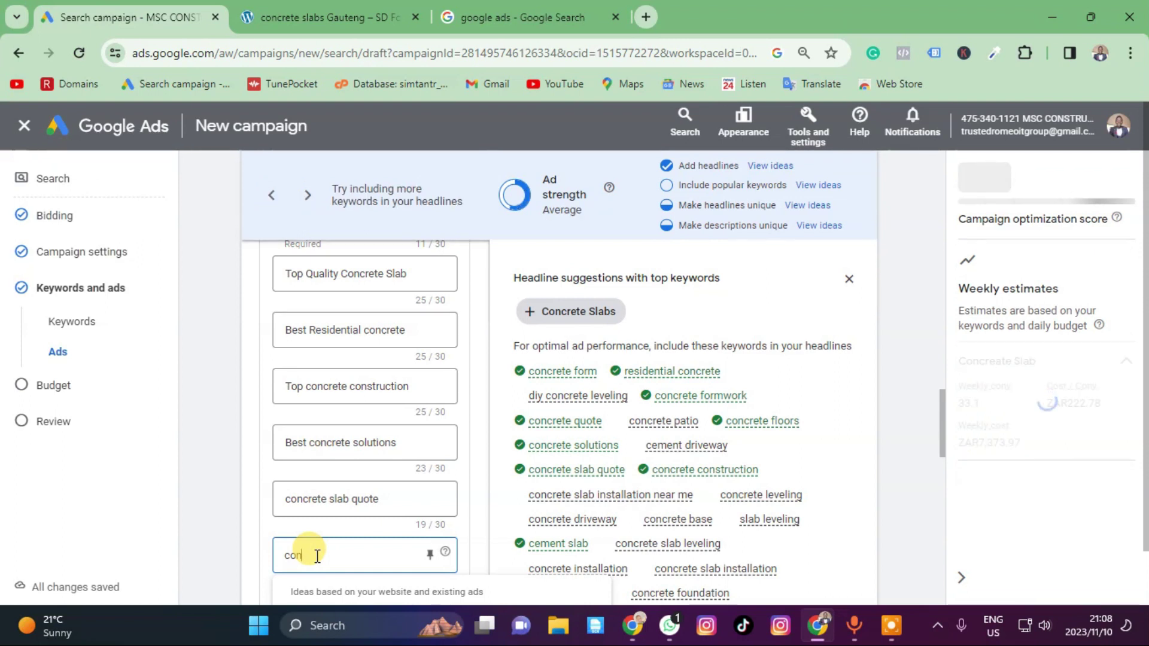
text(d)
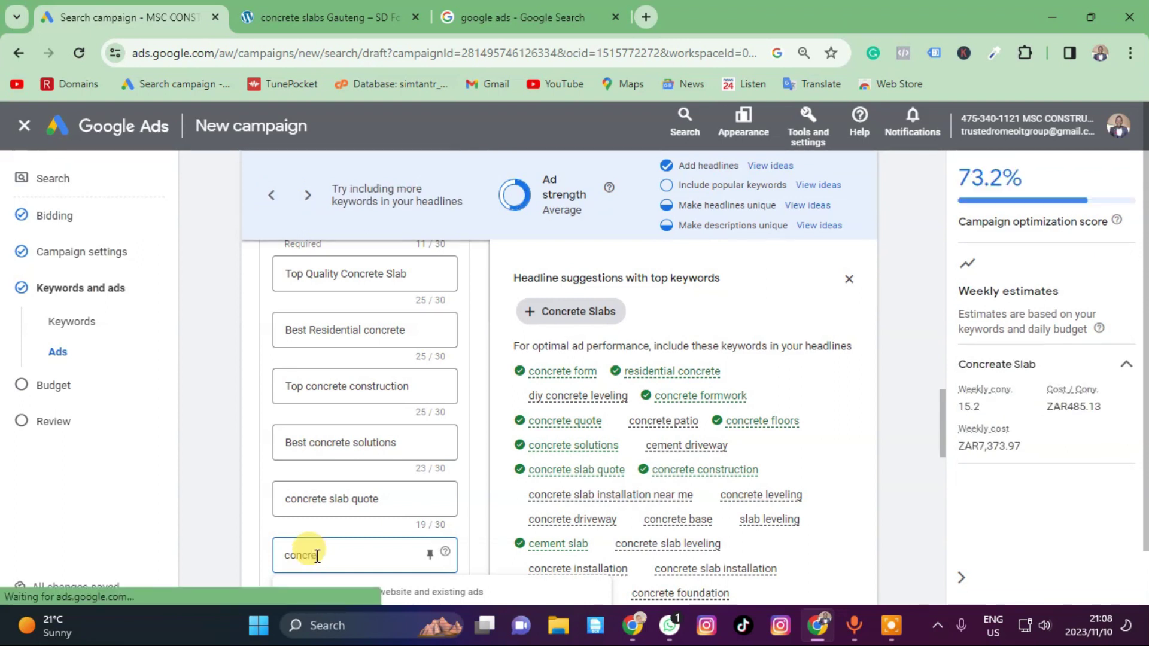
text(rete)
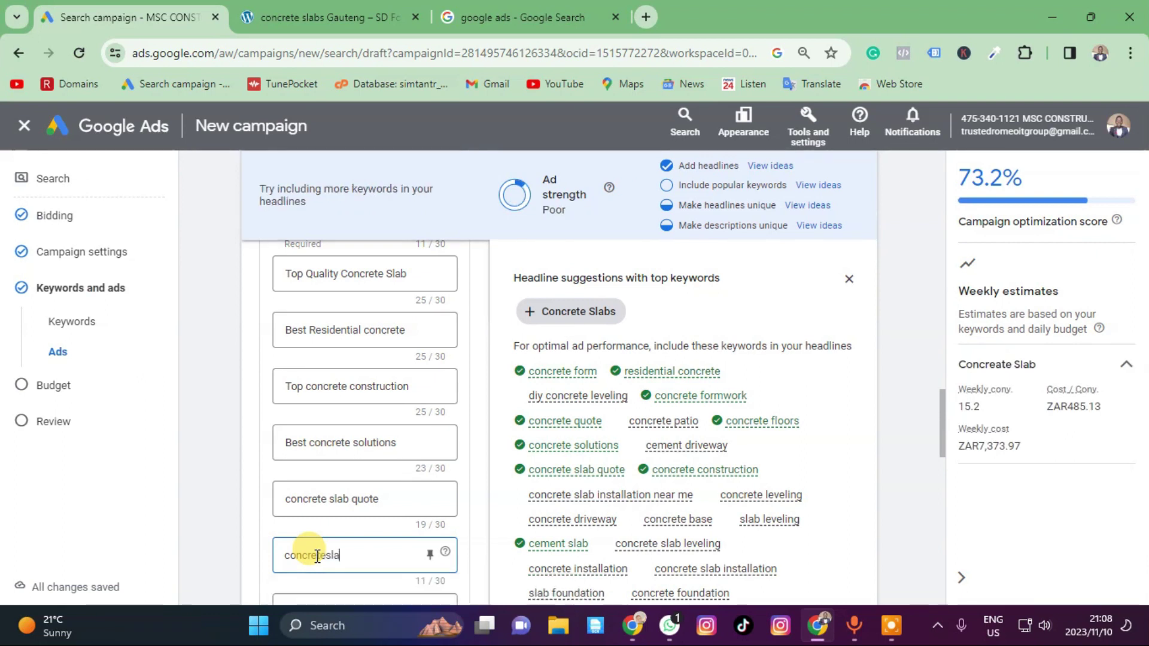
text( sla)
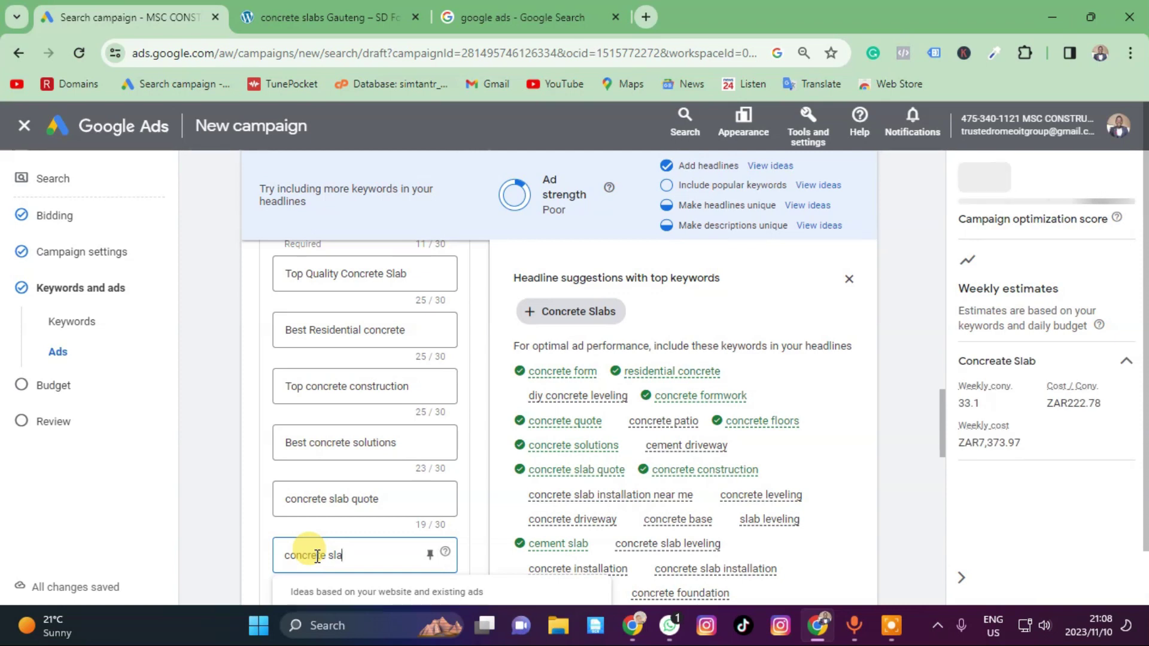
text(b insta)
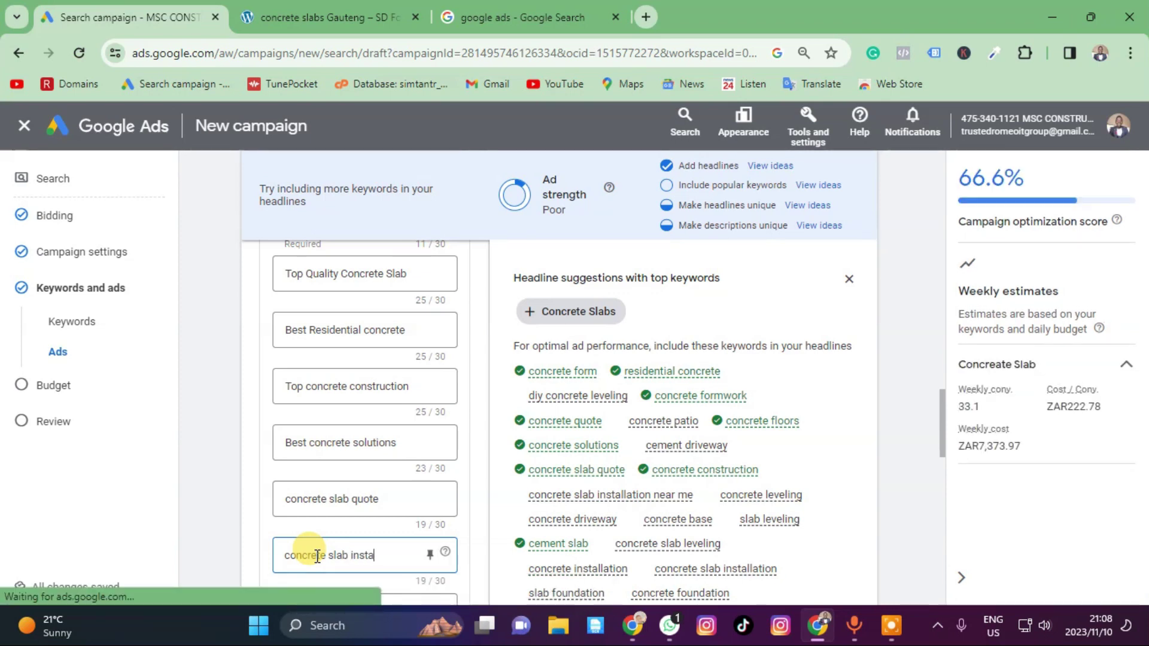
text(llations)
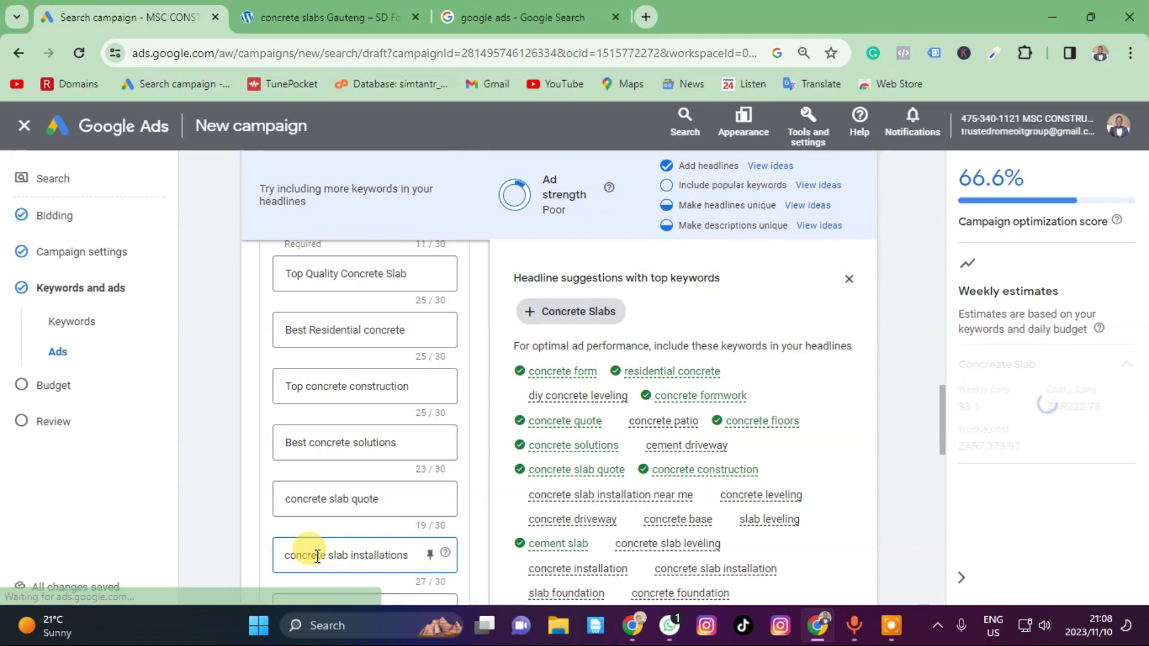
key(BackSpace)
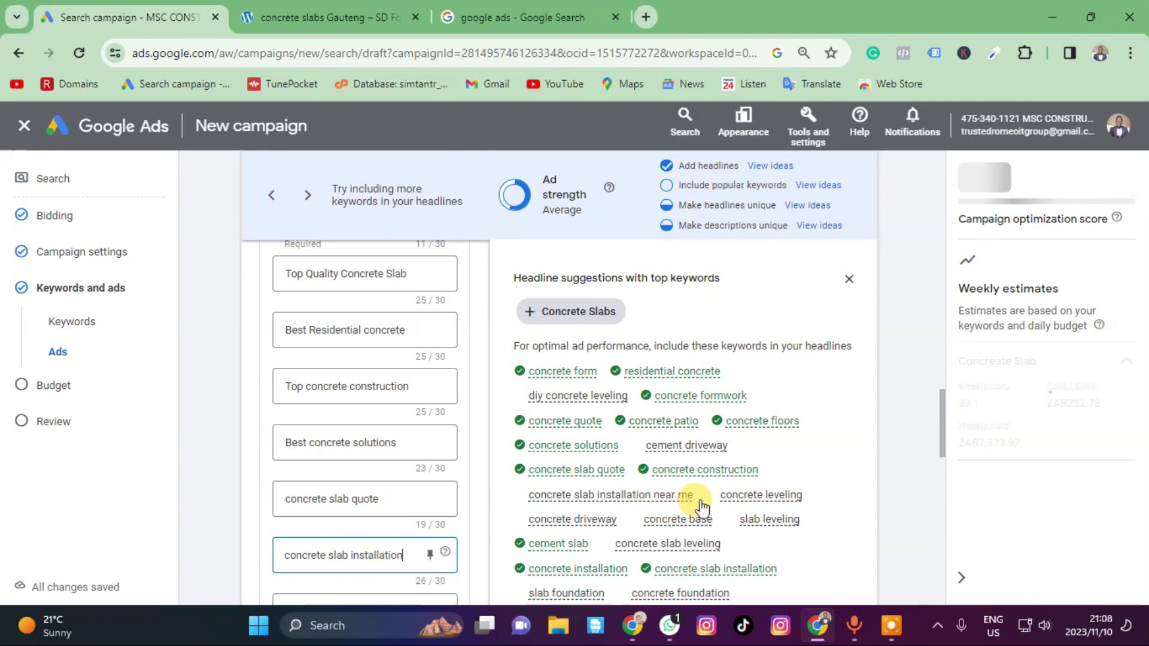
Fill the tenth headline with "concrete slab foundation".
scroll(352, 555, down, 2)
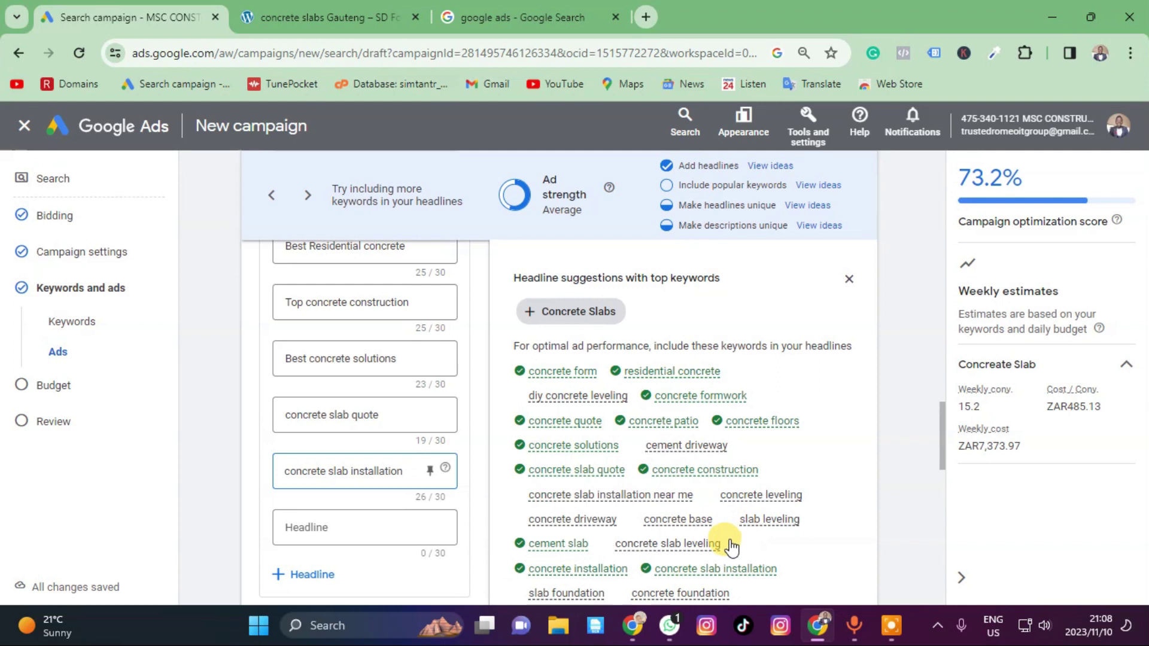
click(304, 525)
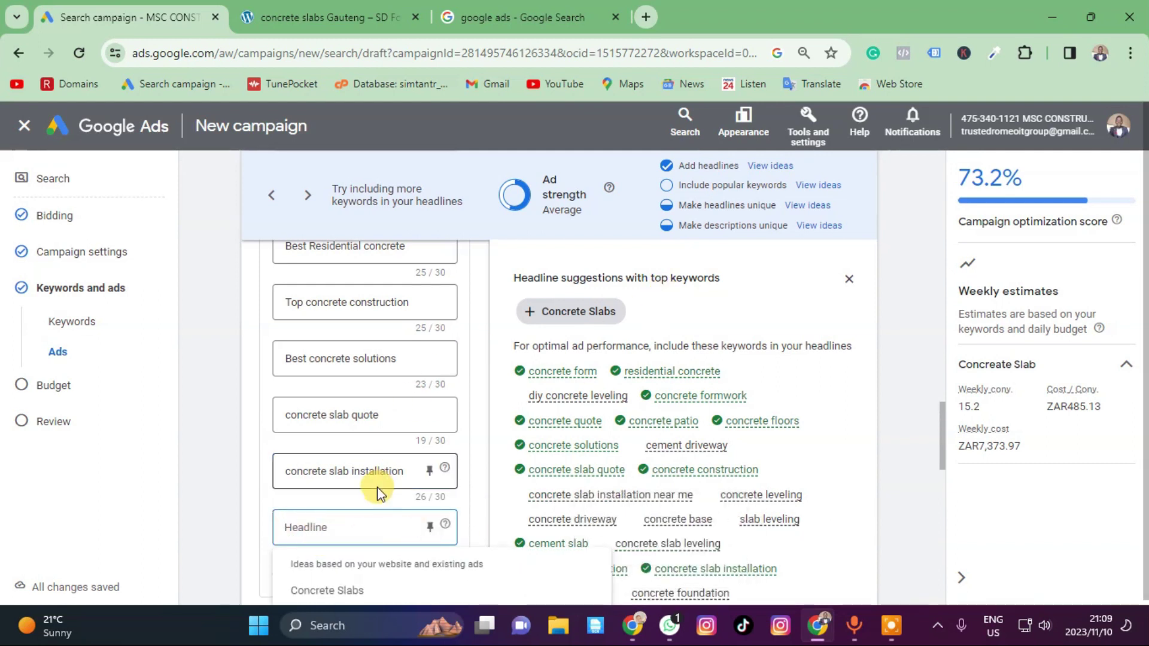
text(concrete )
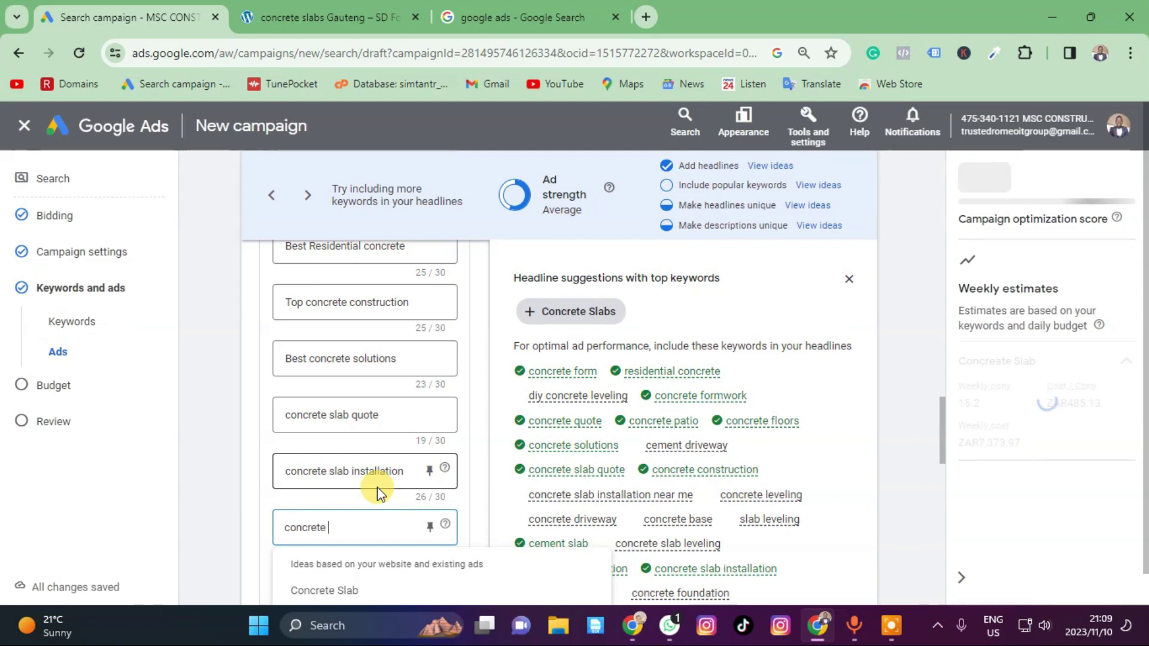
text(slab foun)
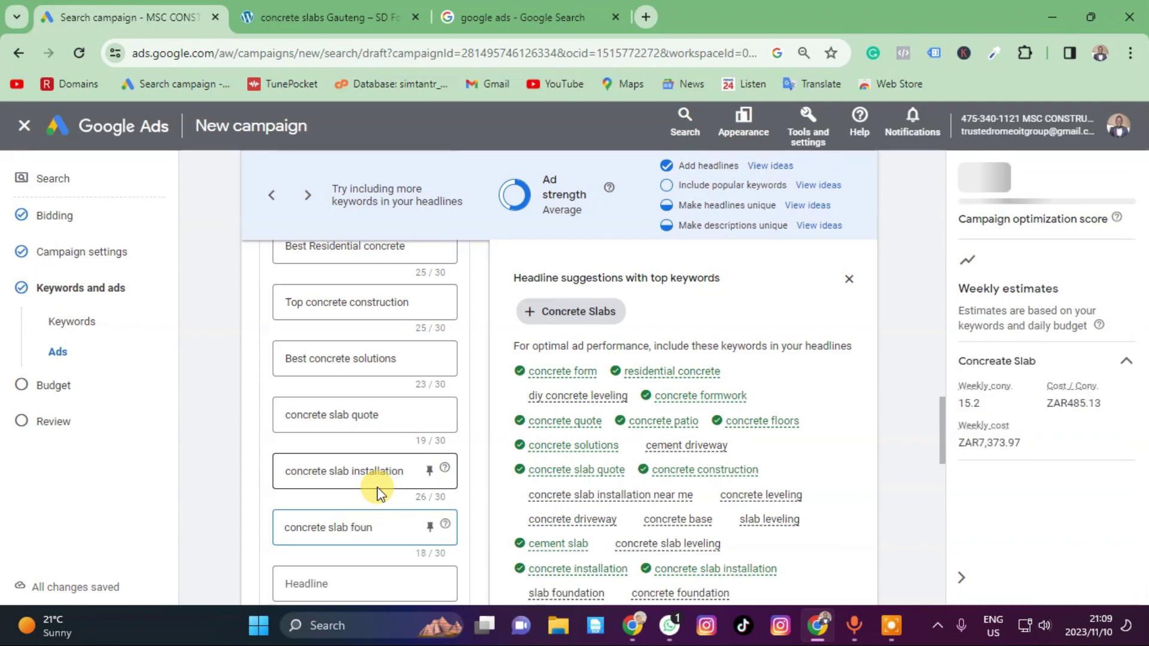
text(dation)
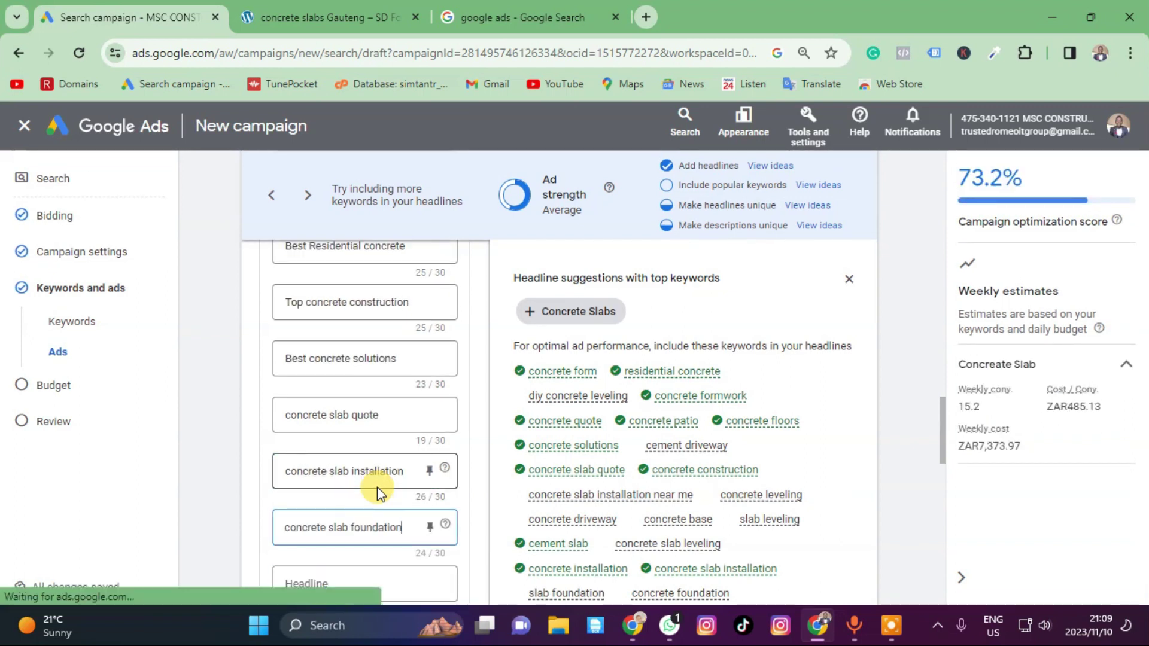
click(819, 545)
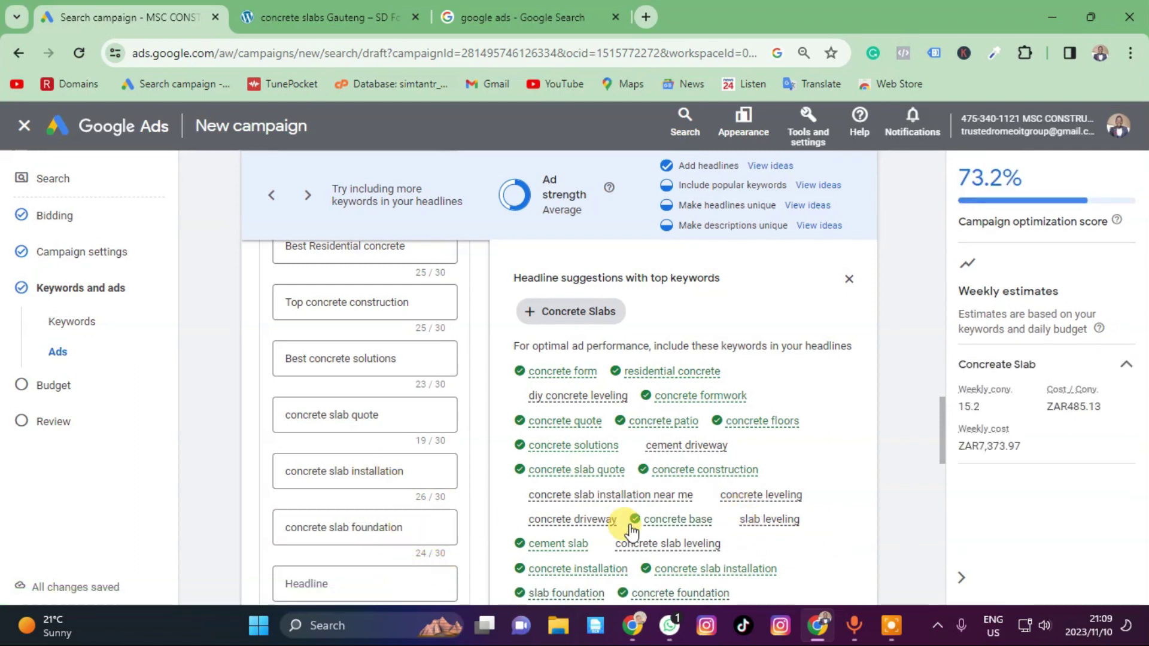
Fill the eleventh headline with "Top Rated Company", capitalising each word.
scroll(375, 526, down, 1)
click(319, 501)
text(T)
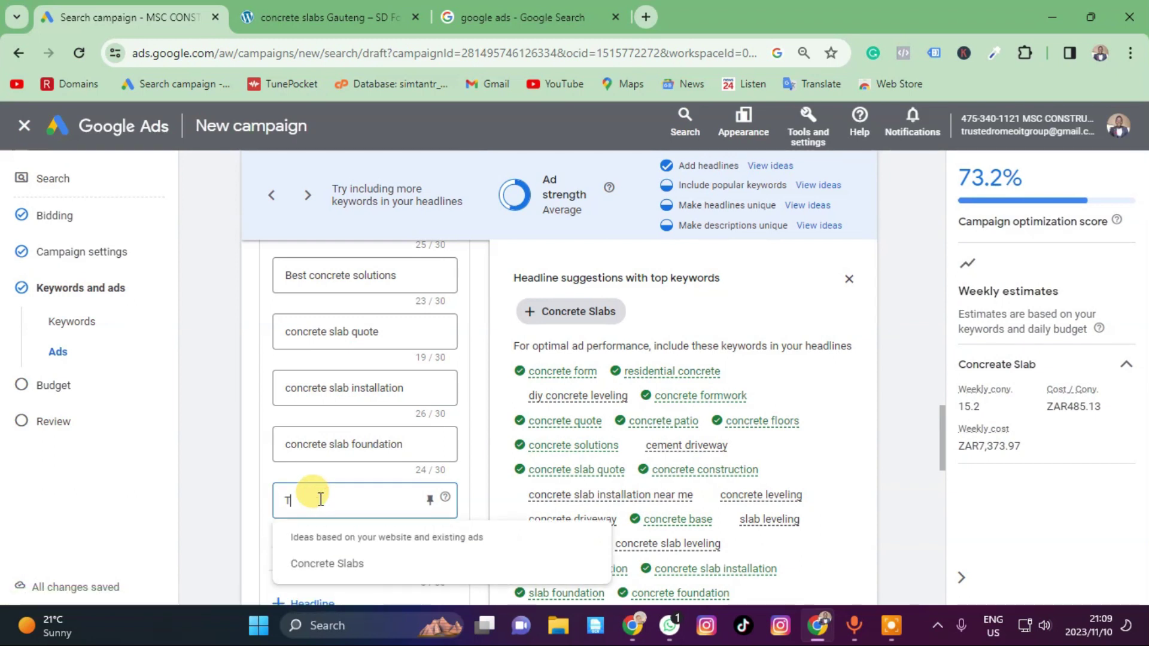
text(op ra)
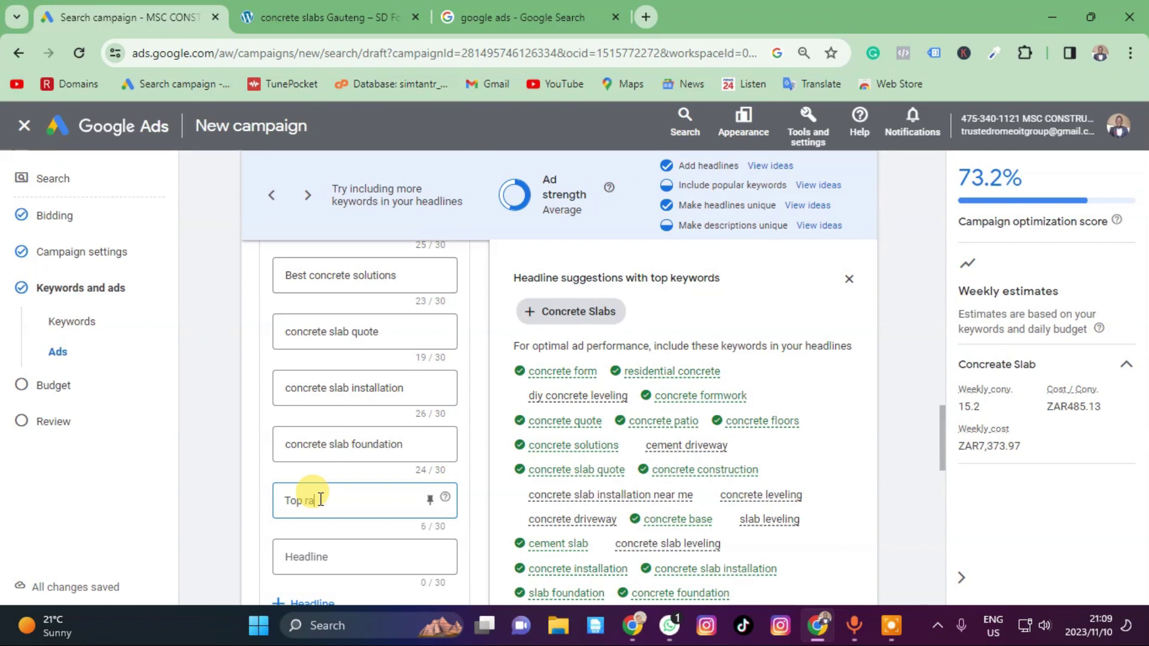
text(ted comap)
key(BackSpace)
key(BackSpace)
key(BackSpace)
key(BackSpace)
key(BackSpace)
text(C)
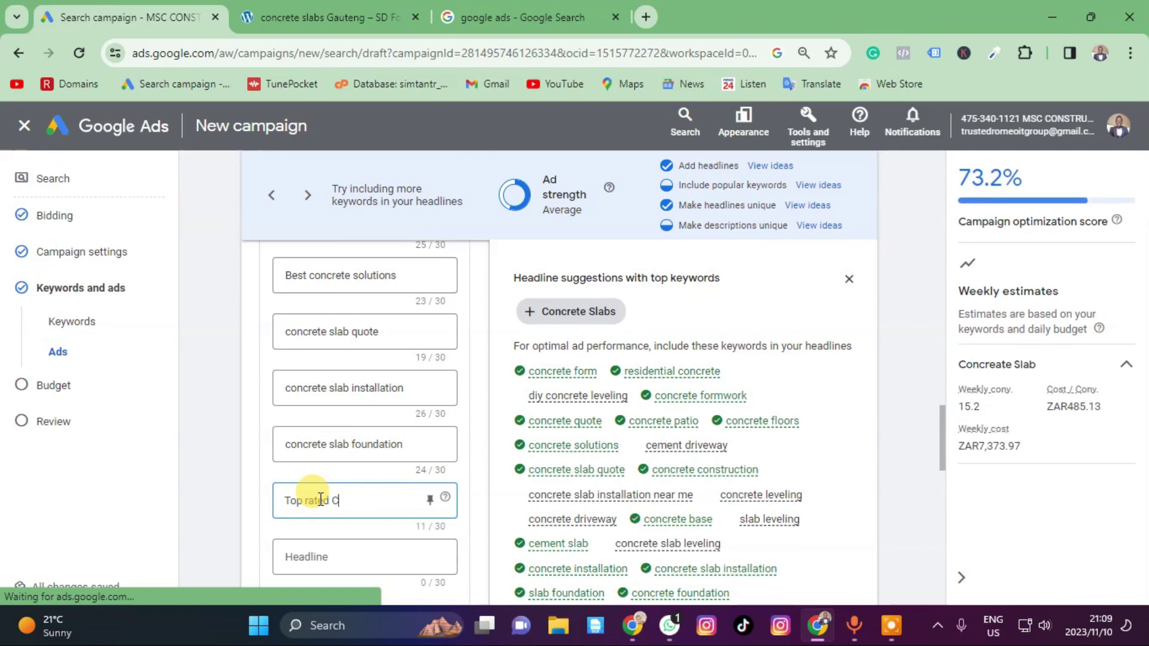
text(ompany)
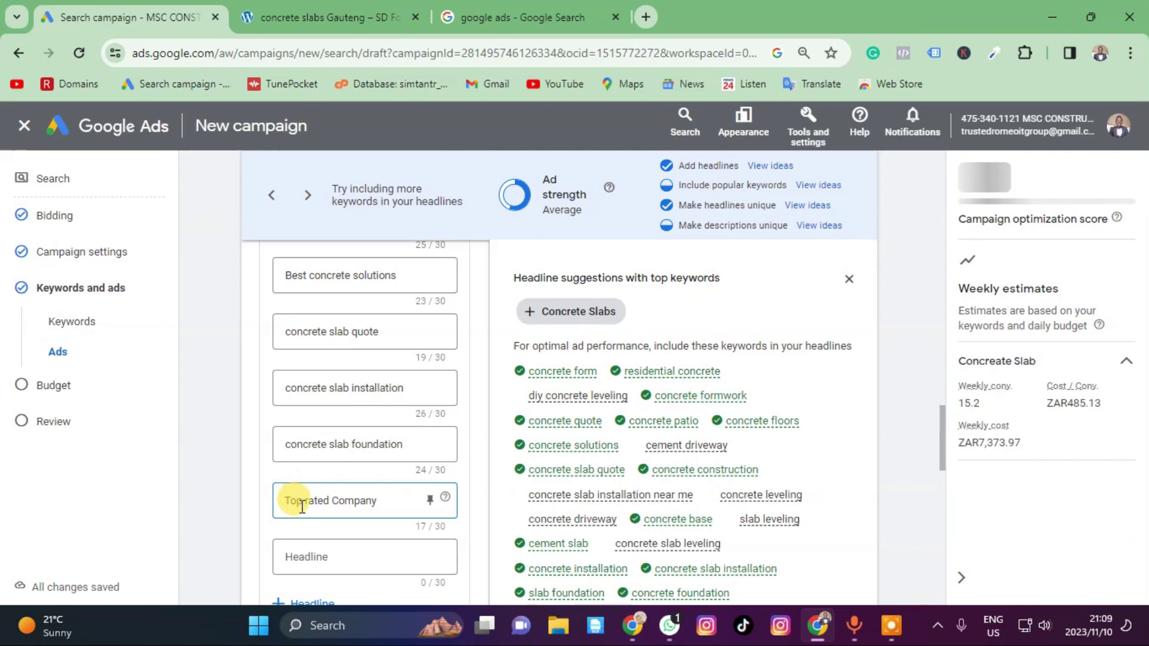
click(307, 500)
key(BackSpace)
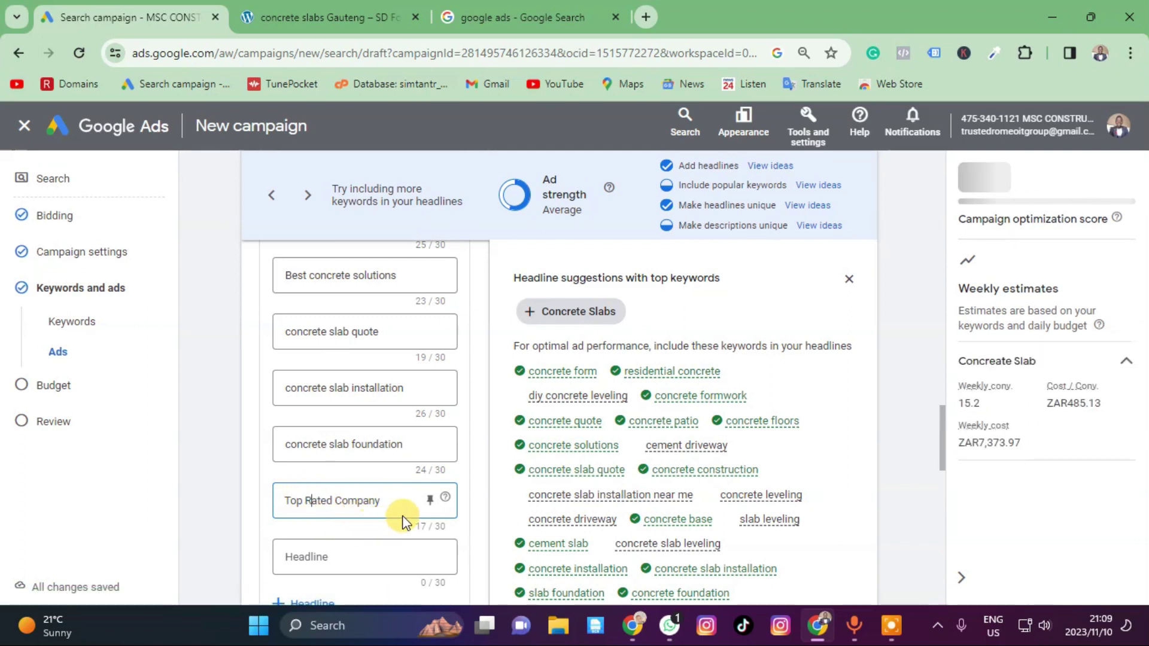
Fill the twelfth headline with "Call Us Today", correcting the typing mistake in the last word.
click(324, 557)
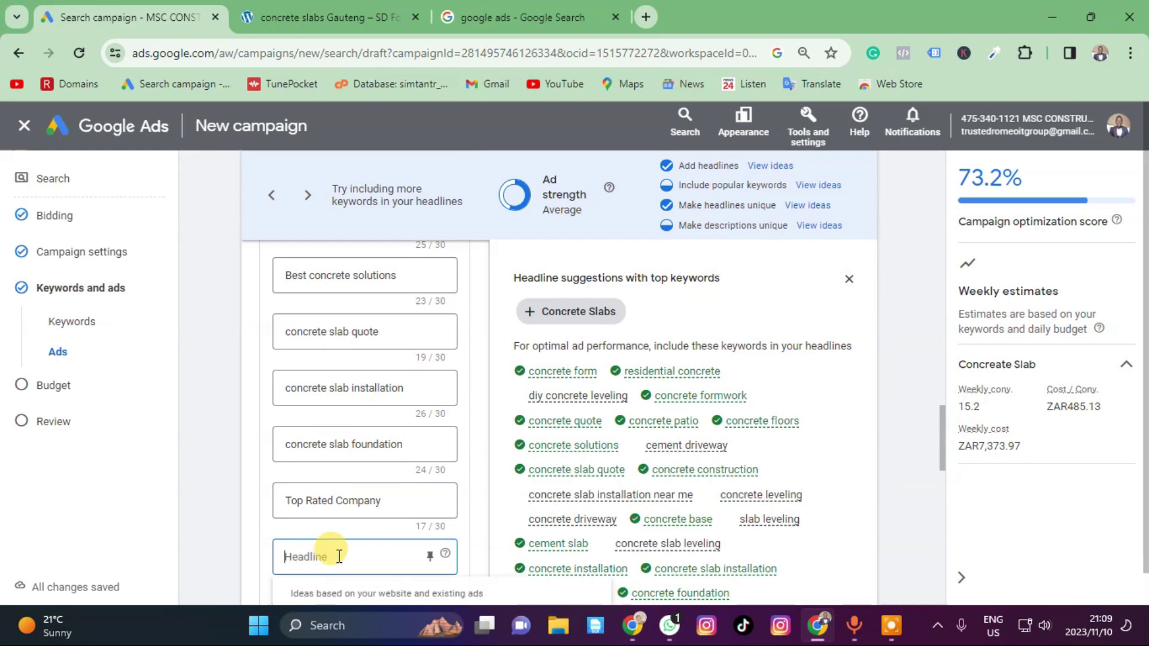
text(Cal)
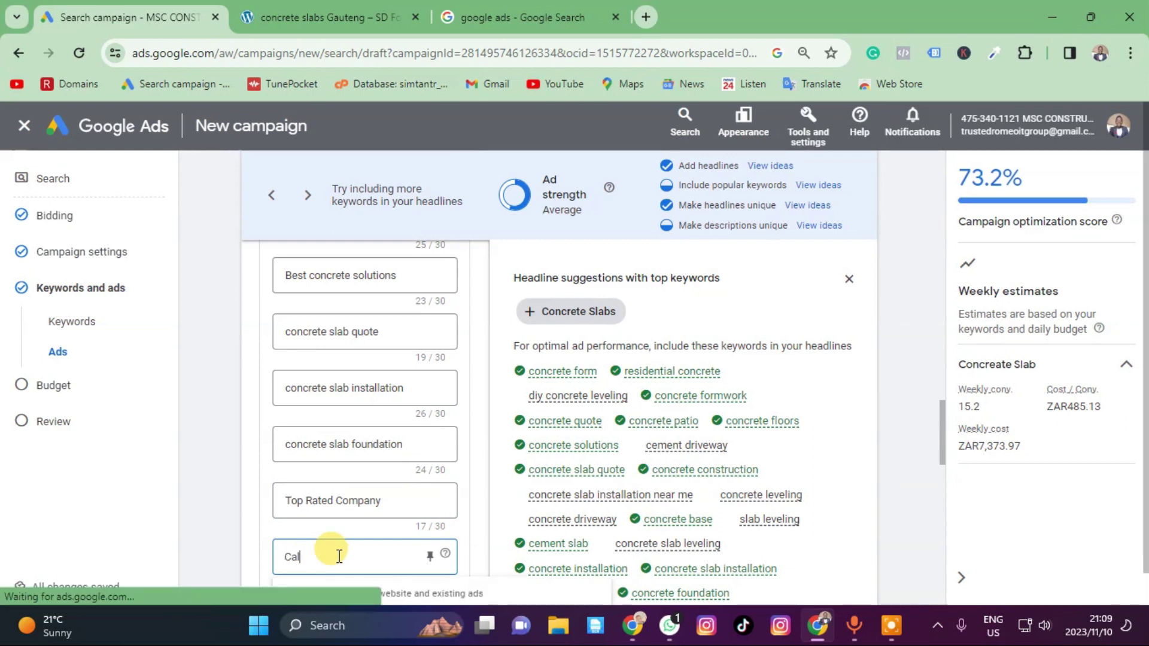
text(l Us )
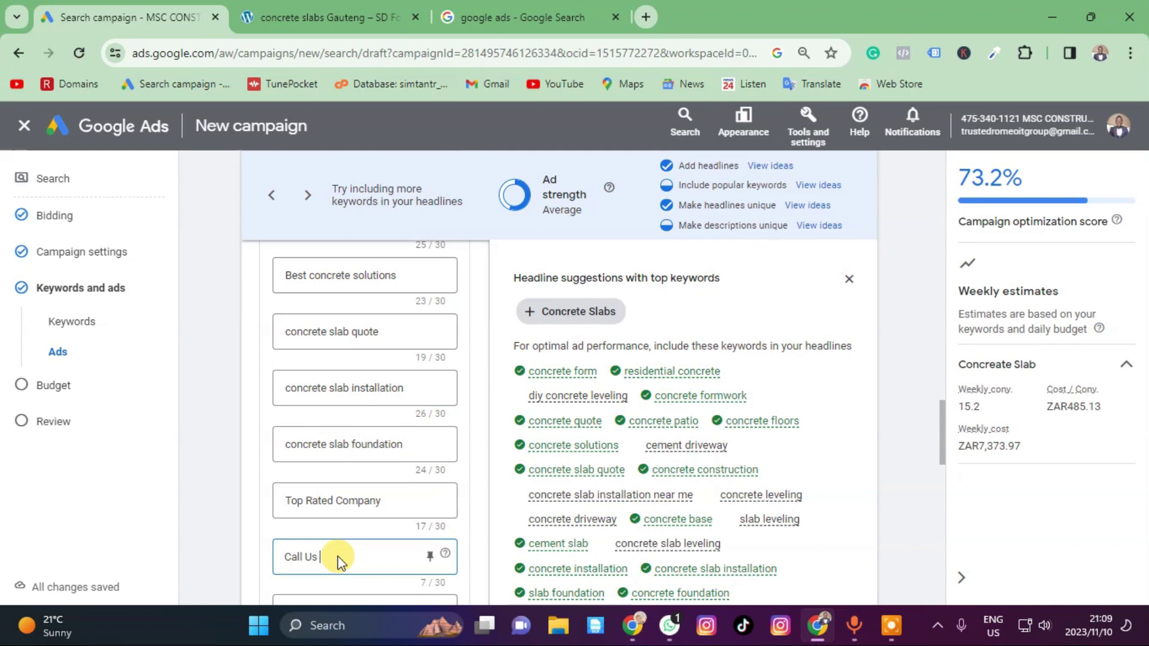
text(Today)
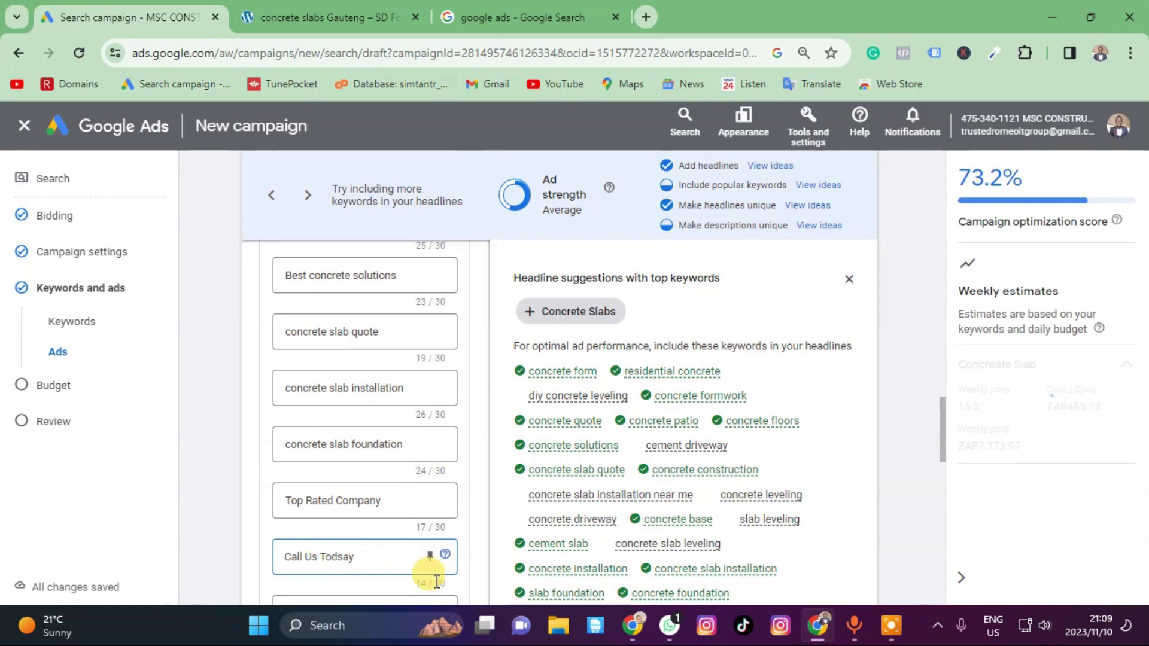
scroll(323, 565, up, 1)
scroll(366, 565, down, 3)
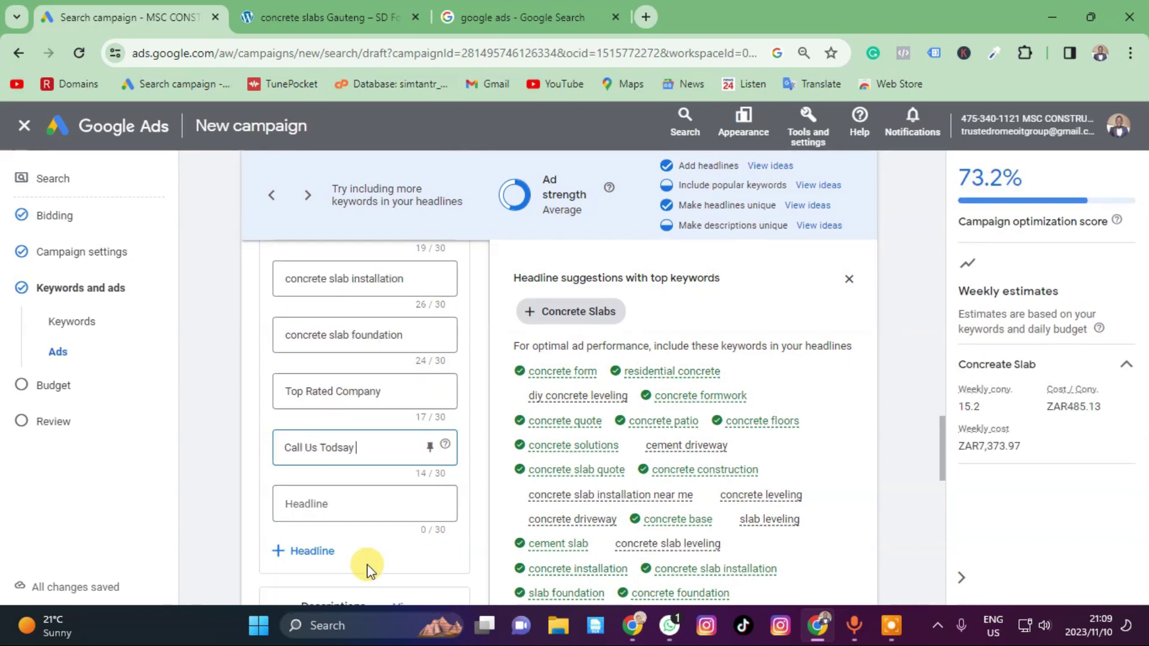
scroll(360, 495, up, 1)
key(BackSpace)
key(BackSpace)
key(BackSpace)
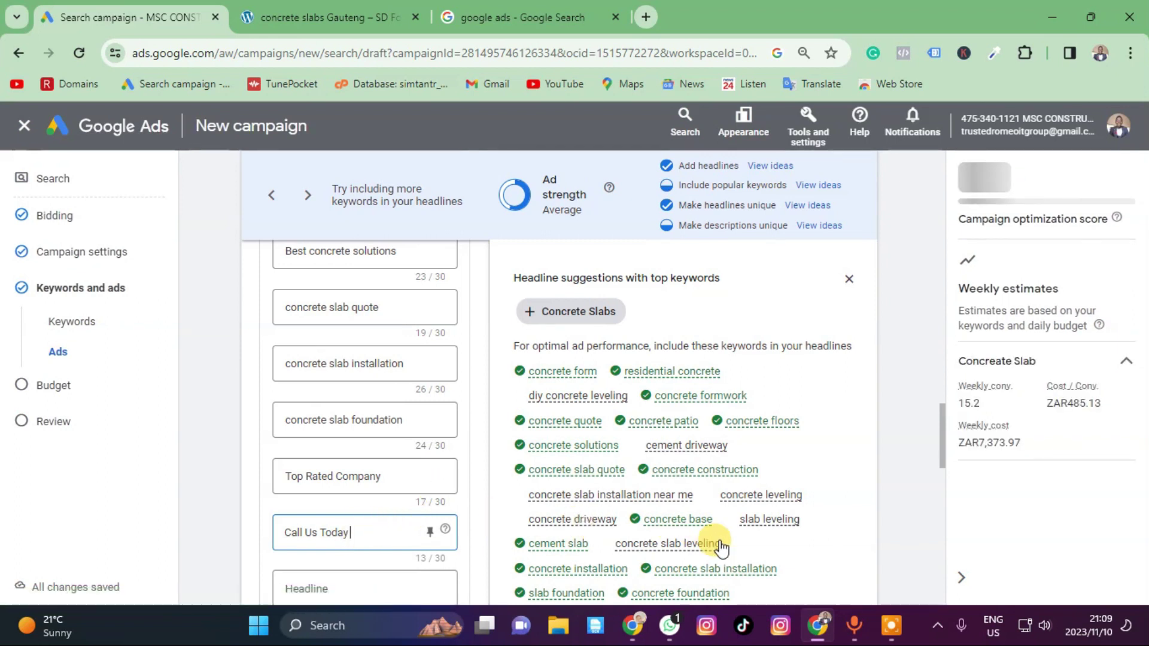
Copy the suggested keyword "concrete leveling" into the empty thirteenth headline.
drag(736, 493, 822, 479)
click(822, 480)
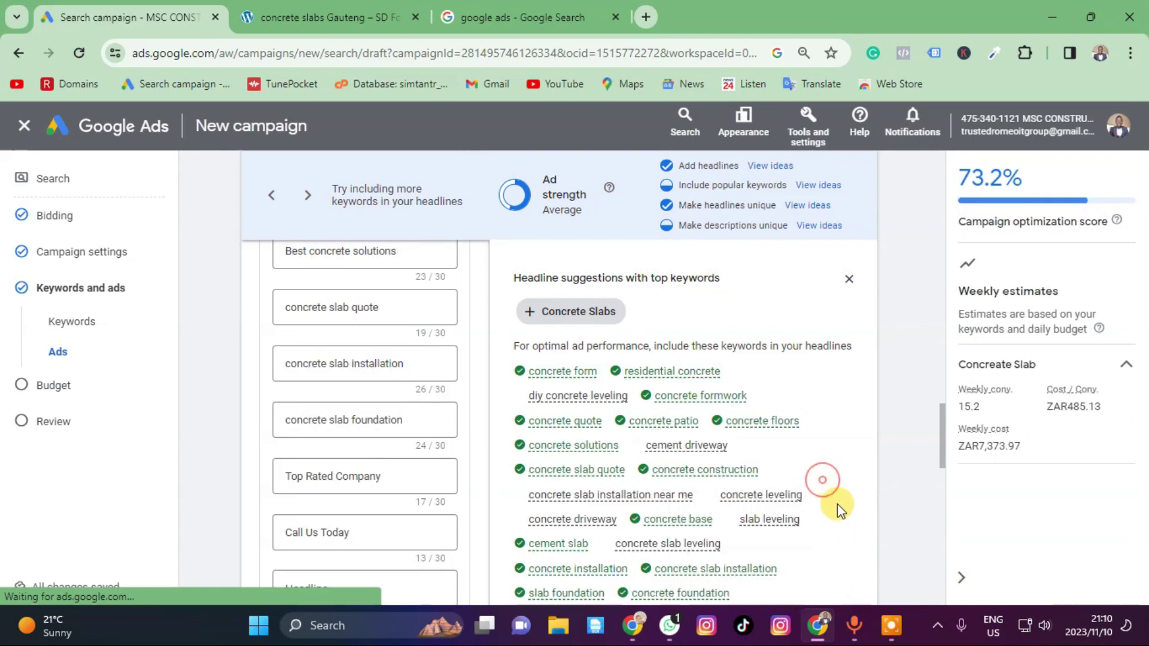
drag(756, 495, 790, 498)
click(769, 477)
right_click(791, 500)
click(807, 245)
click(303, 586)
scroll(323, 575, down, 1)
scroll(323, 576, down, 4)
scroll(318, 400, up, 1)
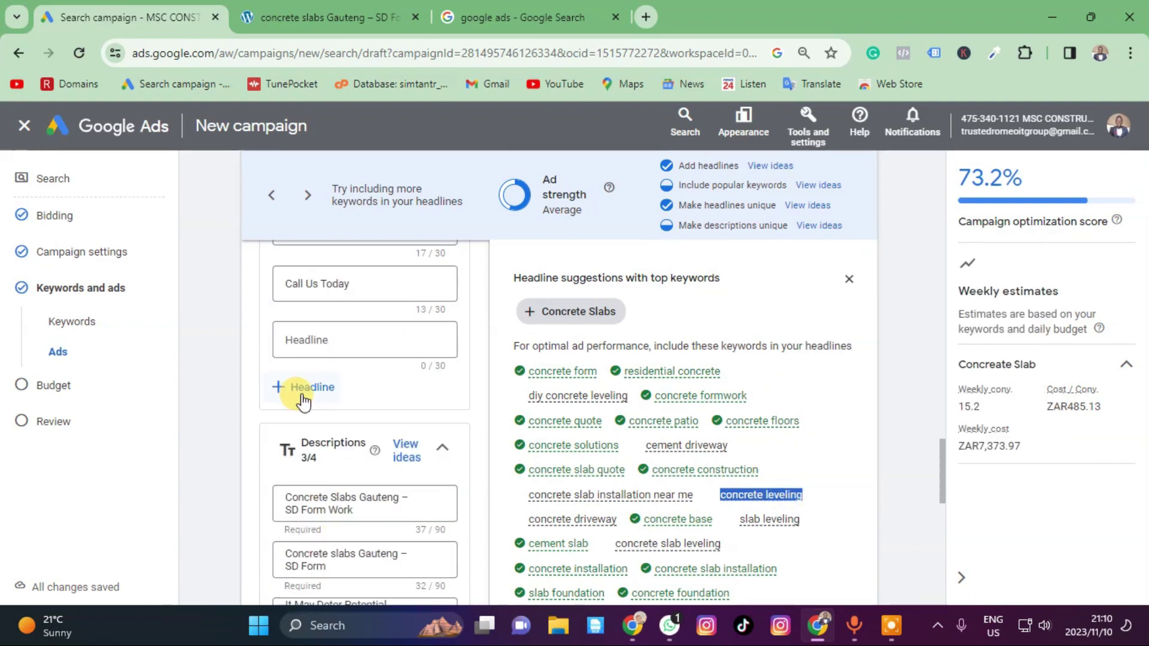
click(304, 335)
right_click(304, 335)
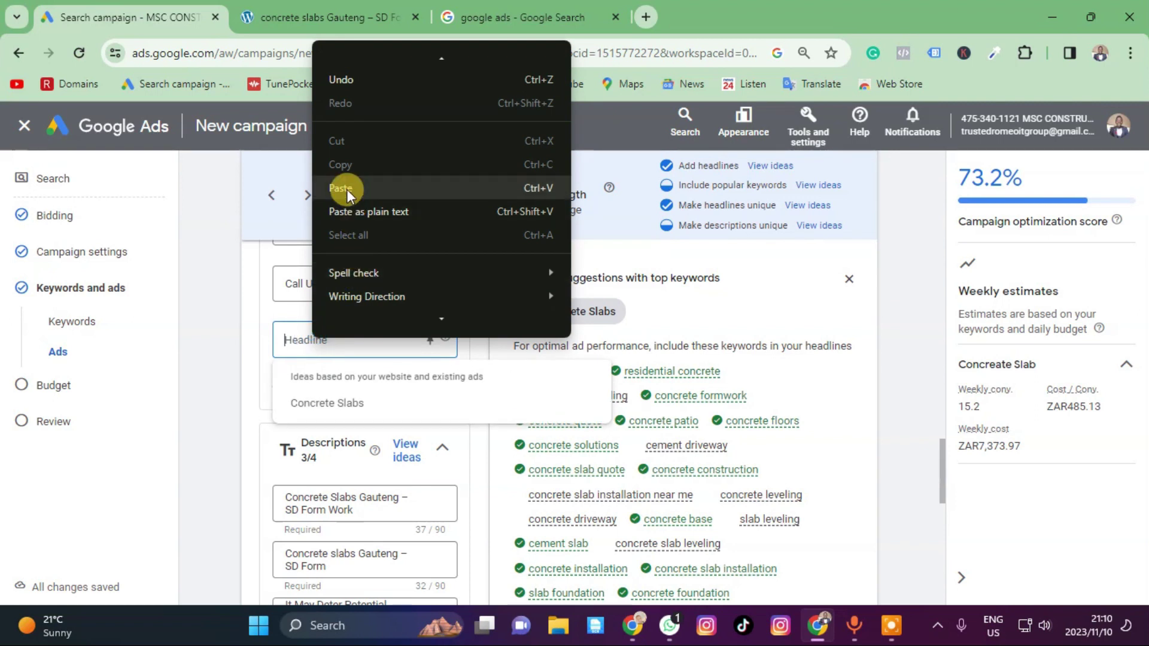
click(347, 189)
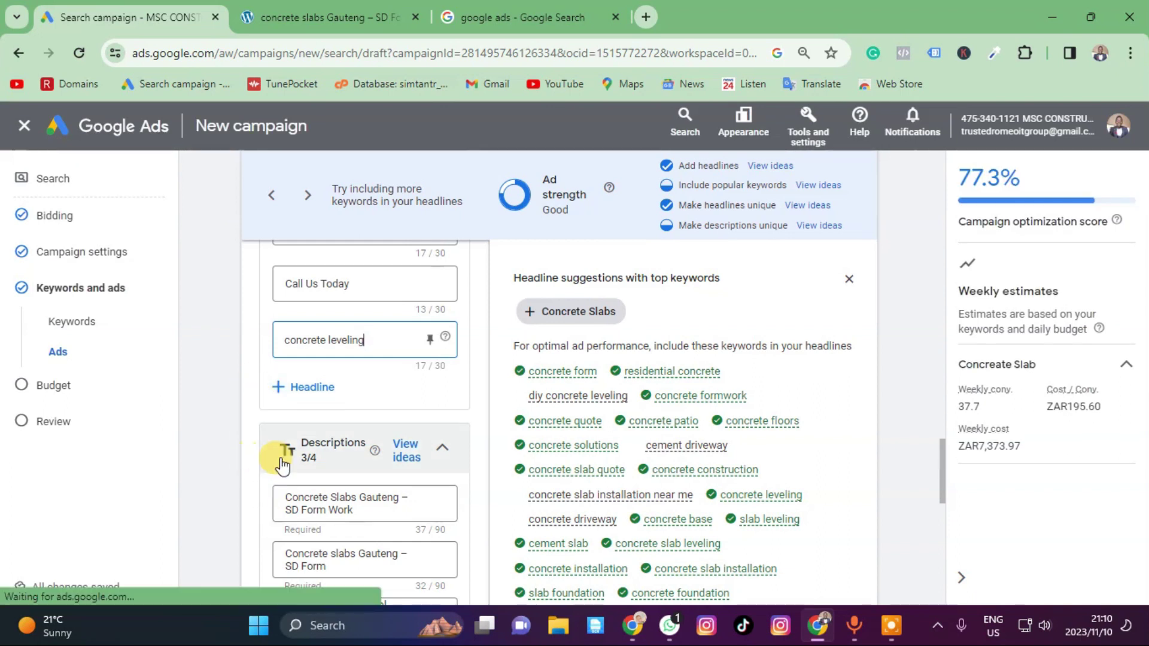
scroll(335, 478, down, 3)
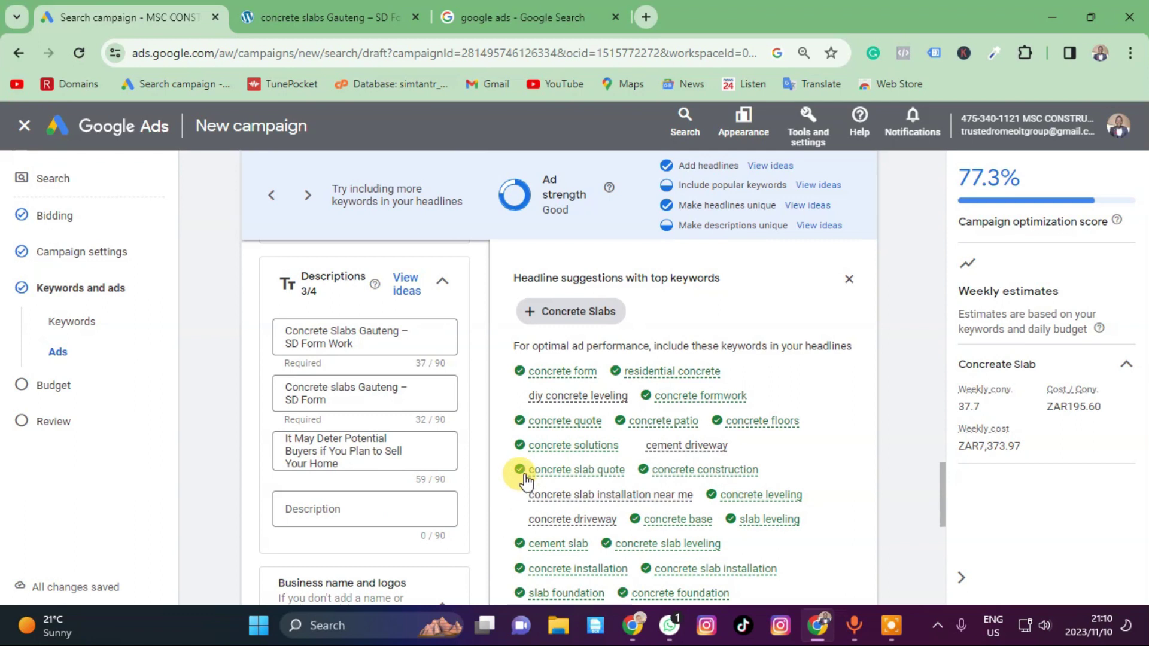
mouse_move(585, 496)
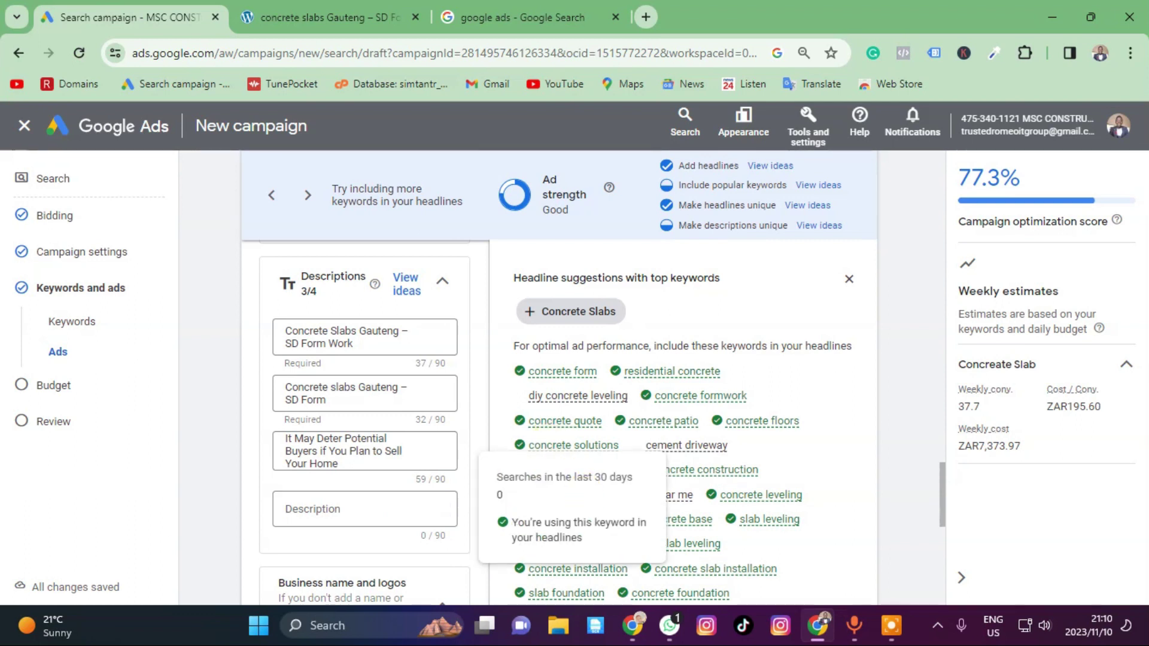
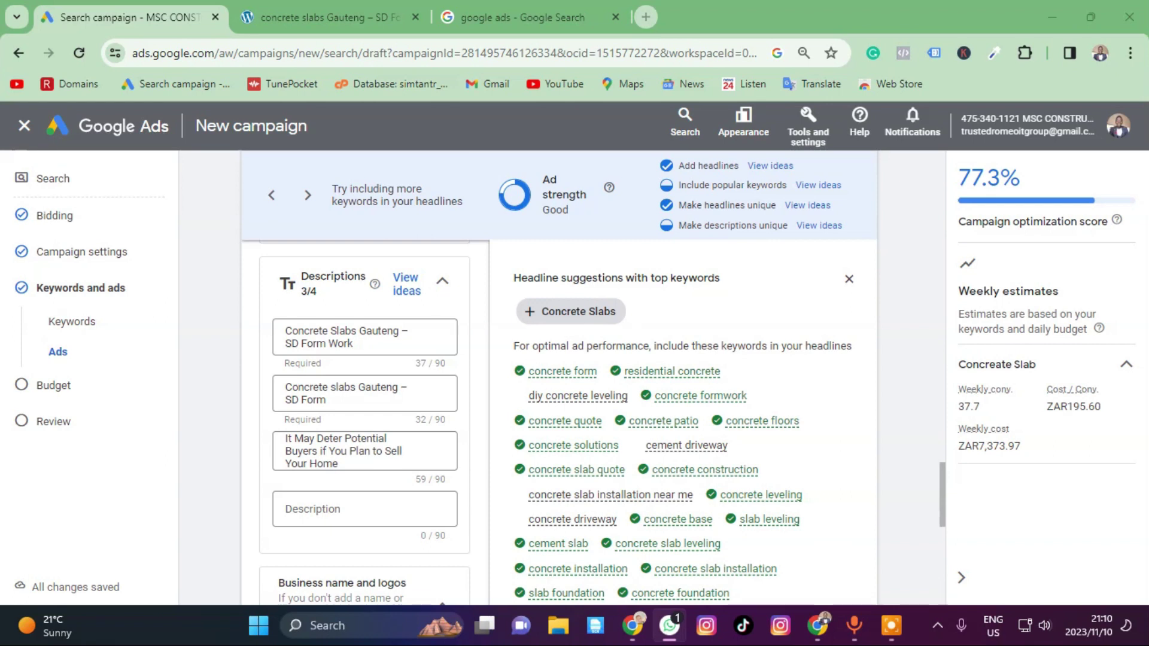
scroll(446, 419, down, 4)
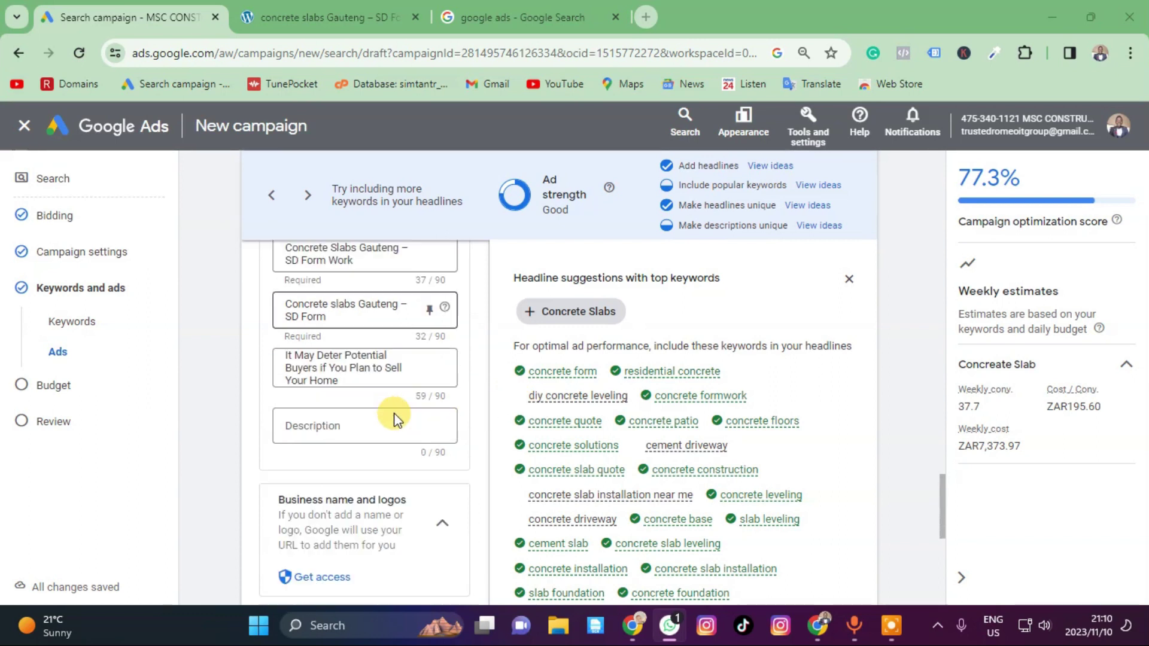
scroll(725, 466, down, 1)
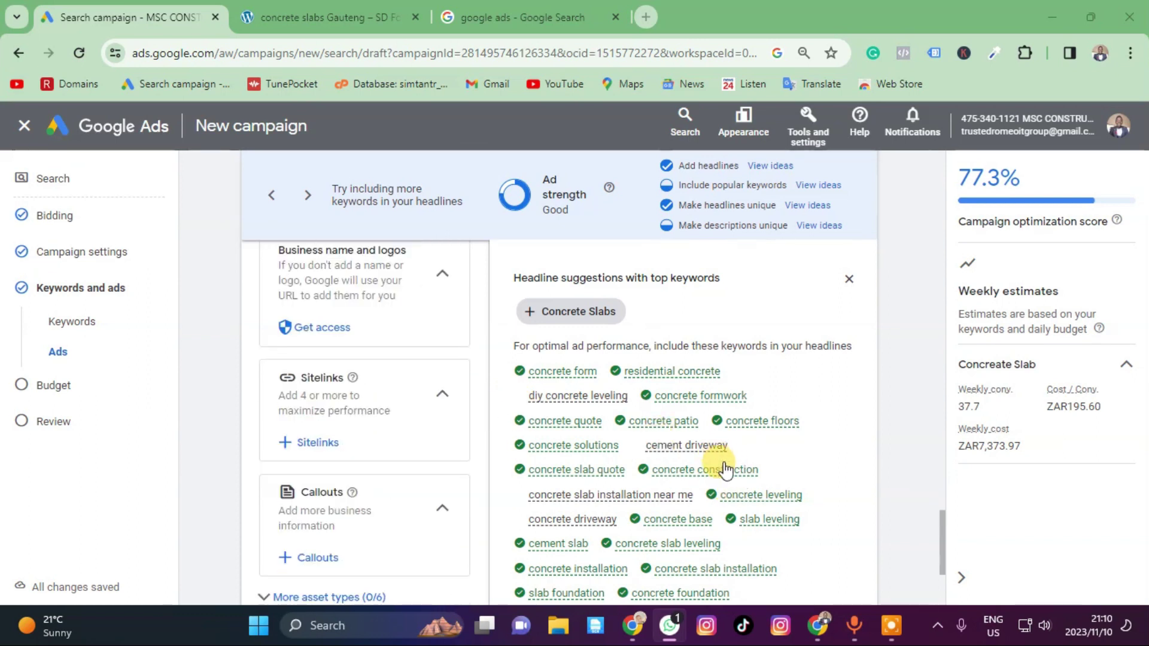
mouse_move(547, 533)
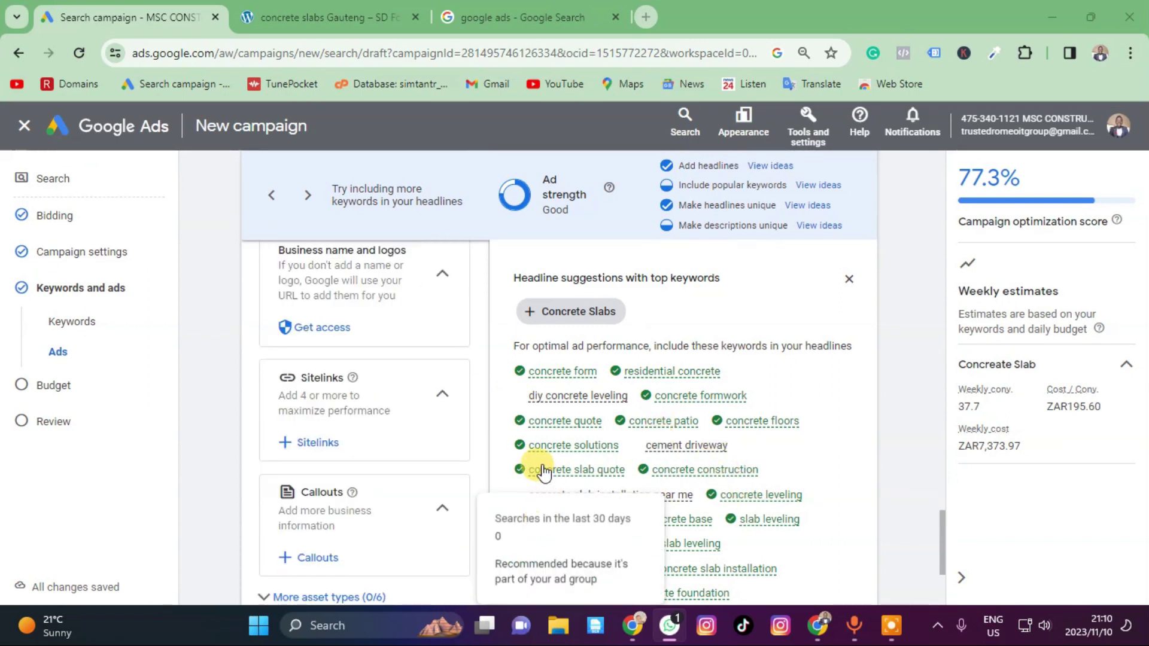
drag(528, 396, 626, 397)
right_click(618, 396)
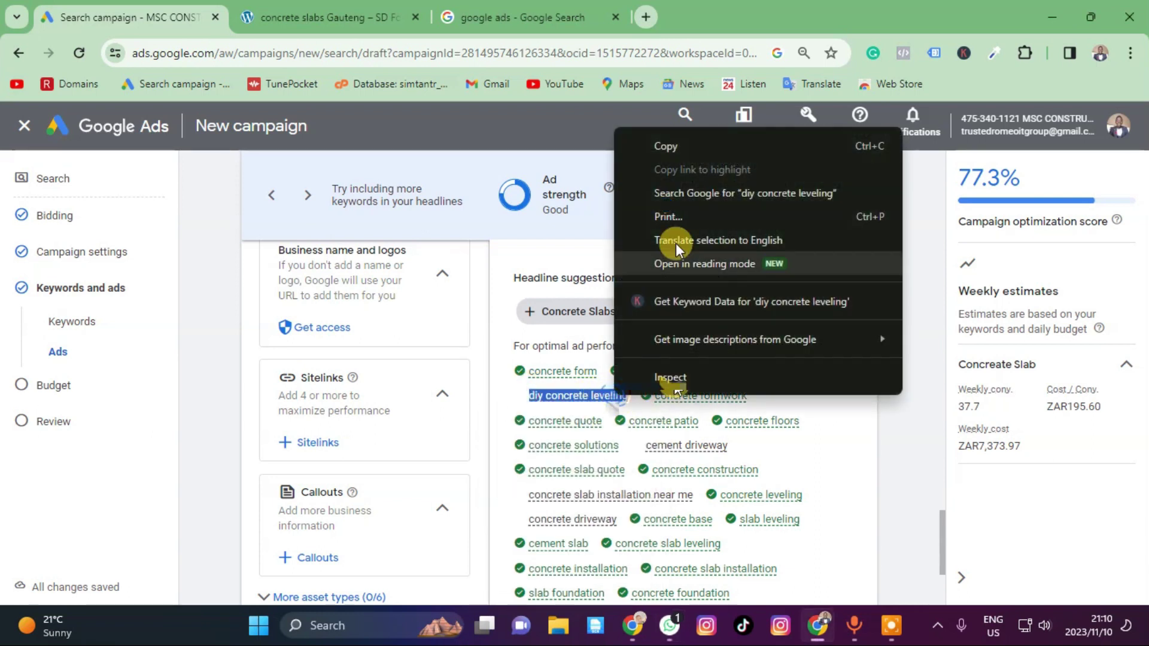
click(671, 149)
scroll(329, 474, up, 4)
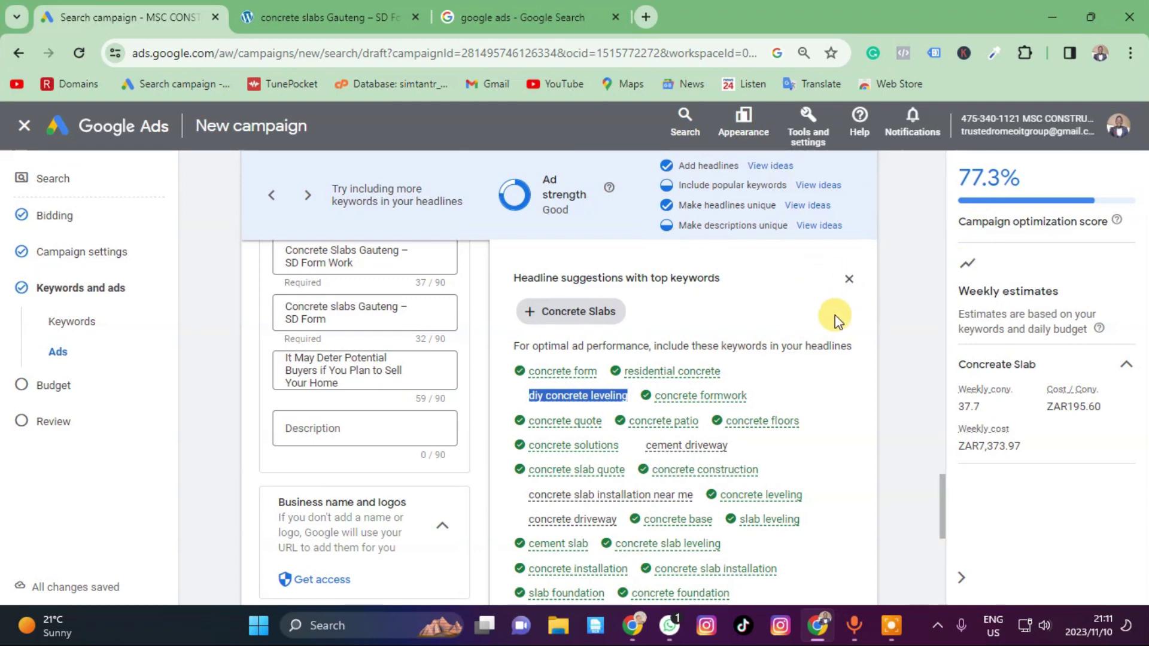
right_click(357, 422)
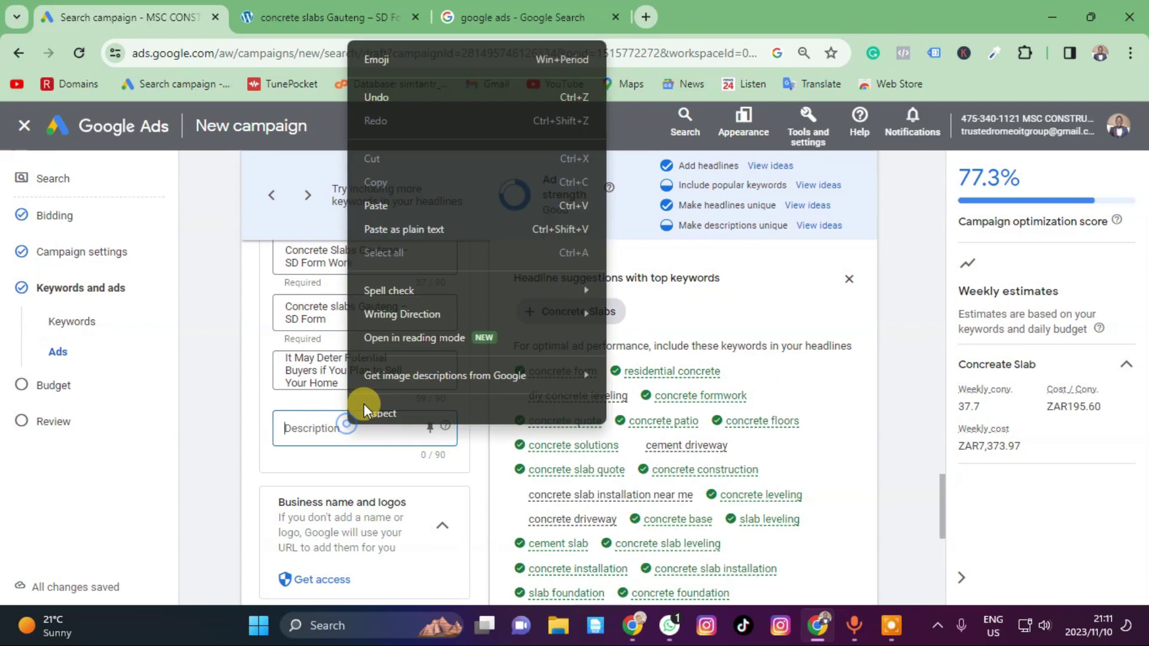
click(276, 393)
Remove the dash after "Gauteng" in the second description so it reads "Concrete slabs Gauteng SD Form".
scroll(277, 393, up, 10)
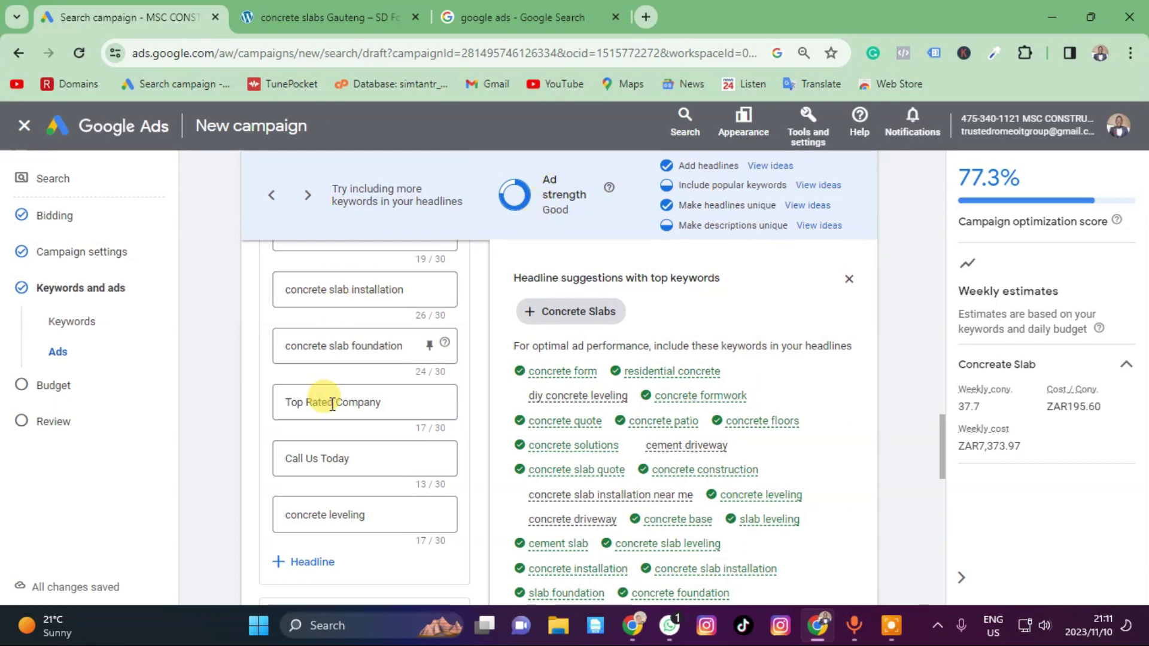
scroll(323, 442, down, 4)
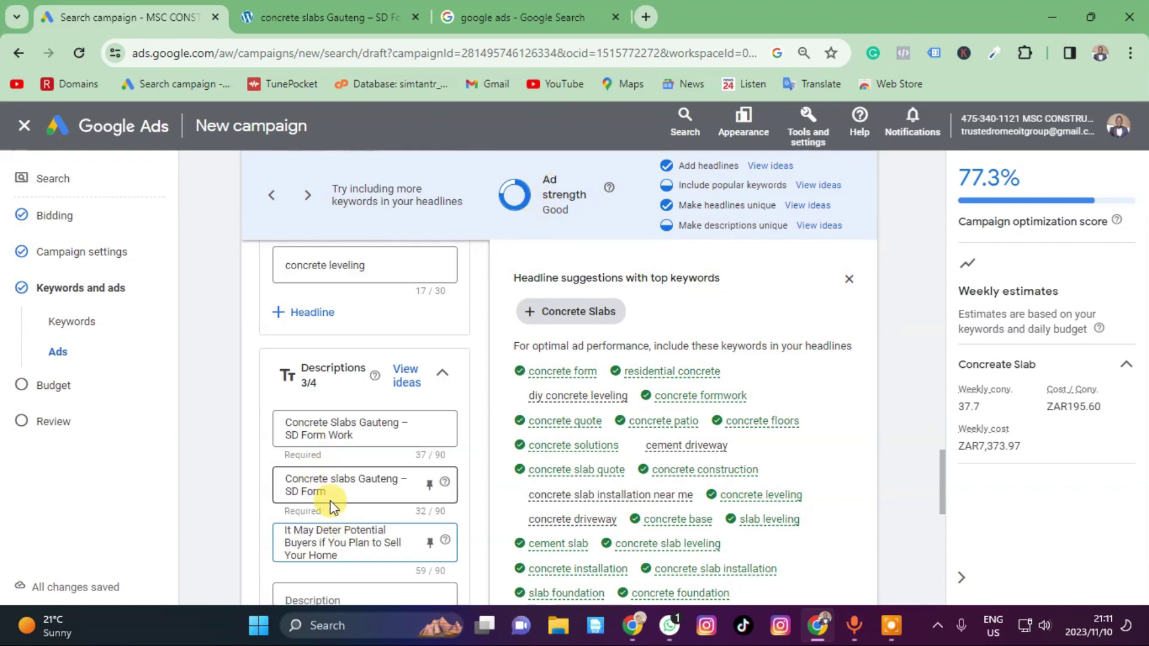
scroll(329, 491, down, 1)
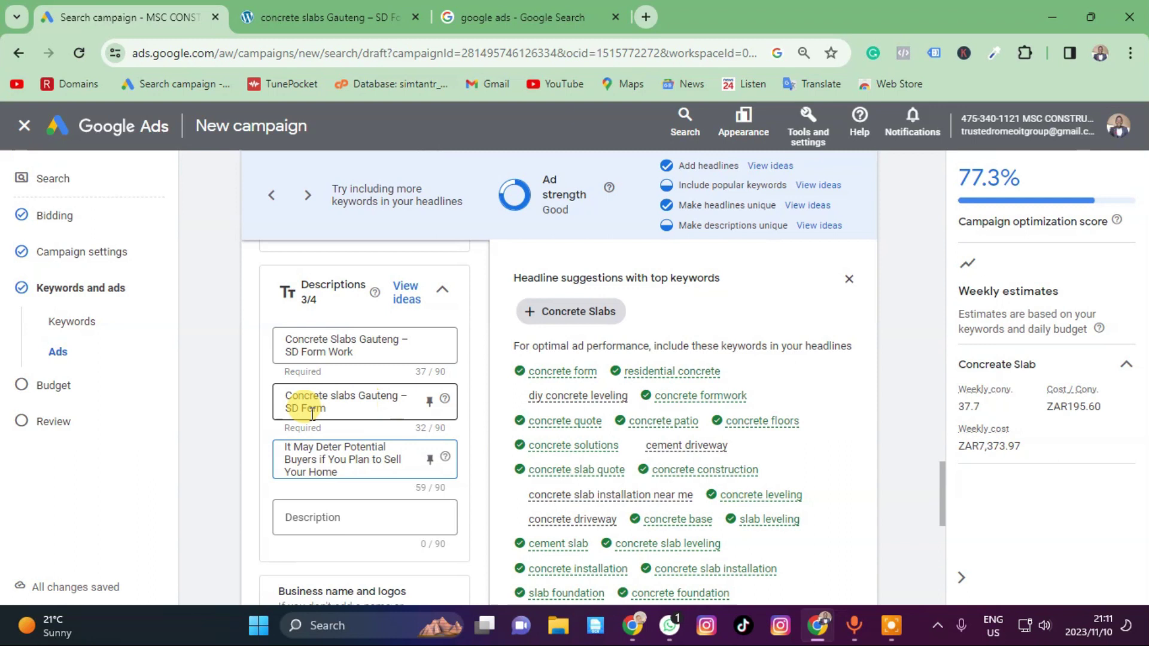
click(408, 400)
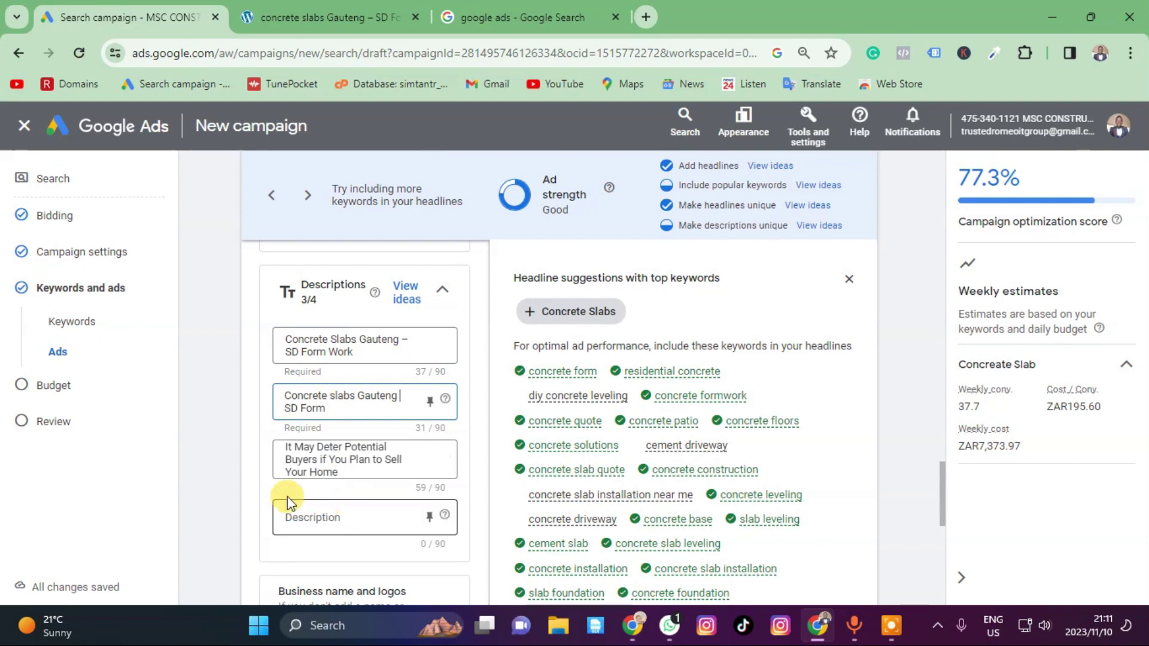
Replace the third description with "Say Goodbye to Cracked and Uneven Surfaces", copied from the heading on the concrete slabs web page.
drag(350, 469, 267, 441)
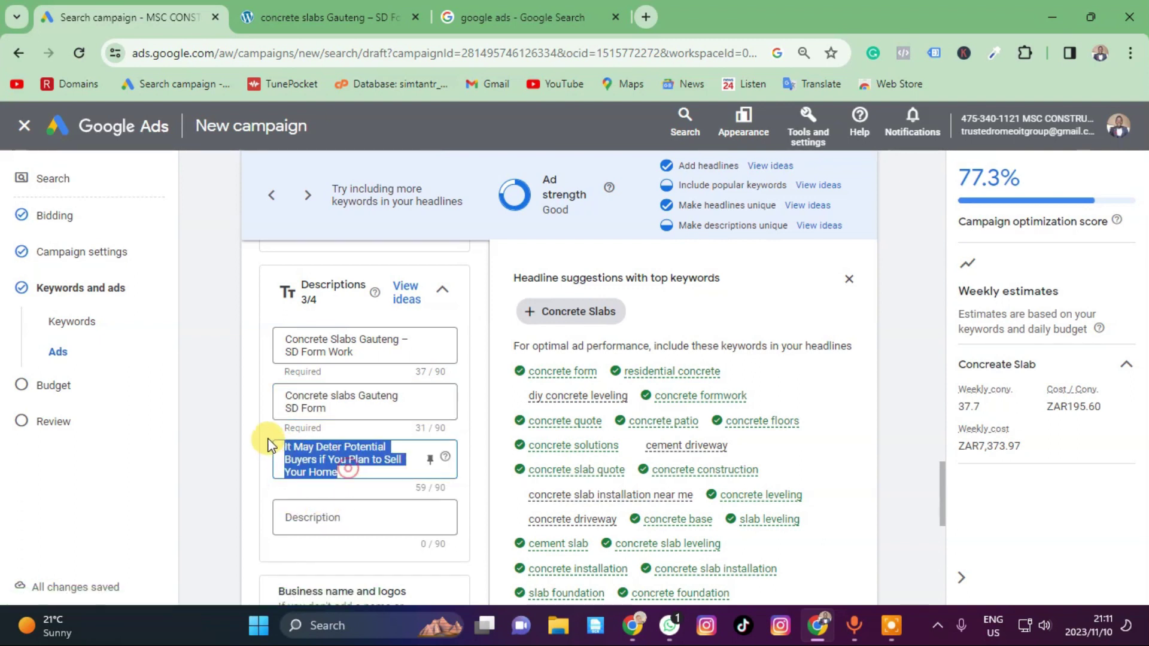
key(BackSpace)
click(315, 16)
scroll(408, 267, down, 5)
scroll(359, 317, up, 1)
drag(106, 268, 568, 281)
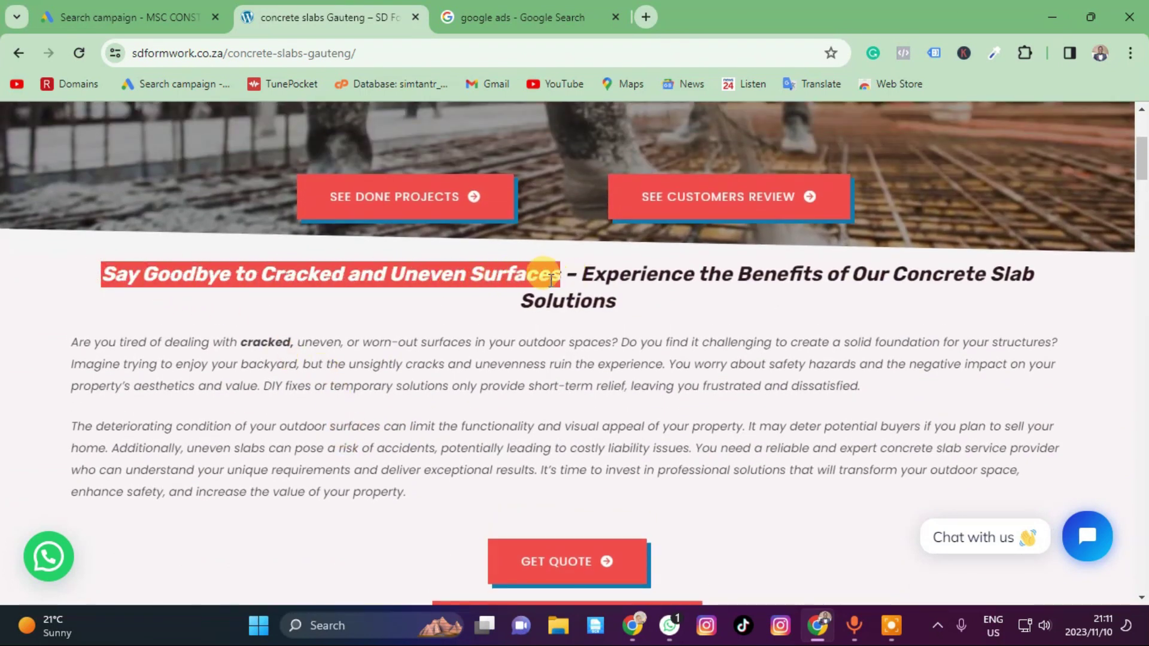
right_click(566, 282)
click(616, 297)
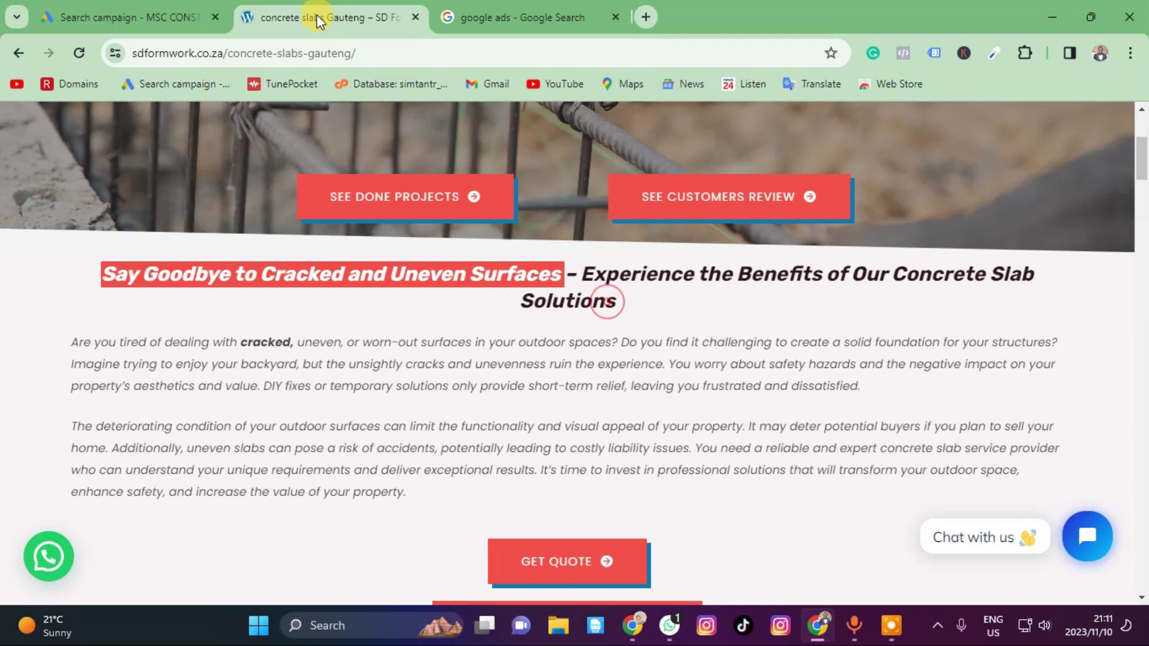
click(159, 15)
right_click(308, 456)
click(380, 228)
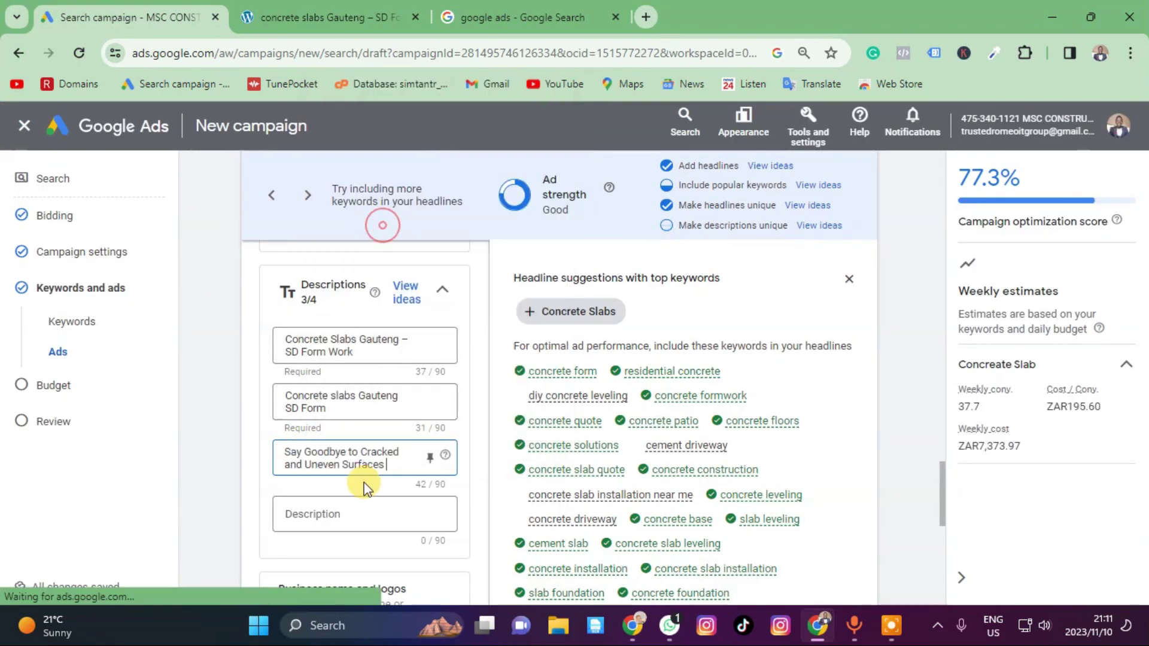
Fill the fourth description with "Experience the Benefits of Our Concrete Slab Solutions", copied from the second half of the web page's heading.
click(318, 514)
click(302, 17)
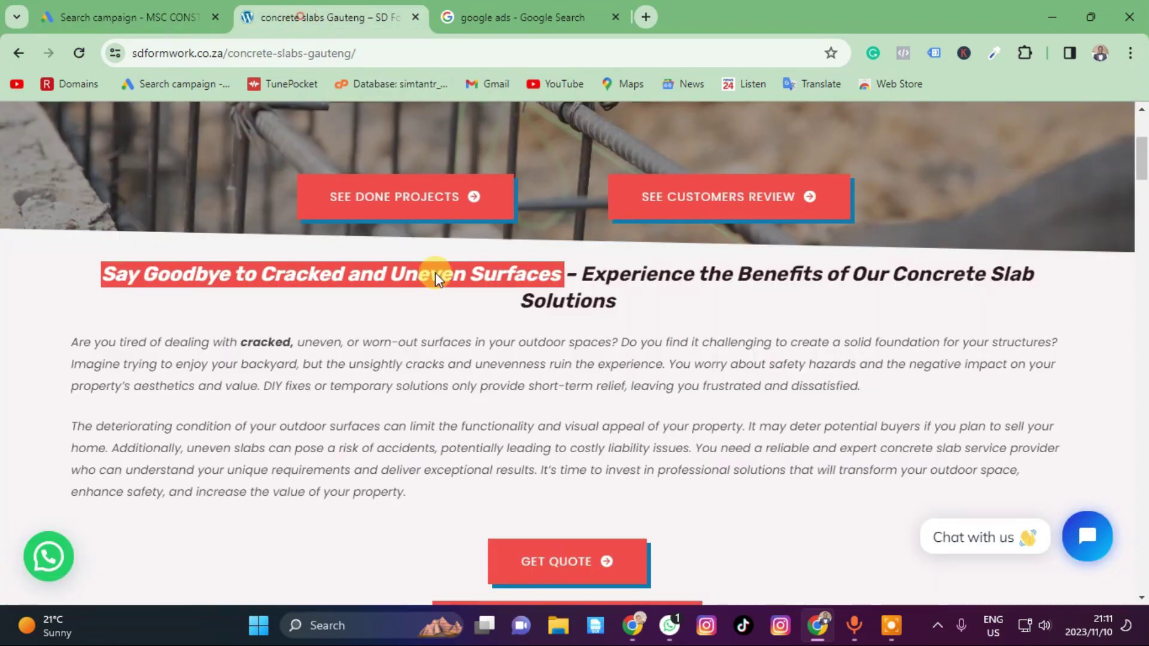
drag(72, 344, 345, 342)
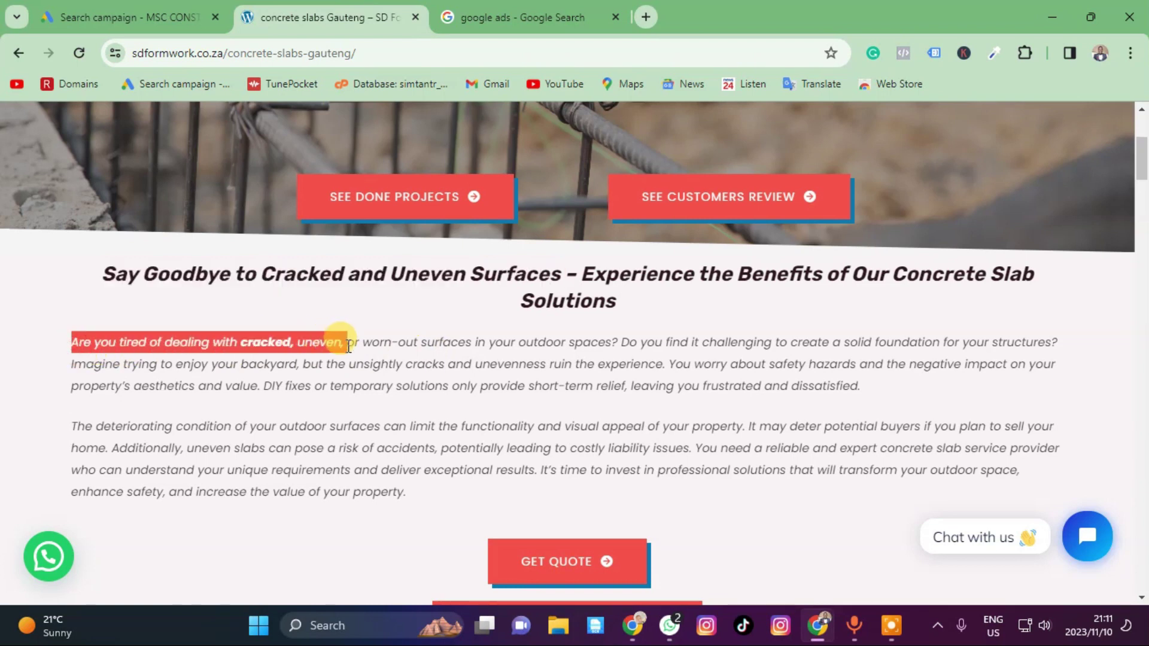
click(559, 348)
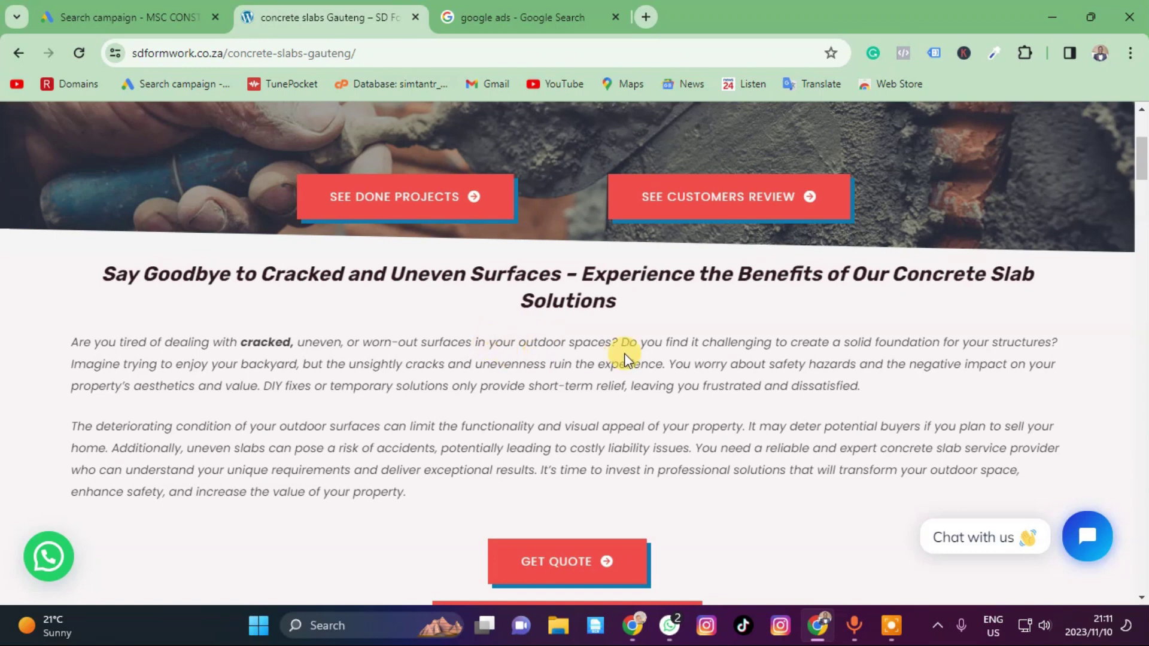
scroll(276, 396, down, 4)
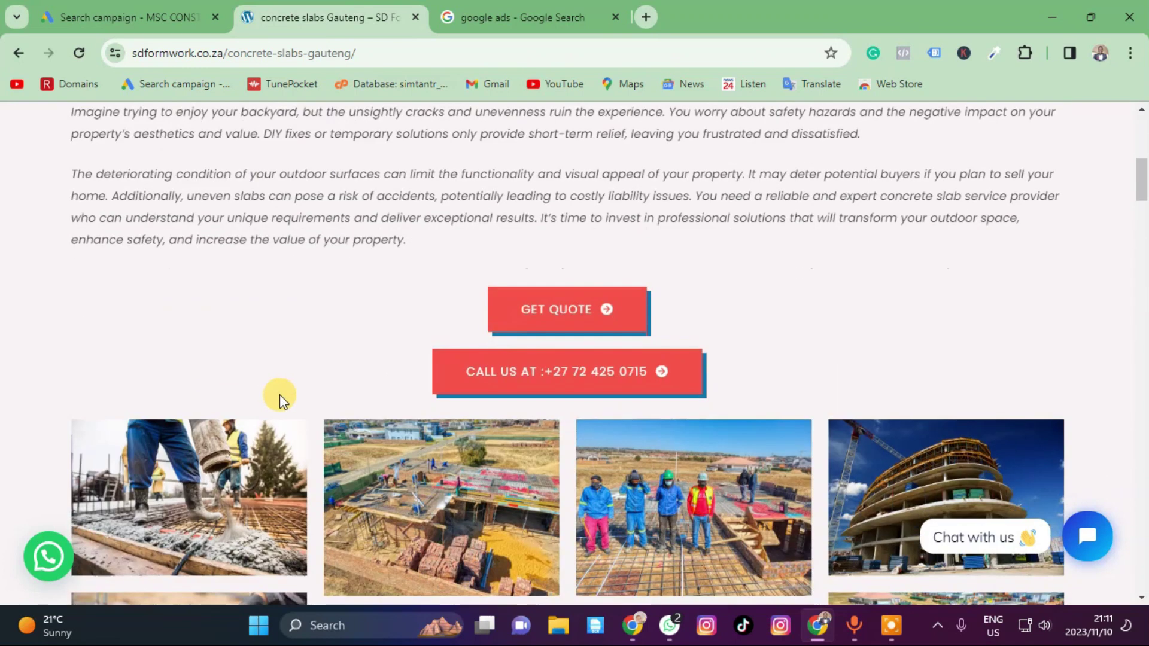
scroll(281, 385, up, 3)
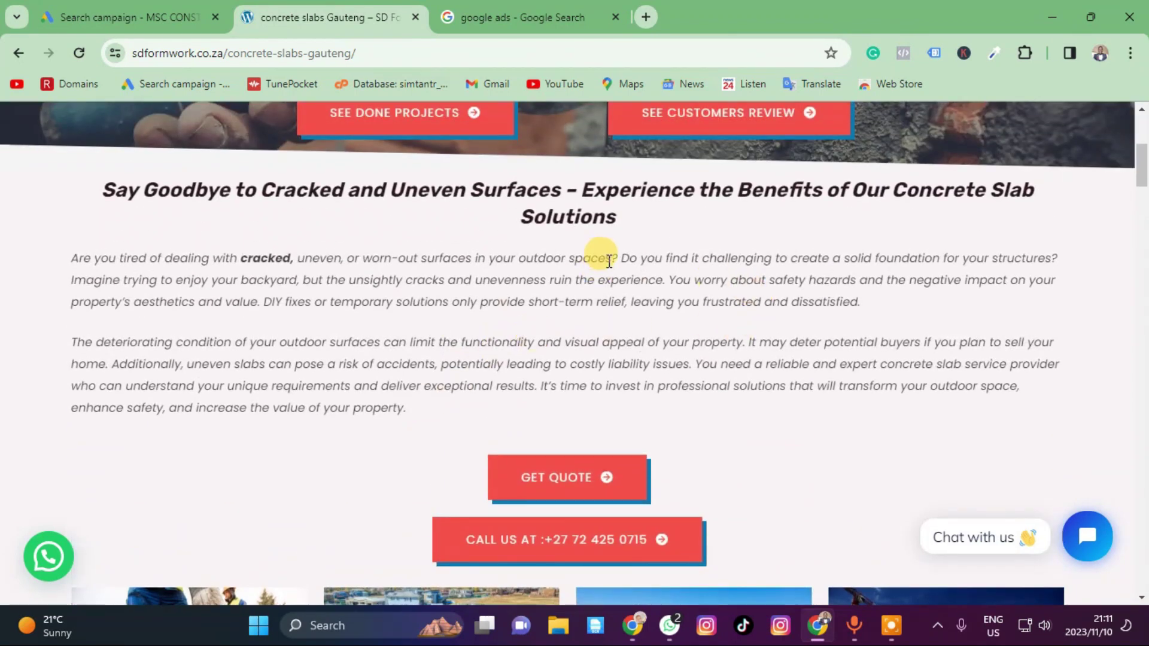
drag(584, 191, 789, 218)
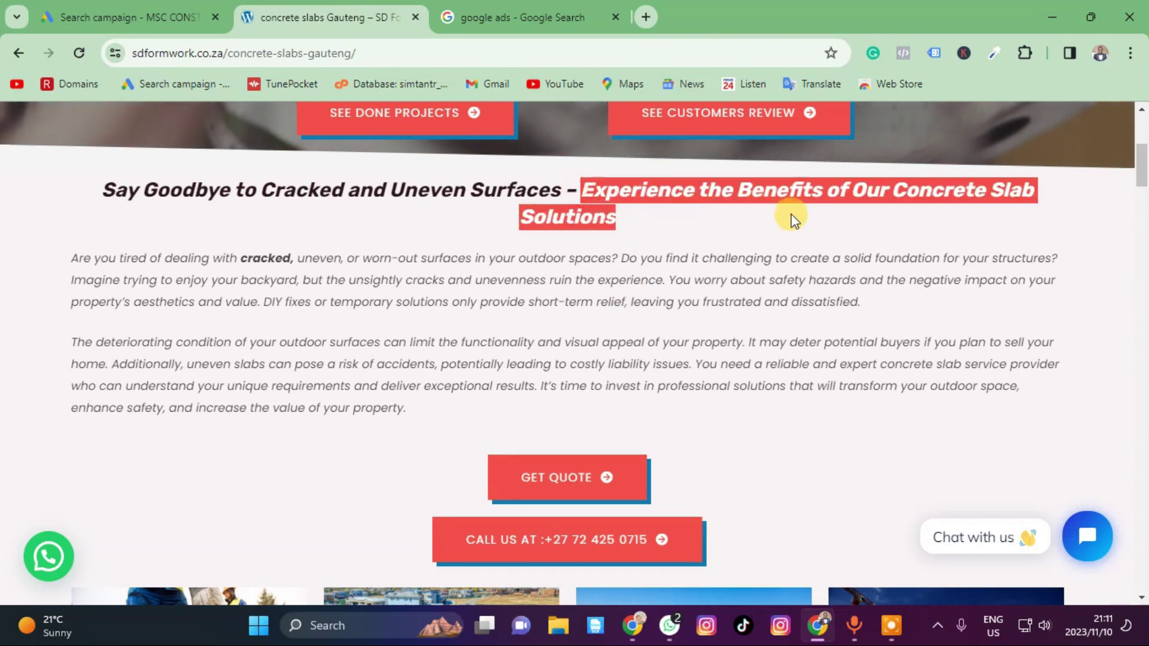
right_click(643, 210)
click(652, 219)
click(178, 13)
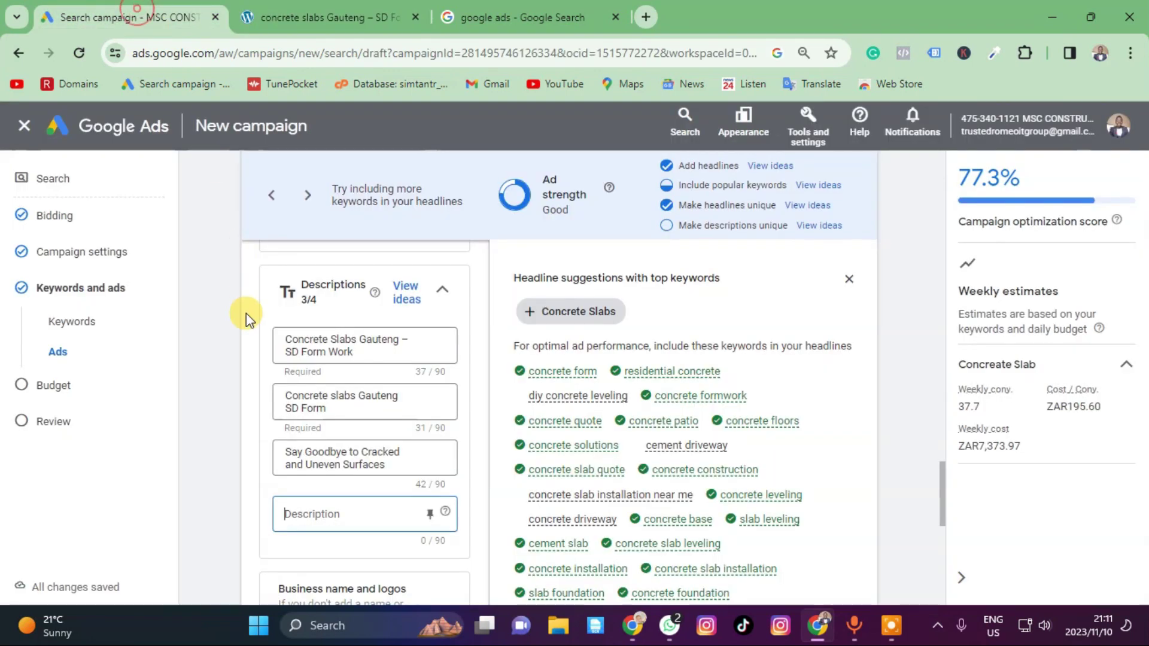
right_click(315, 513)
click(351, 293)
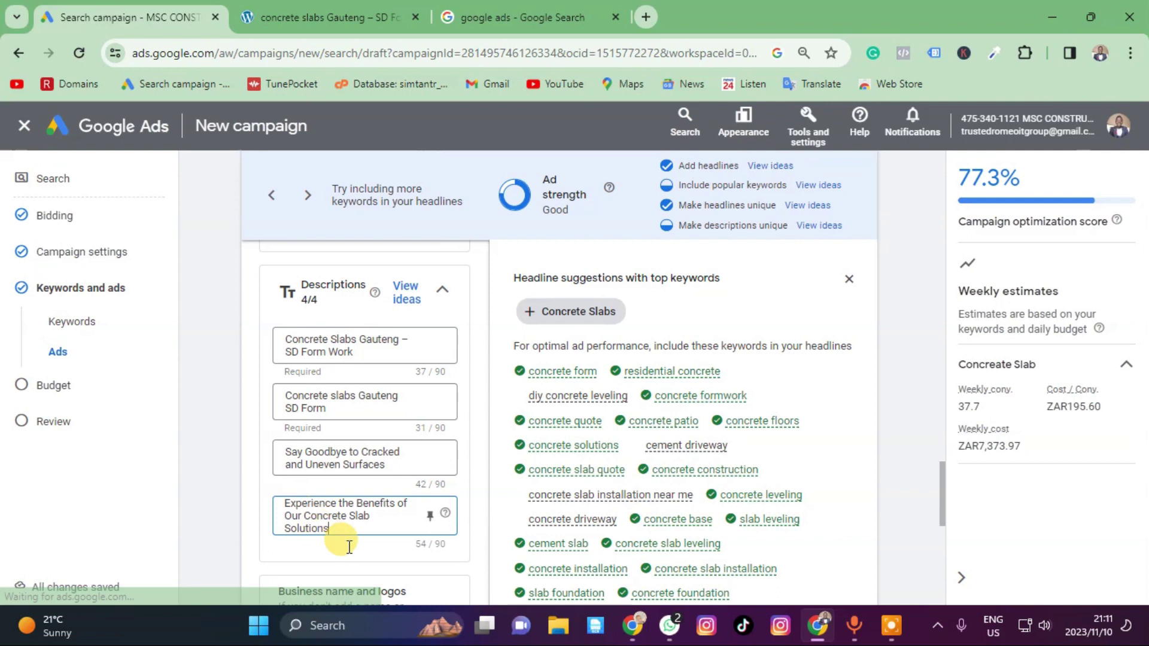
Clear the first description, removing the text "Concrete Slabs Gauteng – SD Form Work".
click(407, 340)
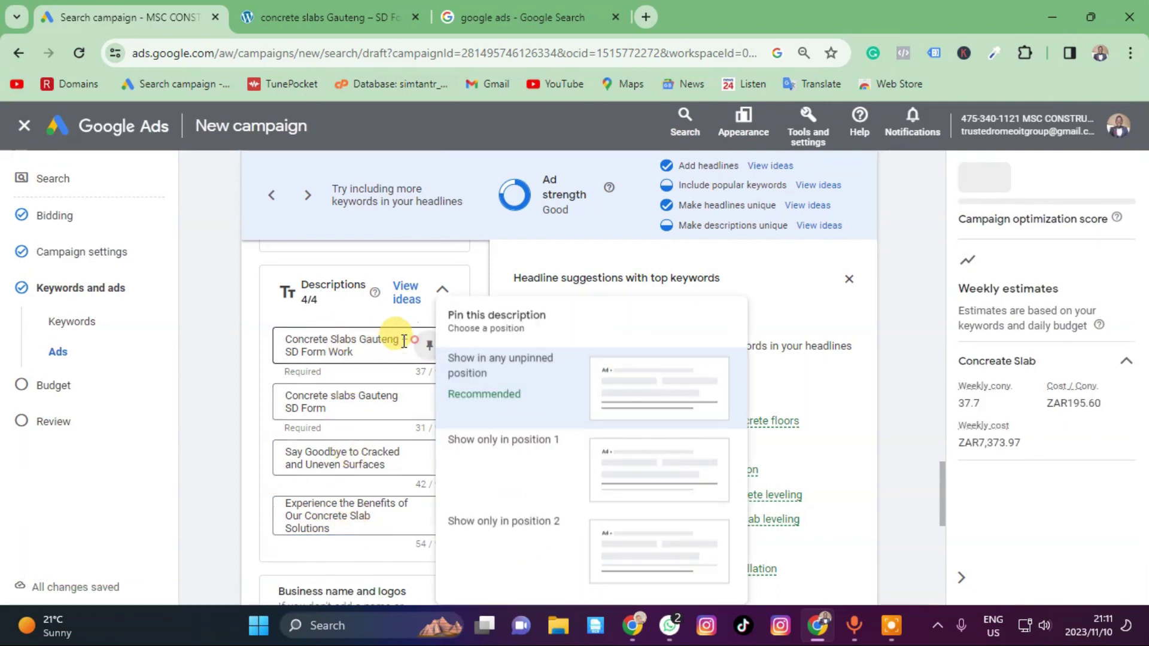
key(BackSpace)
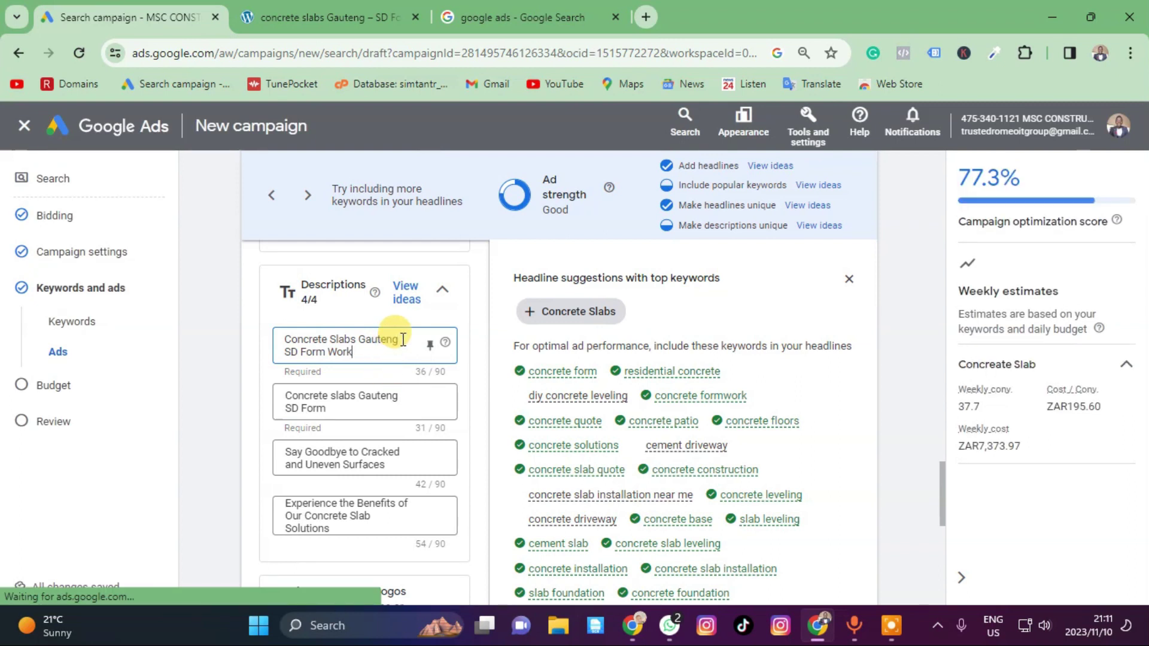
key(BackSpace)
key(BackSpace)
key(BackSpace)
key(ctrl+x)
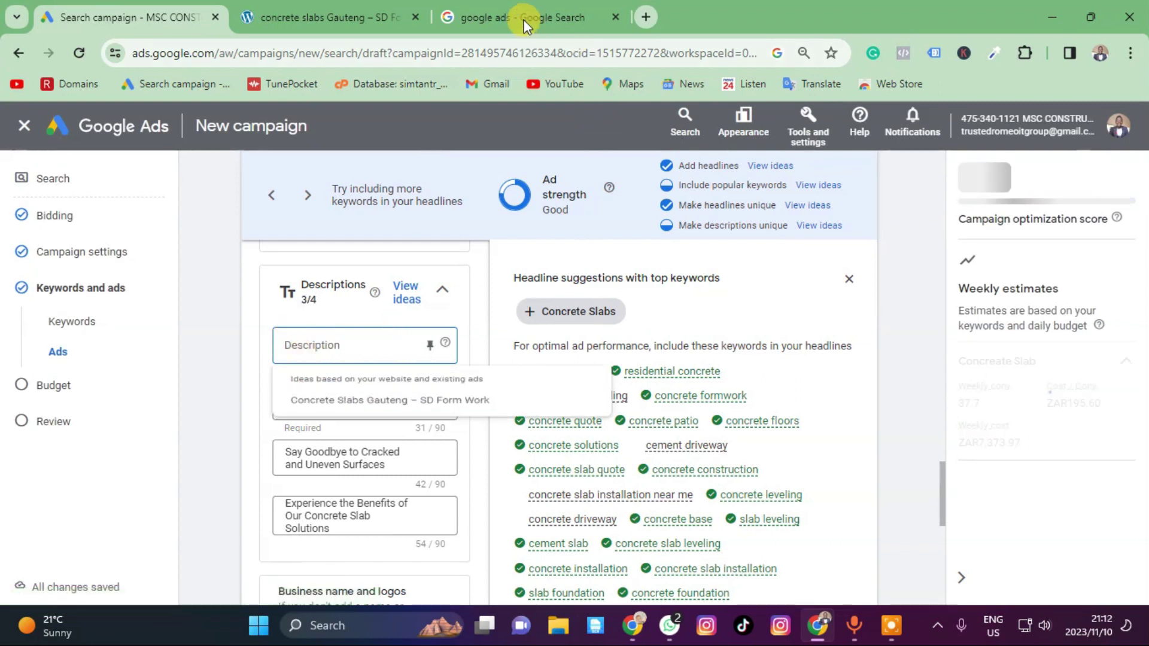
Copy the passage from "Do you find it challenging" through "enjoy your backyard" on the concrete slabs web page into the empty first description.
click(520, 17)
click(319, 18)
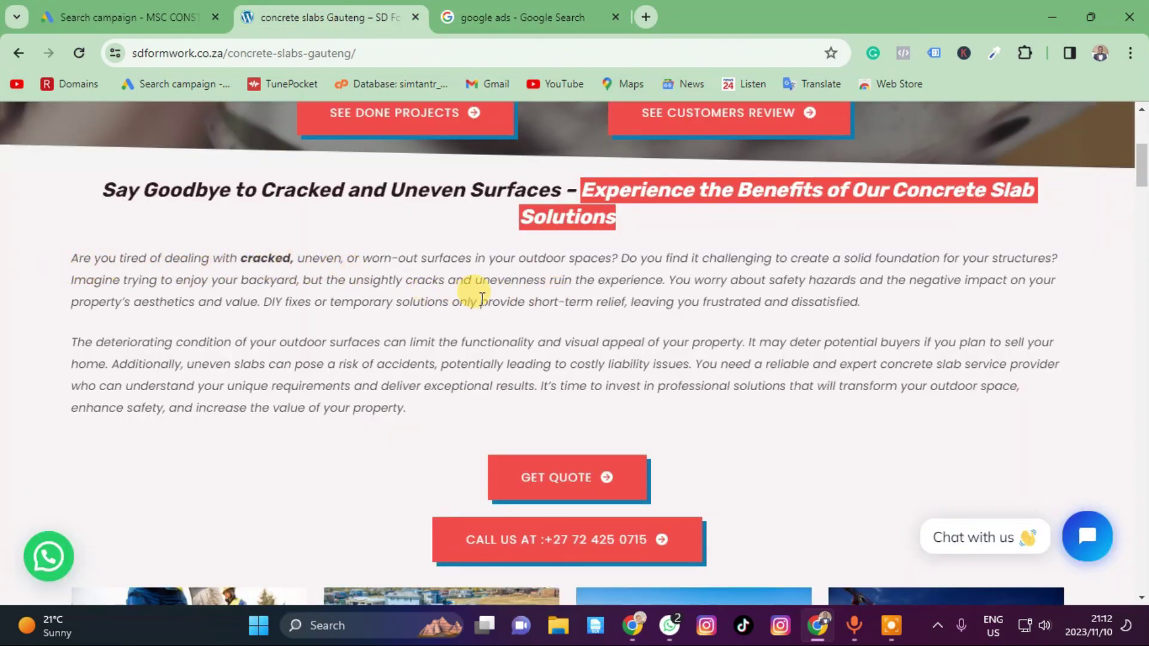
drag(626, 254, 294, 278)
right_click(256, 288)
click(642, 257)
drag(623, 259, 298, 282)
right_click(214, 281)
click(335, 293)
click(106, 13)
right_click(340, 353)
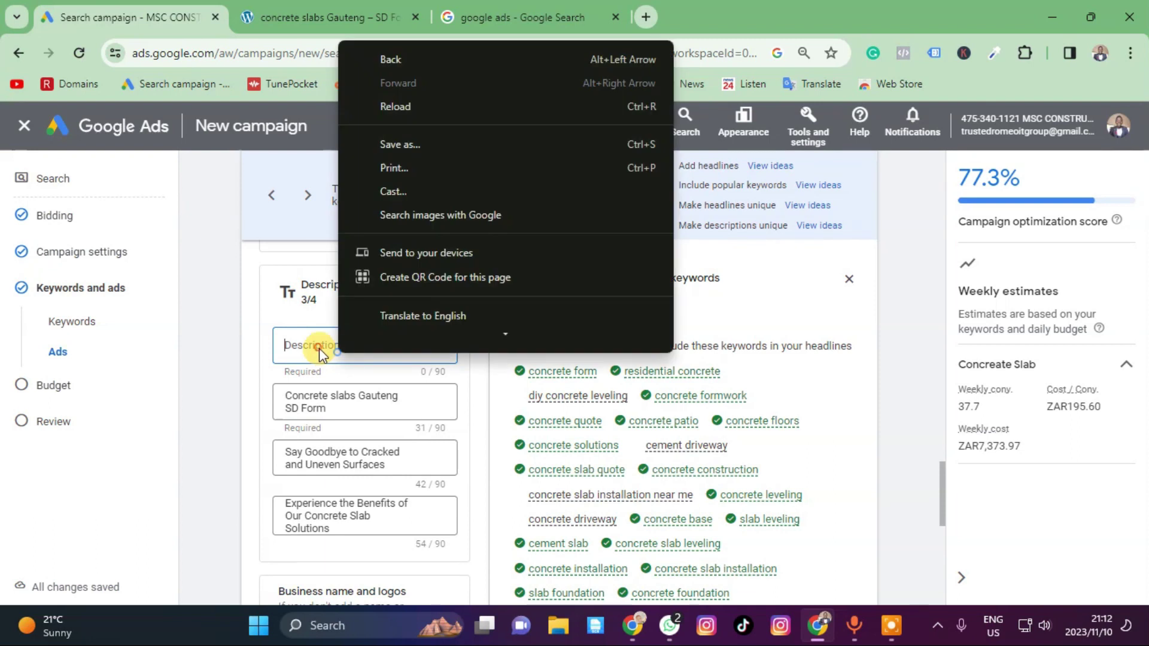
right_click(318, 348)
click(352, 178)
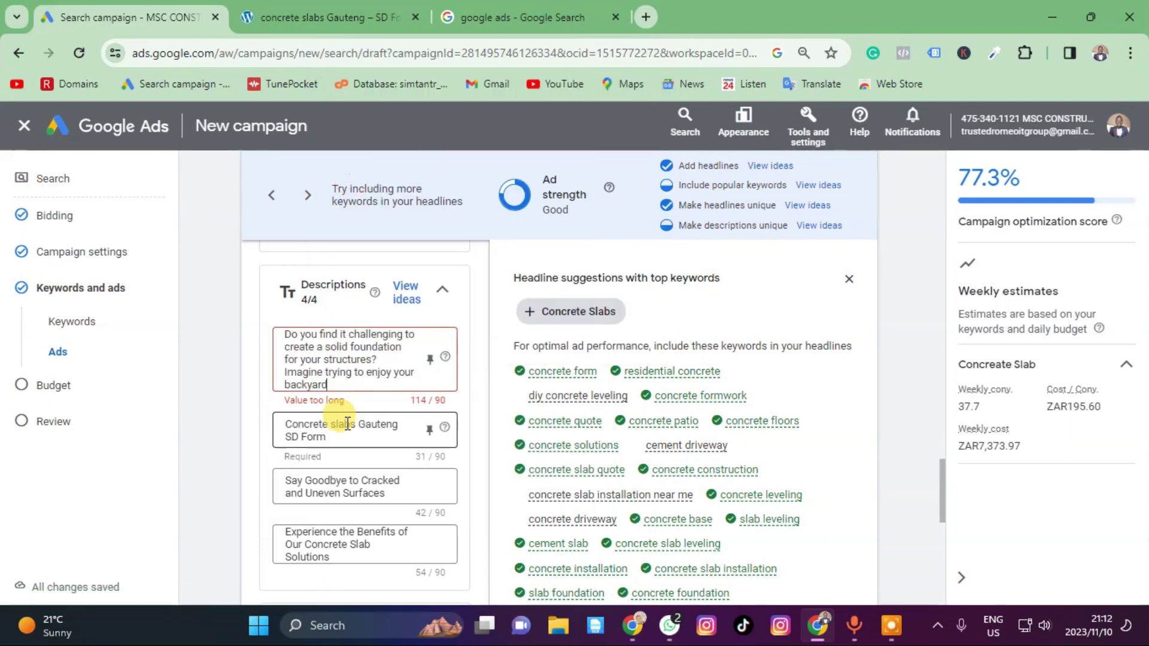
Trim the first description to "Do you find it challenging to create a solid foundation for your structures?".
key(BackSpace)
key(BackSpace)
key(BackSpace)
key(BackSpace)
key(BackSpace)
key(BackSpace)
key(BackSpace)
key(BackSpace)
key(BackSpace)
key(BackSpace)
key(BackSpace)
key(BackSpace)
key(BackSpace)
key(BackSpace)
key(BackSpace)
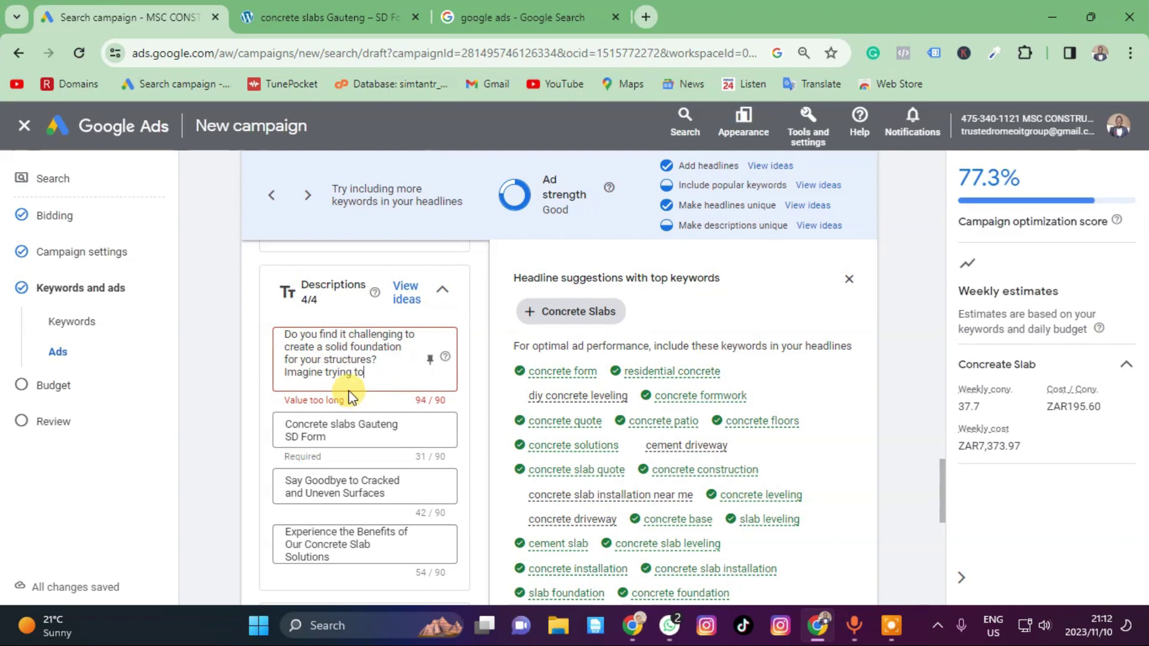
key(BackSpace)
key(BackSpace)
key(BackSpace)
key(BackSpace)
key(BackSpace)
key(BackSpace)
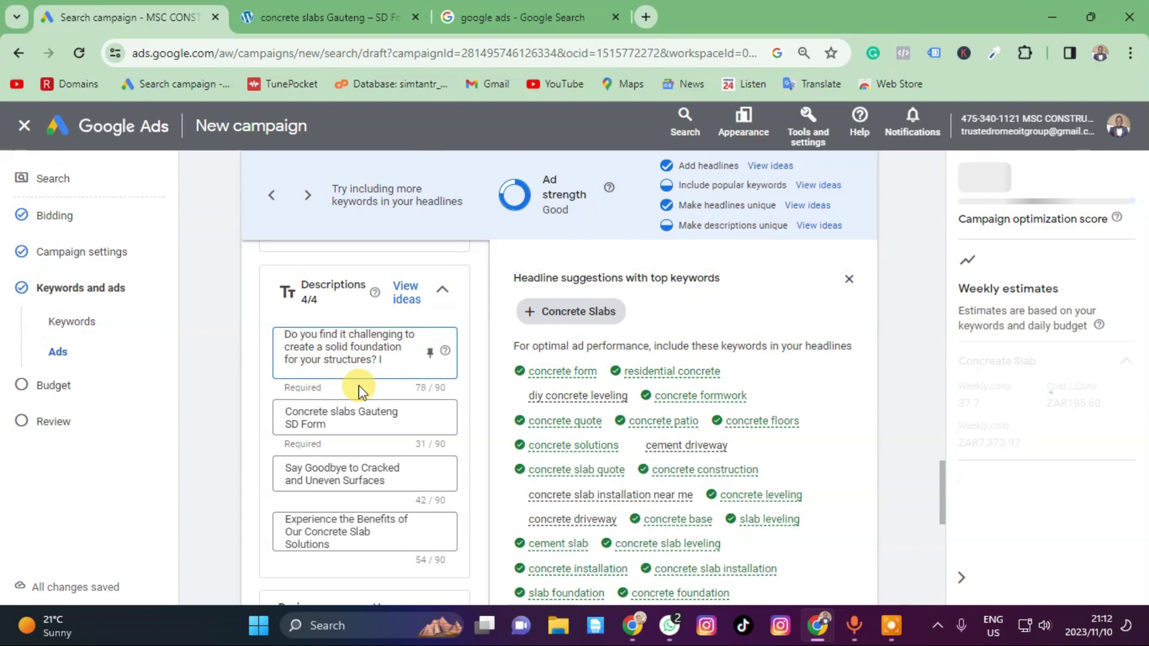
key(BackSpace)
key(BackSpace)
key(BackSpace)
key(BackSpace)
key(BackSpace)
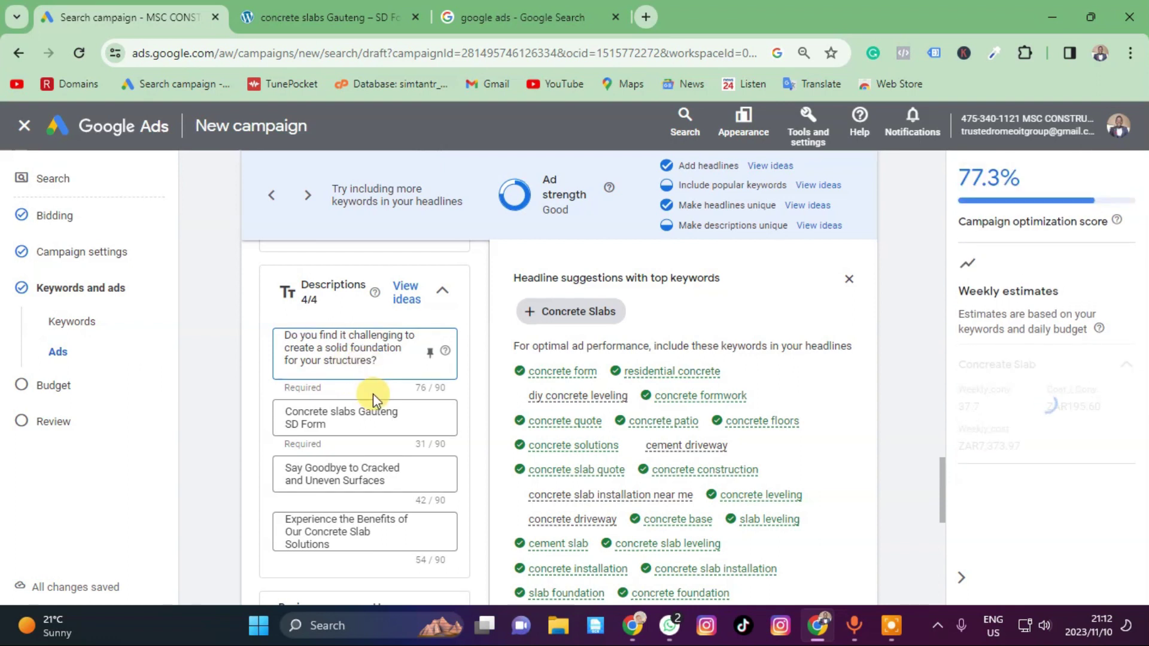
Finish the responsive search ad without adding sitelinks, callouts or other asset types.
scroll(390, 484, down, 4)
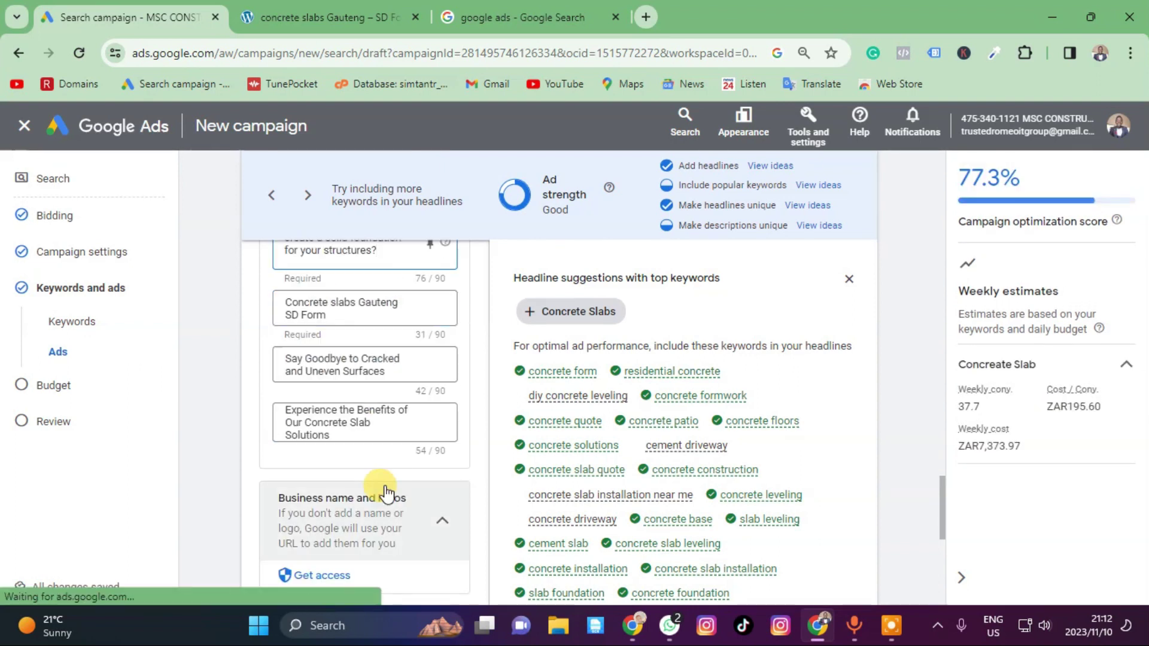
scroll(338, 433, down, 1)
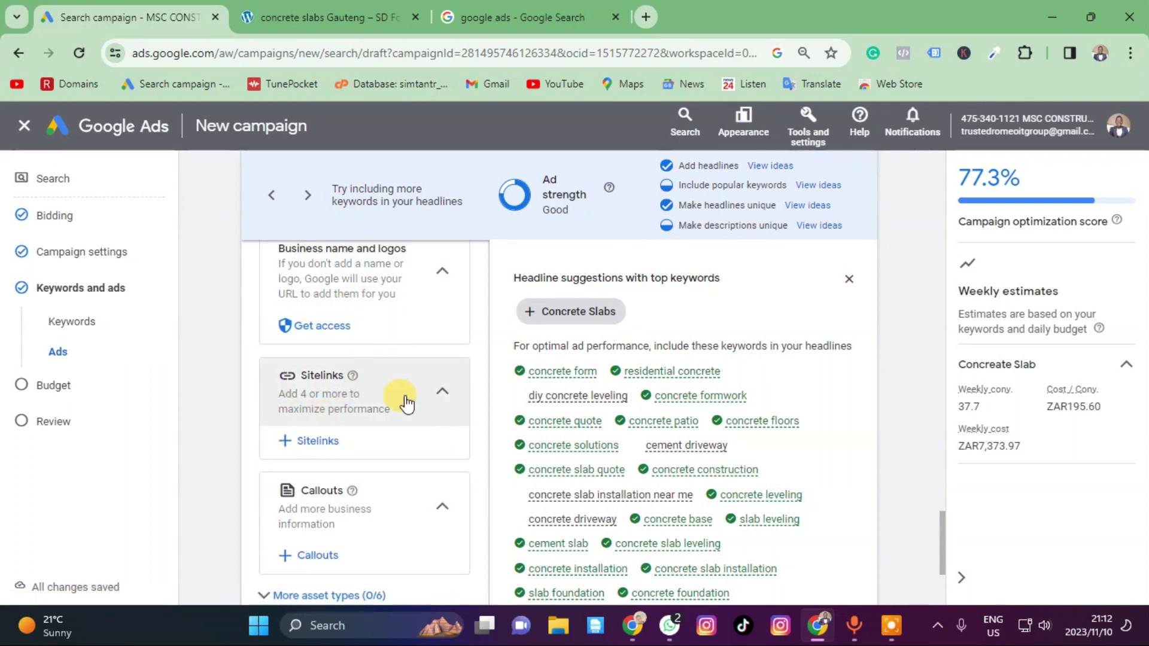
scroll(371, 419, down, 1)
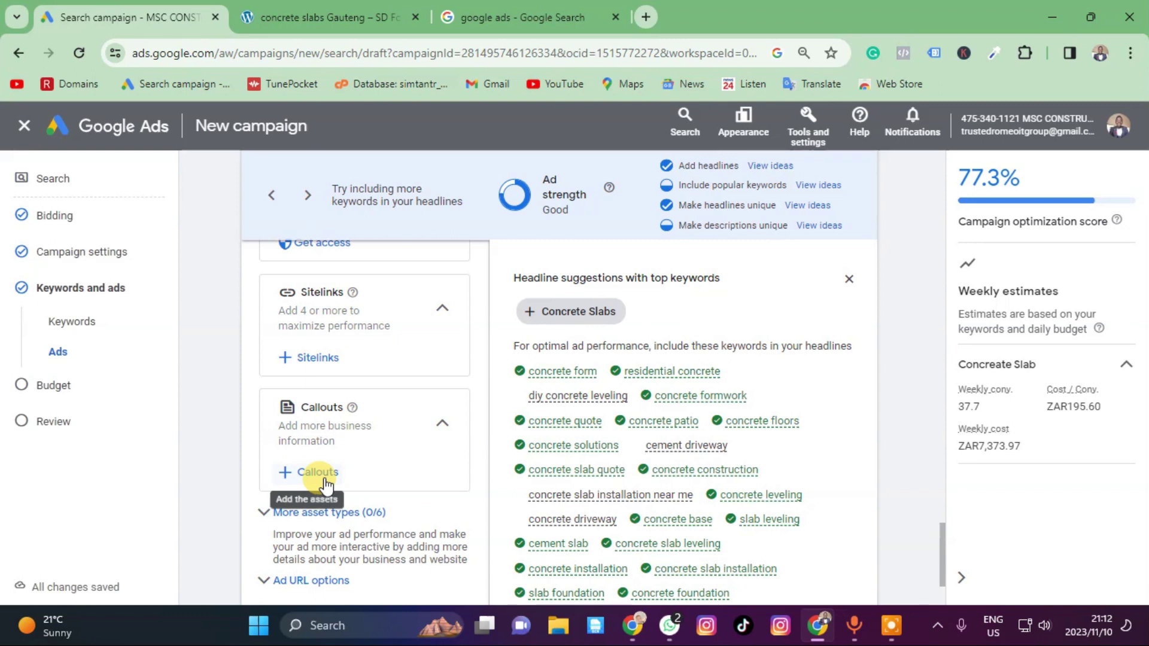
scroll(326, 477, down, 1)
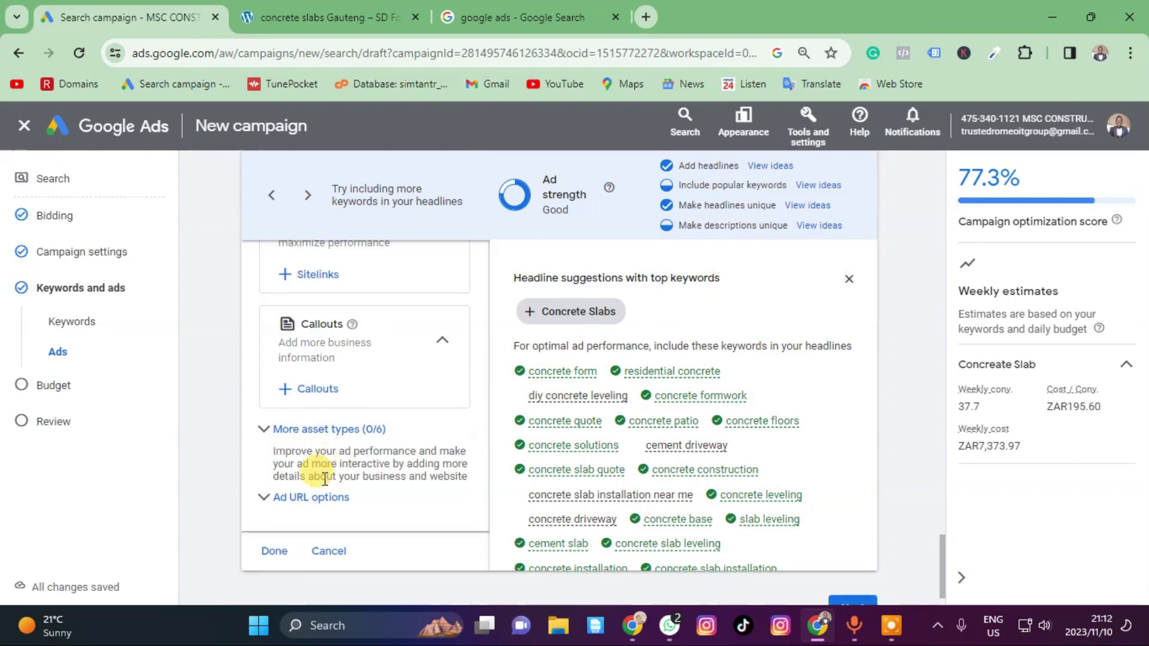
click(285, 550)
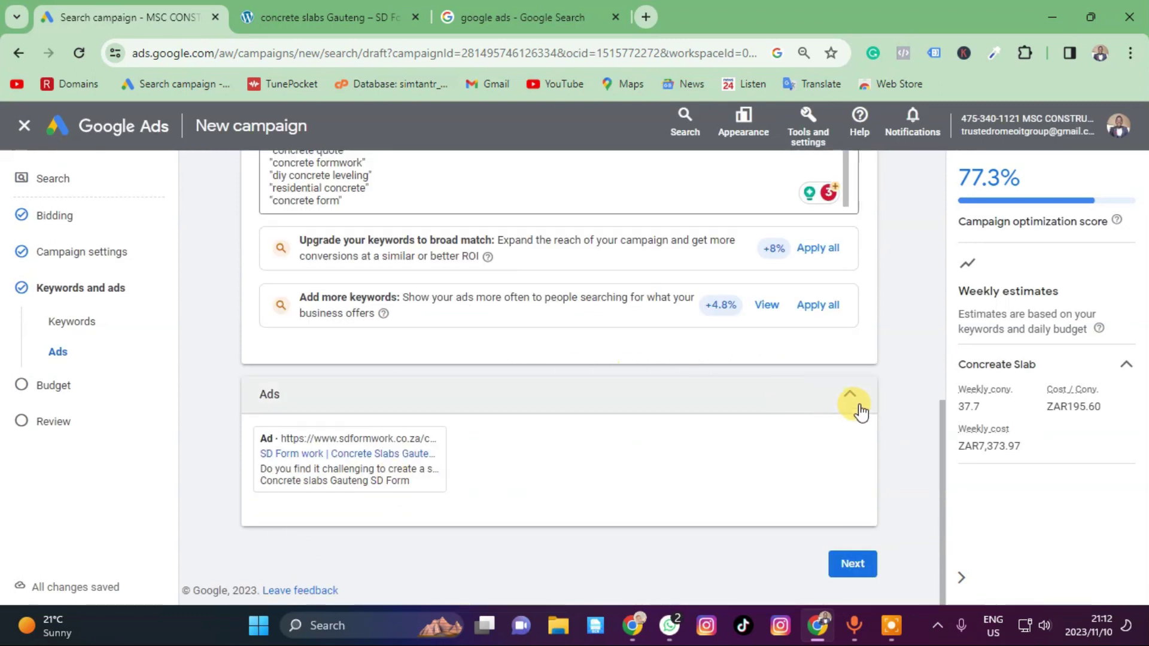
Proceed to the budget stage, keep the recommended average daily budget of ZAR1,053.42, and continue to the campaign review.
scroll(776, 453, up, 2)
scroll(367, 359, up, 5)
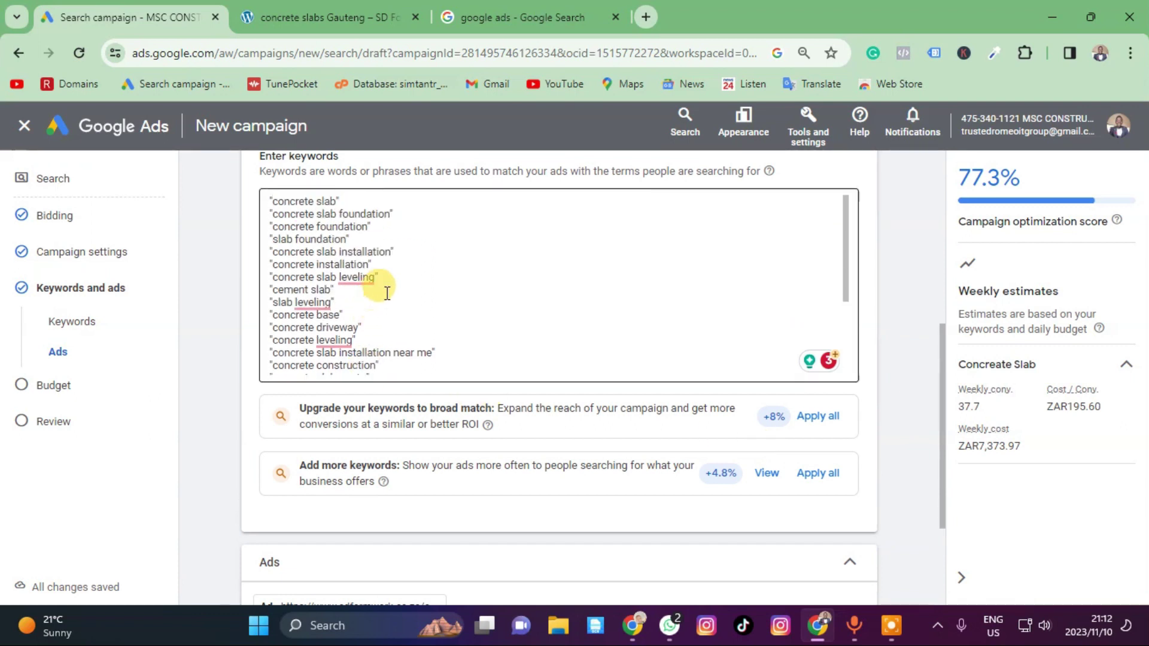
scroll(587, 392, down, 5)
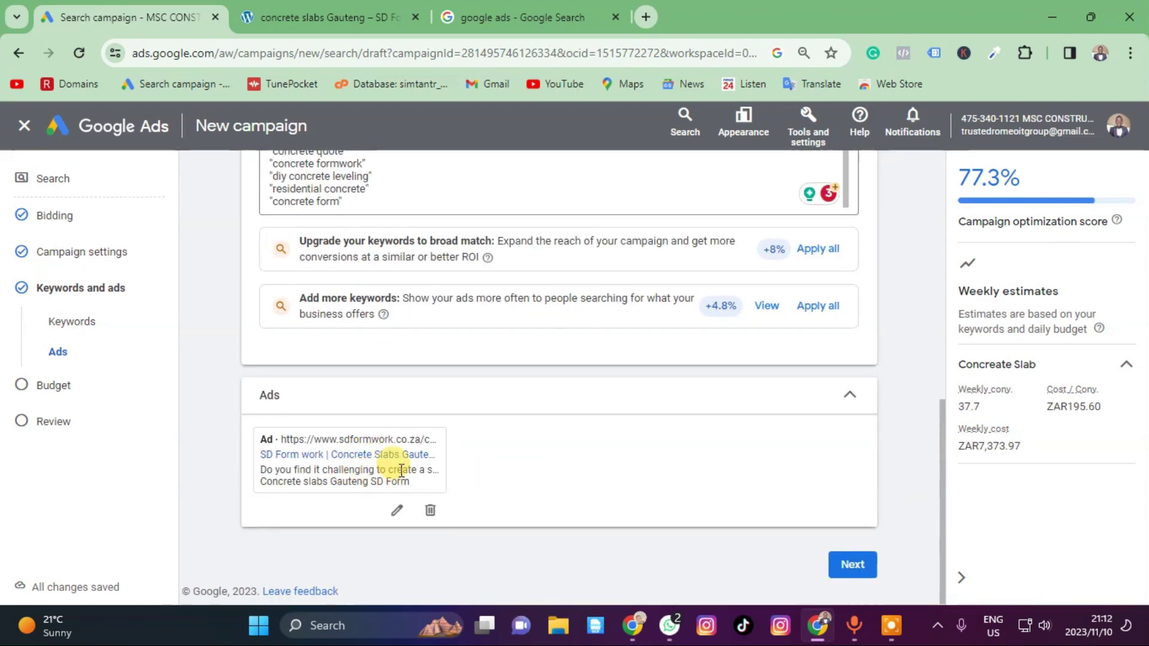
click(871, 564)
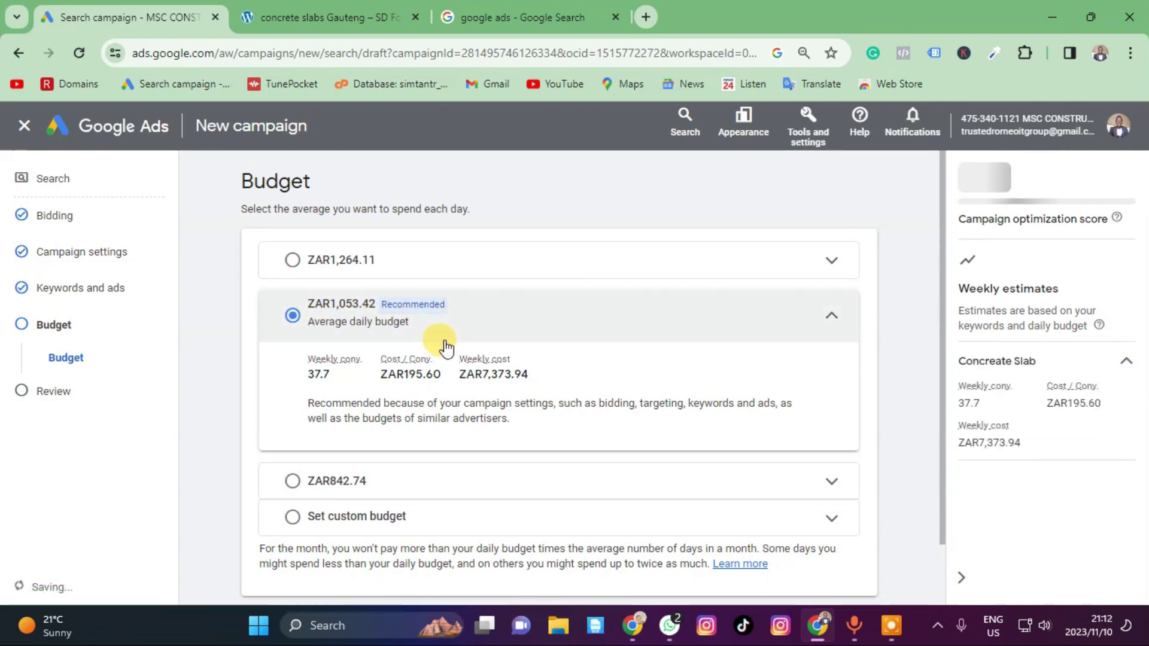
scroll(445, 347, down, 2)
click(833, 564)
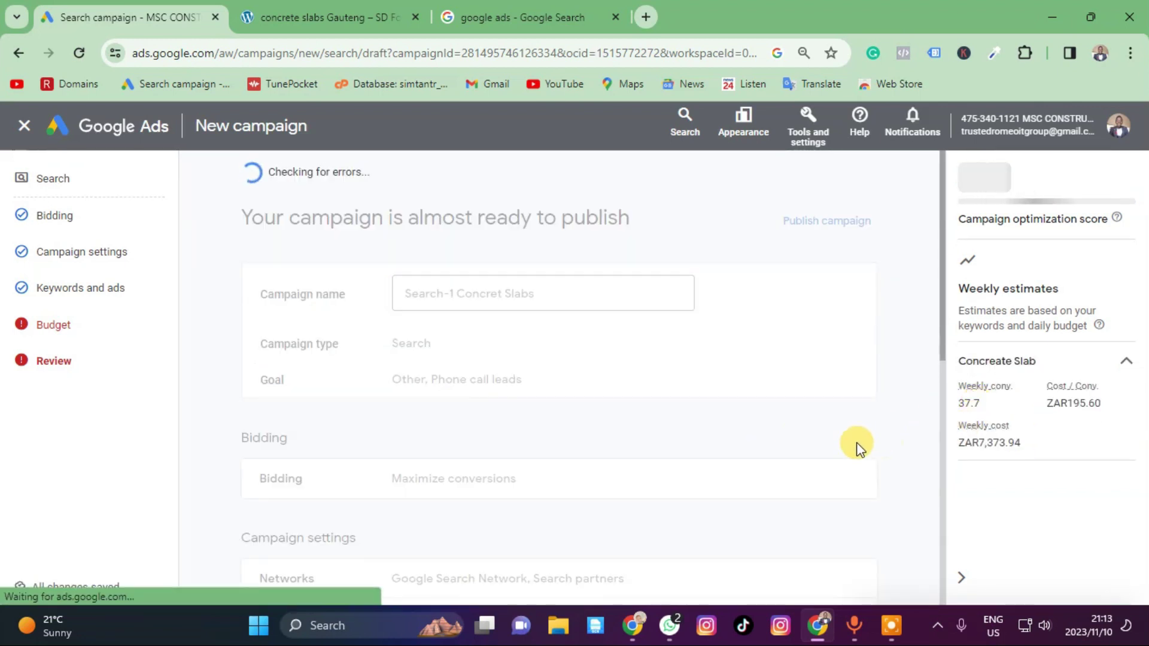
Dismiss the budget survey, check the campaign summary, and publish the campaign despite the outstanding billing issues.
scroll(680, 514, down, 5)
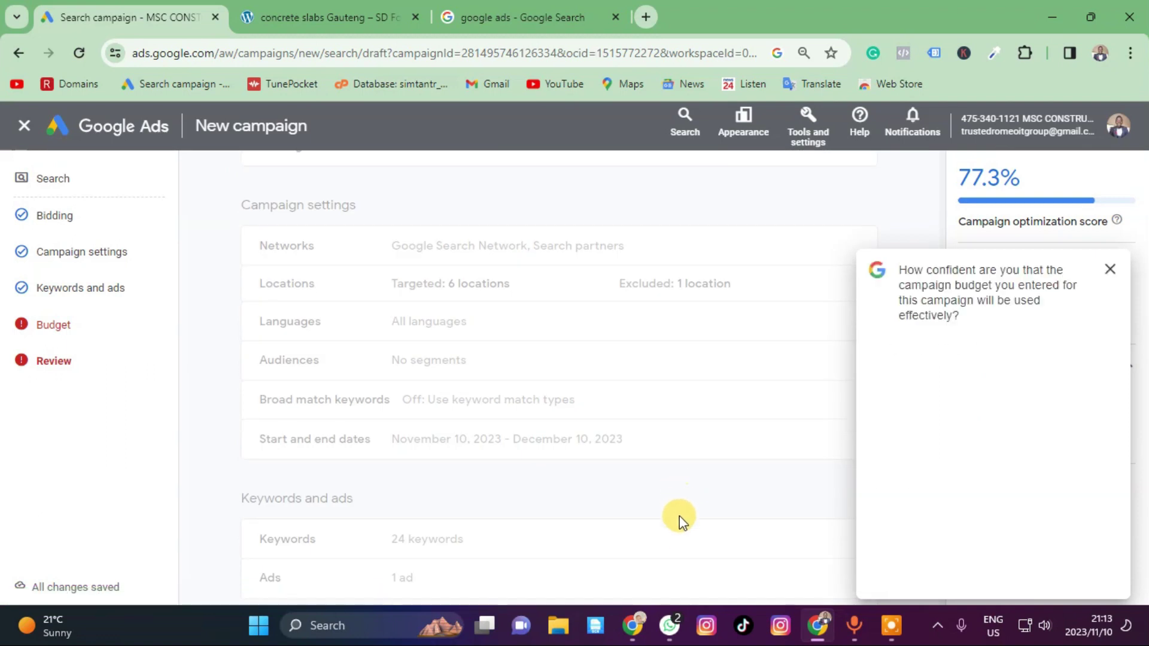
click(1096, 278)
scroll(690, 468, down, 1)
scroll(690, 468, up, 7)
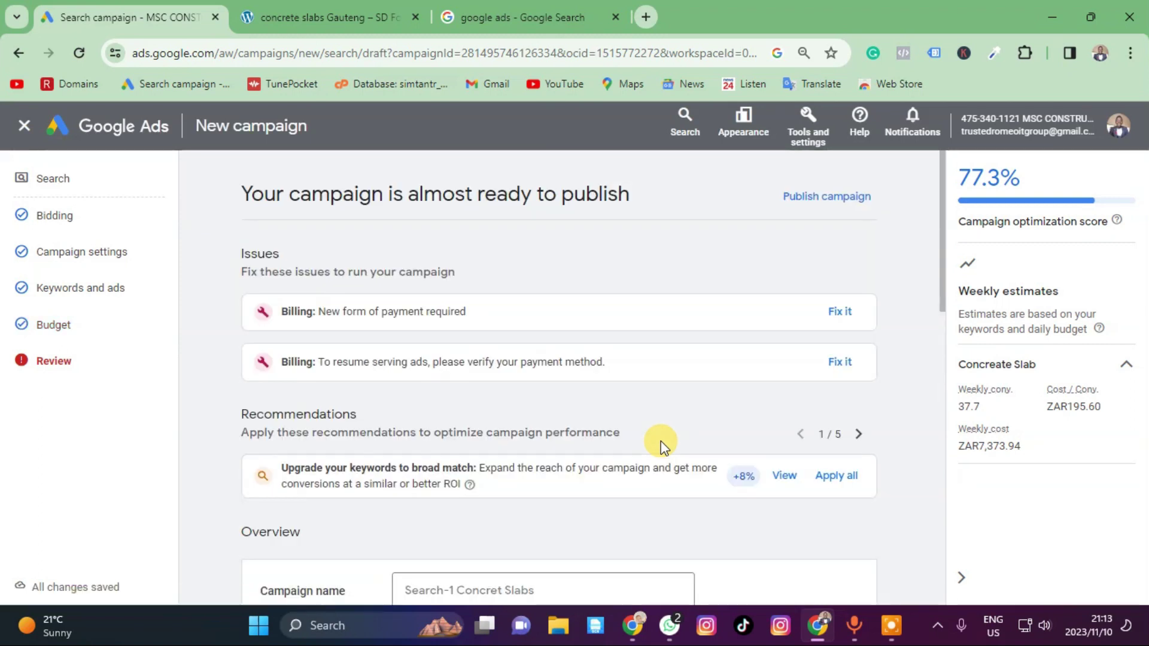
scroll(404, 331, down, 10)
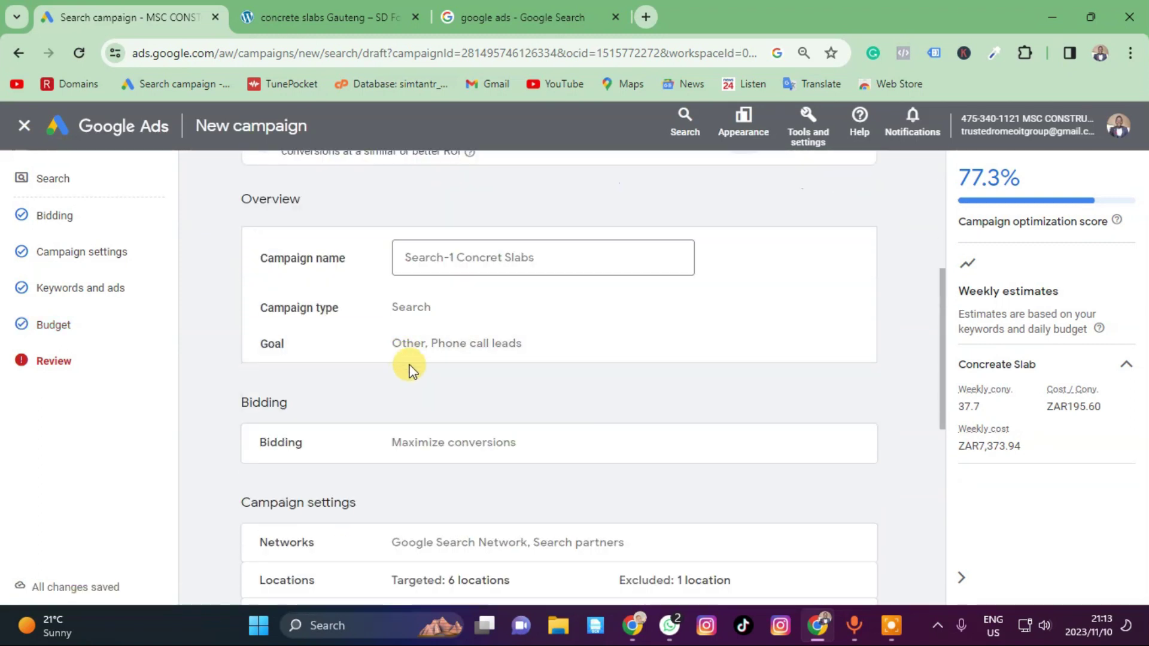
scroll(418, 392, up, 5)
scroll(777, 275, up, 5)
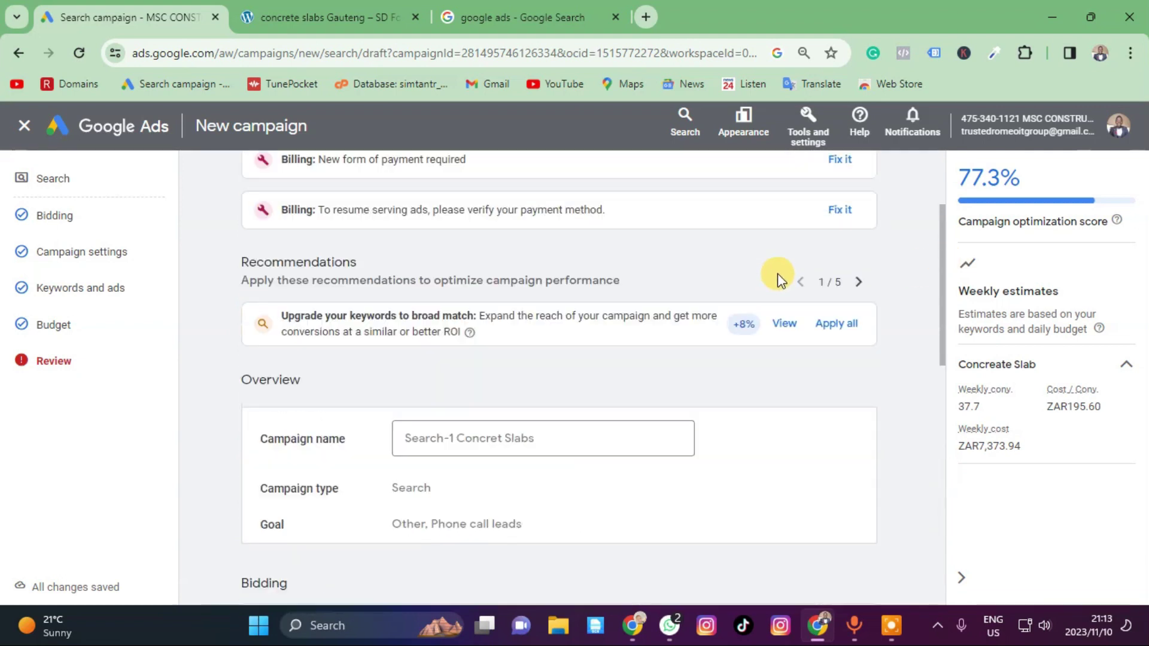
click(827, 196)
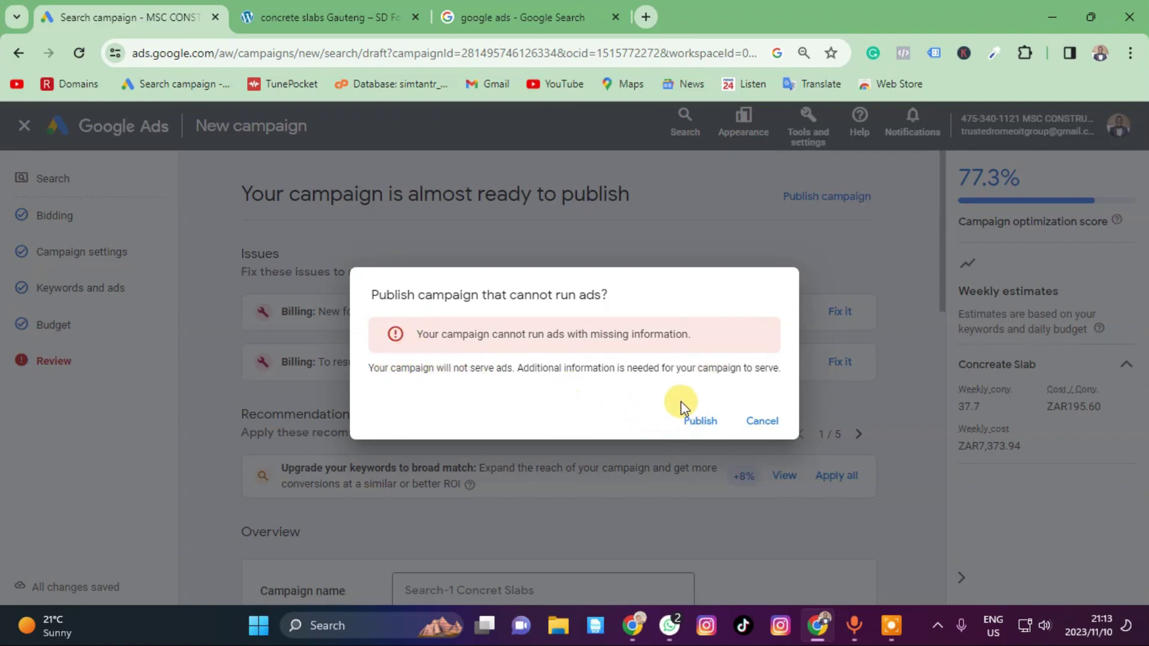
click(700, 421)
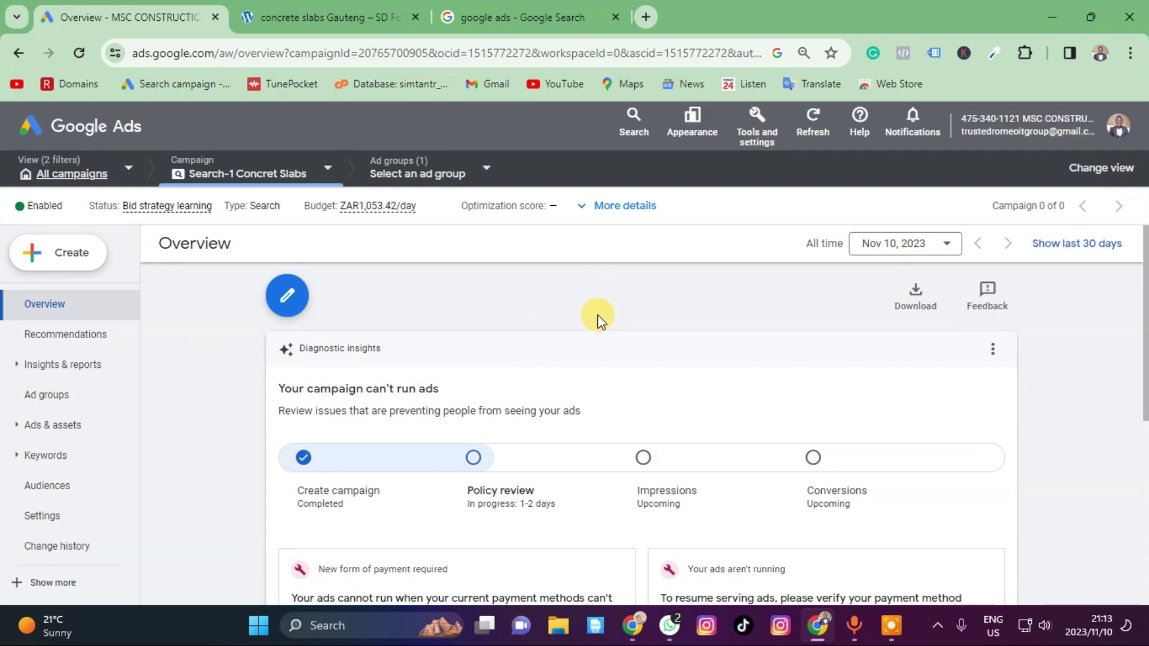
Examine the published campaign's diagnostic insights, including its payment issues and the status of each diagnostic.
scroll(533, 359, down, 4)
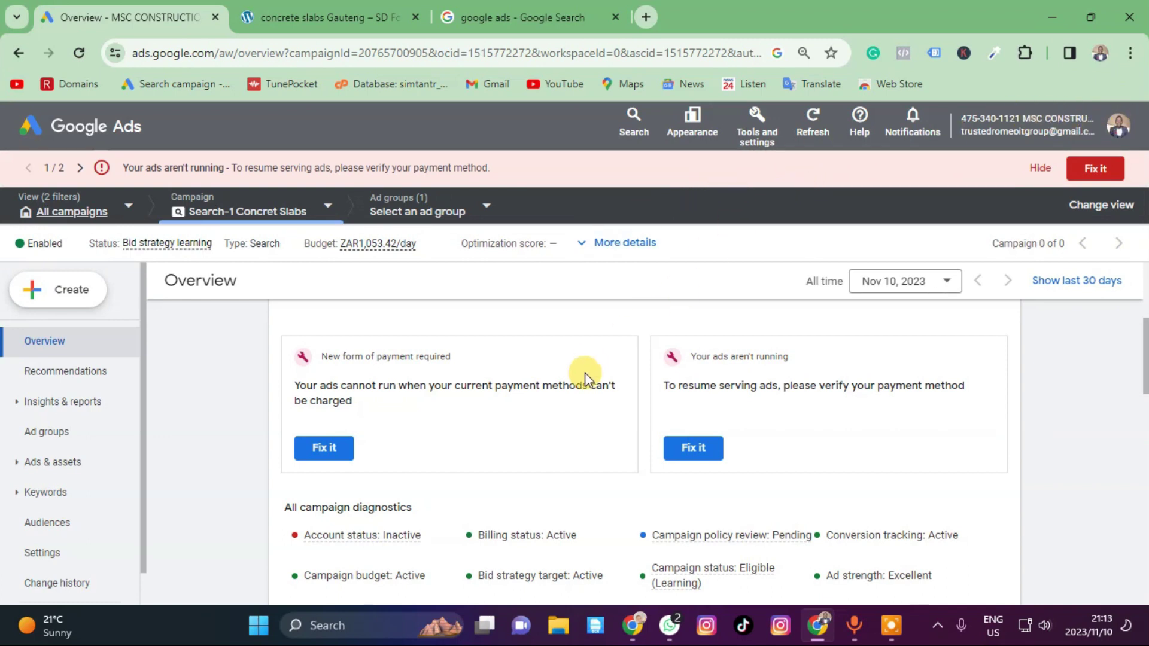
scroll(584, 372, down, 1)
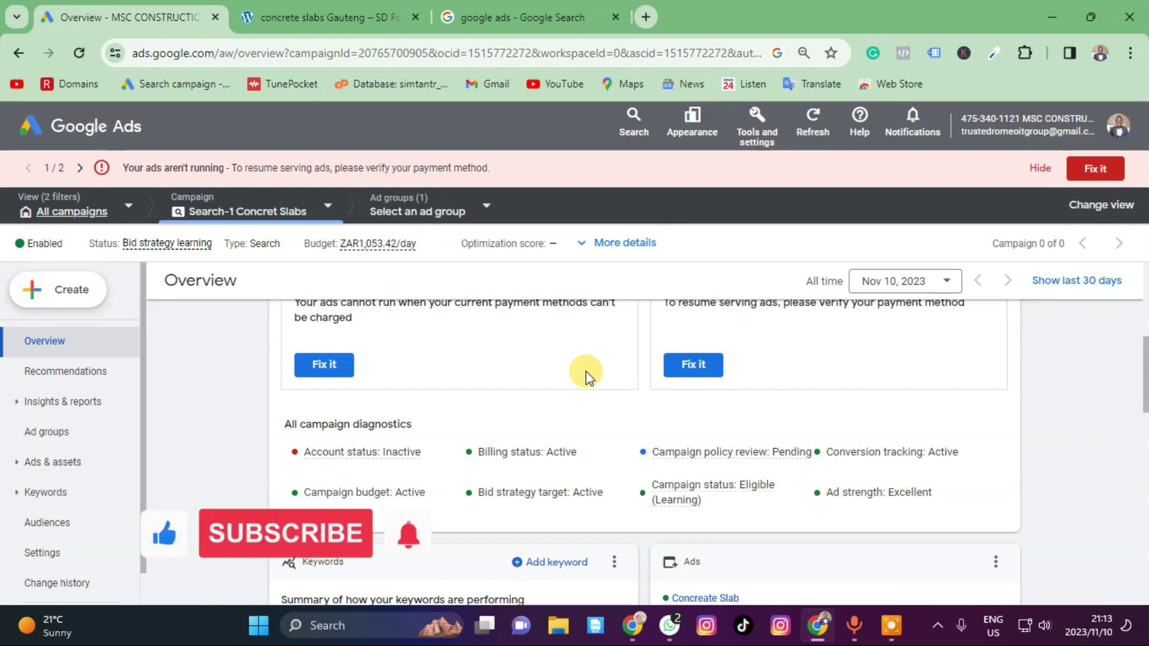
scroll(590, 371, up, 3)
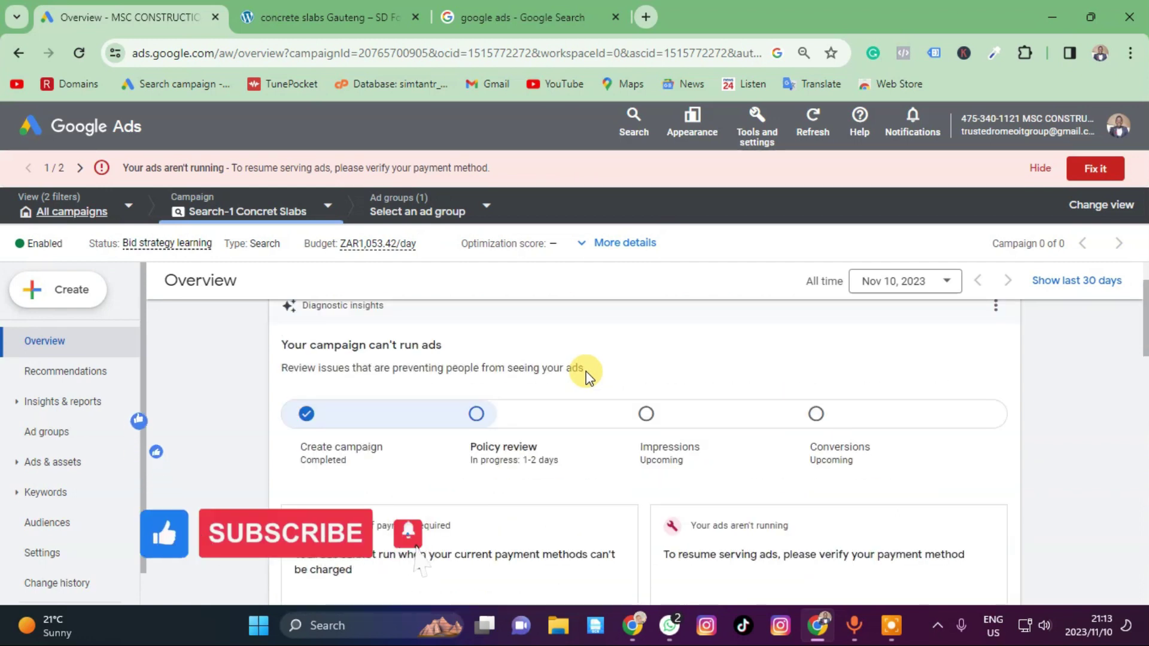